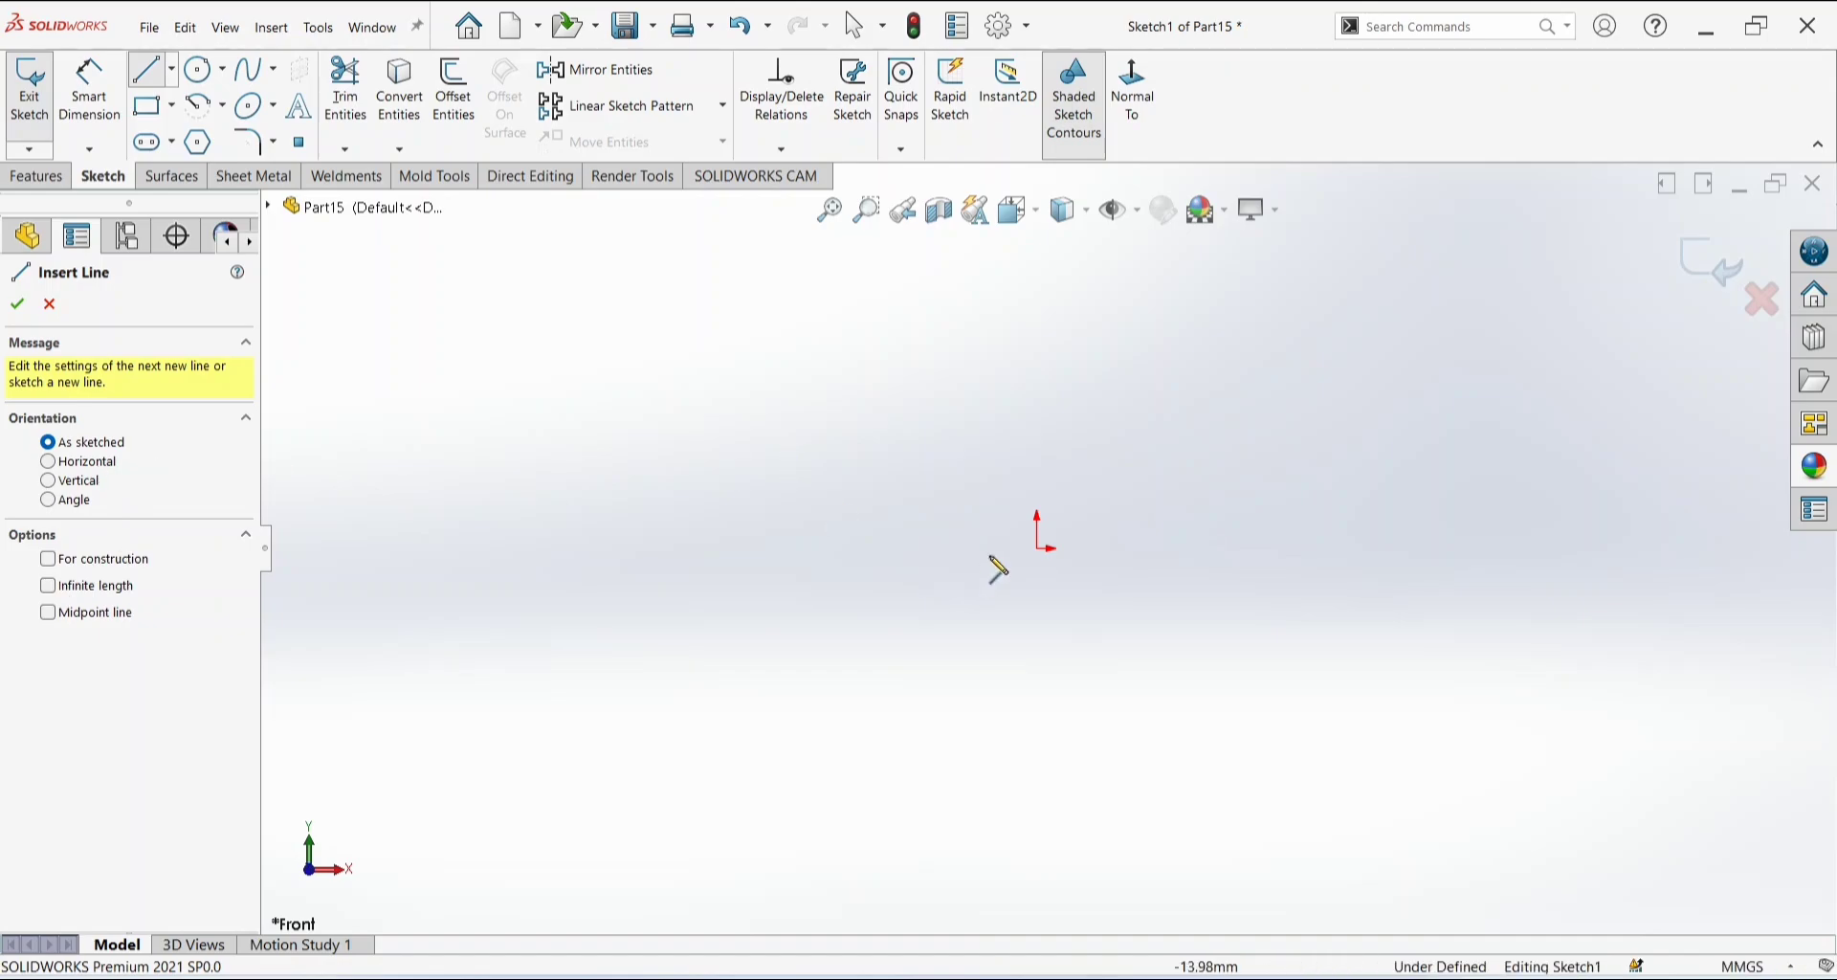
Sketch an open chain of six connected lines starting at the origin, with the first line about 66 mm long.
{"action": "left_click", "coordinate": [1038, 545]}
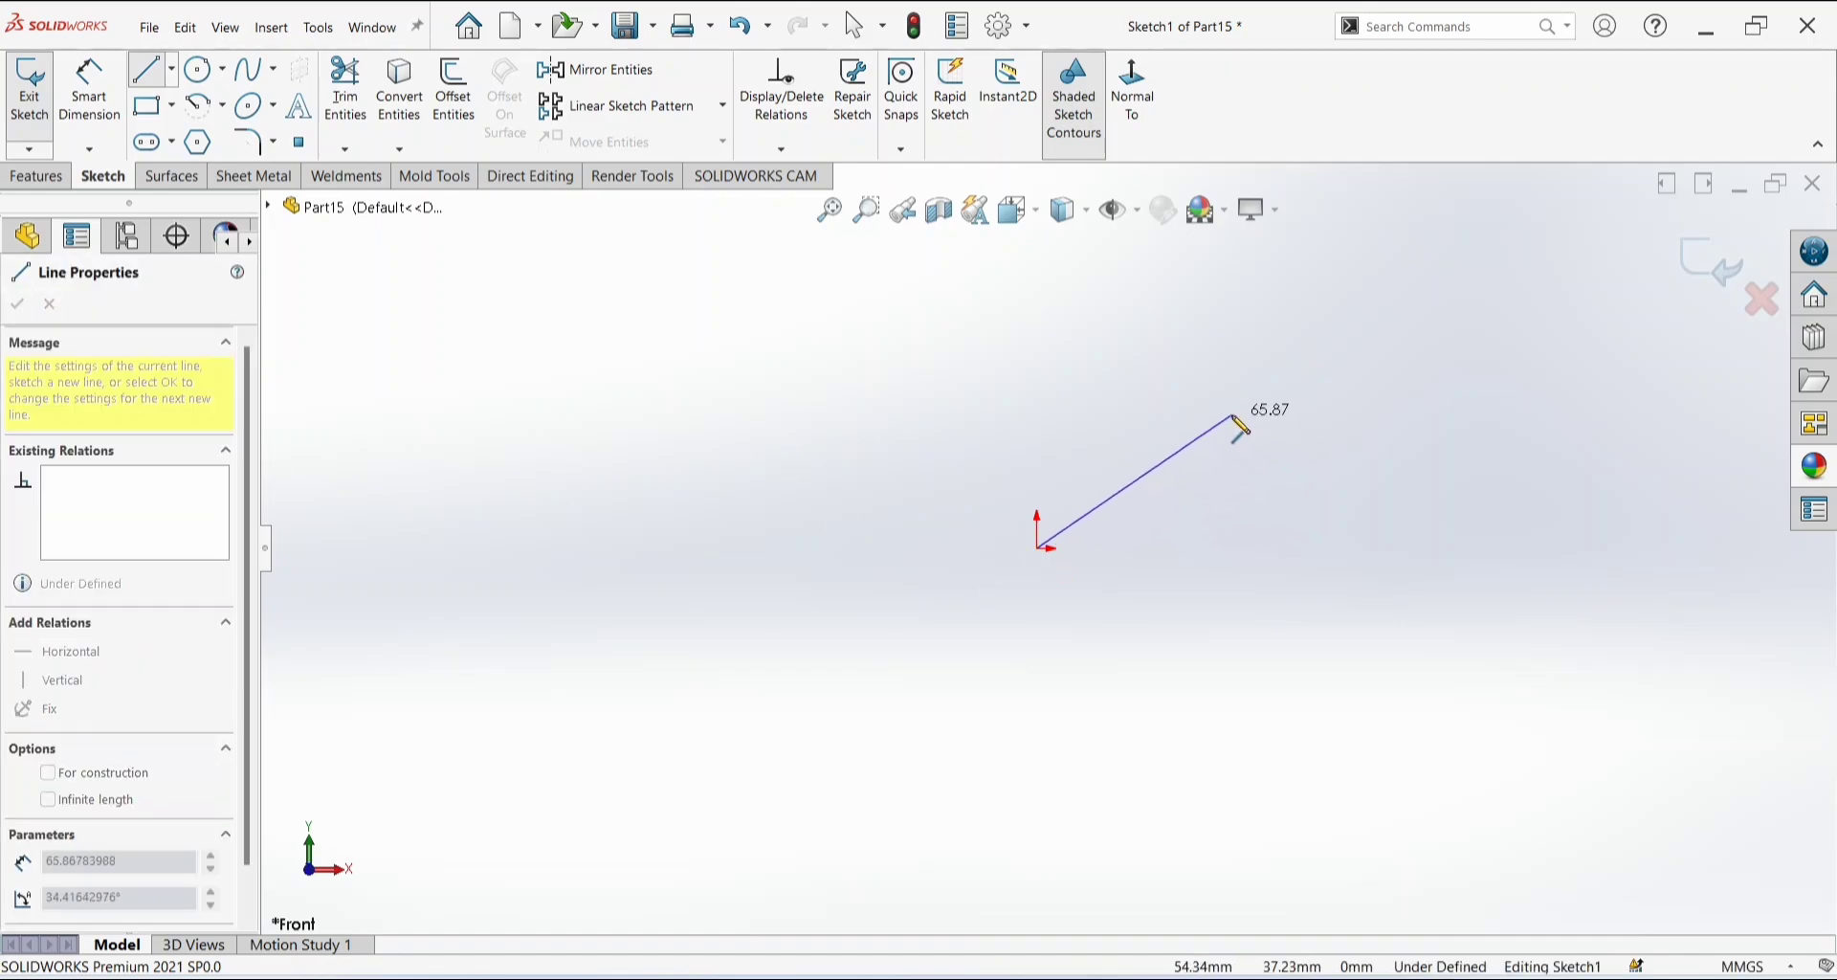
{"action": "left_click", "coordinate": [1230, 414]}
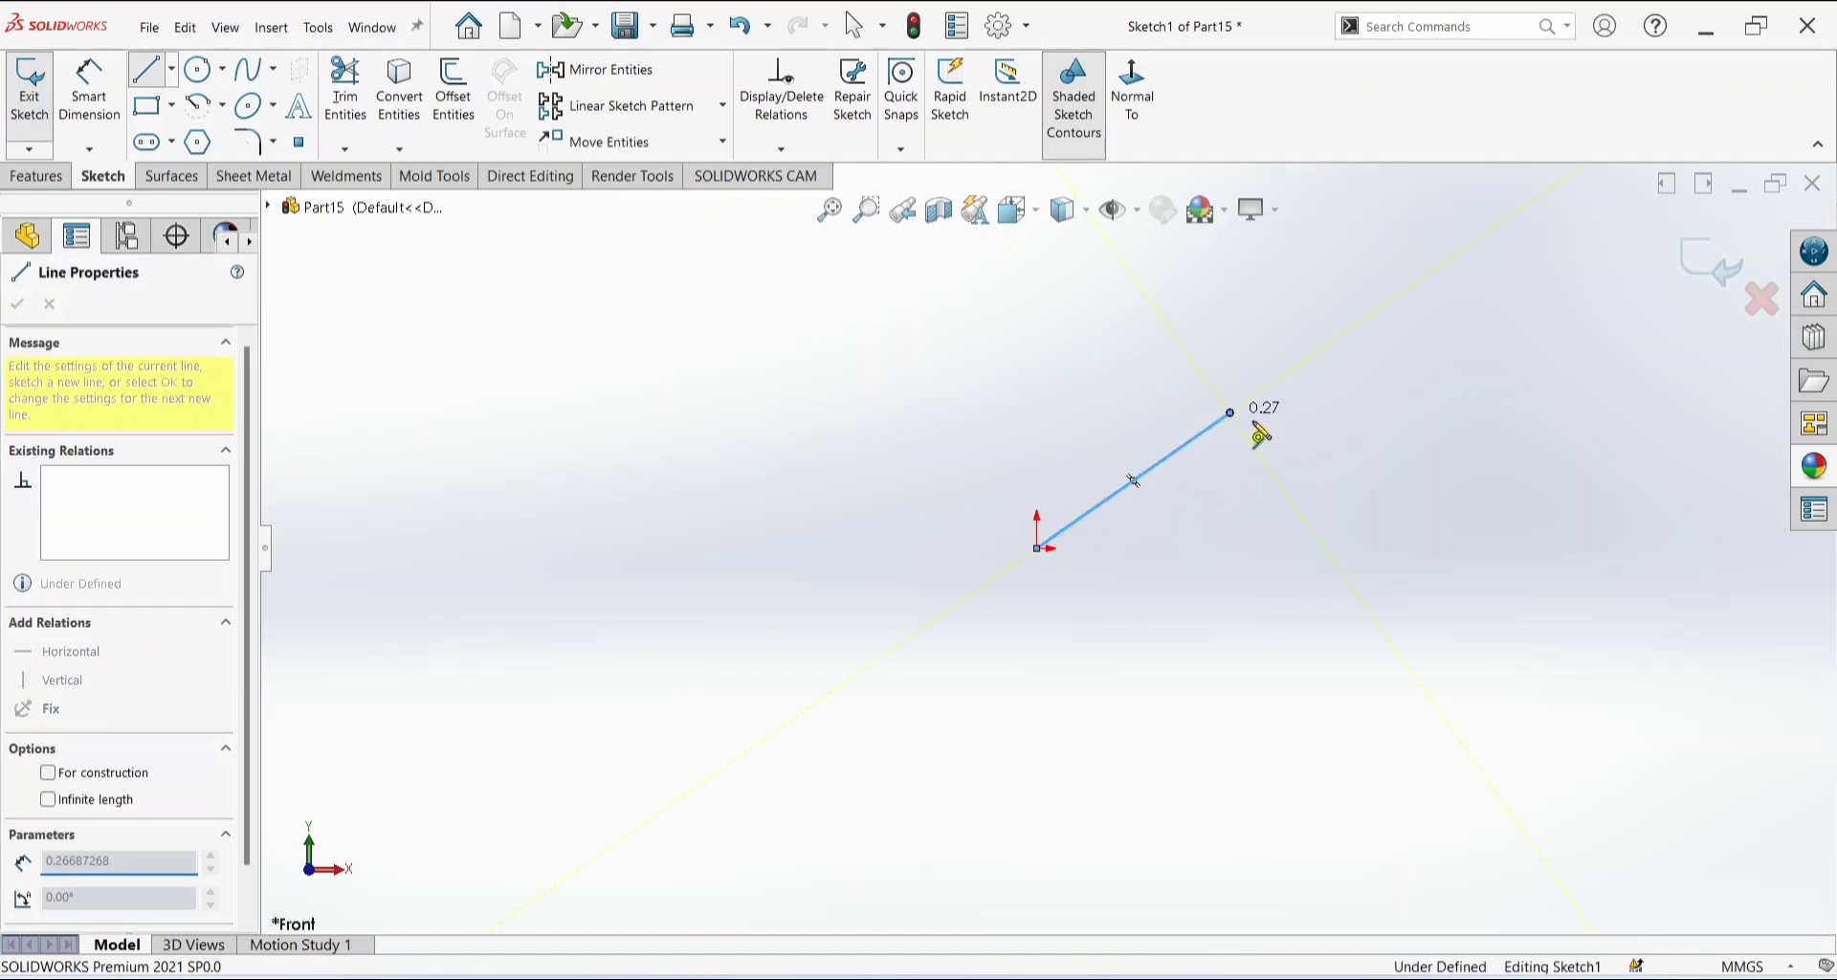
{"action": "left_click", "coordinate": [1269, 574]}
{"action": "left_click", "coordinate": [993, 699]}
{"action": "left_click", "coordinate": [920, 449]}
{"action": "left_click", "coordinate": [1133, 336]}
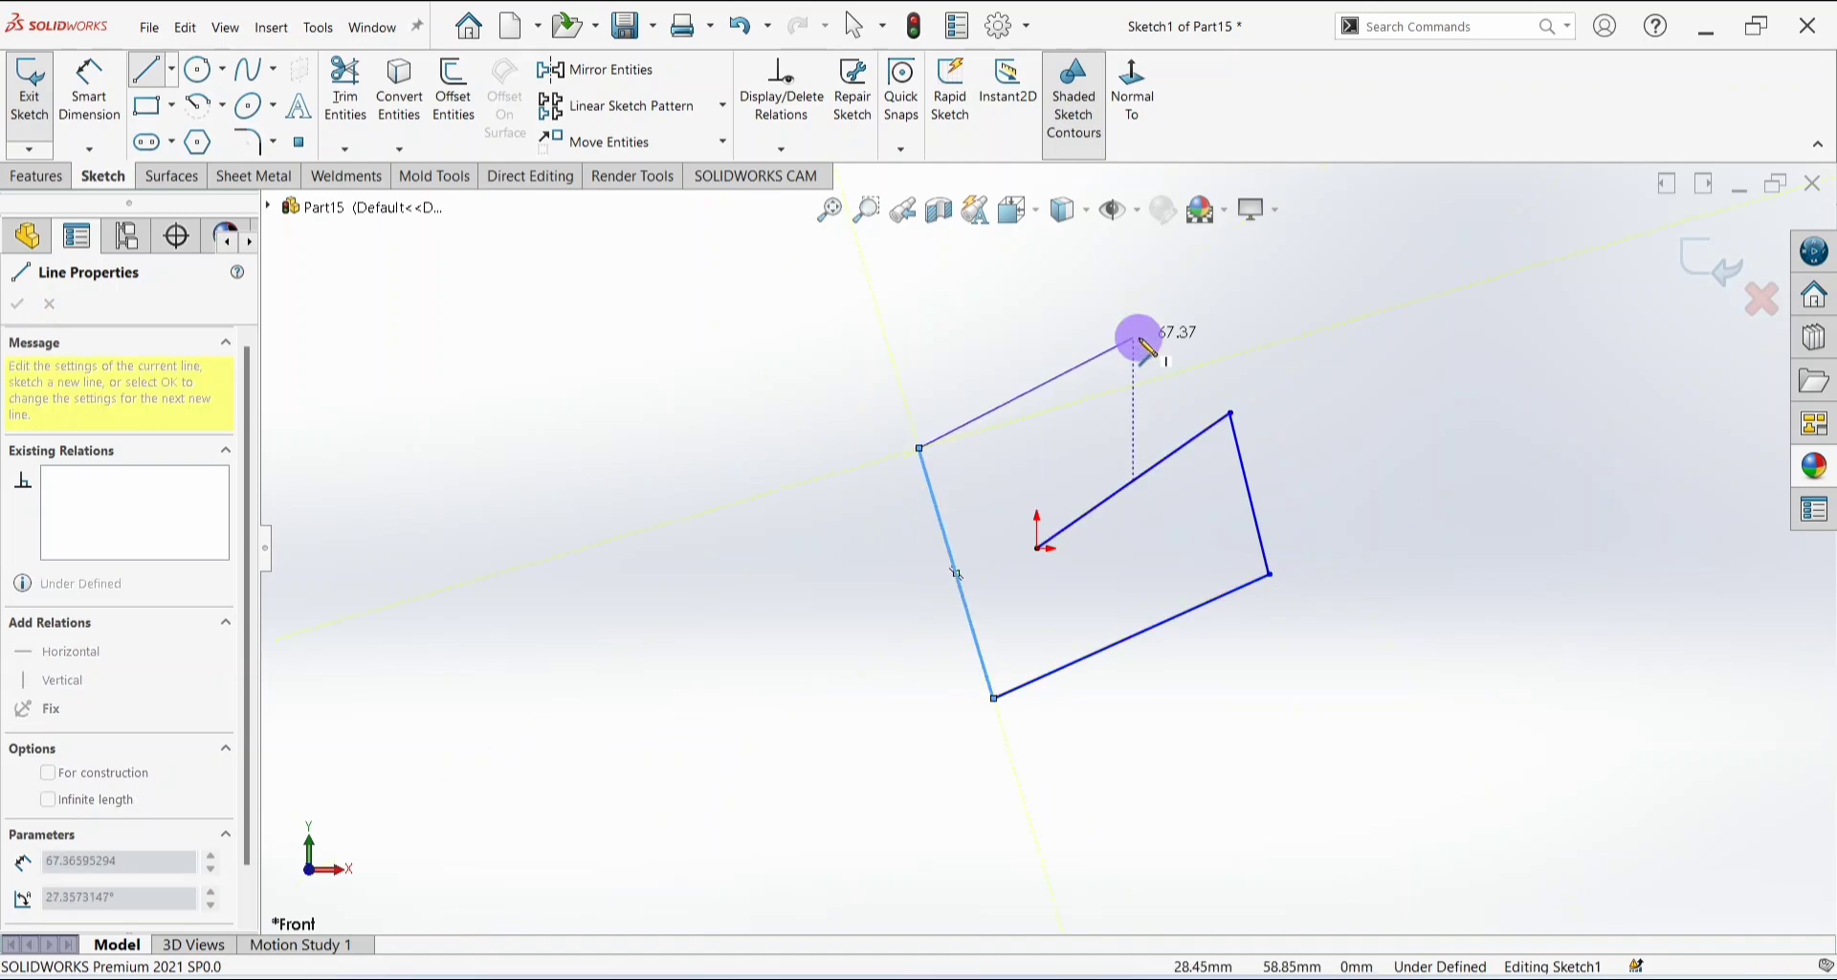
{"action": "left_click", "coordinate": [1098, 447]}
{"action": "key", "text": "Escape"}
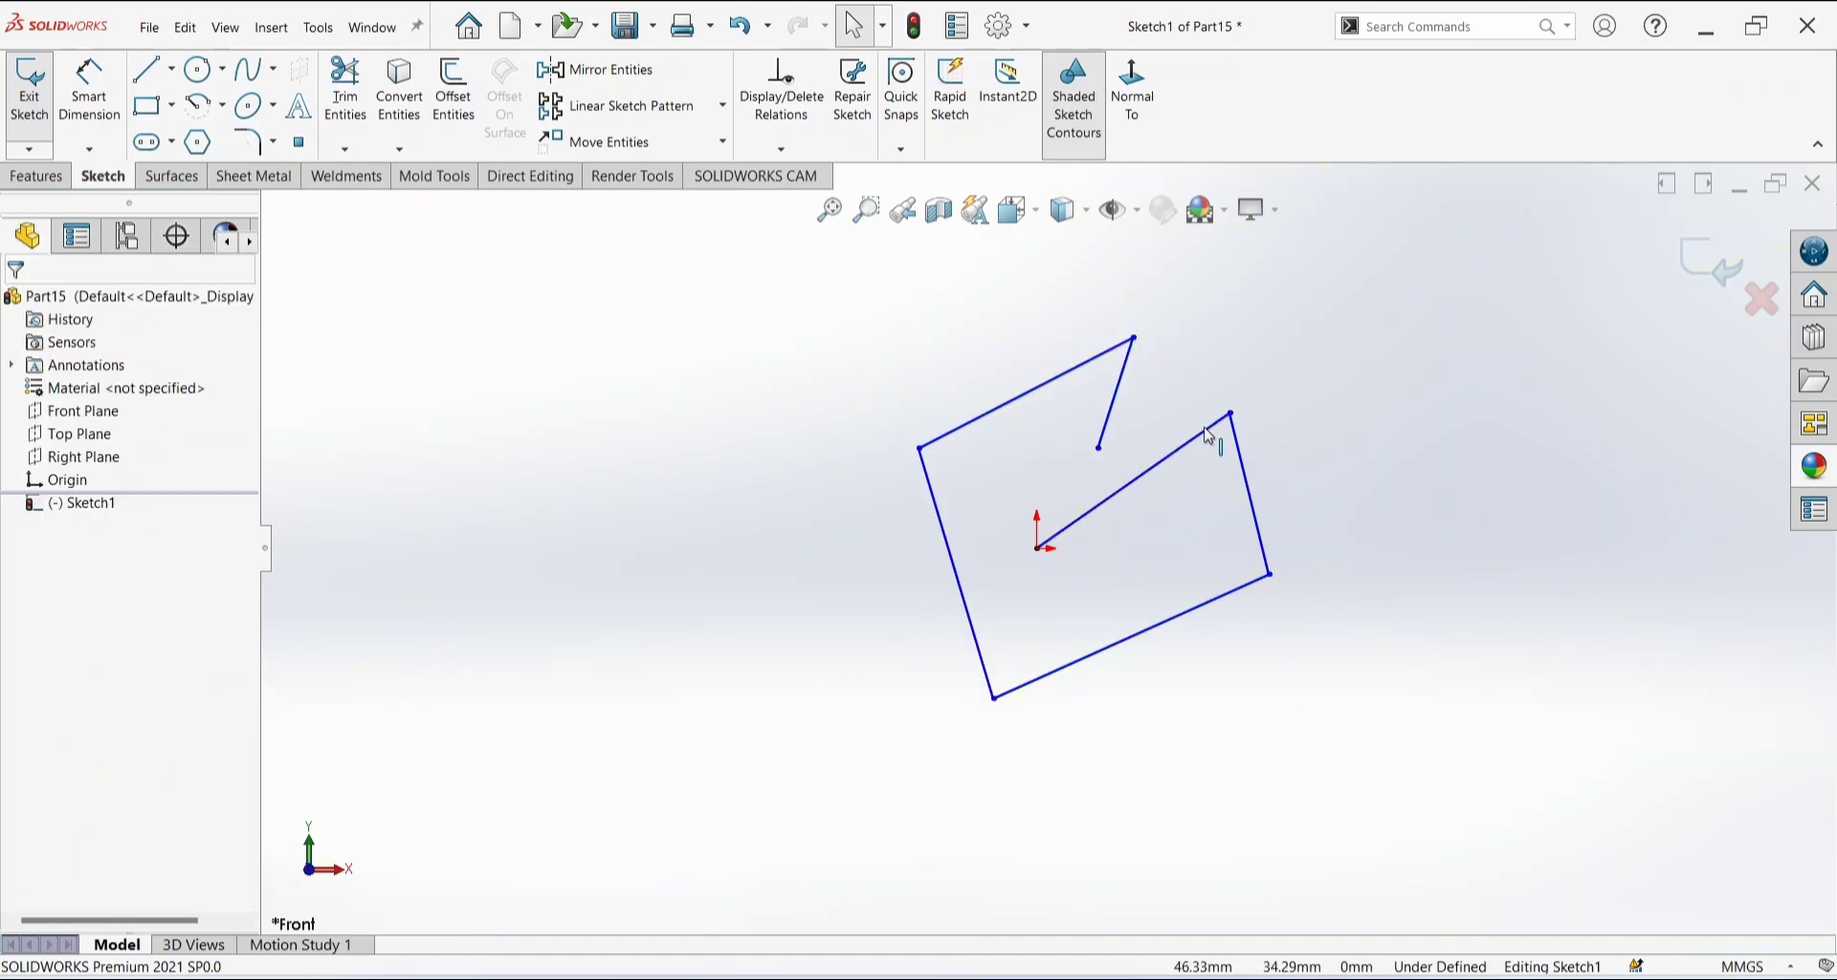
Delete all six lines of the open chain from the sketch.
{"action": "key", "text": "ctrl+a"}
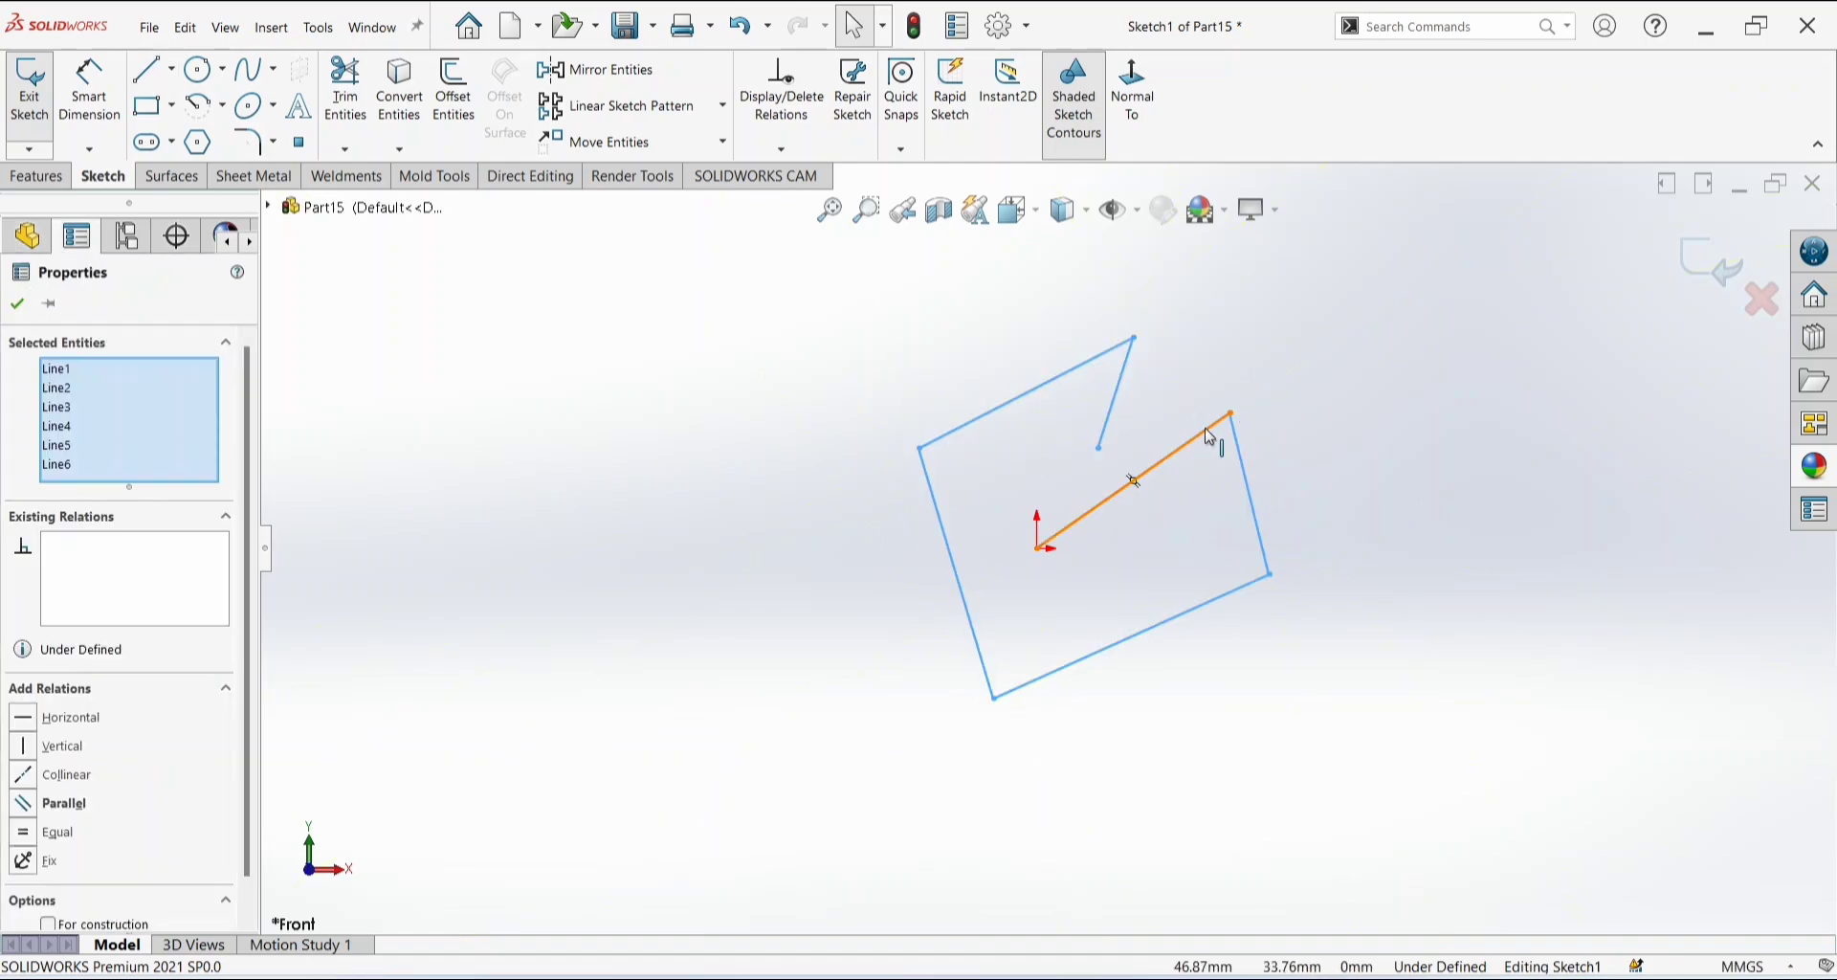
{"action": "key", "text": "Delete"}
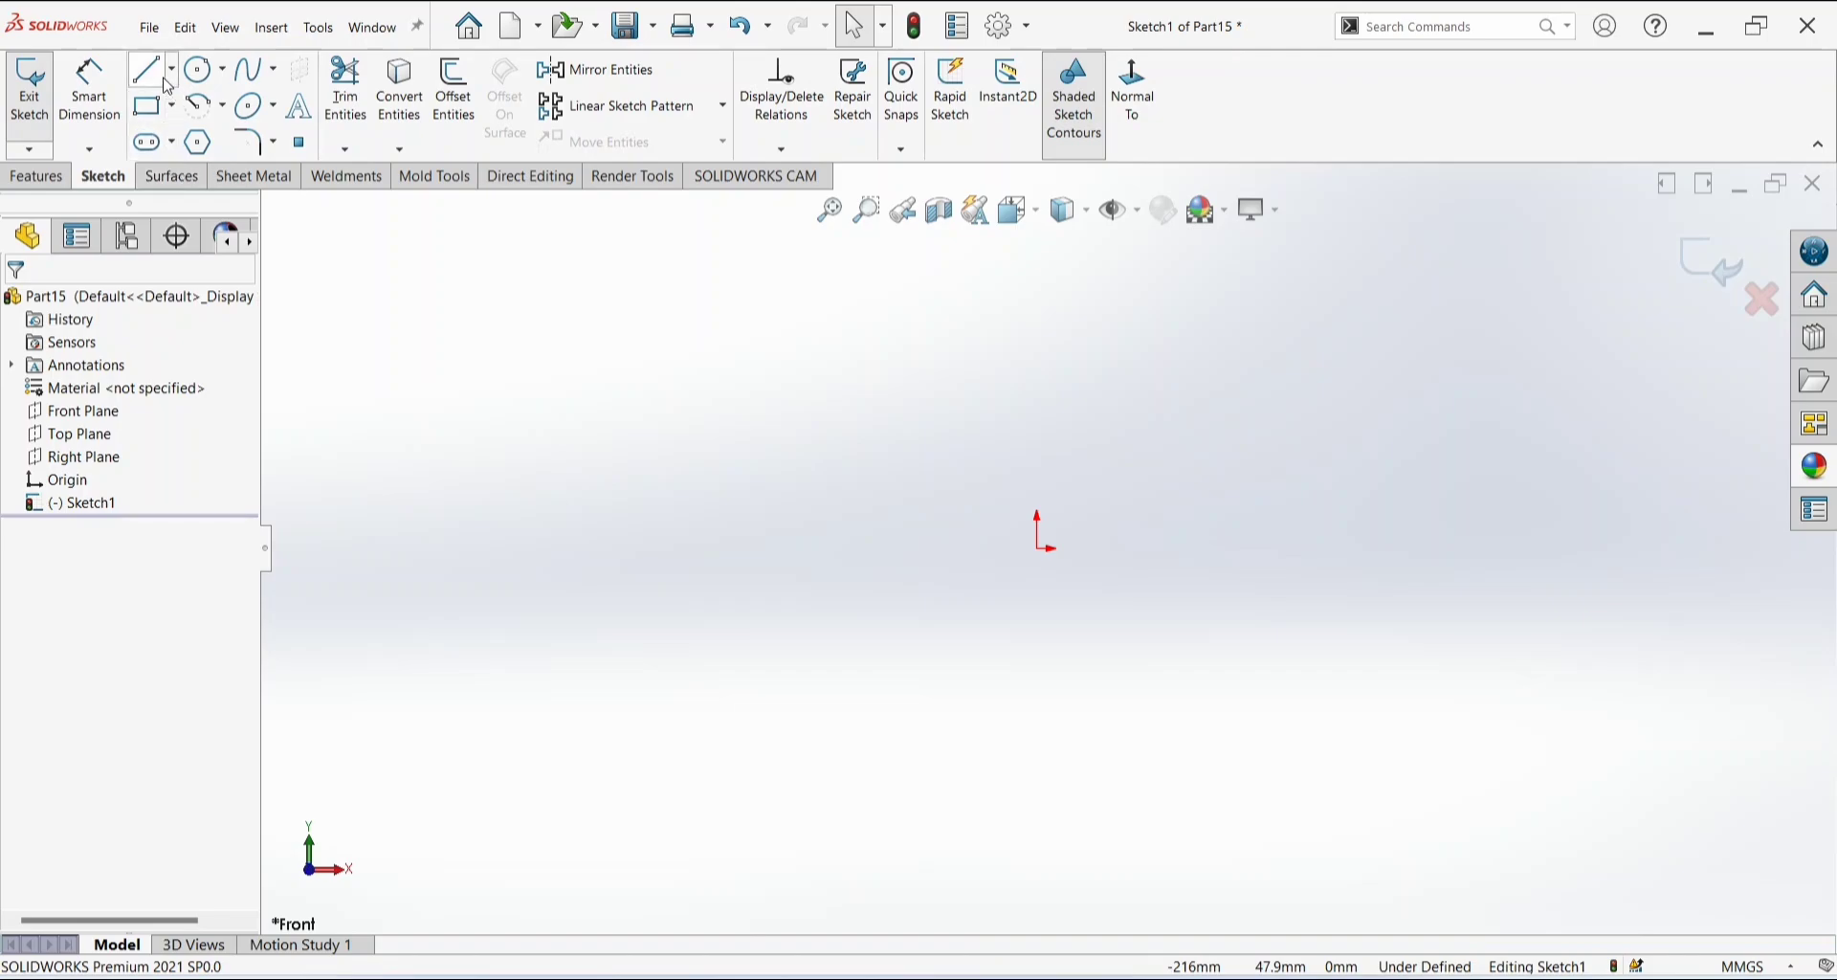
Sketch two separate lines with Horizontal orientation, one about 134.5 mm long above the origin and a shorter one below it.
{"action": "left_click", "coordinate": [151, 72]}
{"action": "left_click", "coordinate": [48, 461]}
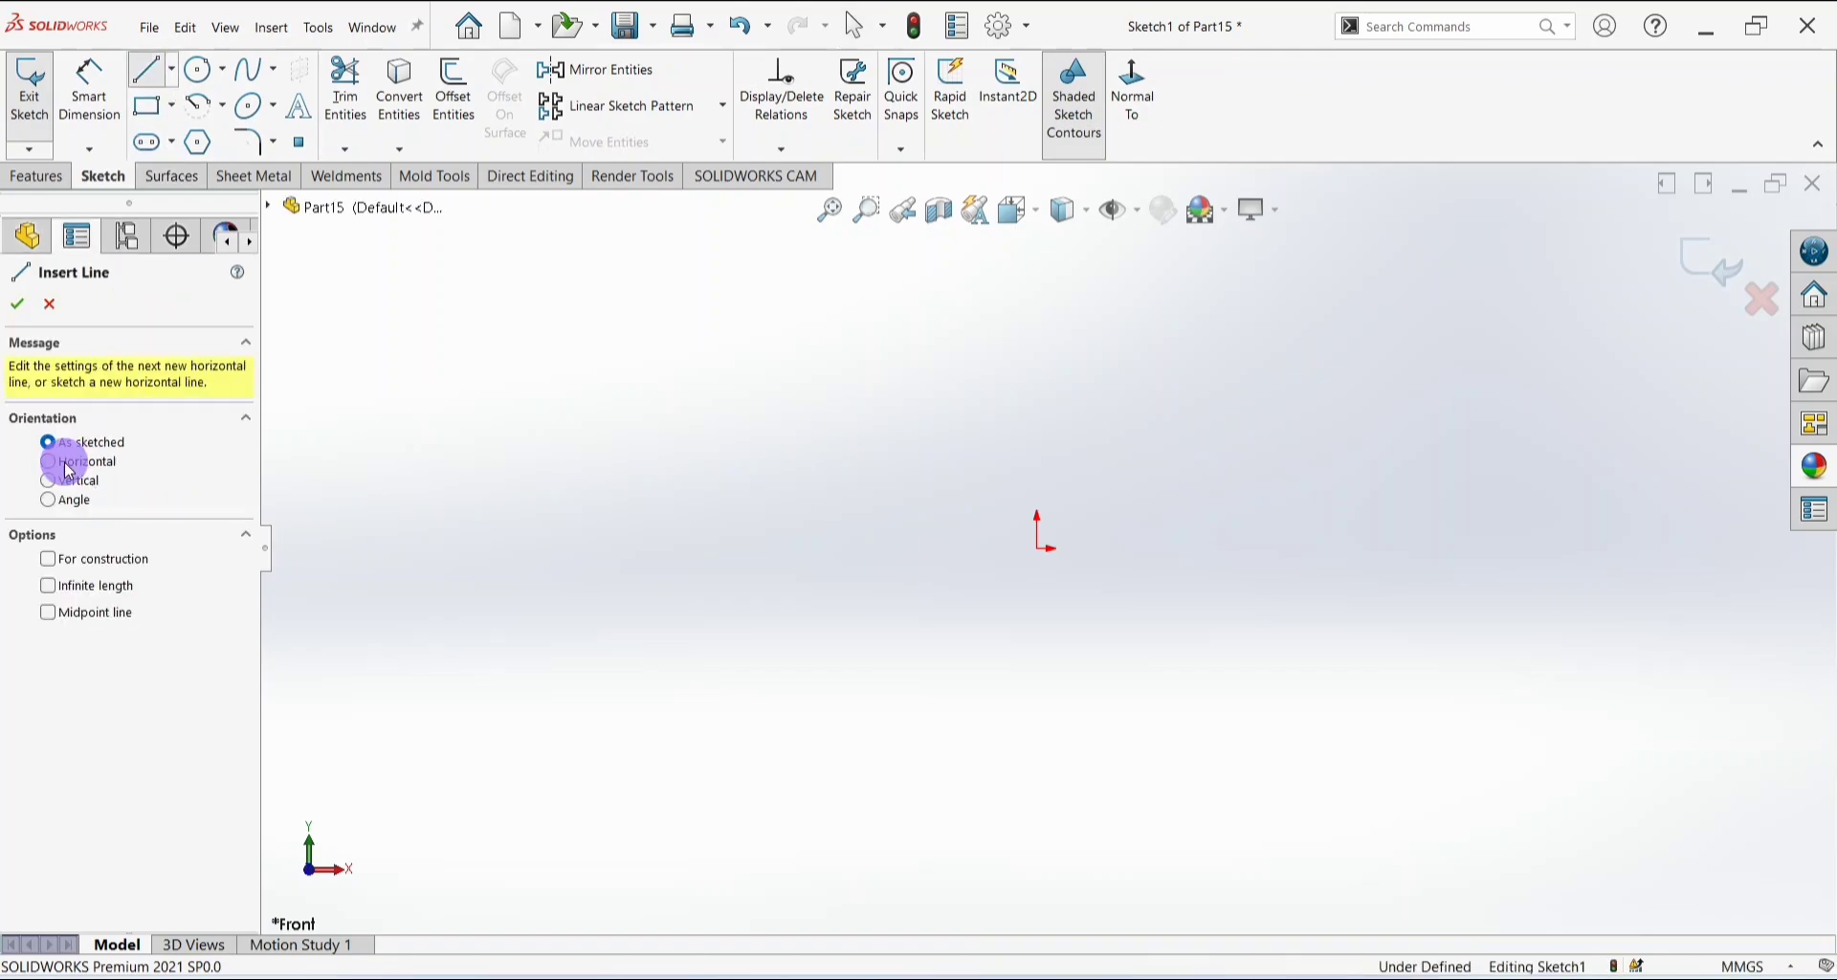
{"action": "left_click", "coordinate": [574, 430]}
{"action": "left_click", "coordinate": [1056, 620]}
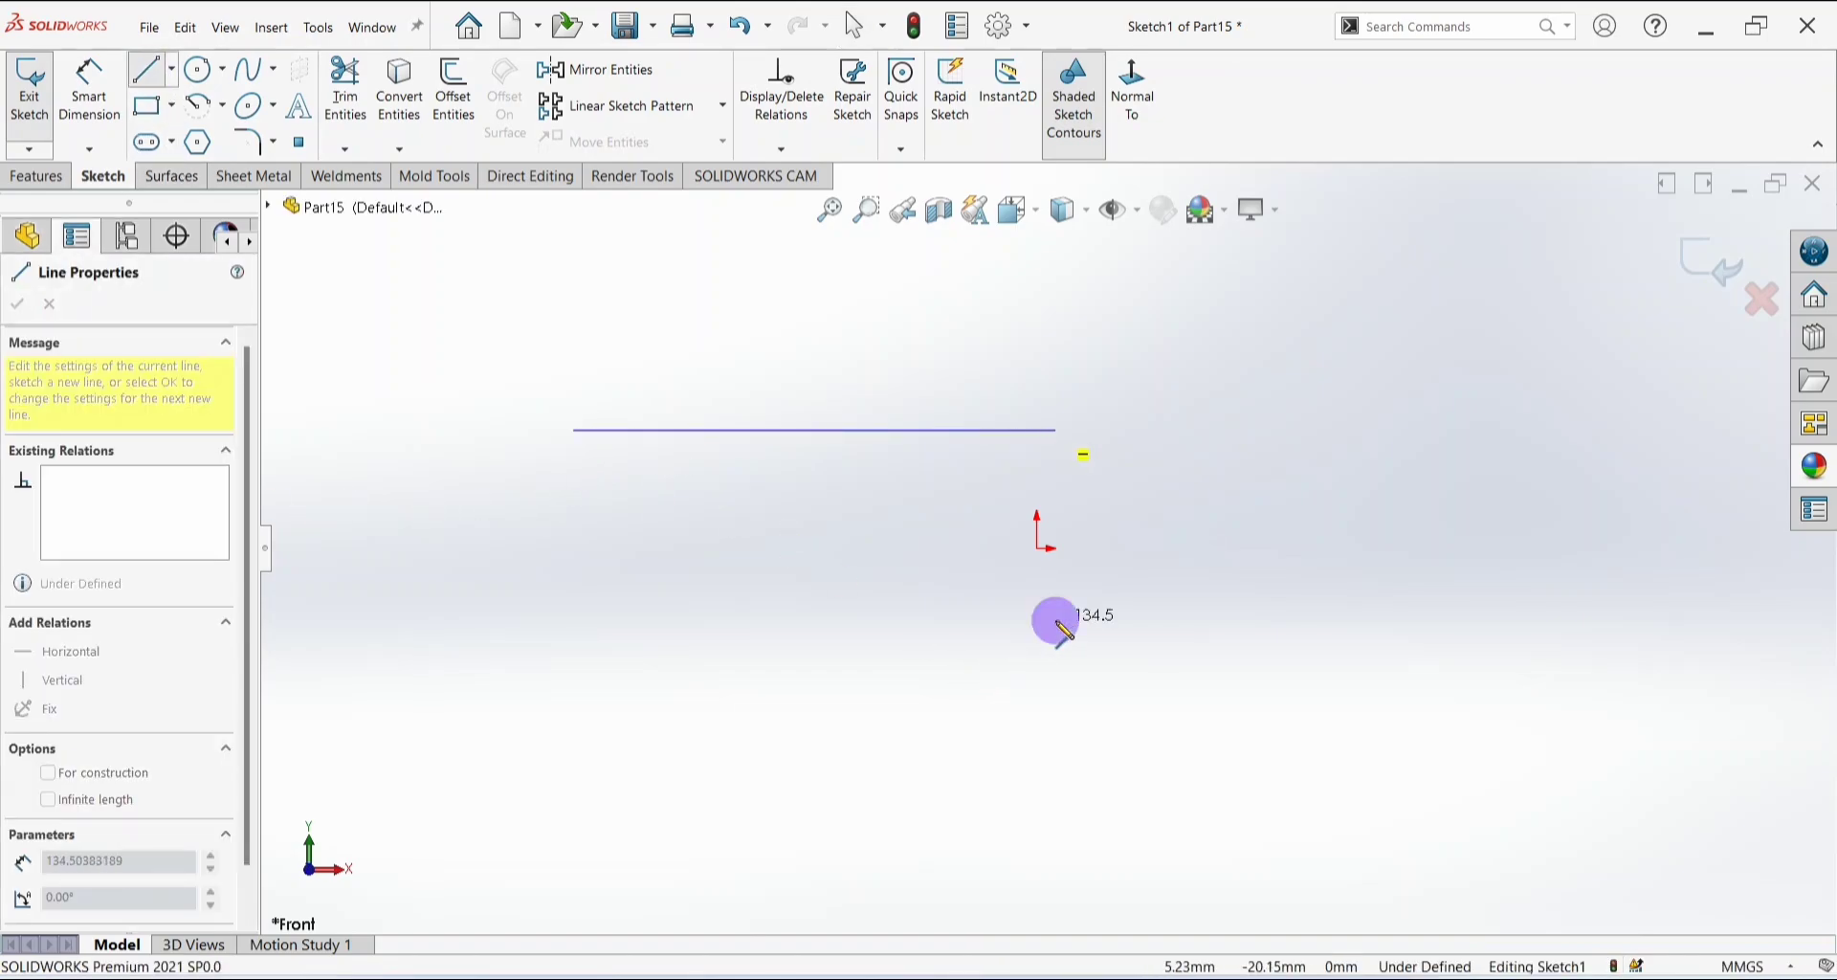
{"action": "left_click", "coordinate": [878, 678]}
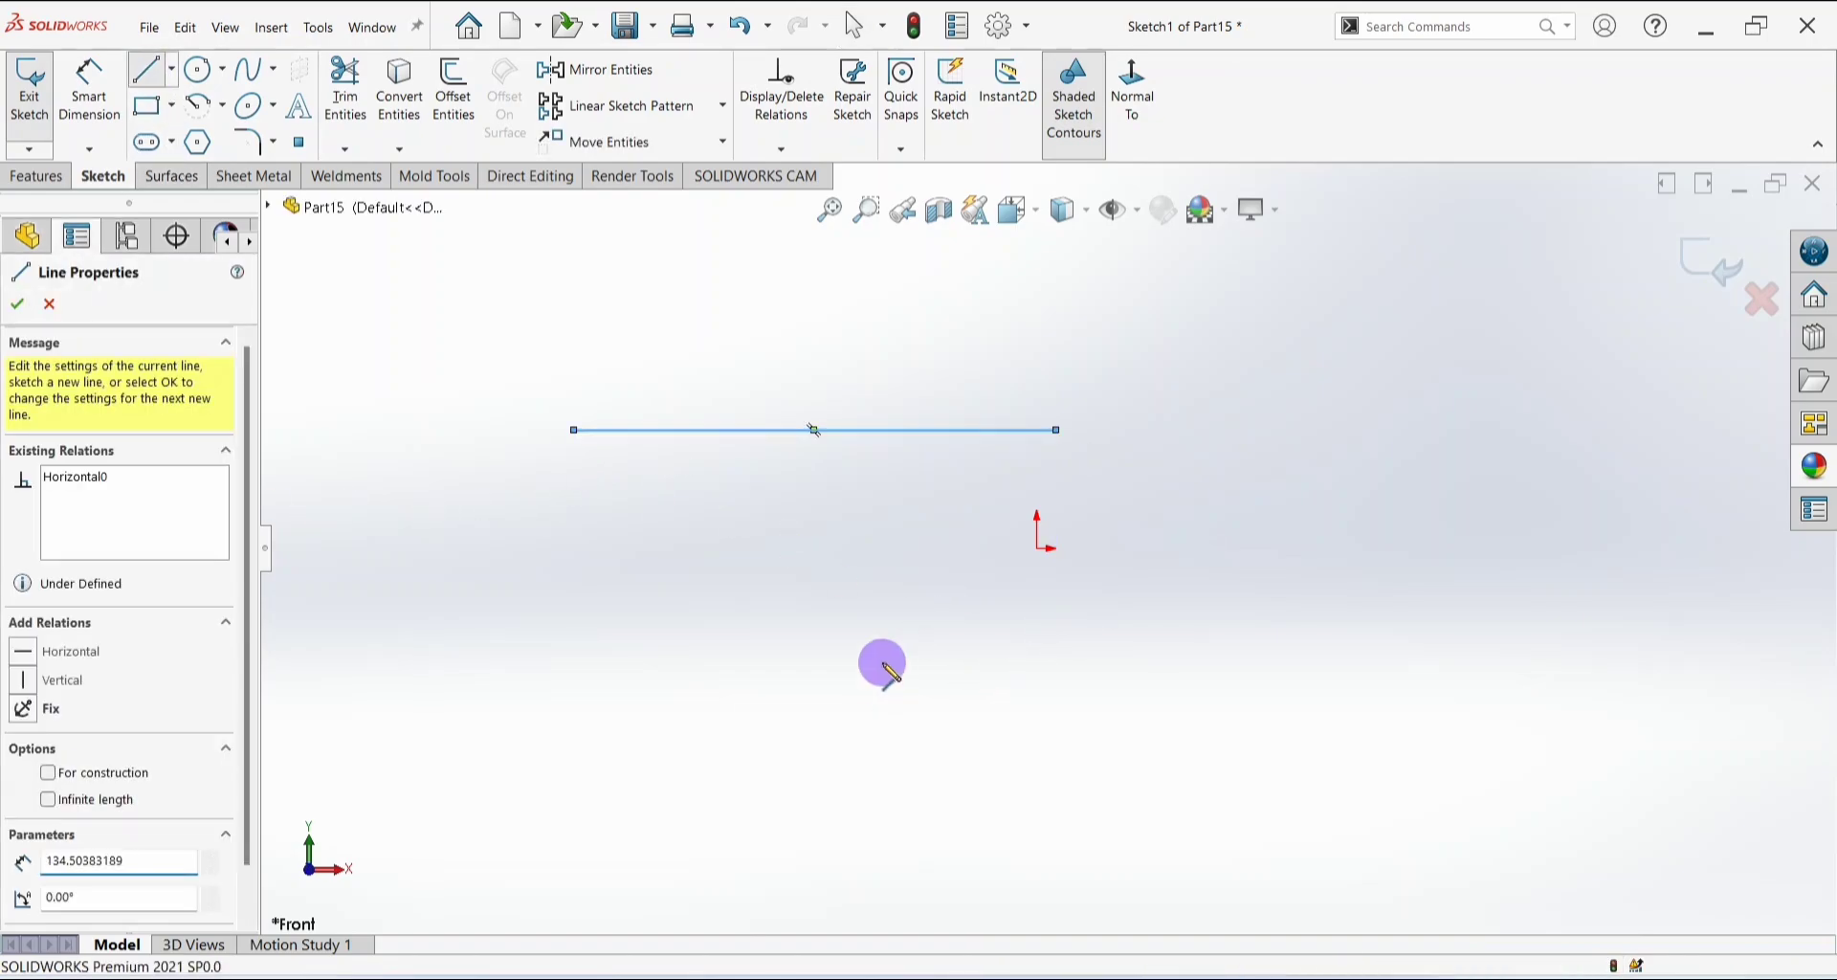
{"action": "left_click", "coordinate": [1226, 517]}
{"action": "left_click", "coordinate": [1259, 524]}
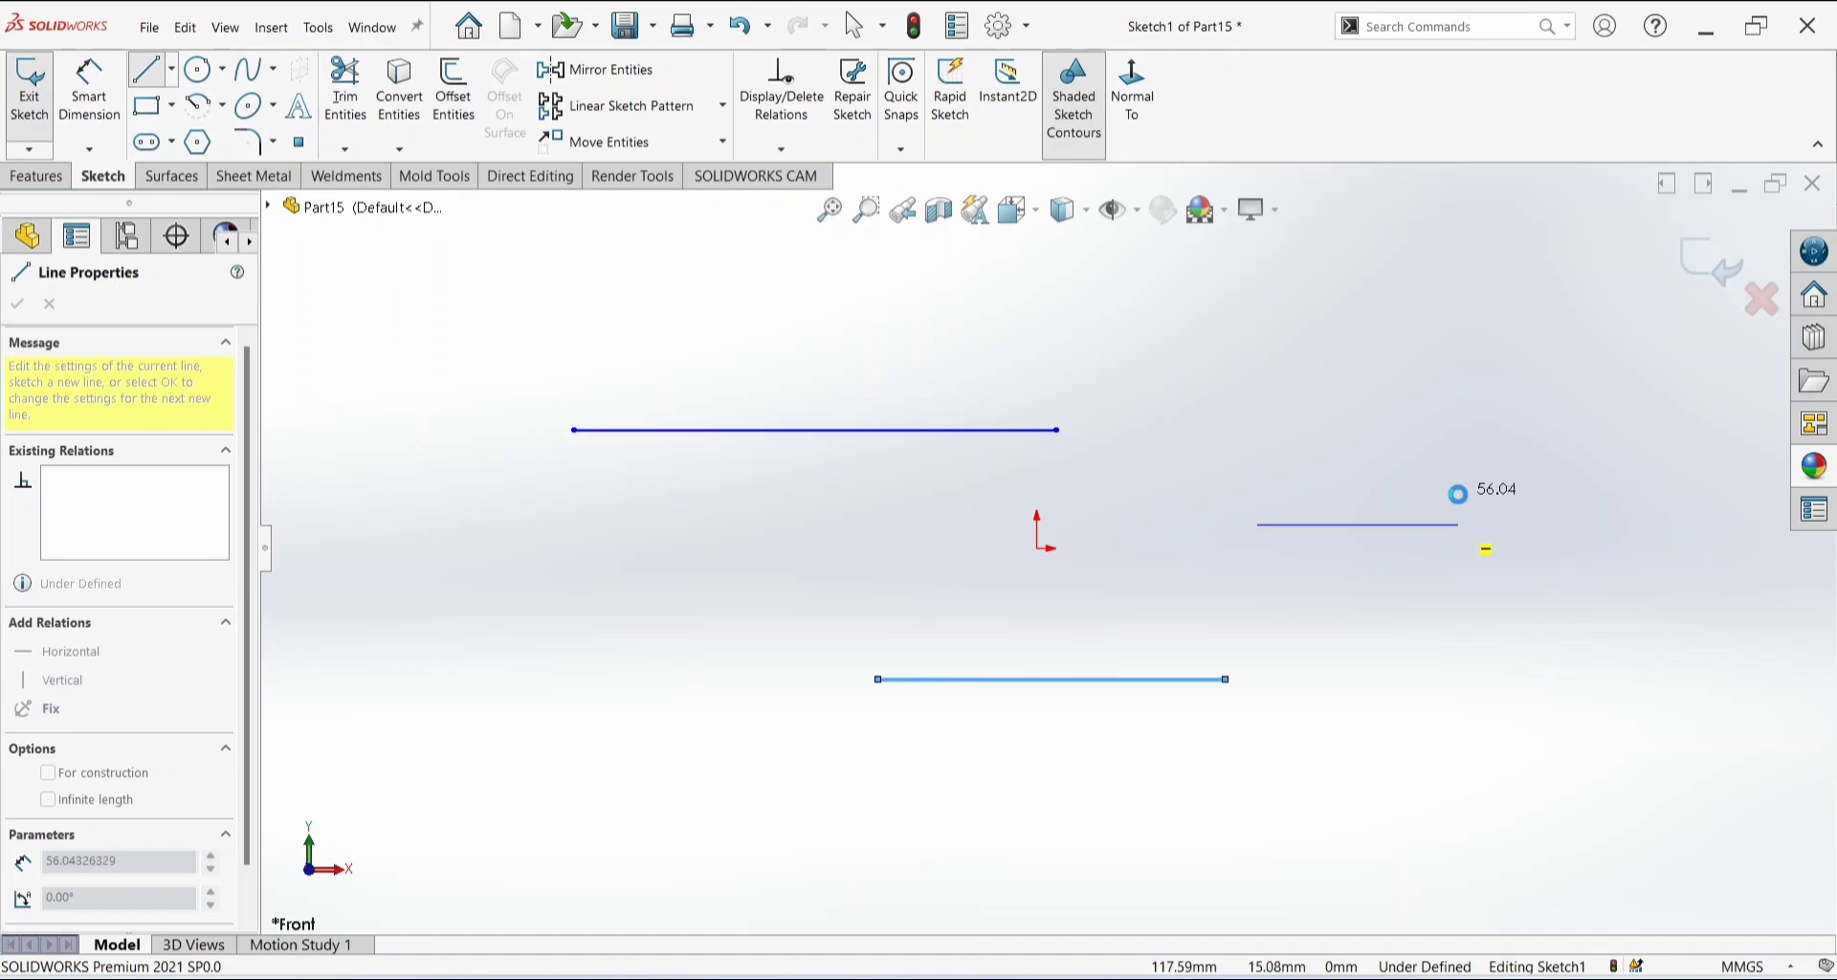
{"action": "key", "text": "Escape"}
Sketch a line with Vertical orientation, about 58 mm long, to the left of the upper horizontal line.
{"action": "left_click", "coordinate": [149, 69]}
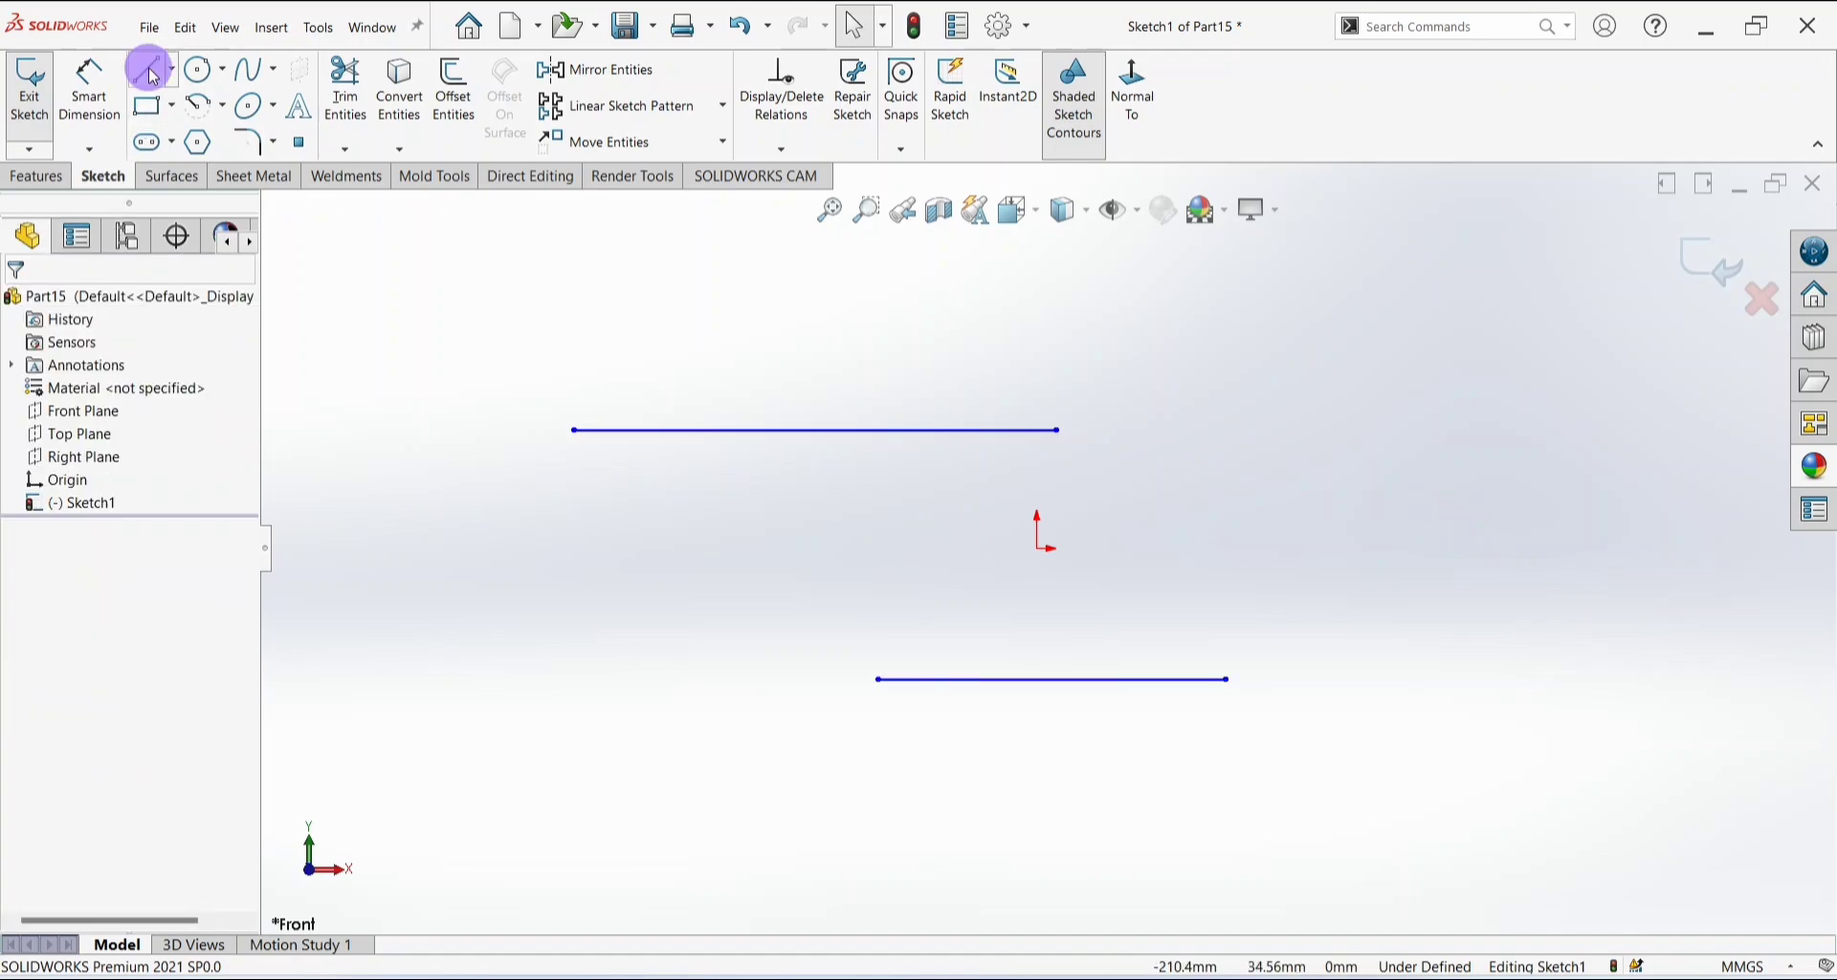
{"action": "left_click", "coordinate": [58, 481]}
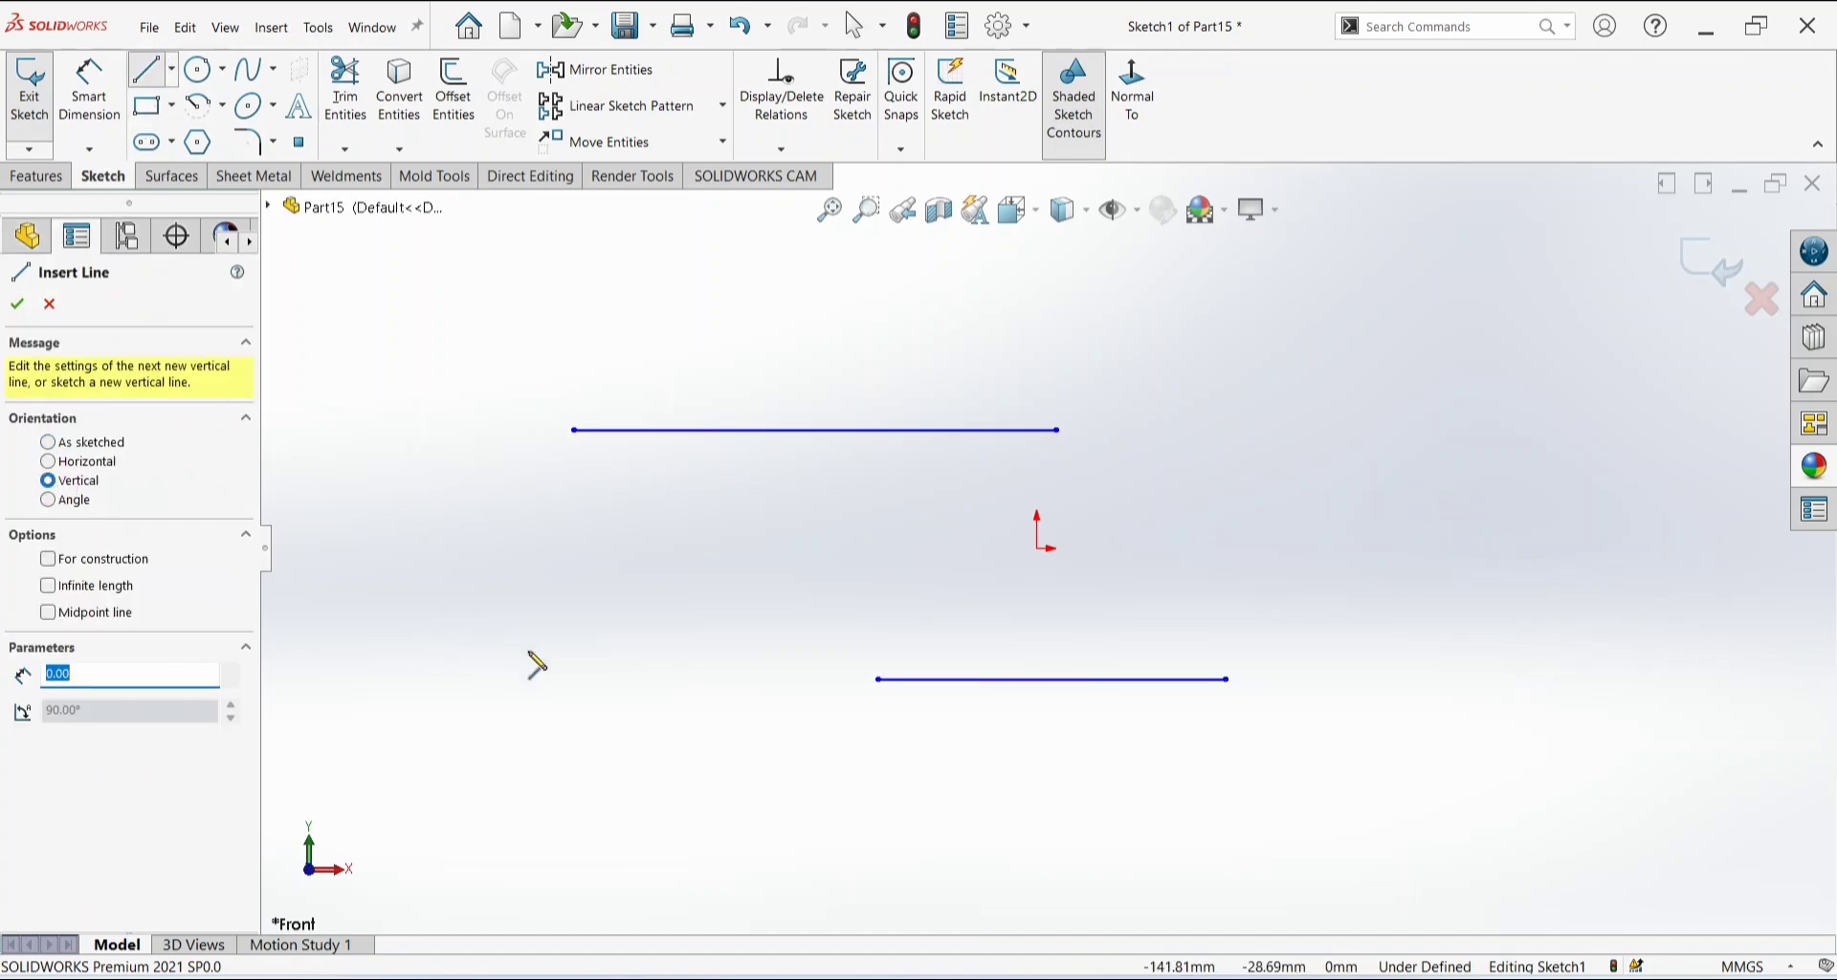
{"action": "left_click", "coordinate": [494, 451]}
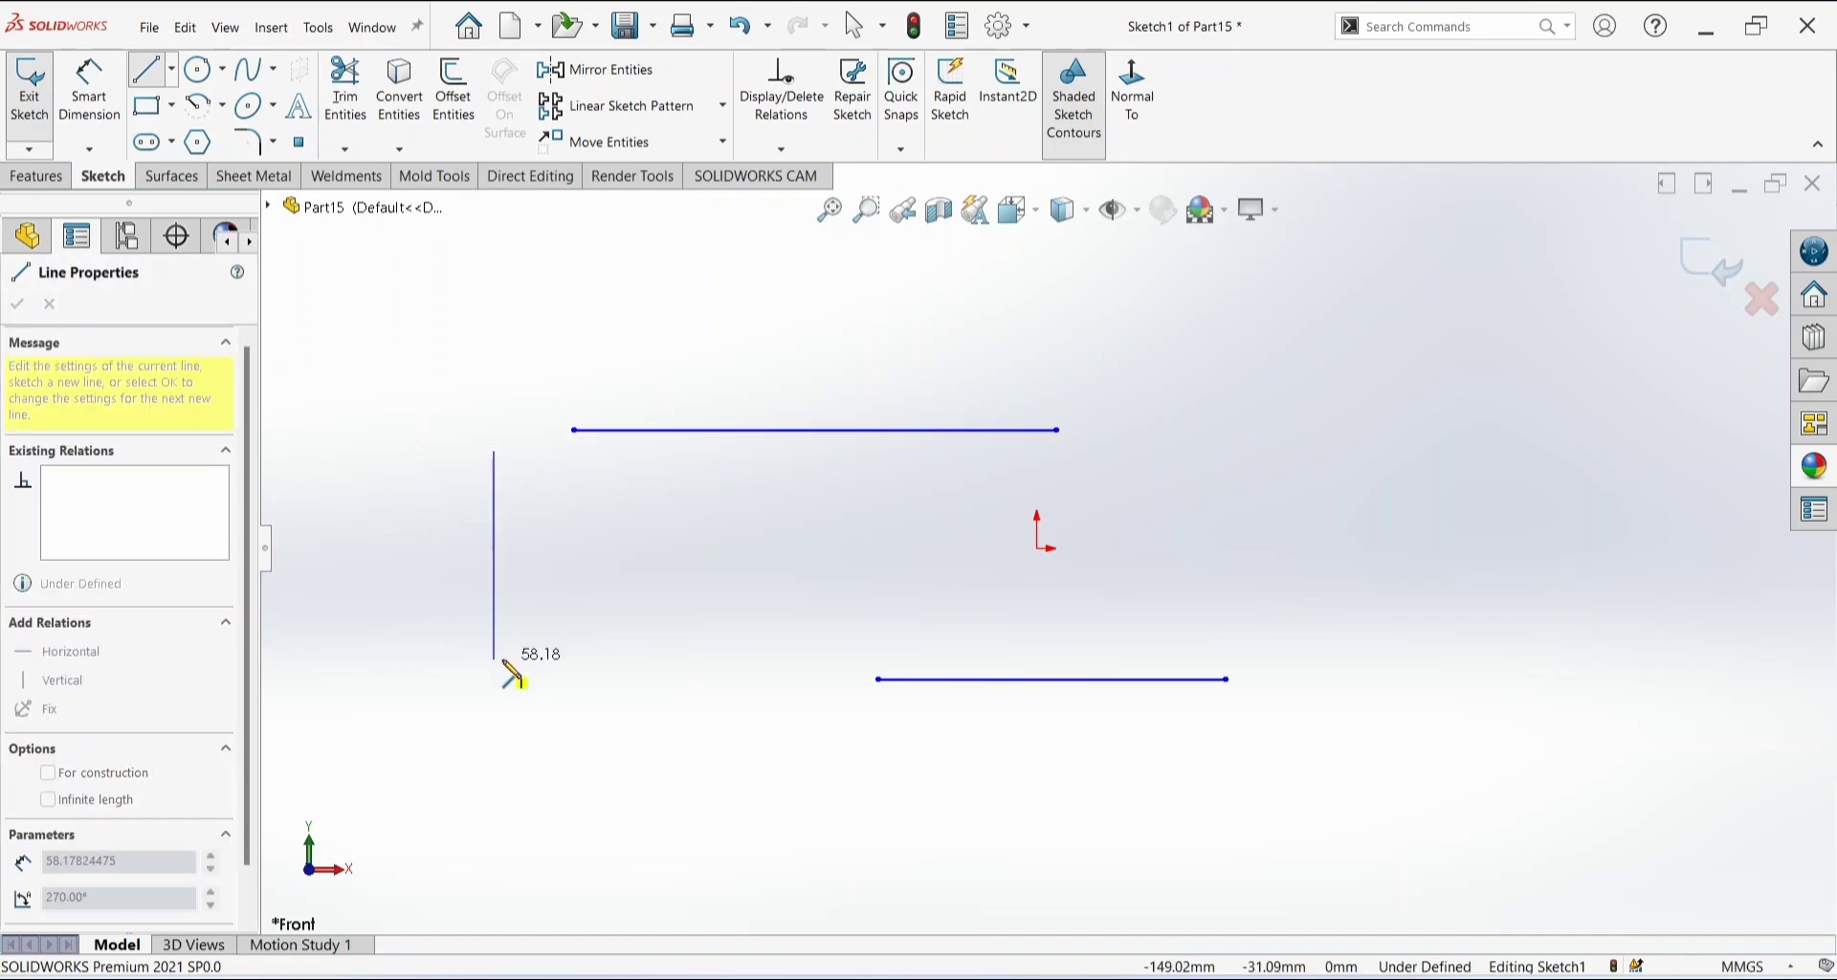
{"action": "left_click", "coordinate": [498, 660]}
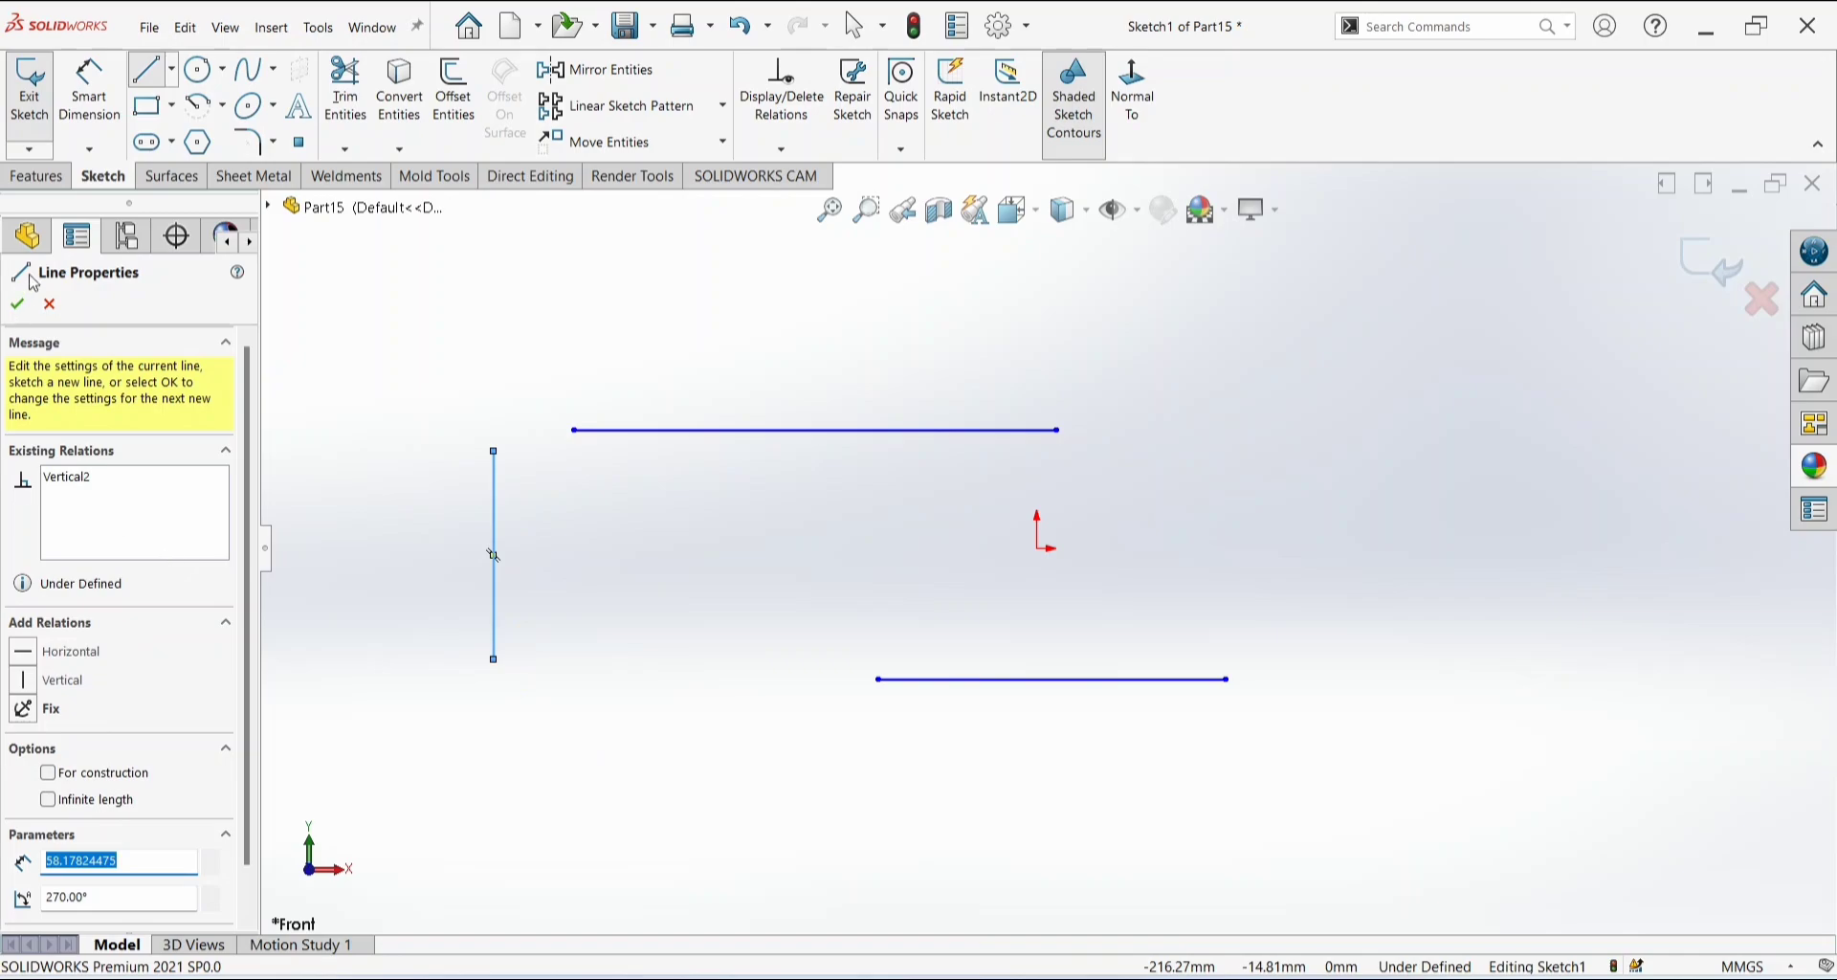
{"action": "left_click", "coordinate": [17, 304]}
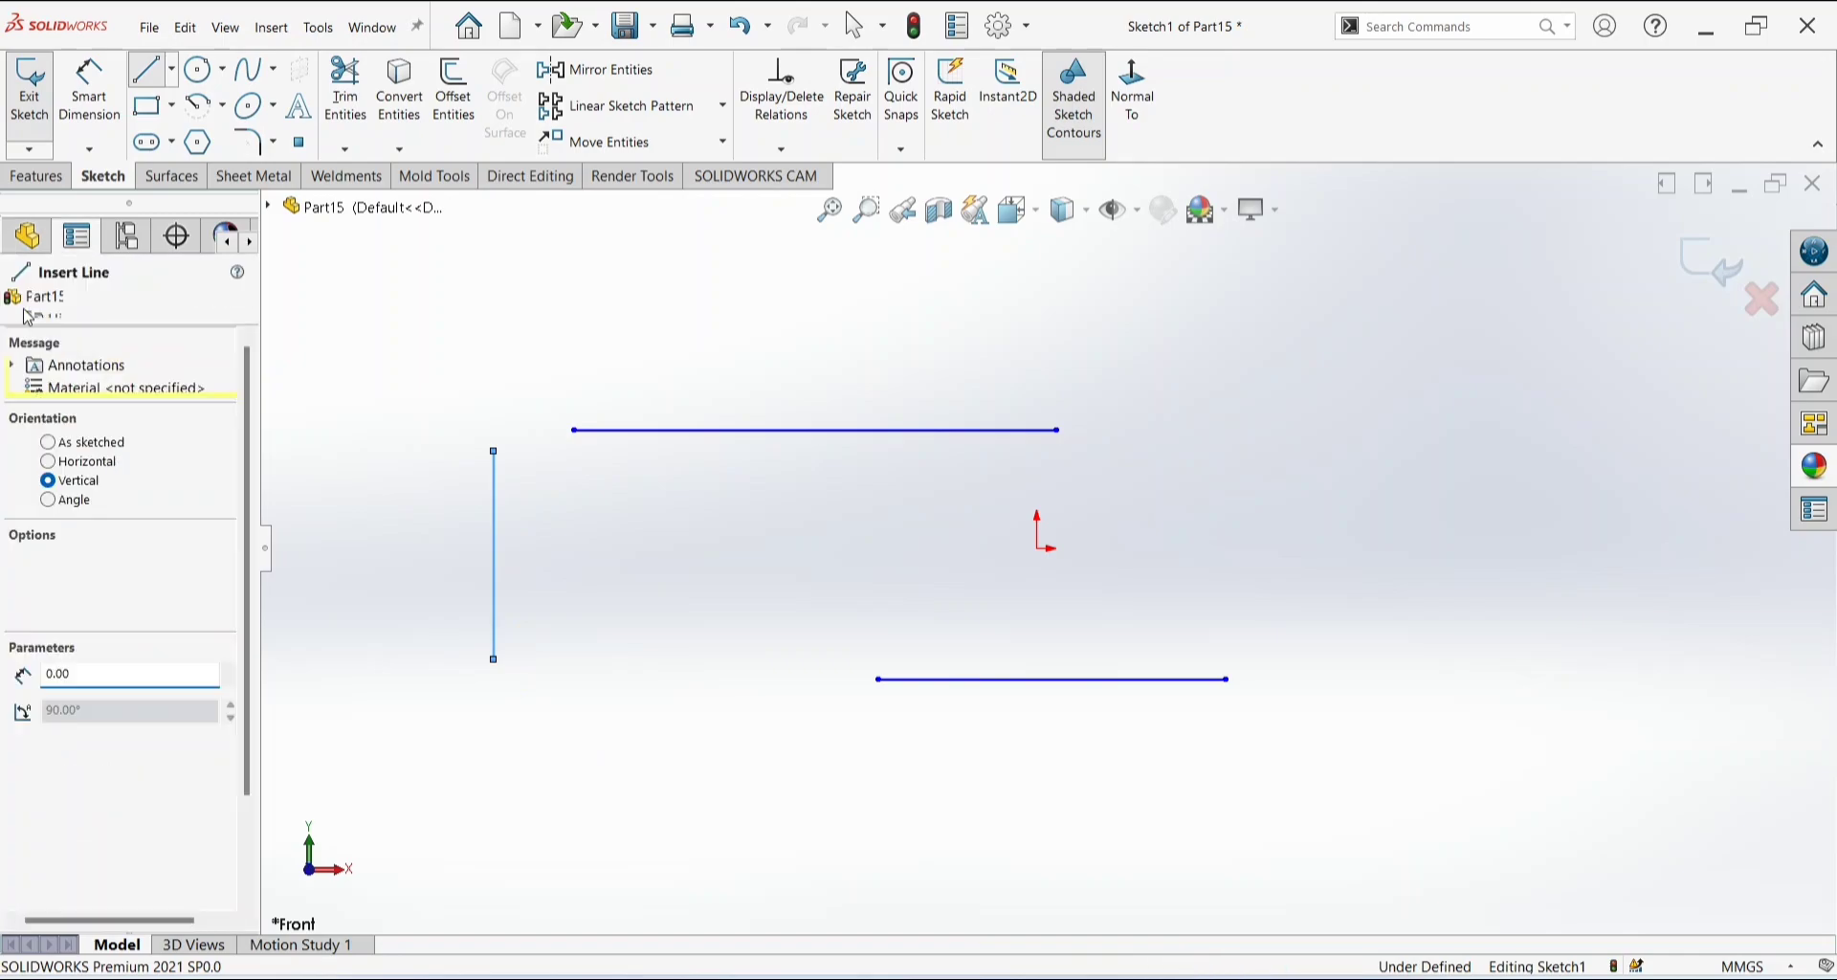
Sketch three separate lines with Angle orientation at 60°, about 50 mm, 54 mm and 109 mm long.
{"action": "left_click", "coordinate": [48, 499]}
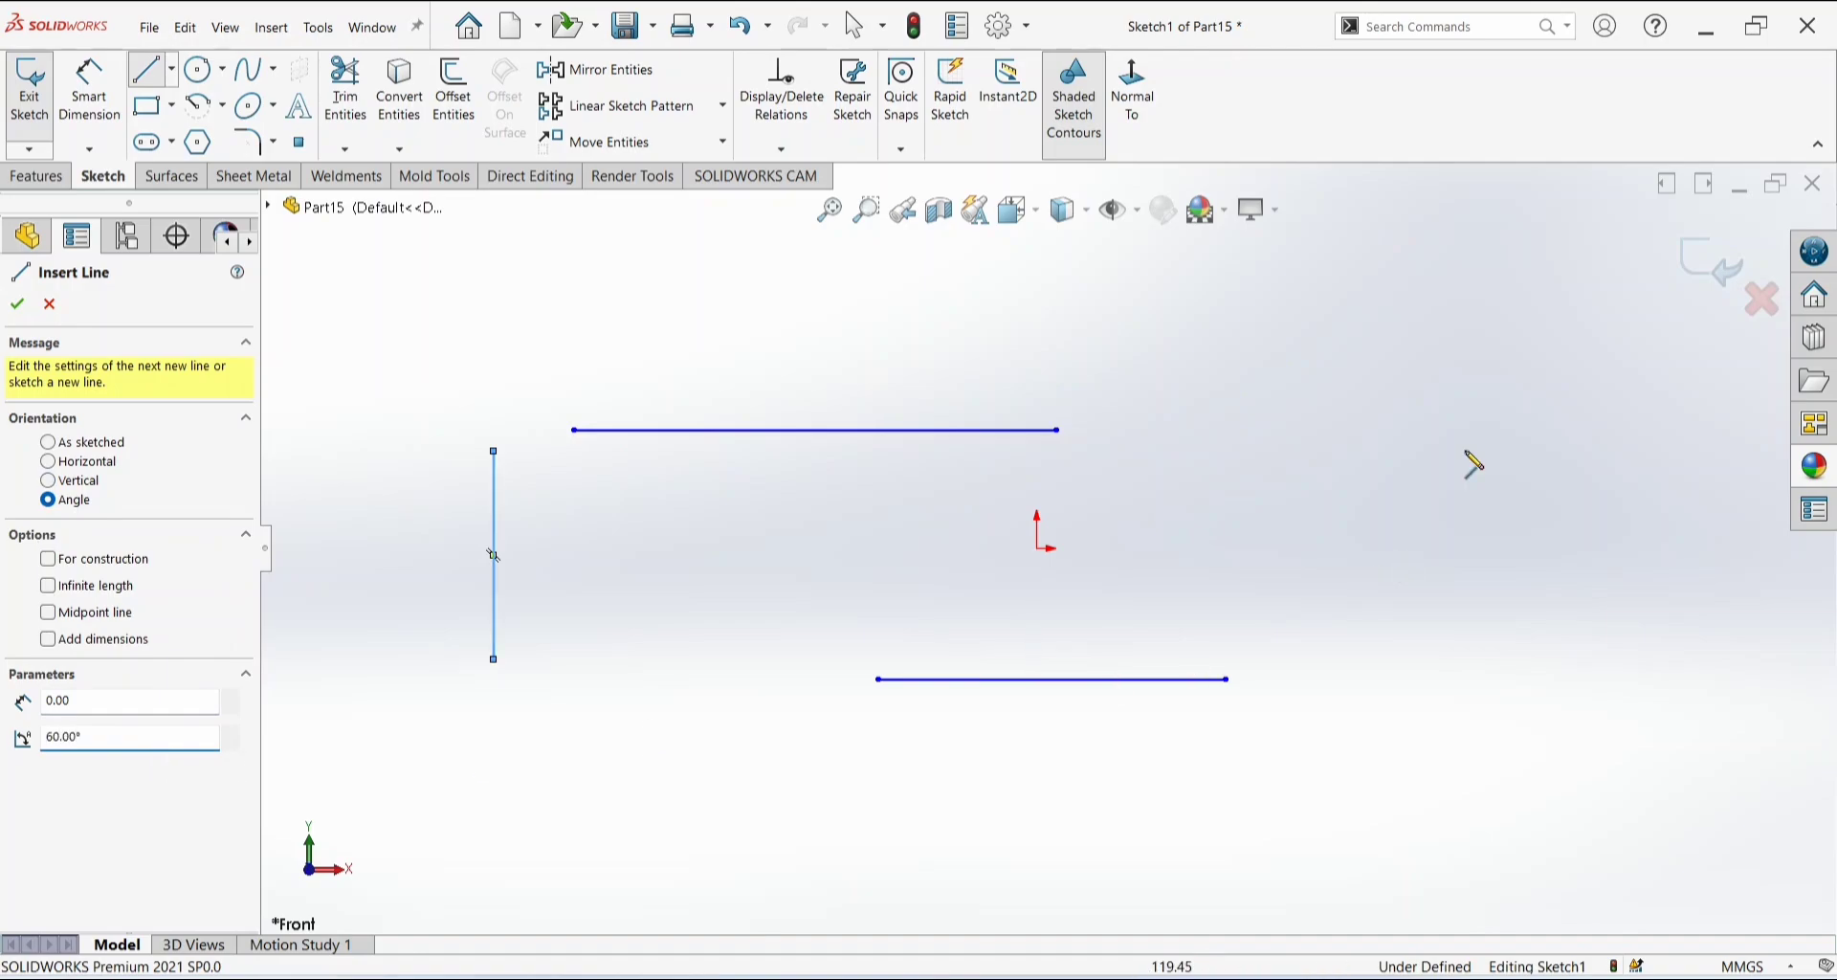
{"action": "left_click_drag", "start_coordinate": [1438, 415], "coordinate": [1529, 260]}
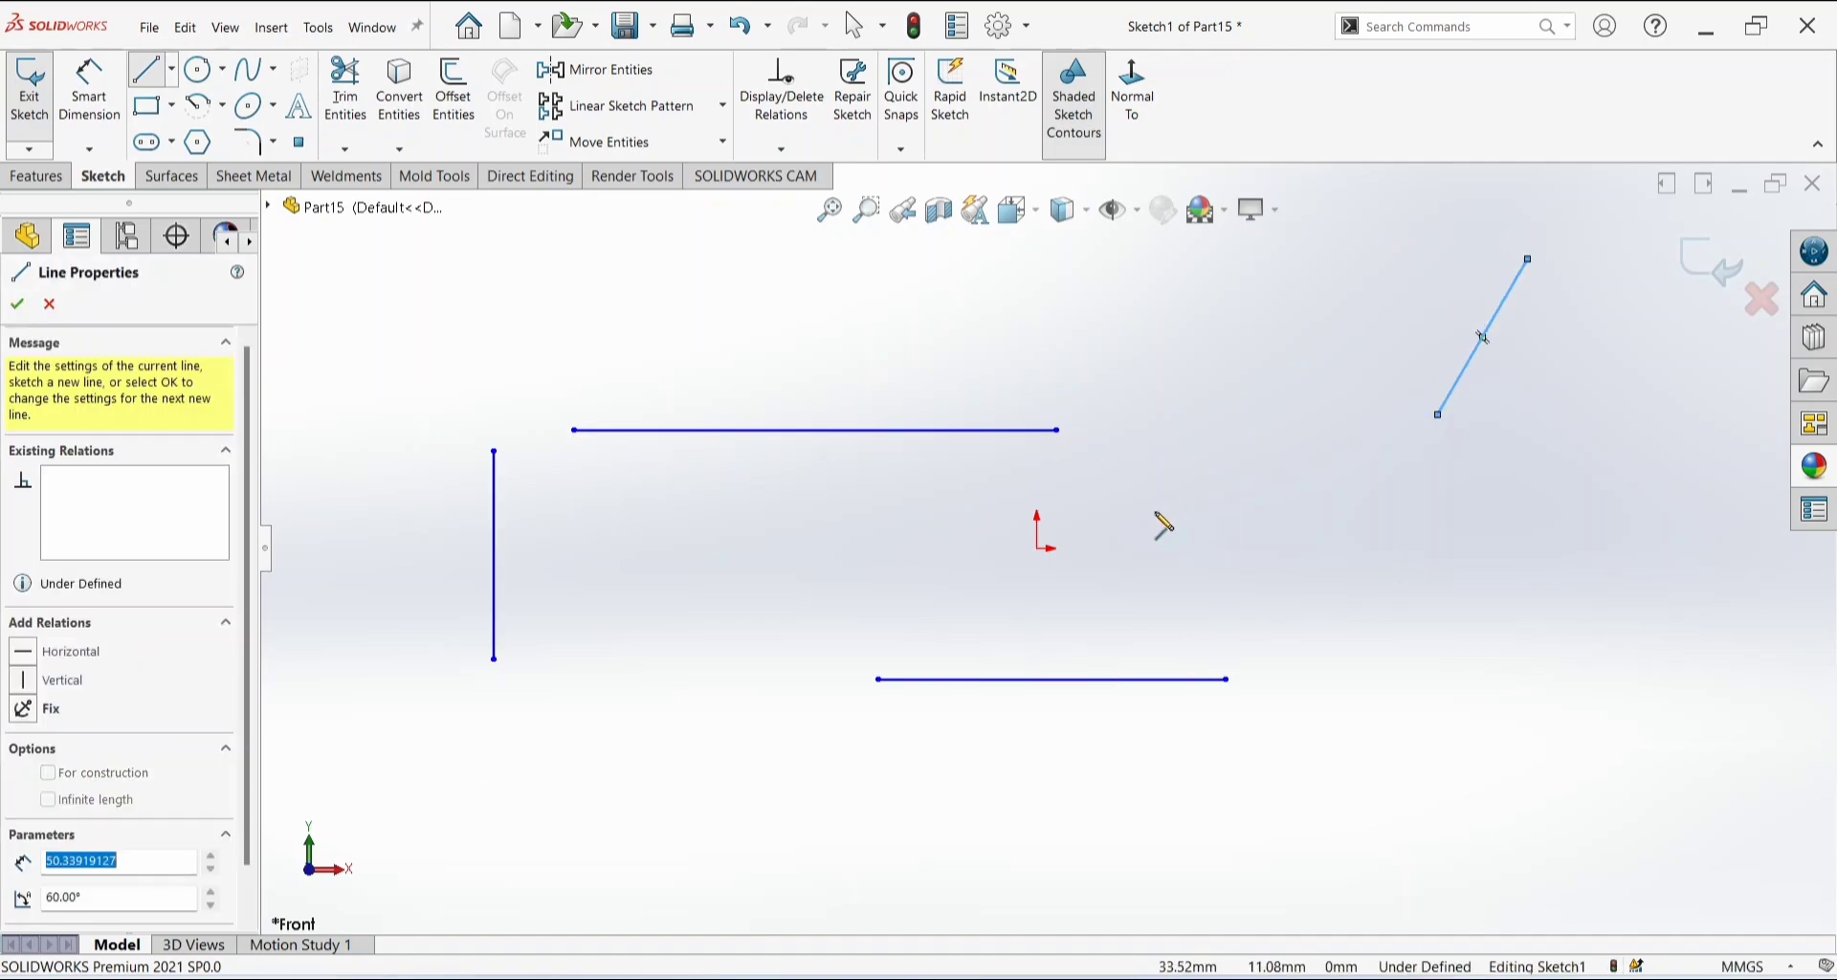
{"action": "left_click_drag", "start_coordinate": [1138, 474], "coordinate": [1235, 307]}
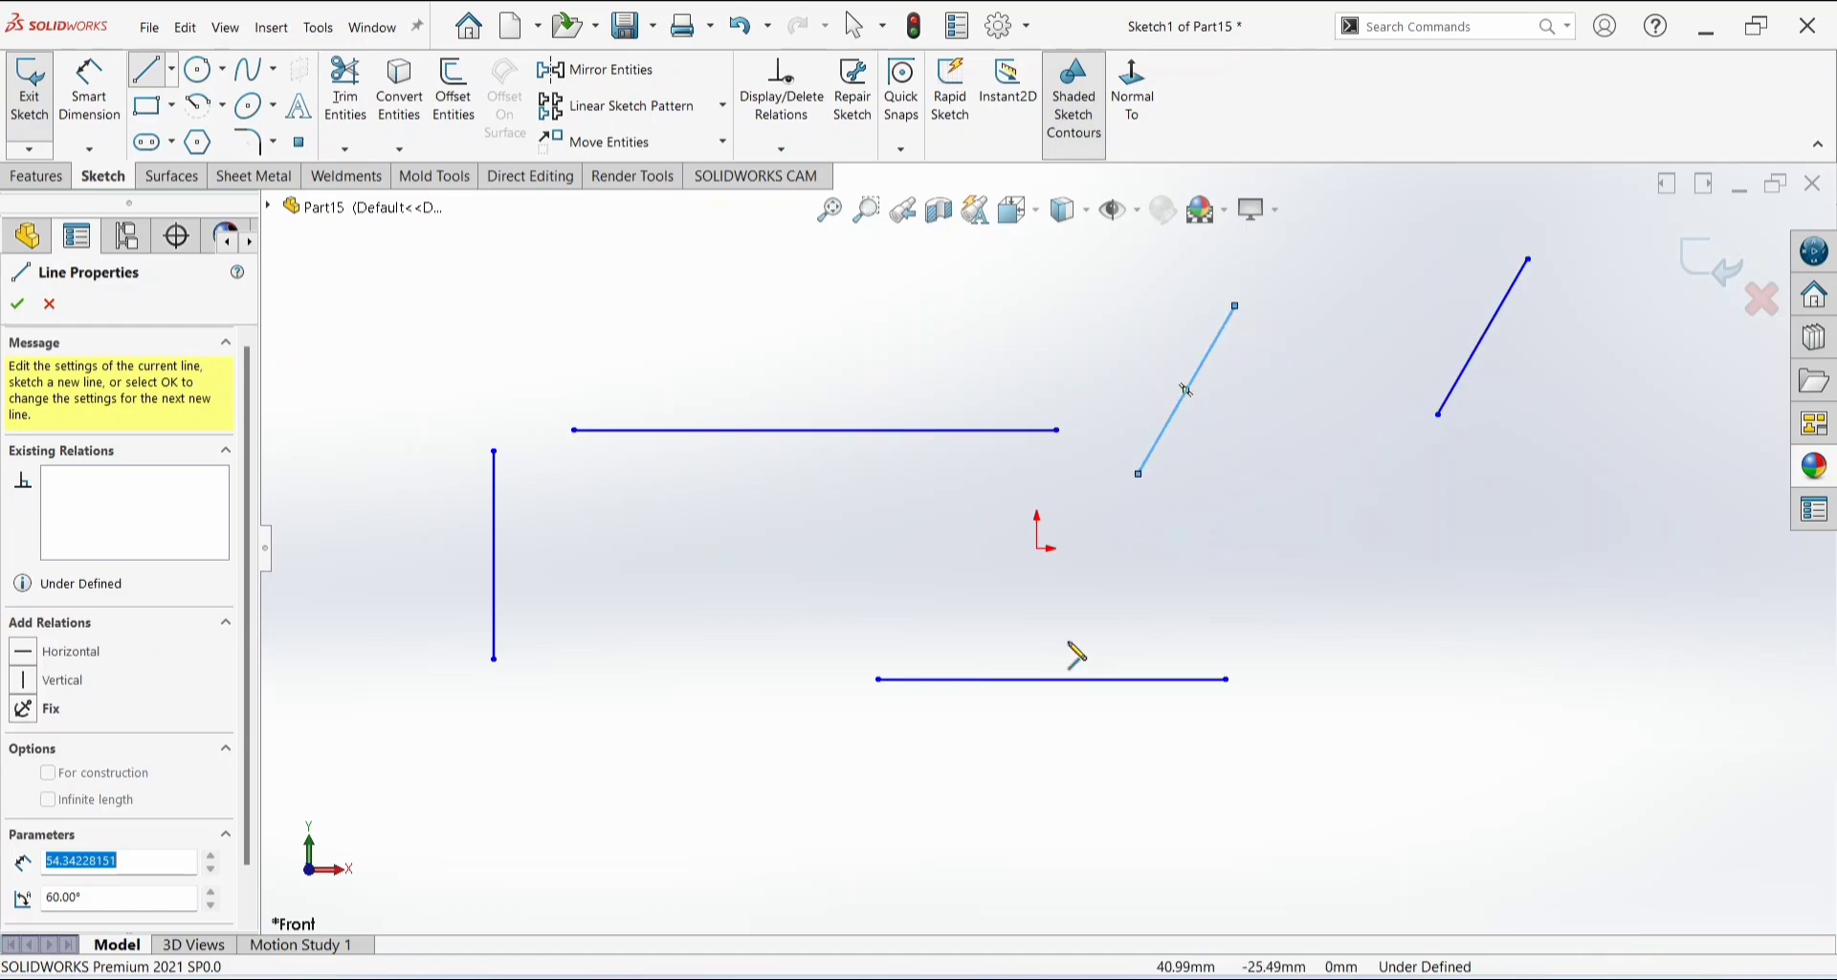
{"action": "left_click_drag", "start_coordinate": [592, 609], "coordinate": [861, 321]}
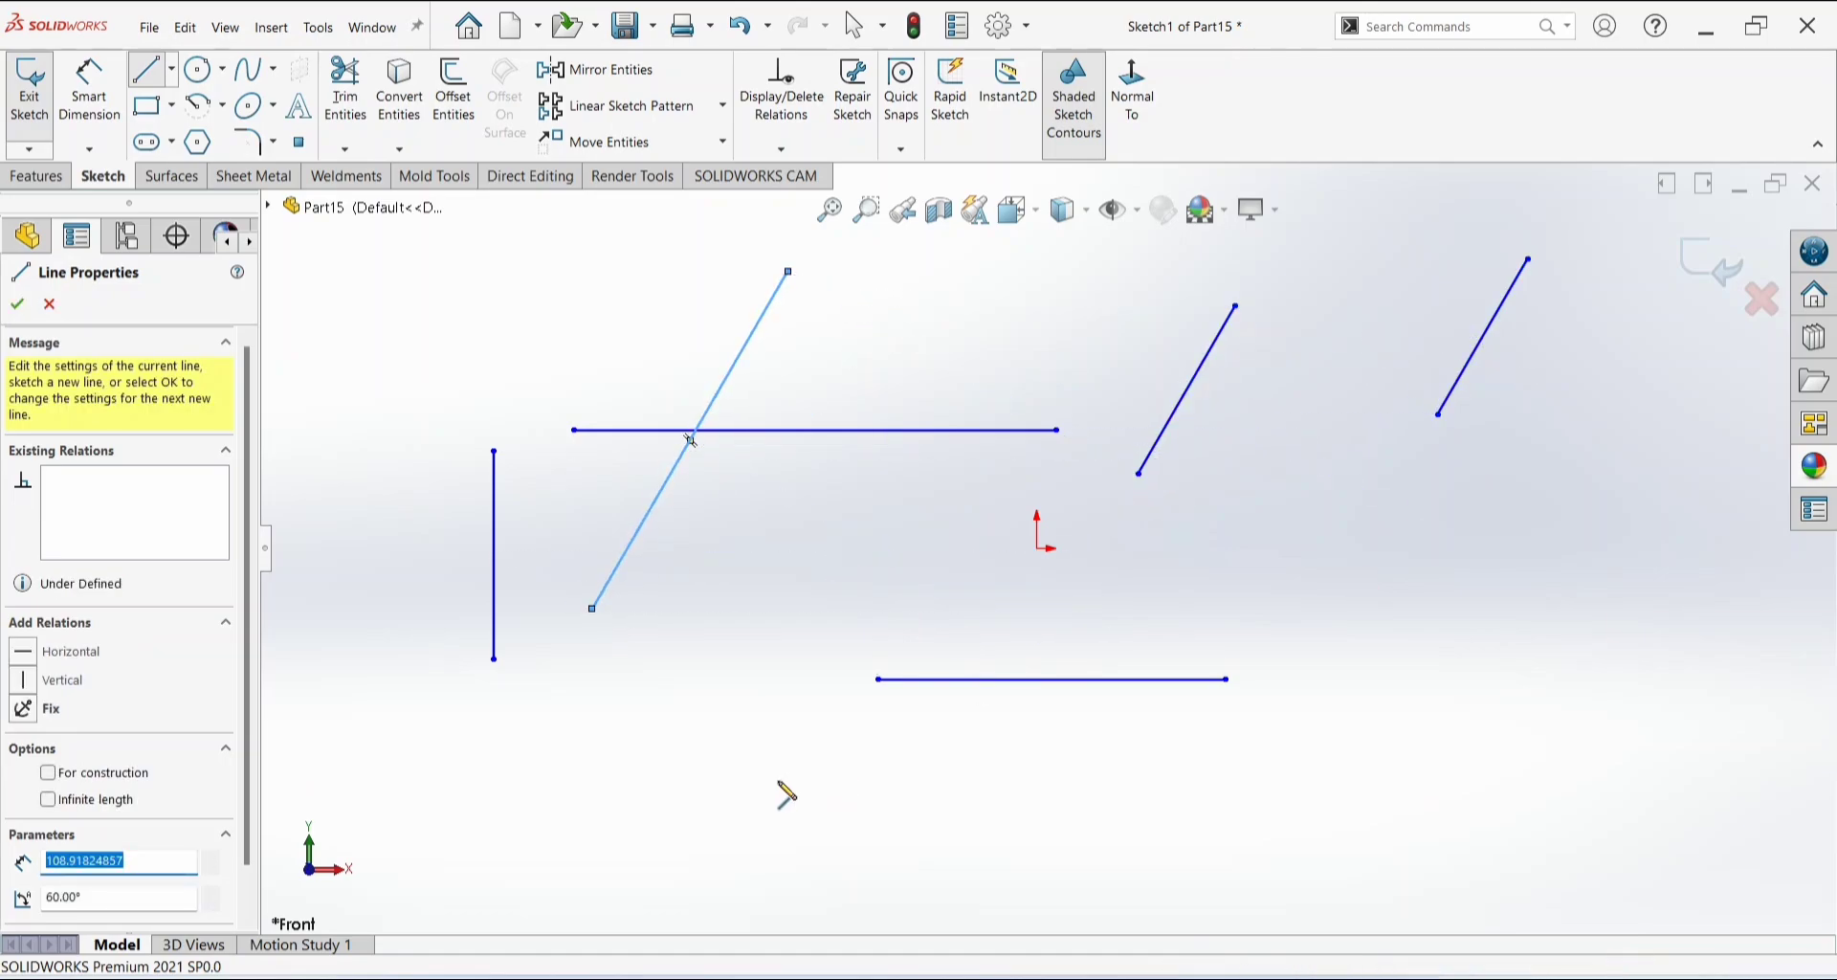
{"action": "key", "text": "Escape"}
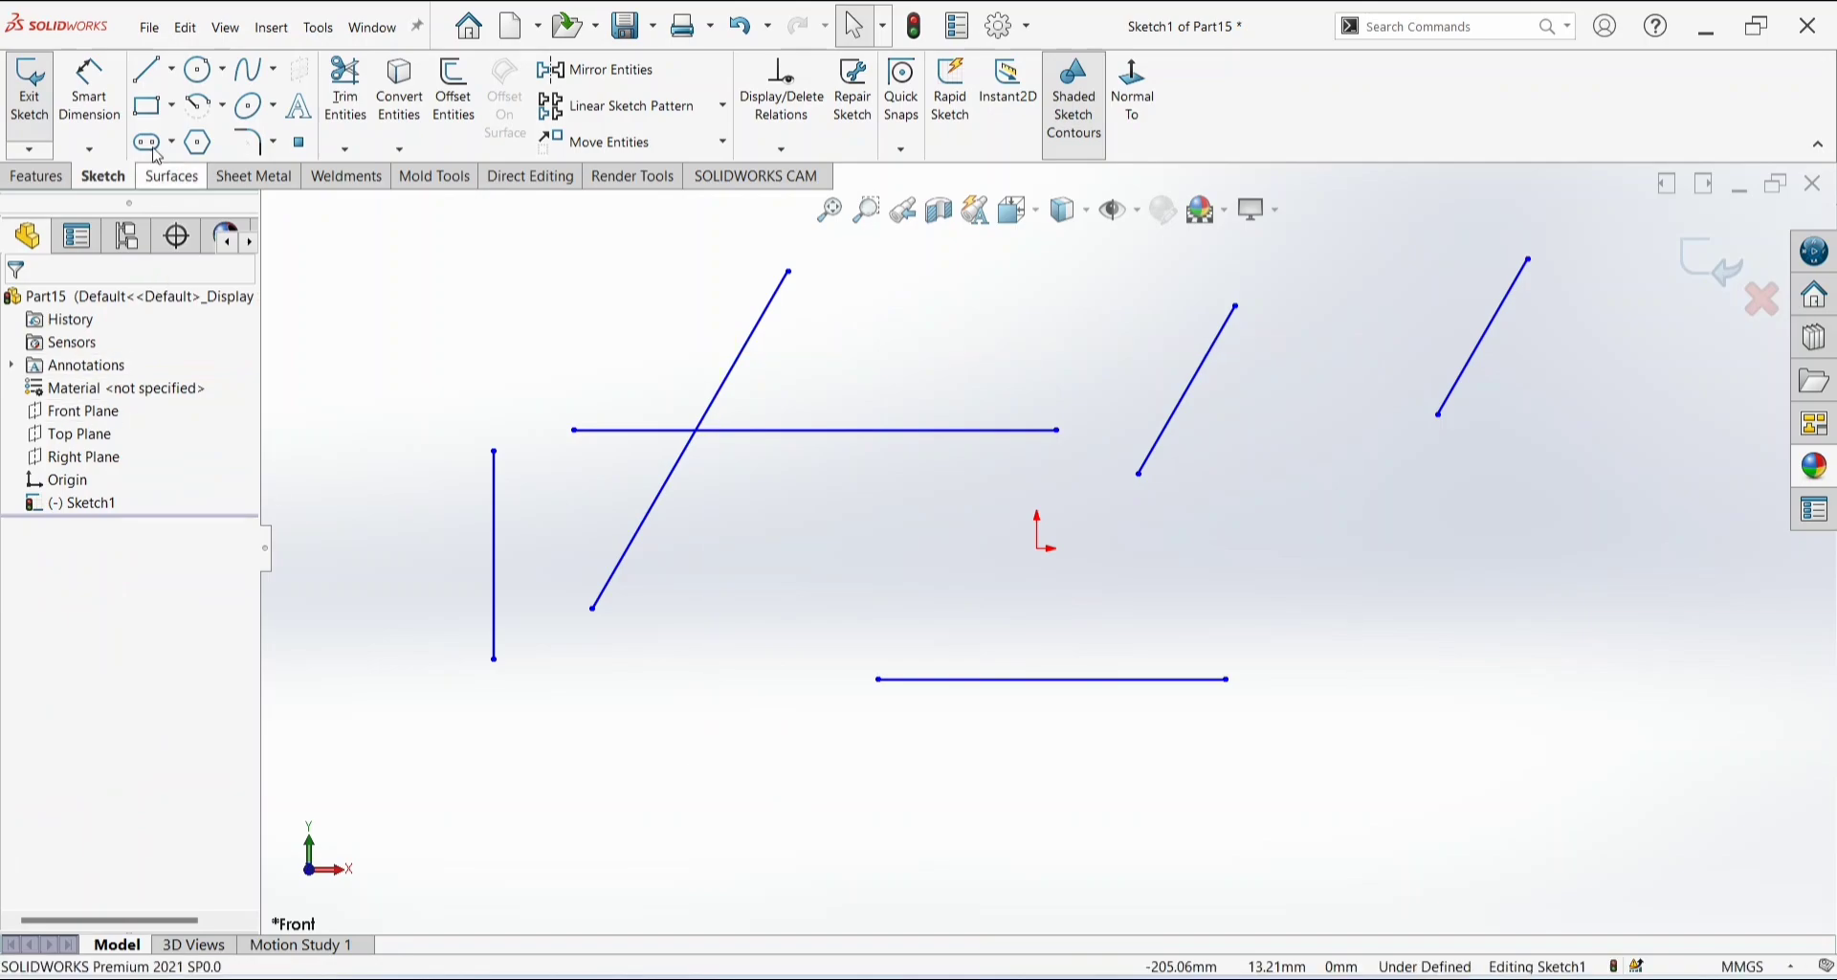
Delete all the horizontal, vertical and angled lines from the sketch.
{"action": "left_click", "coordinate": [148, 69]}
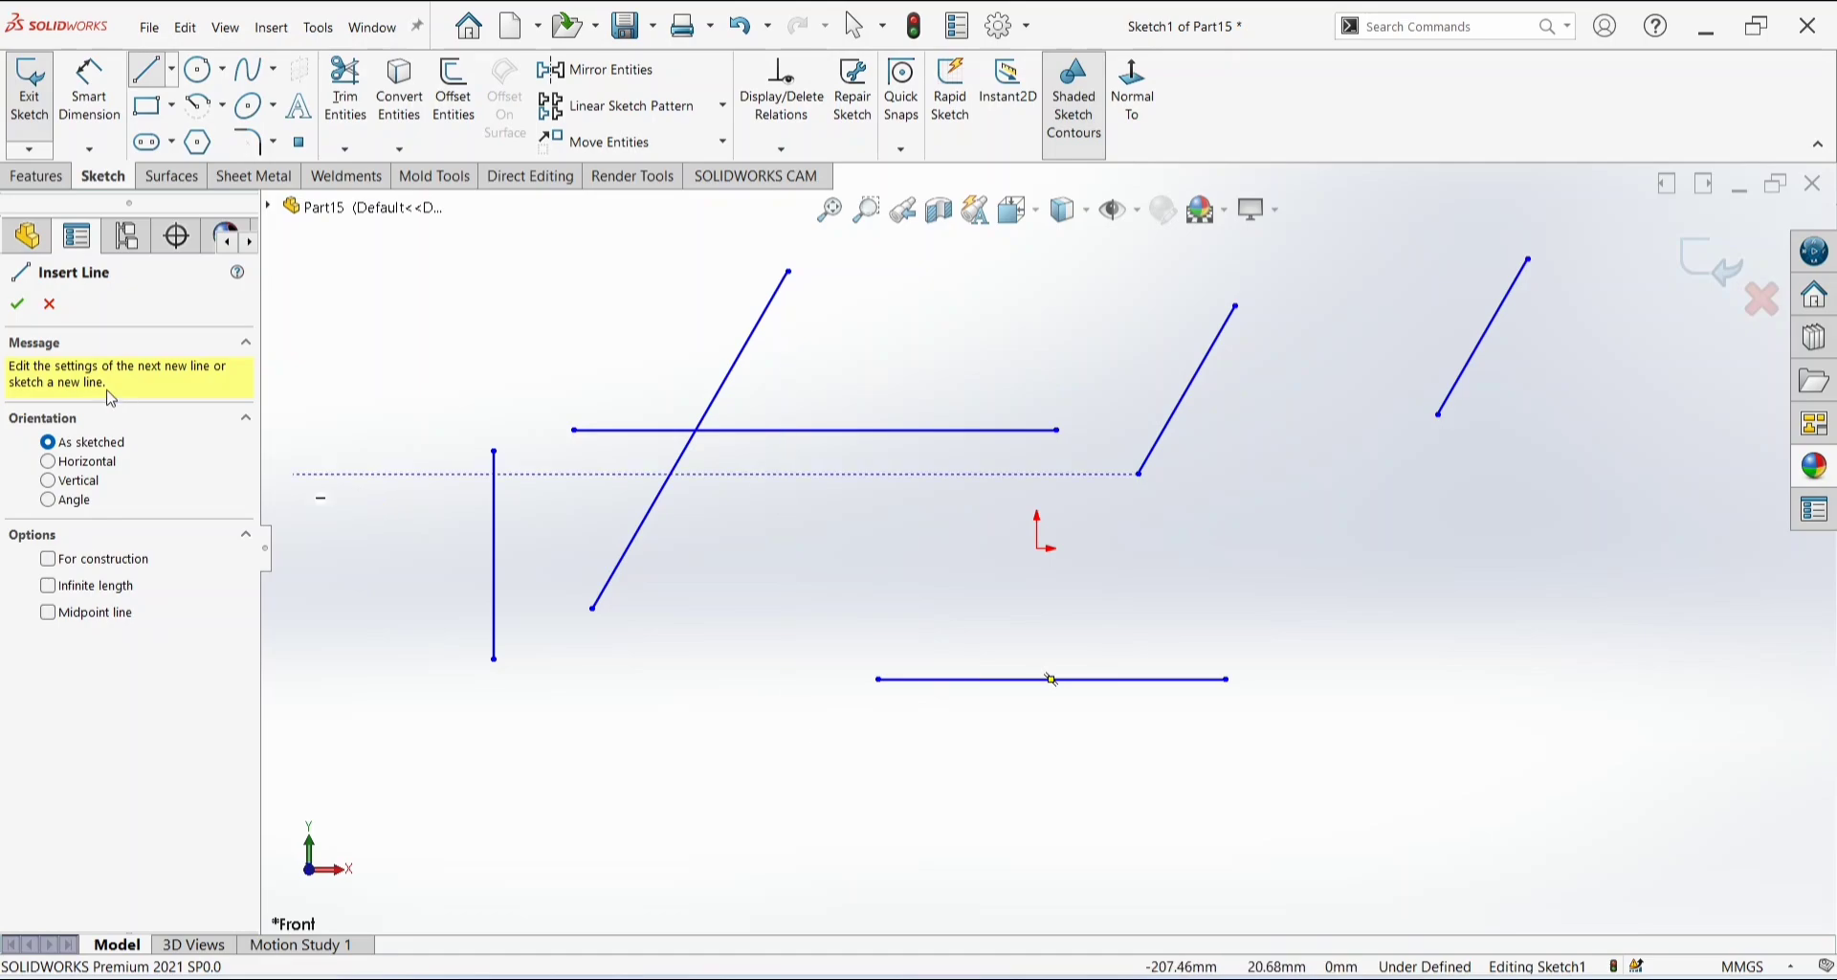
{"action": "left_click", "coordinate": [17, 306]}
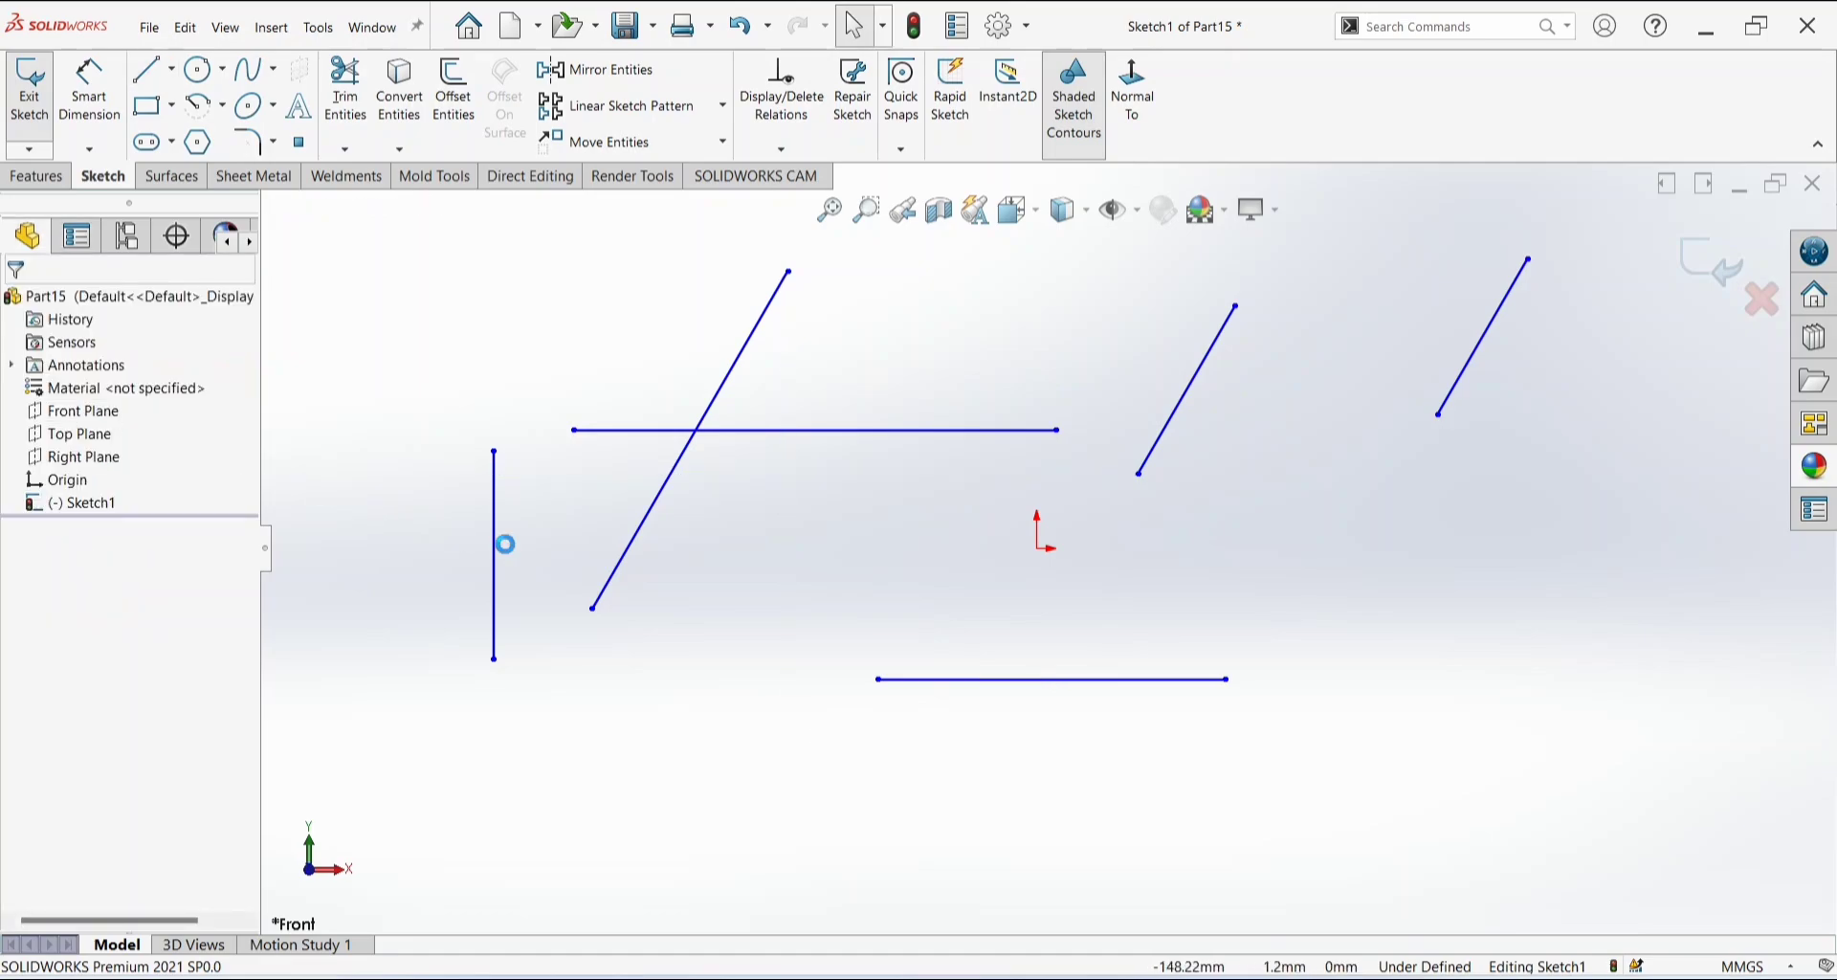
{"action": "key", "text": "ctrl+a"}
{"action": "key", "text": "Delete"}
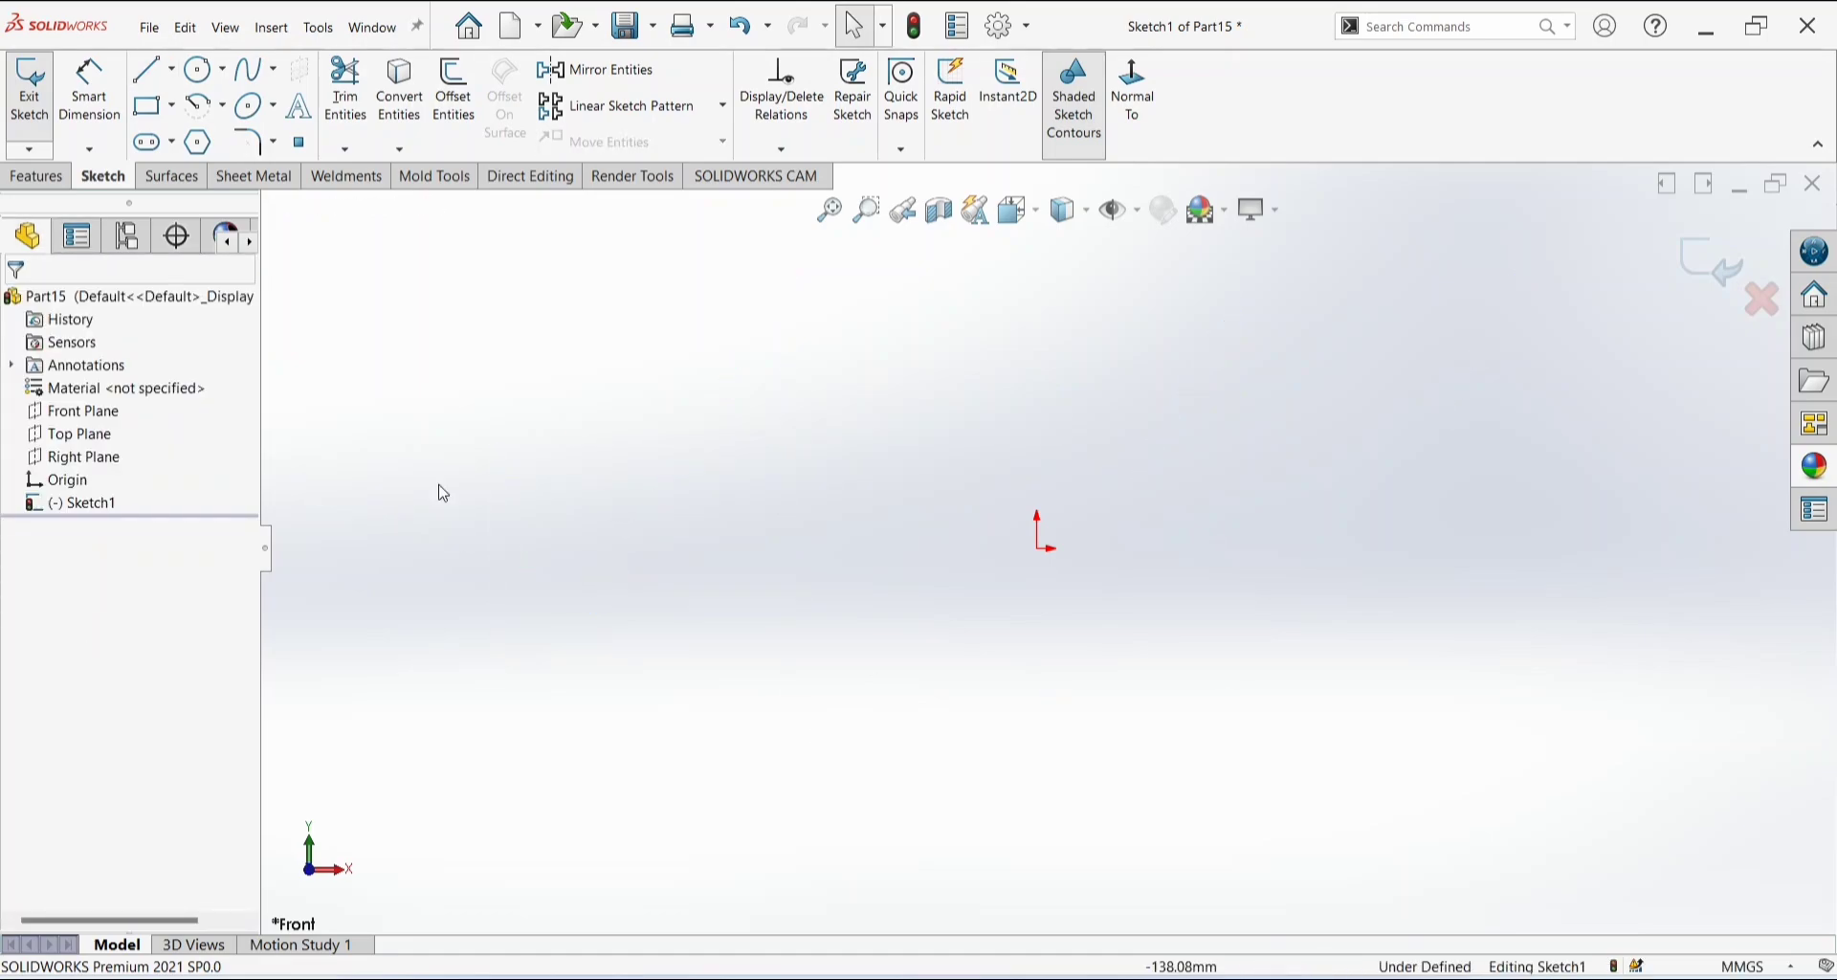
{"action": "left_click", "coordinate": [151, 71]}
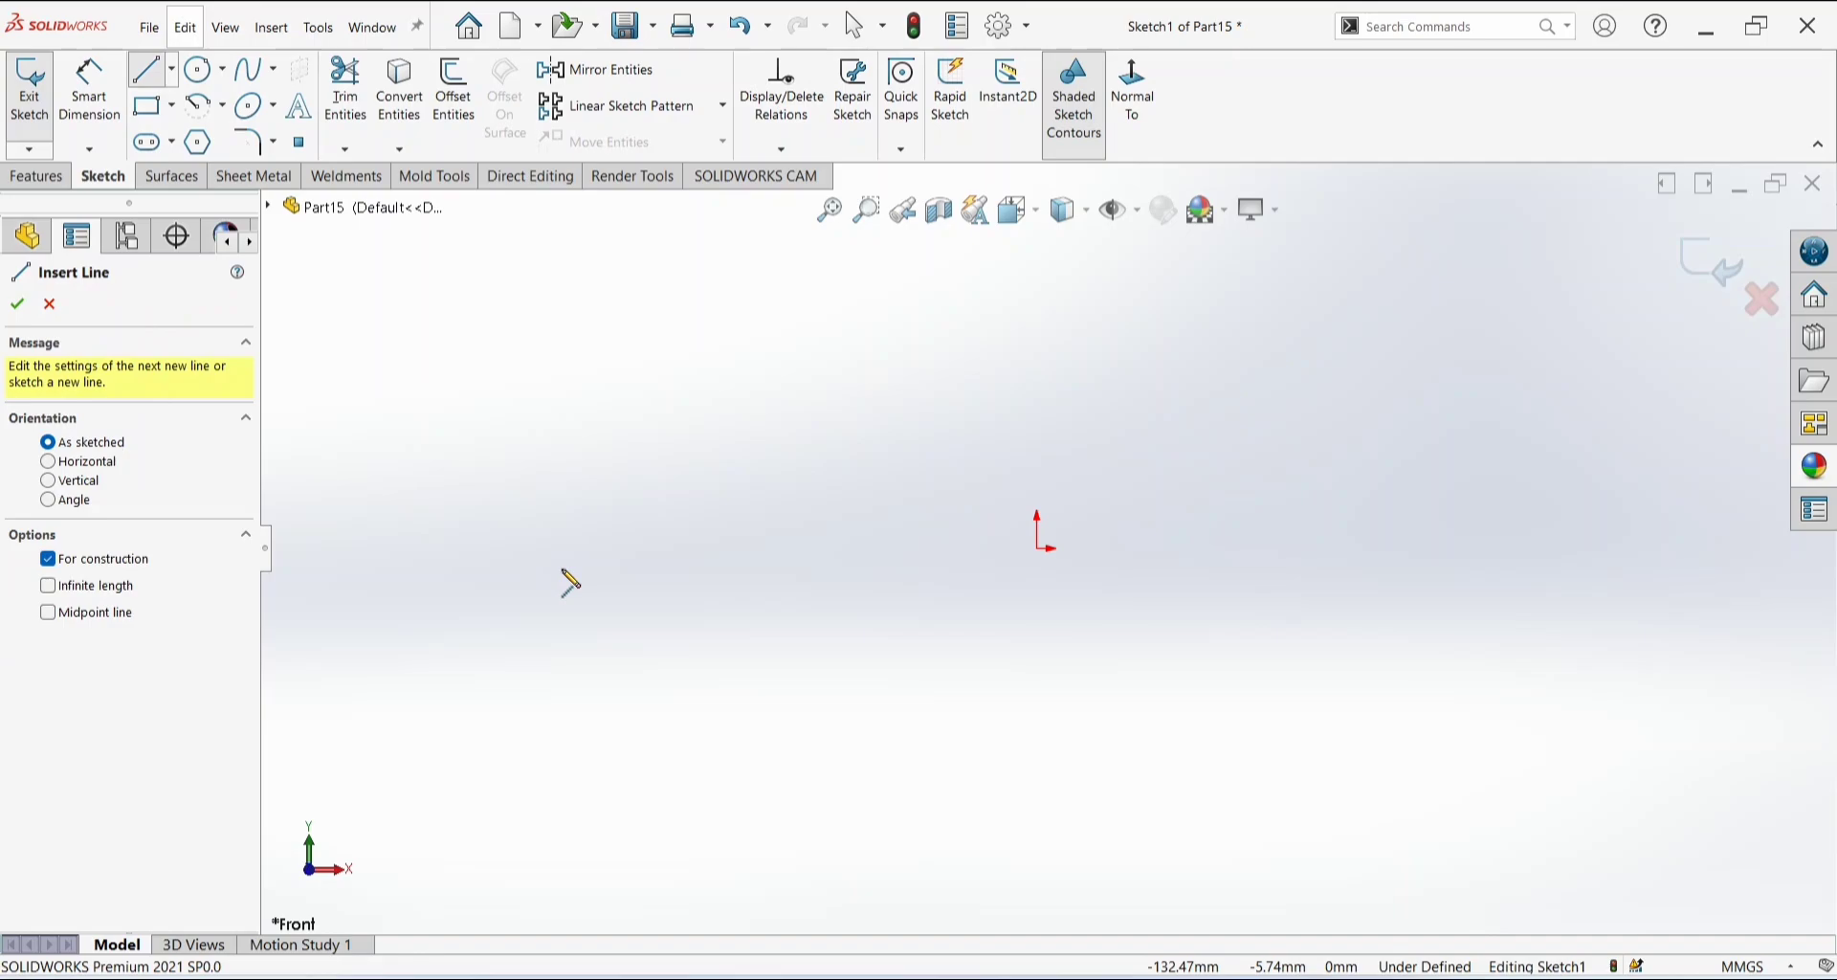
{"action": "left_click", "coordinate": [551, 566]}
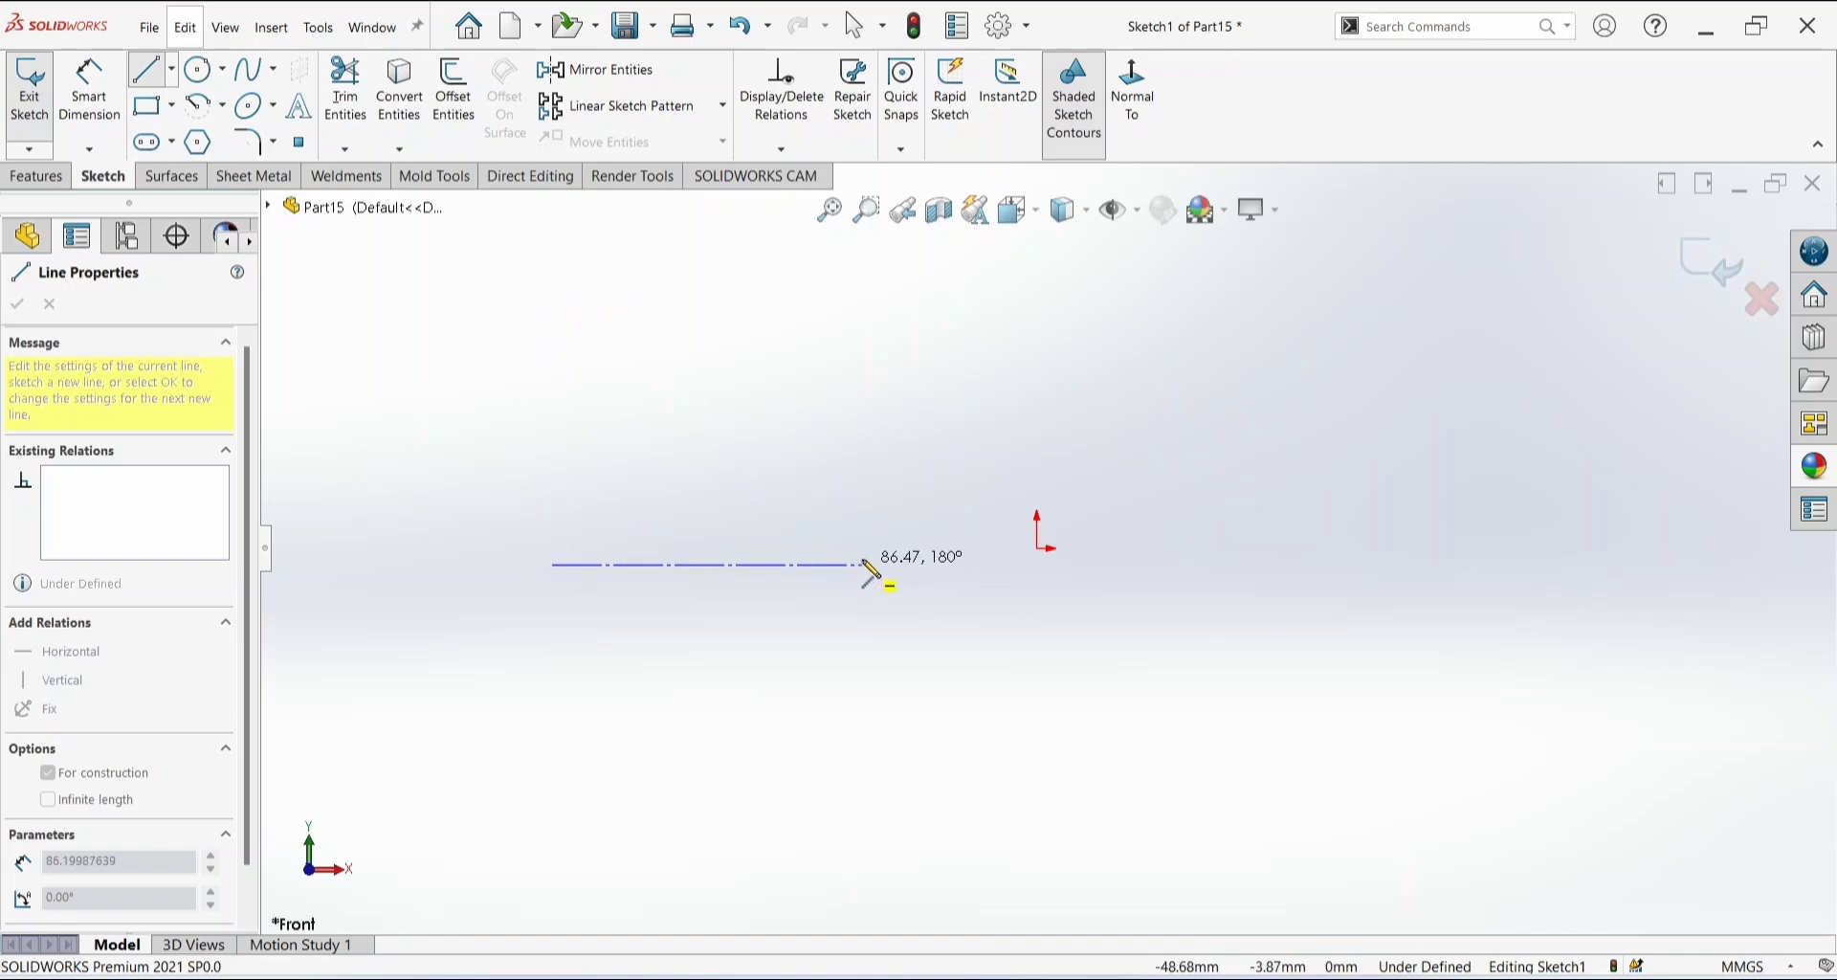
{"action": "key", "text": "Escape"}
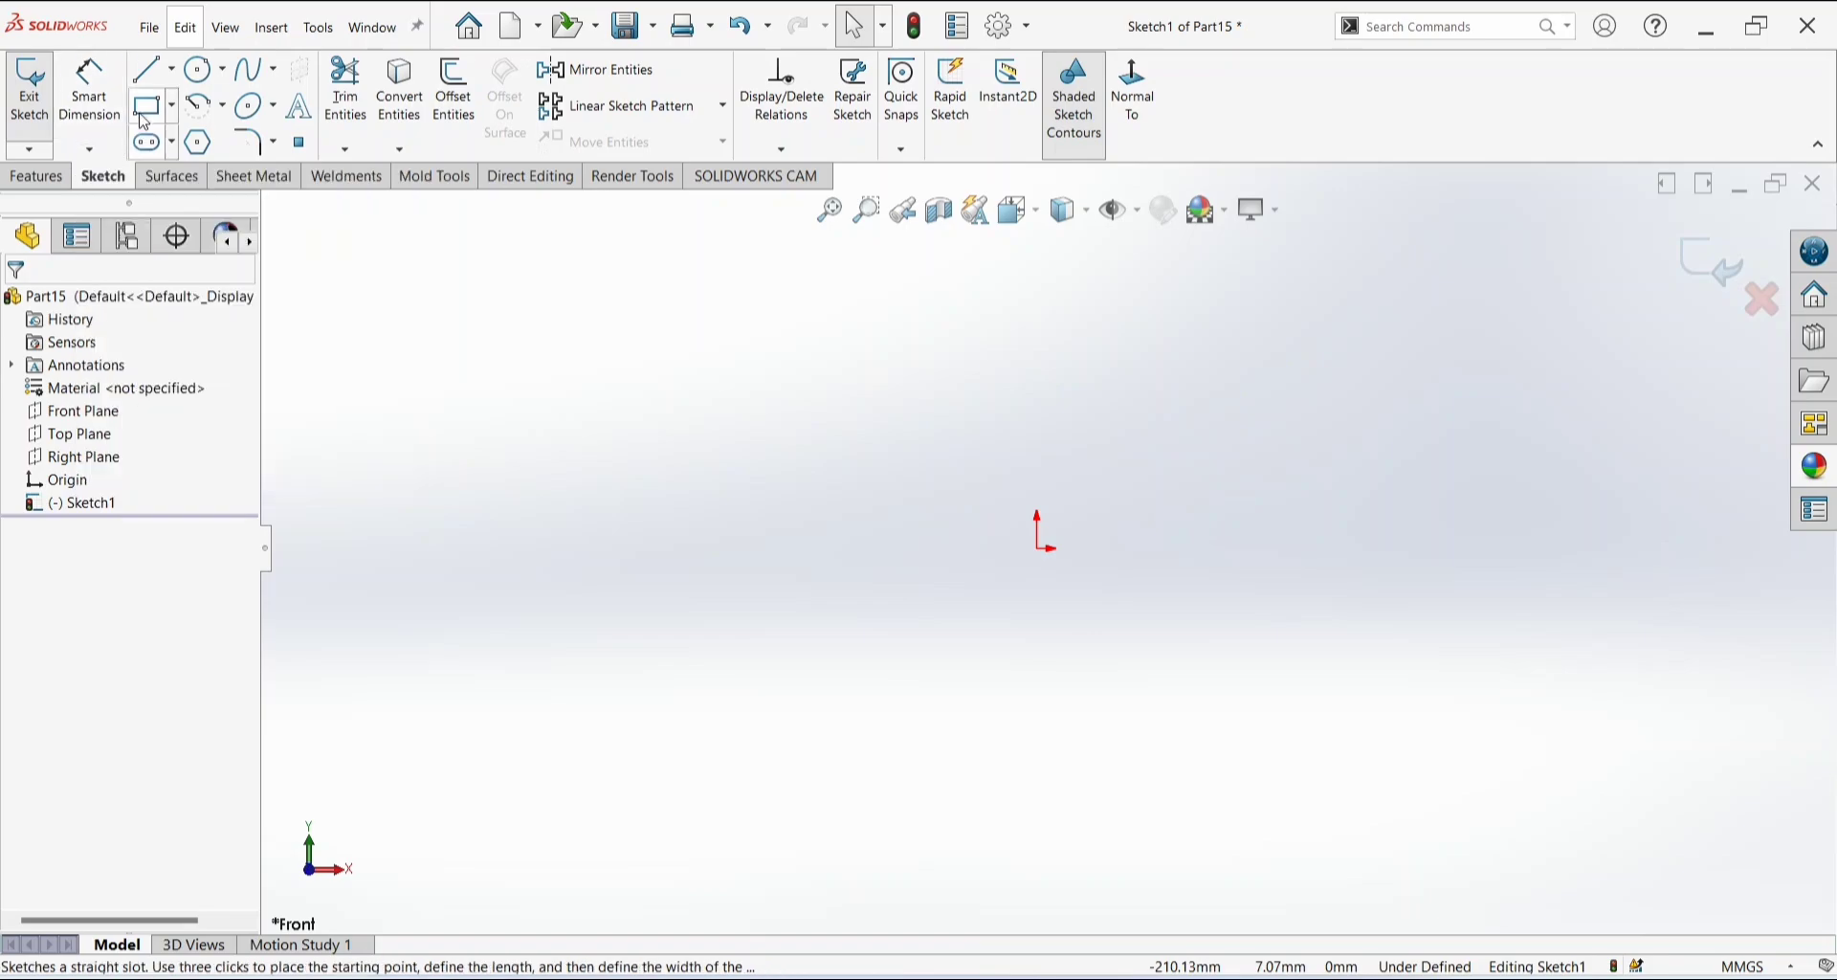
Sketch two infinite-length lines through the origin, one horizontal and one vertical.
{"action": "left_click", "coordinate": [146, 73]}
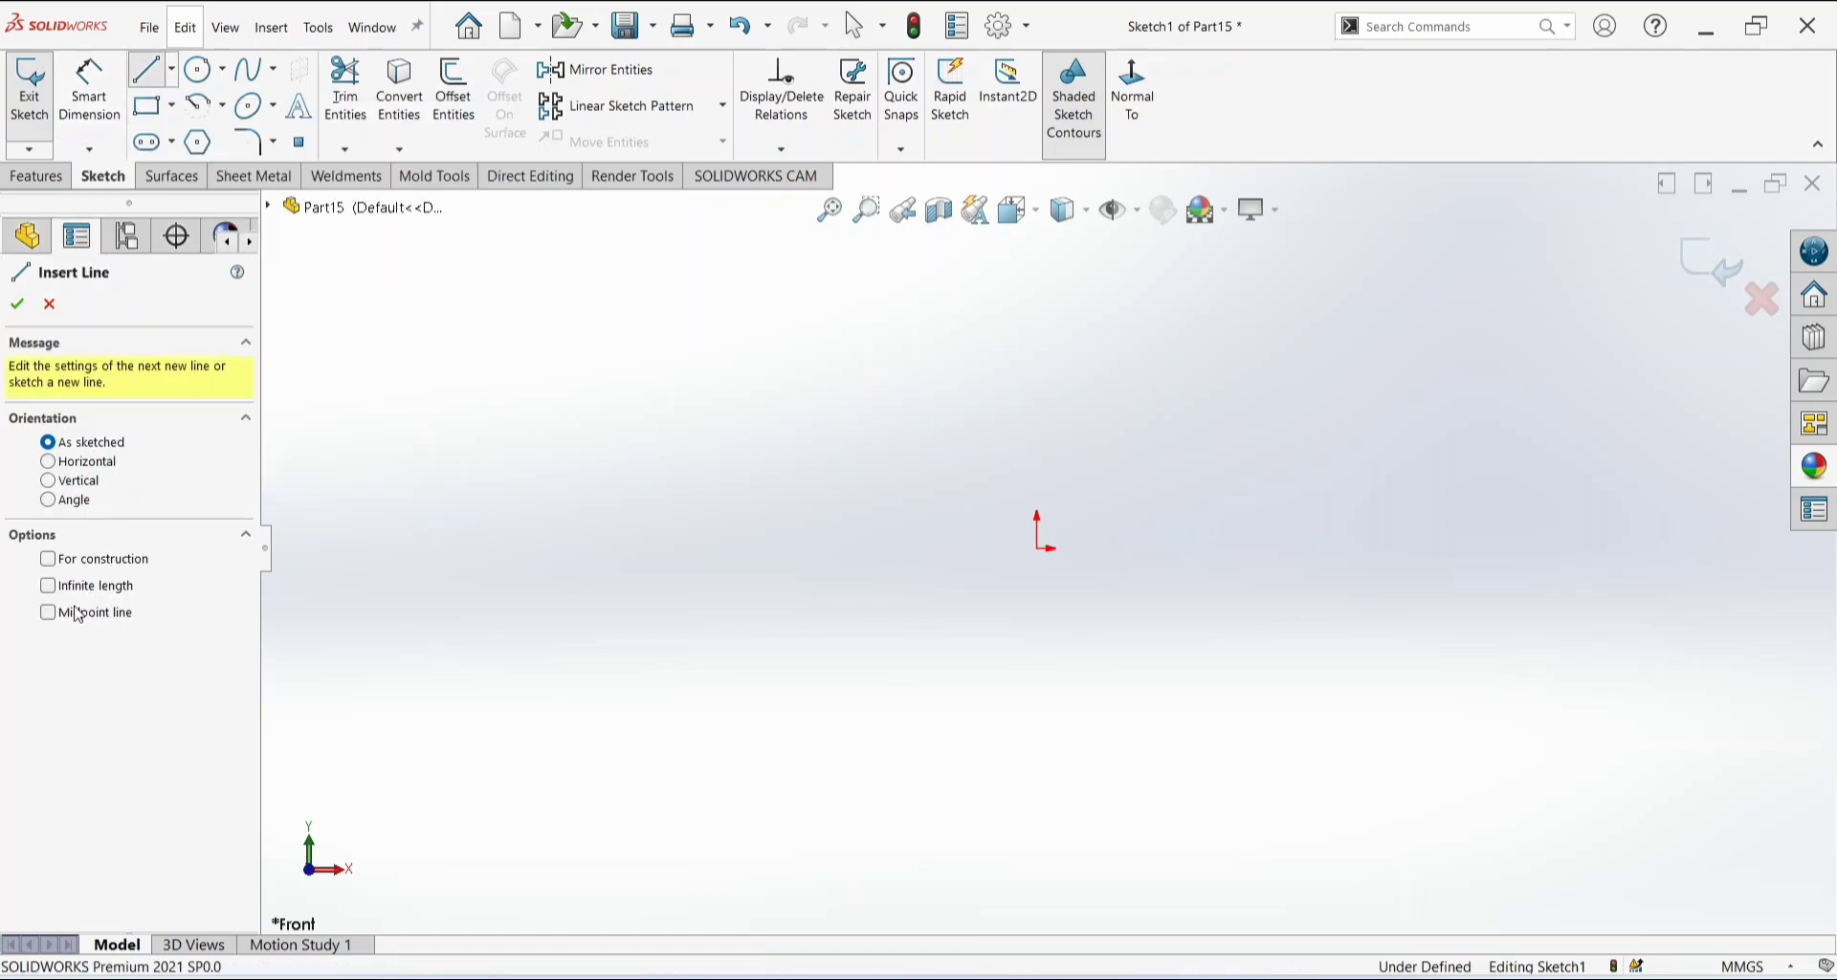
{"action": "left_click", "coordinate": [50, 585]}
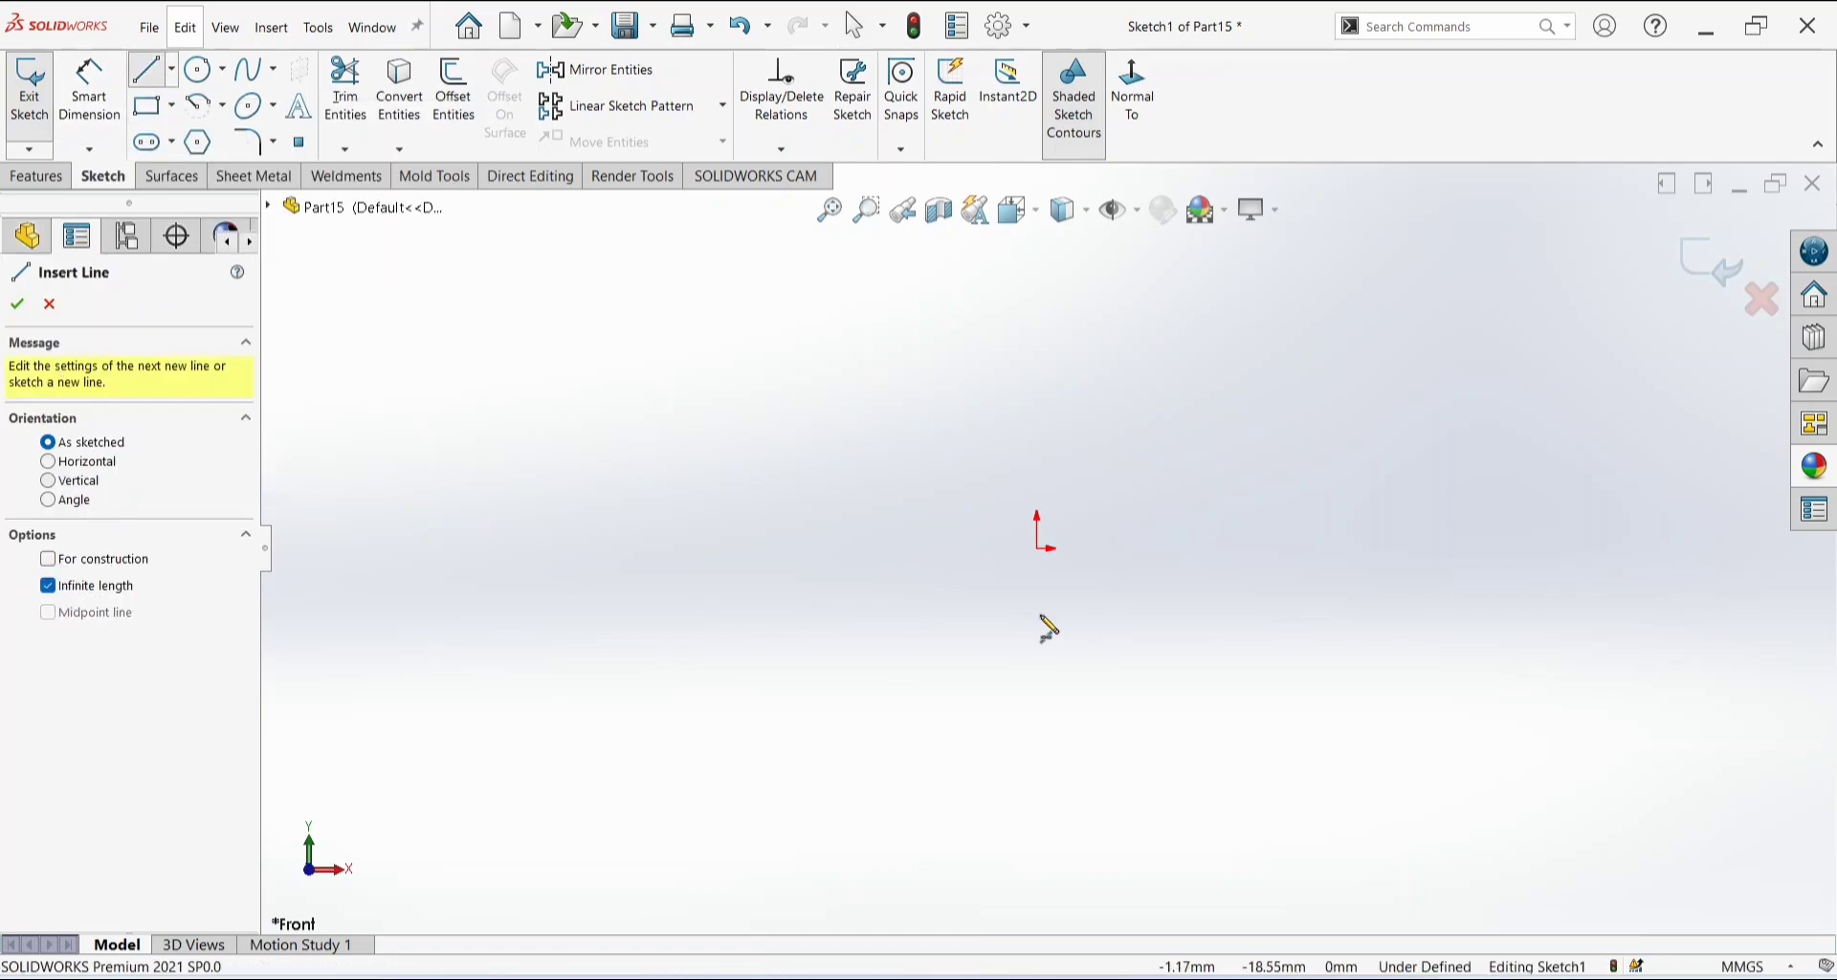
{"action": "left_click", "coordinate": [1039, 549]}
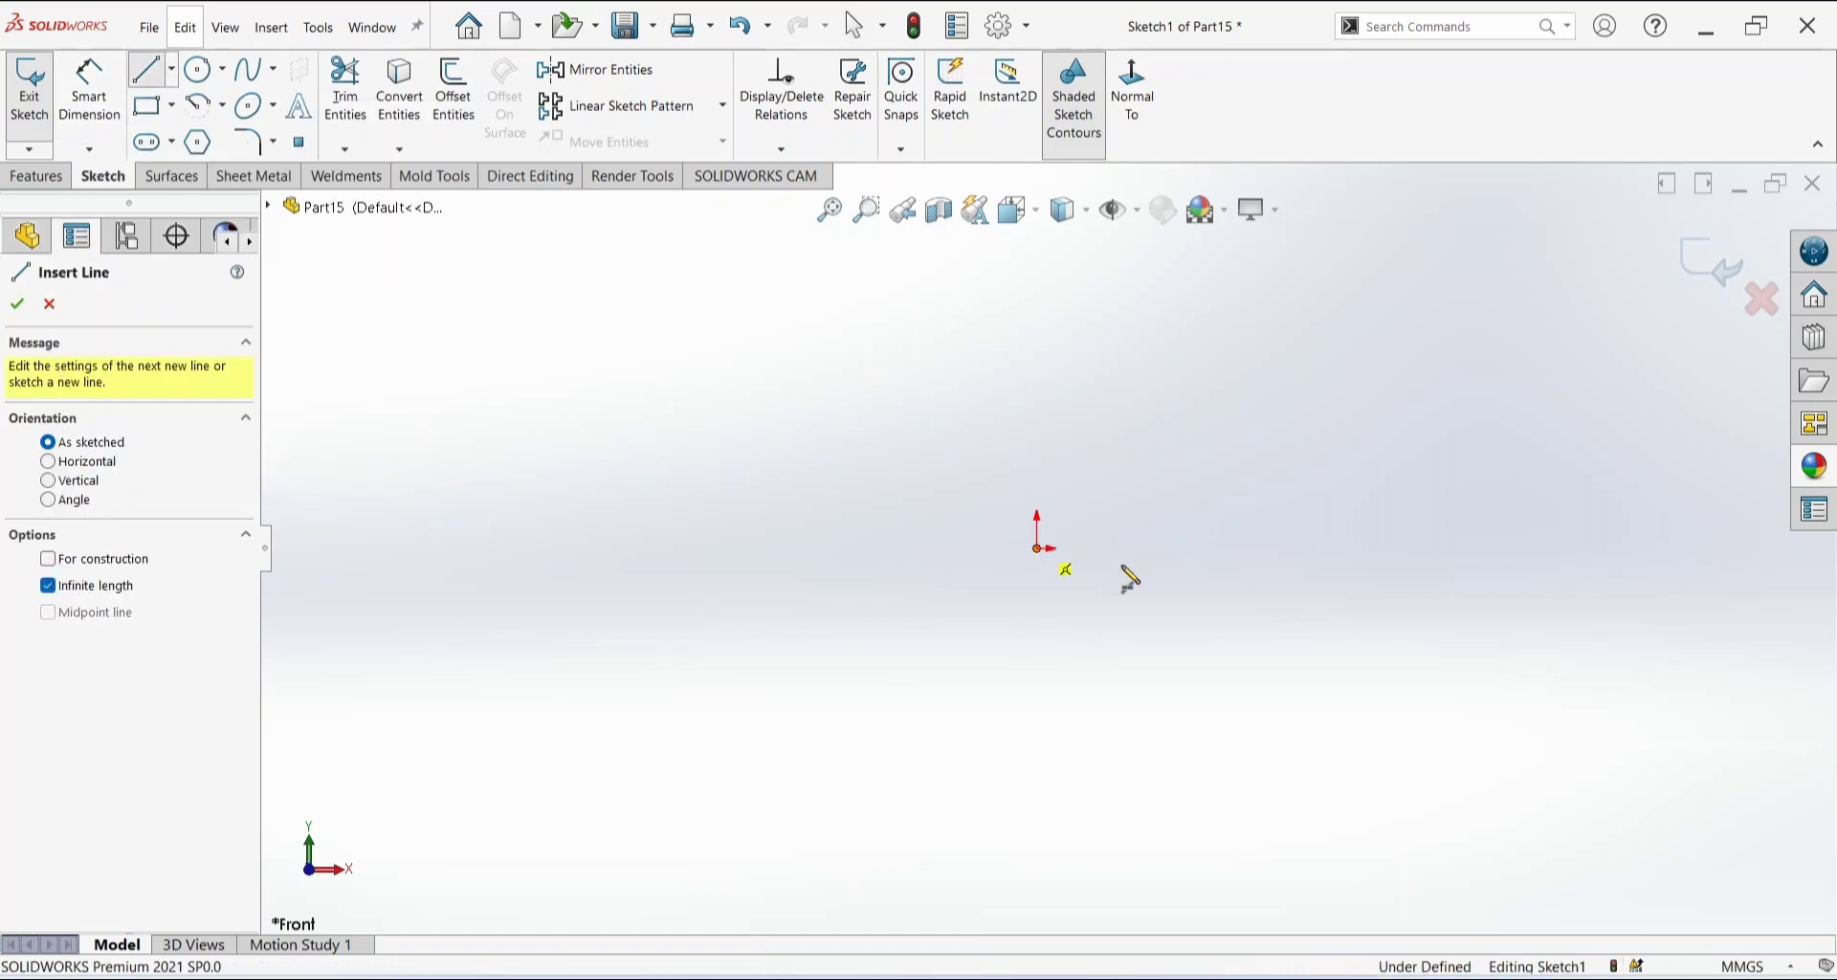
{"action": "left_click", "coordinate": [1170, 549]}
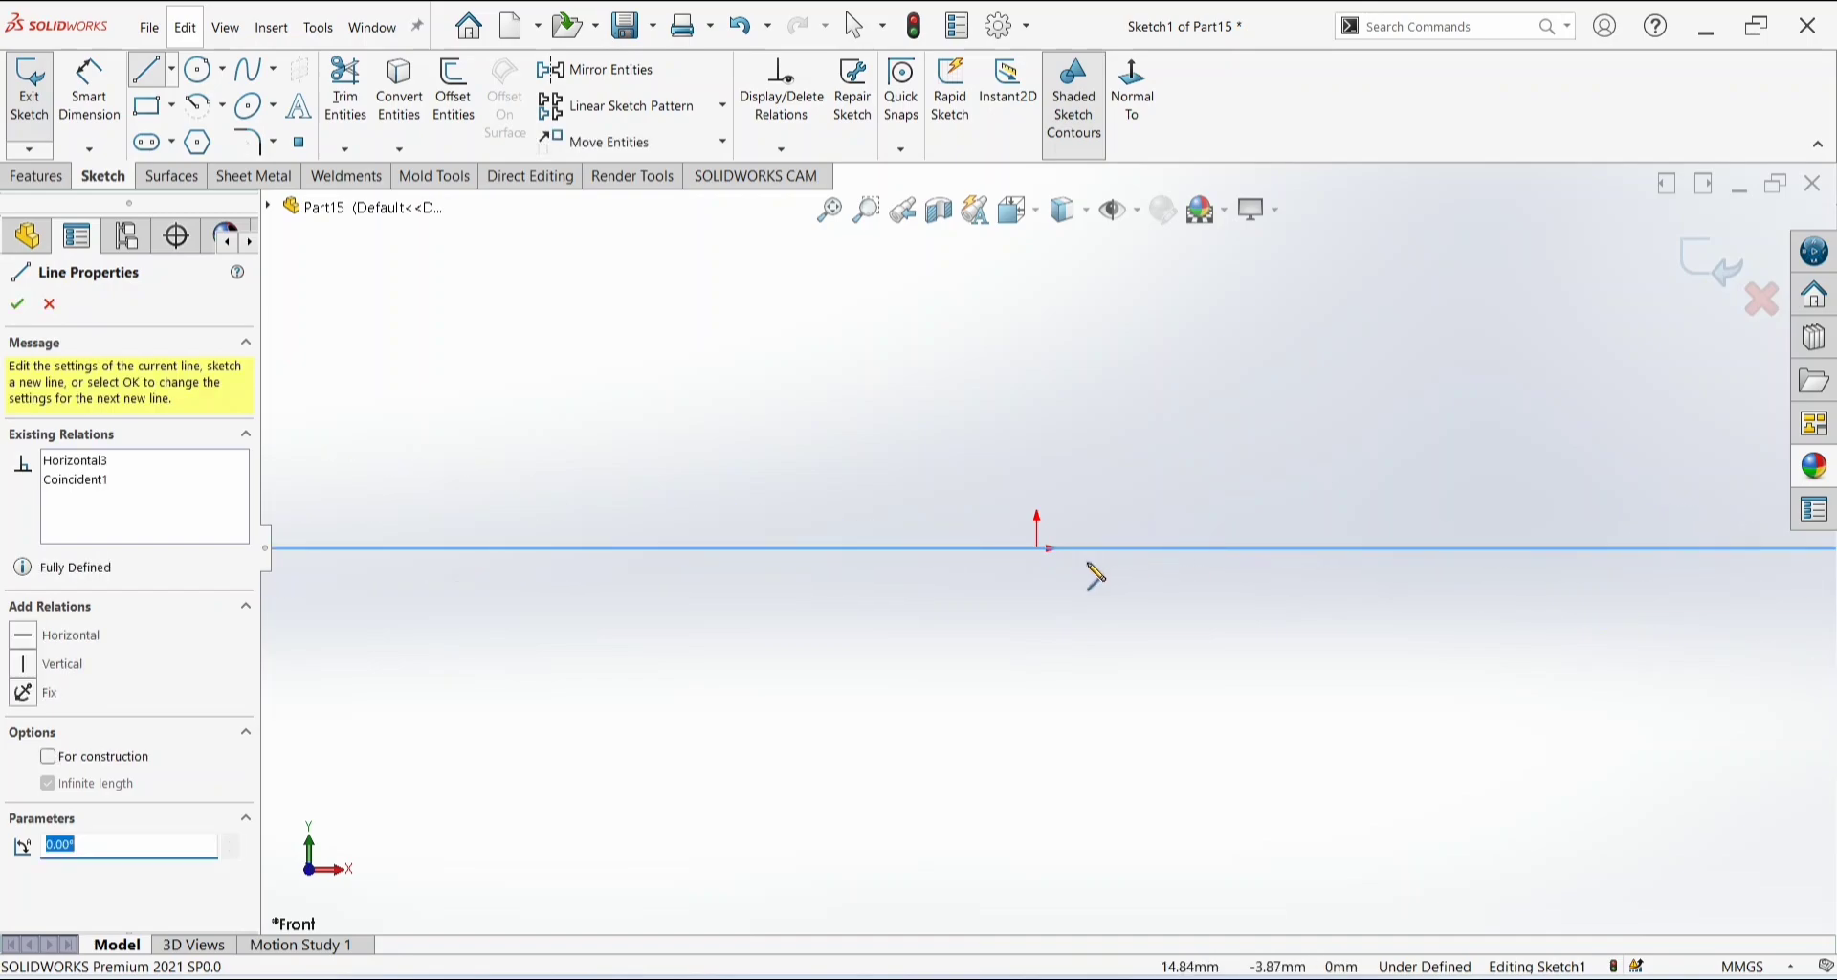
{"action": "left_click", "coordinate": [1037, 548]}
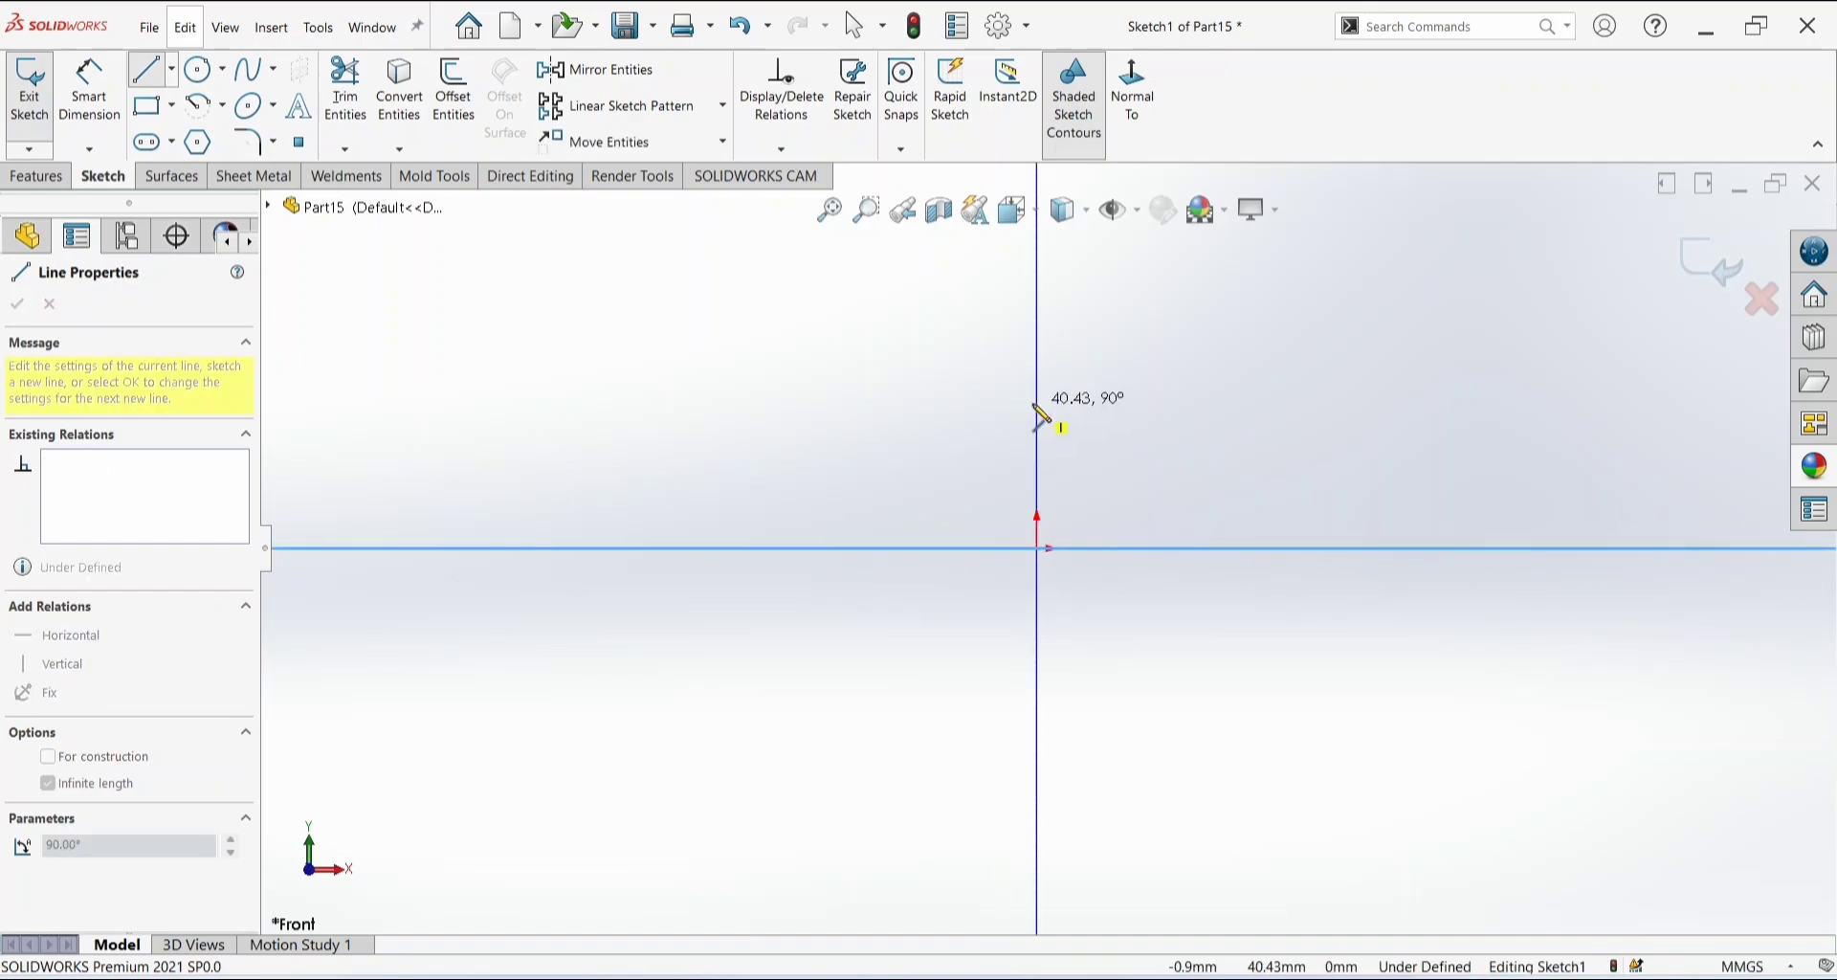
{"action": "left_click", "coordinate": [1040, 419]}
{"action": "key", "text": "Escape"}
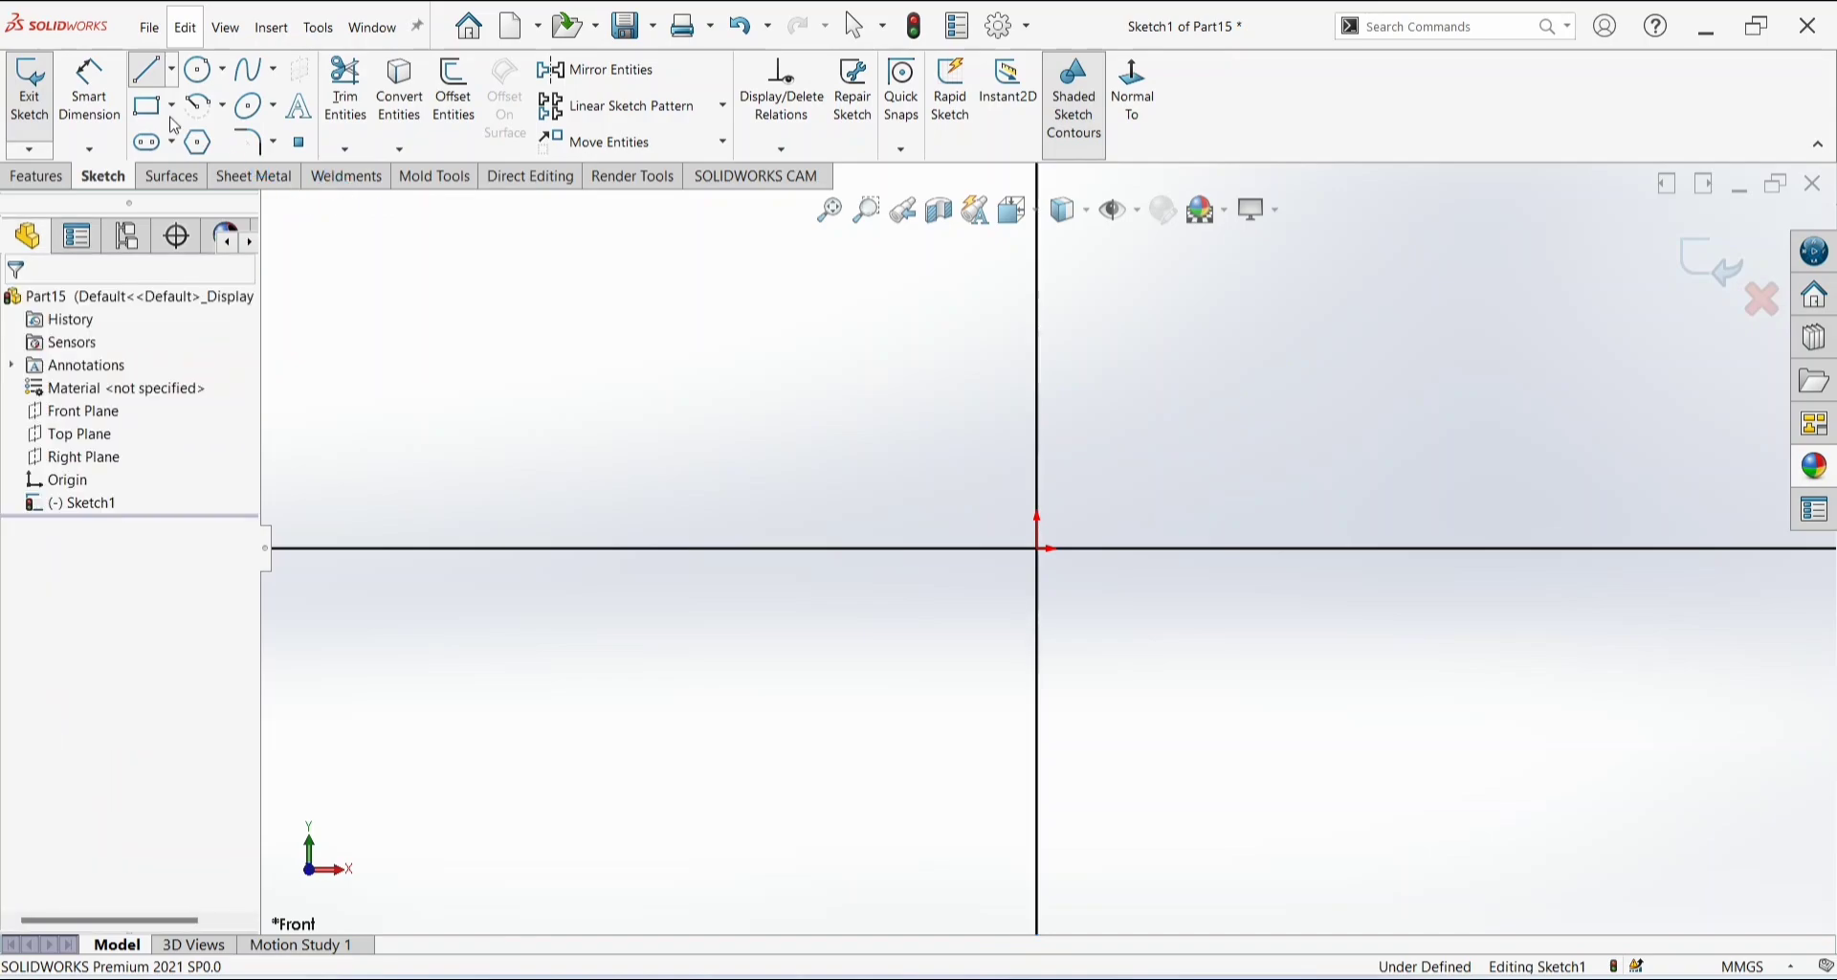
{"action": "key", "text": "Escape"}
Sketch a midpoint line centred on the origin, with its upper-right endpoint about 94 mm away at about 37°.
{"action": "left_click", "coordinate": [150, 68]}
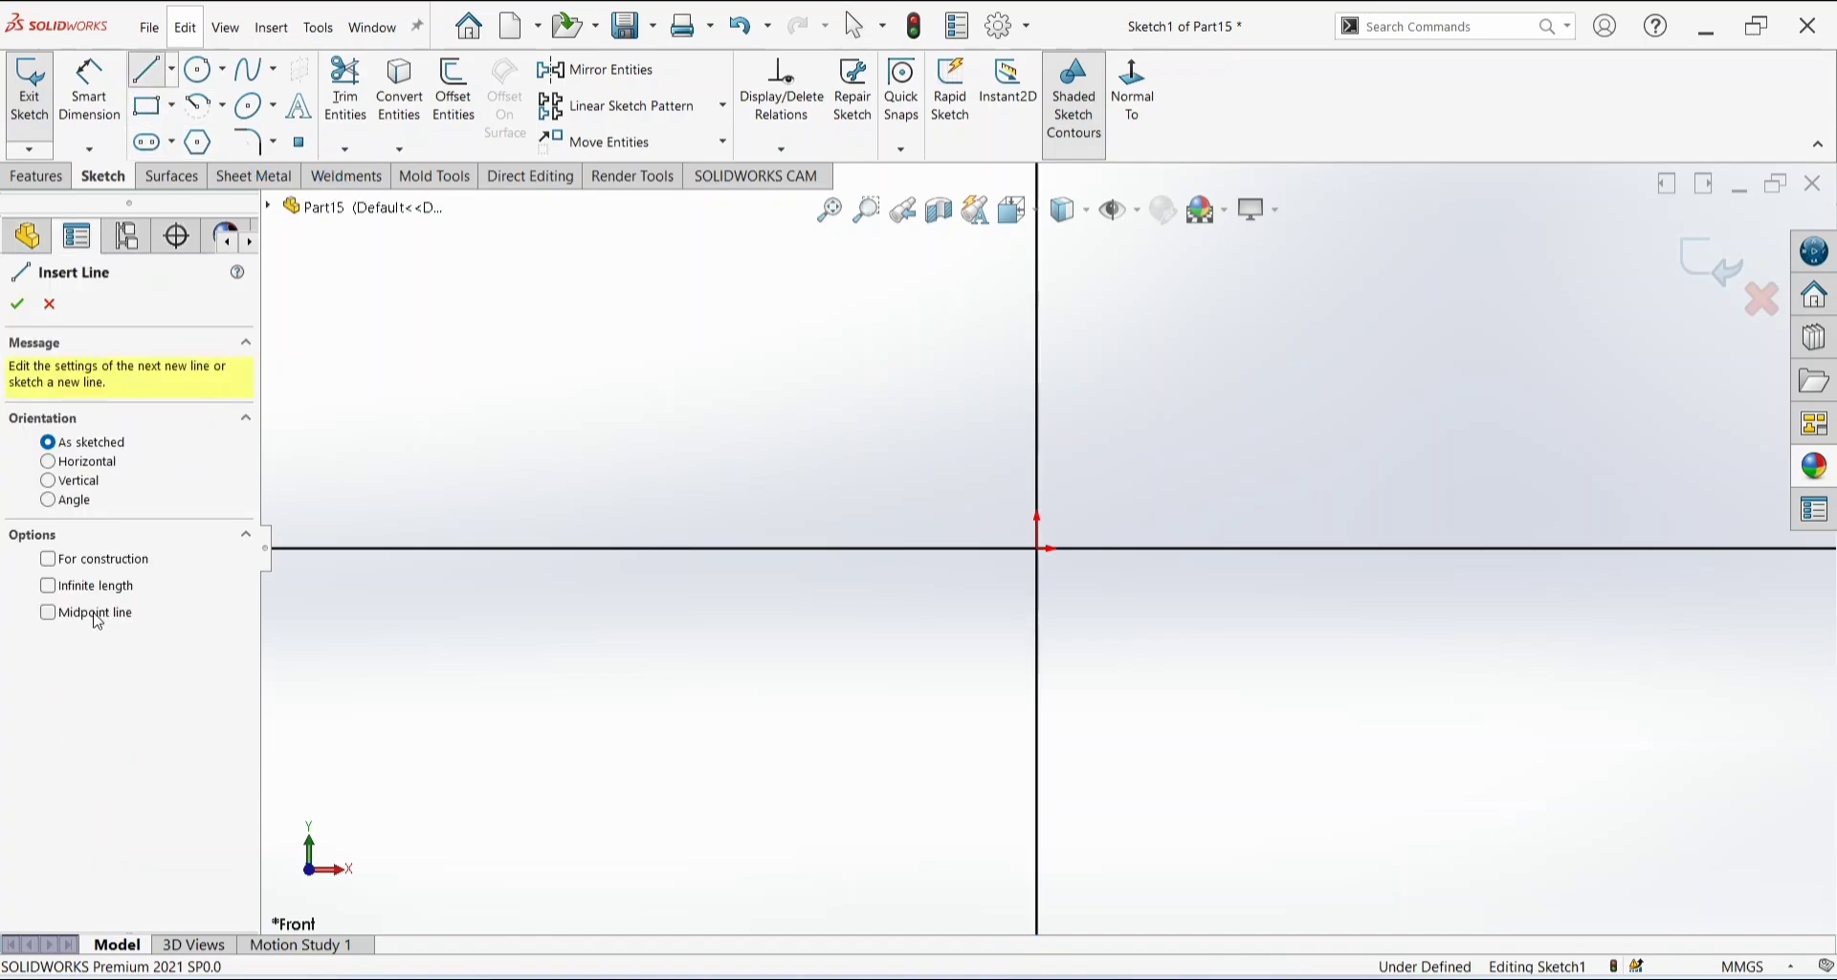
{"action": "left_click", "coordinate": [96, 614]}
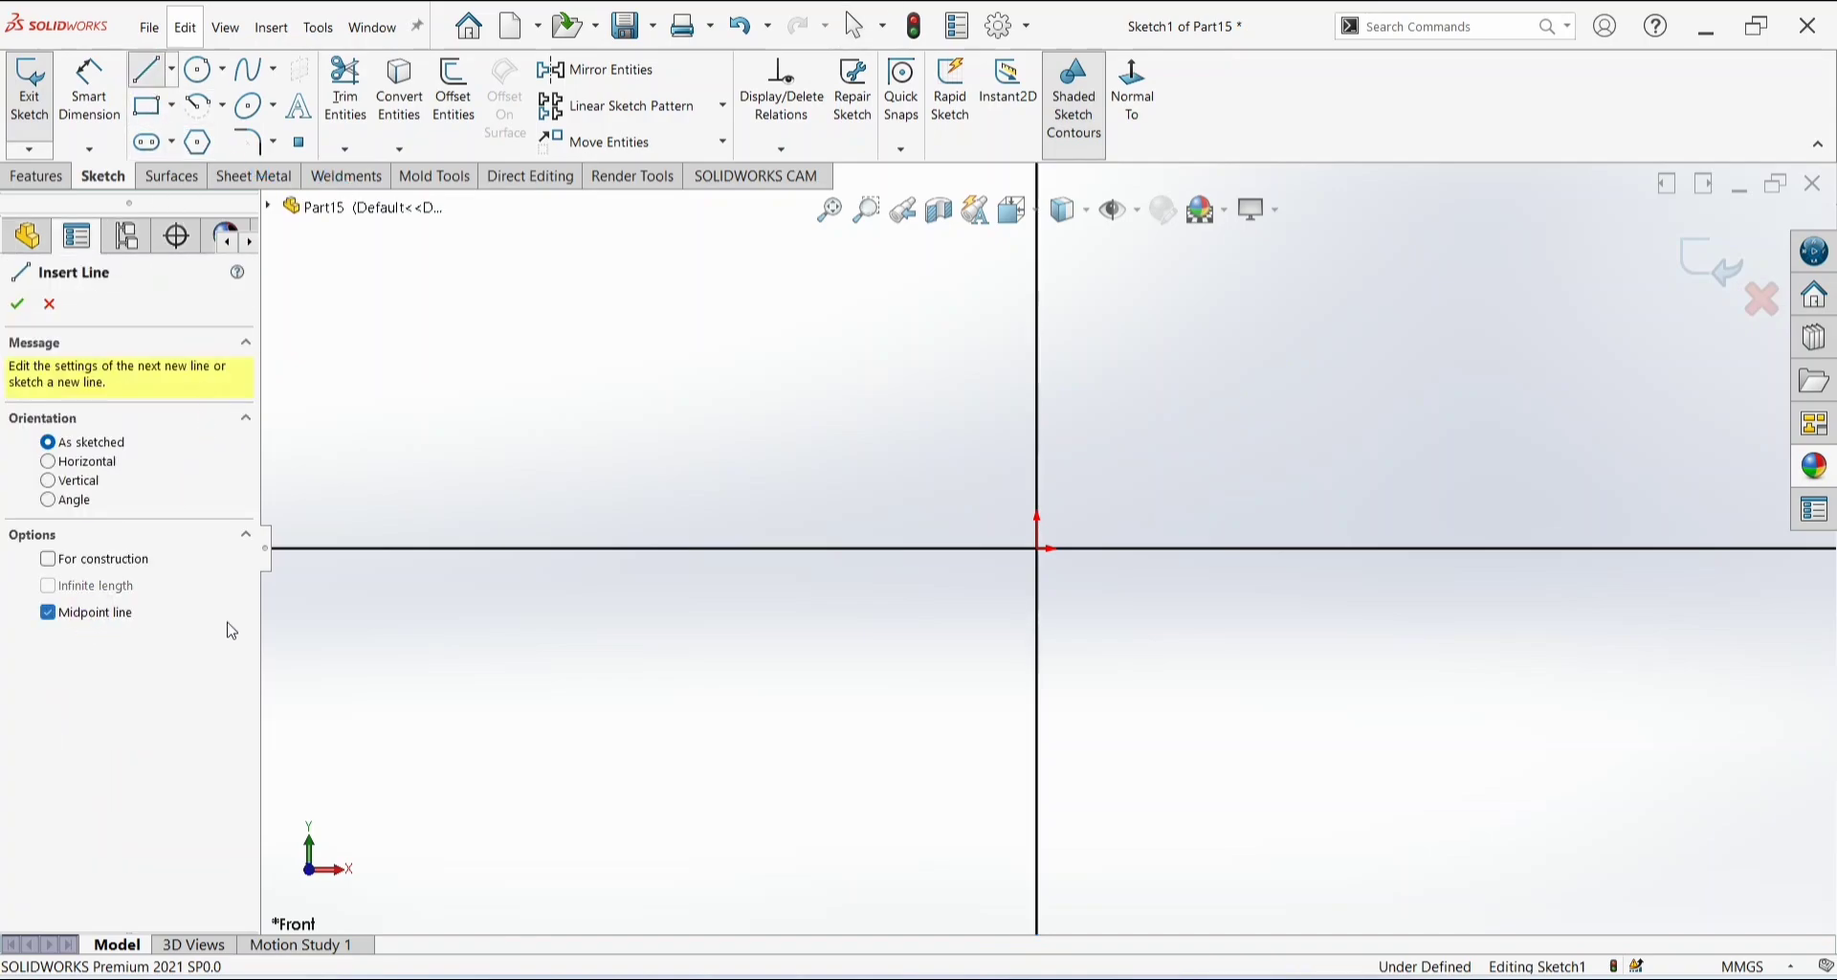
{"action": "left_click", "coordinate": [1038, 548]}
{"action": "left_click", "coordinate": [1307, 342]}
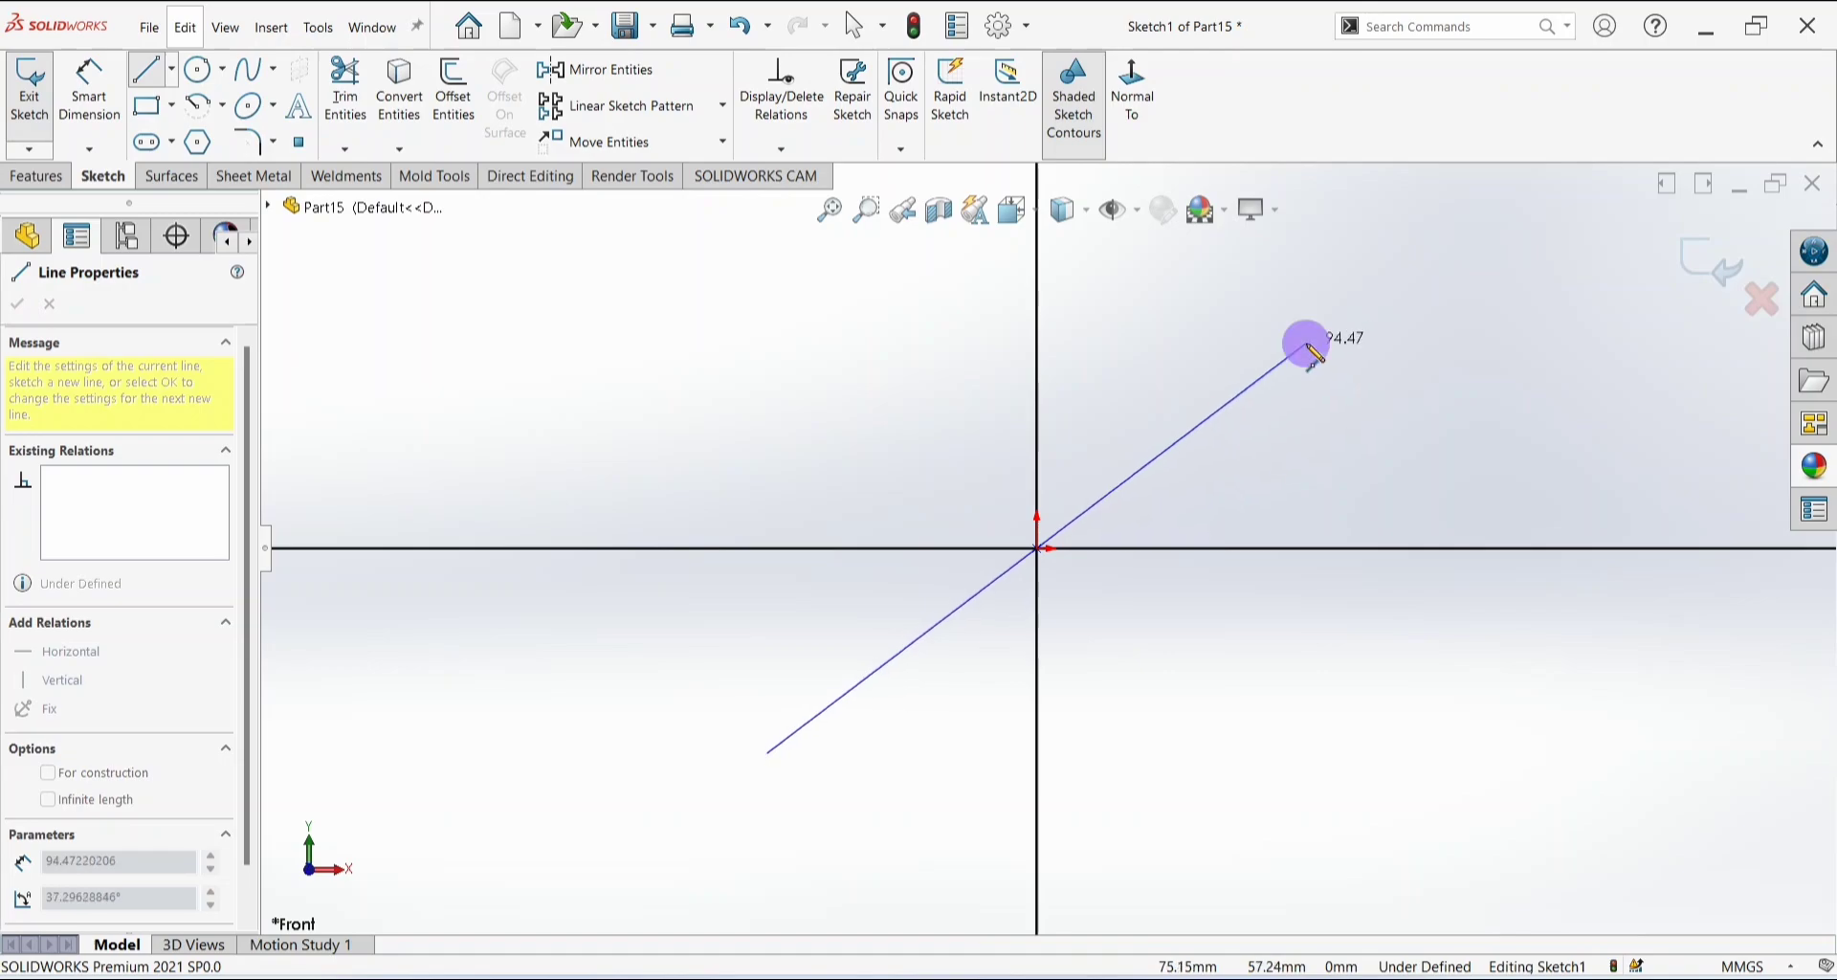
Finish the midpoint line and exit the sketch.
{"action": "key", "text": "Escape"}
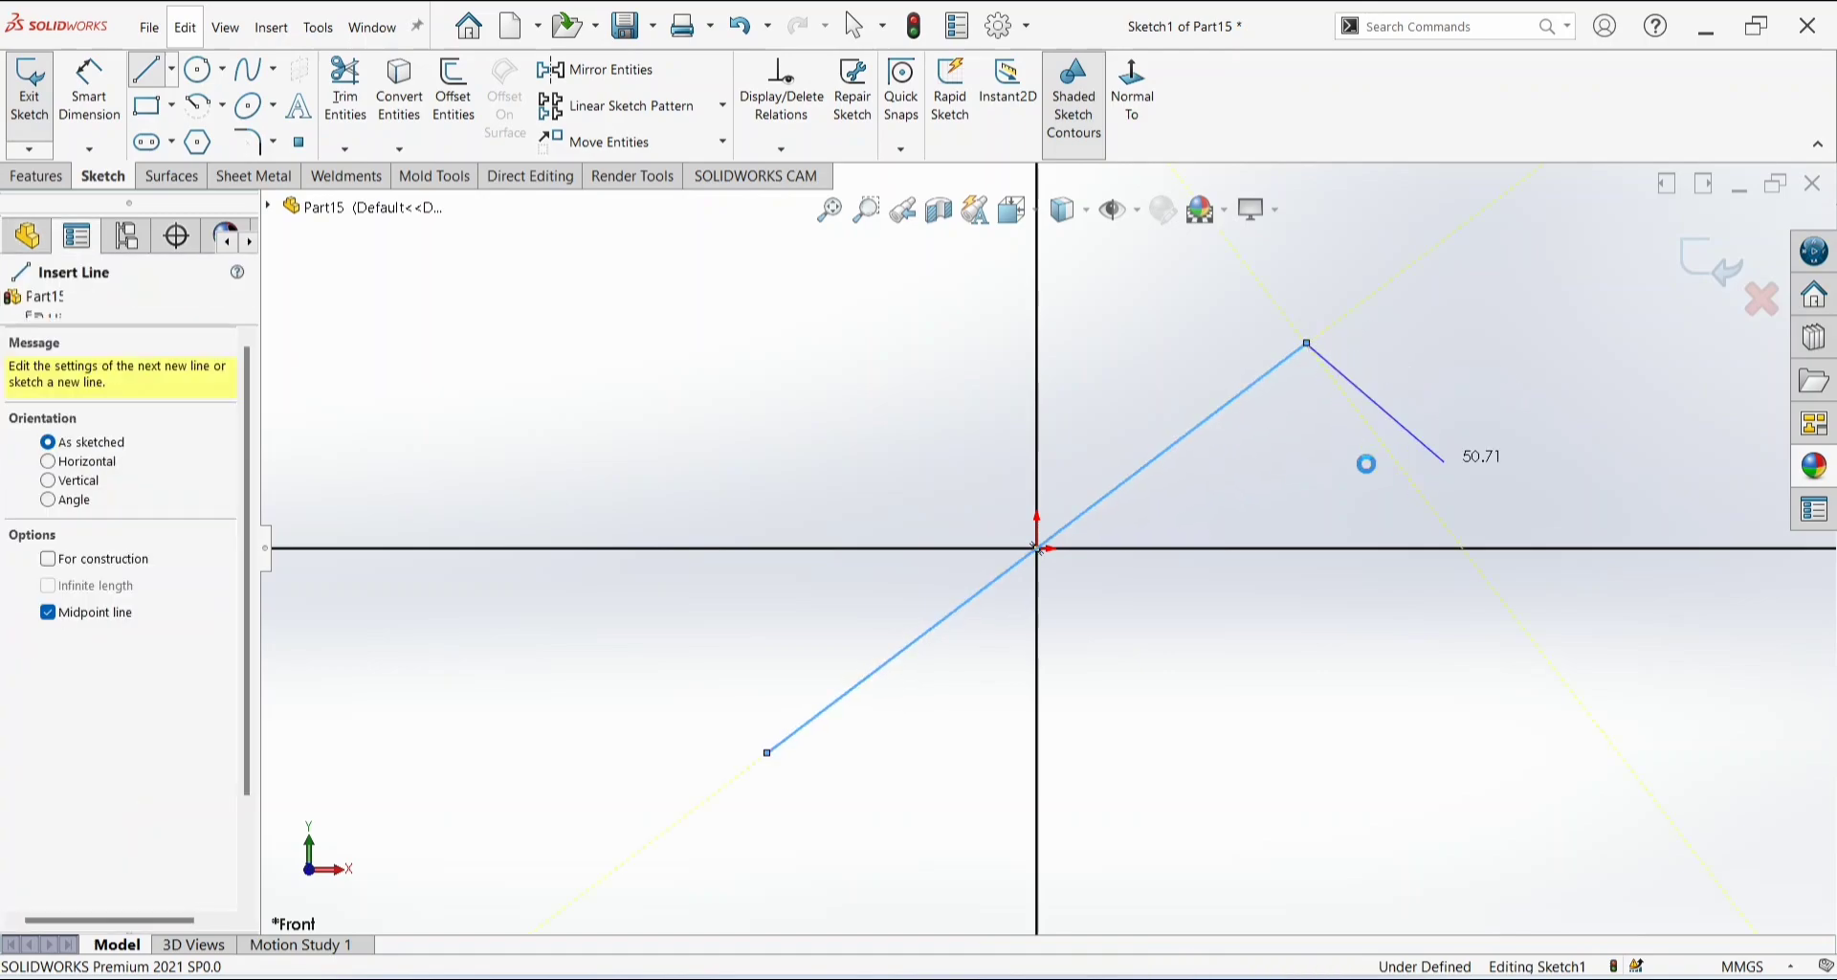
{"action": "key", "text": "Escape"}
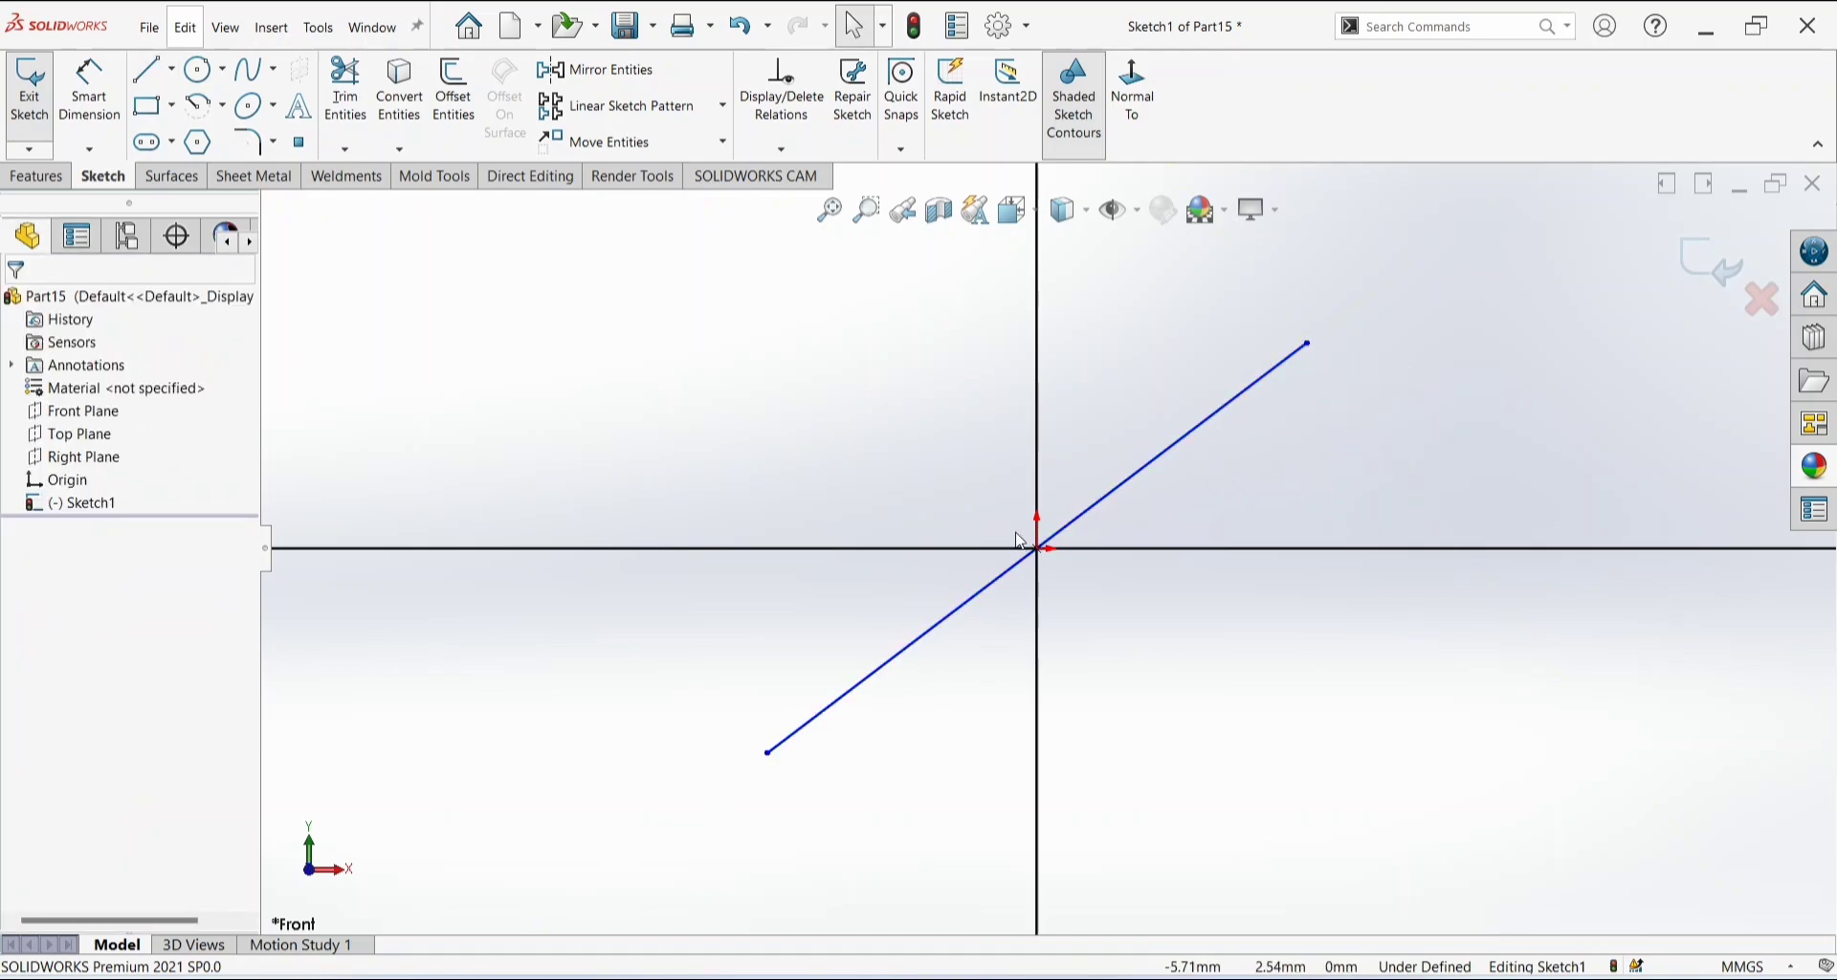
{"action": "left_click", "coordinate": [34, 120]}
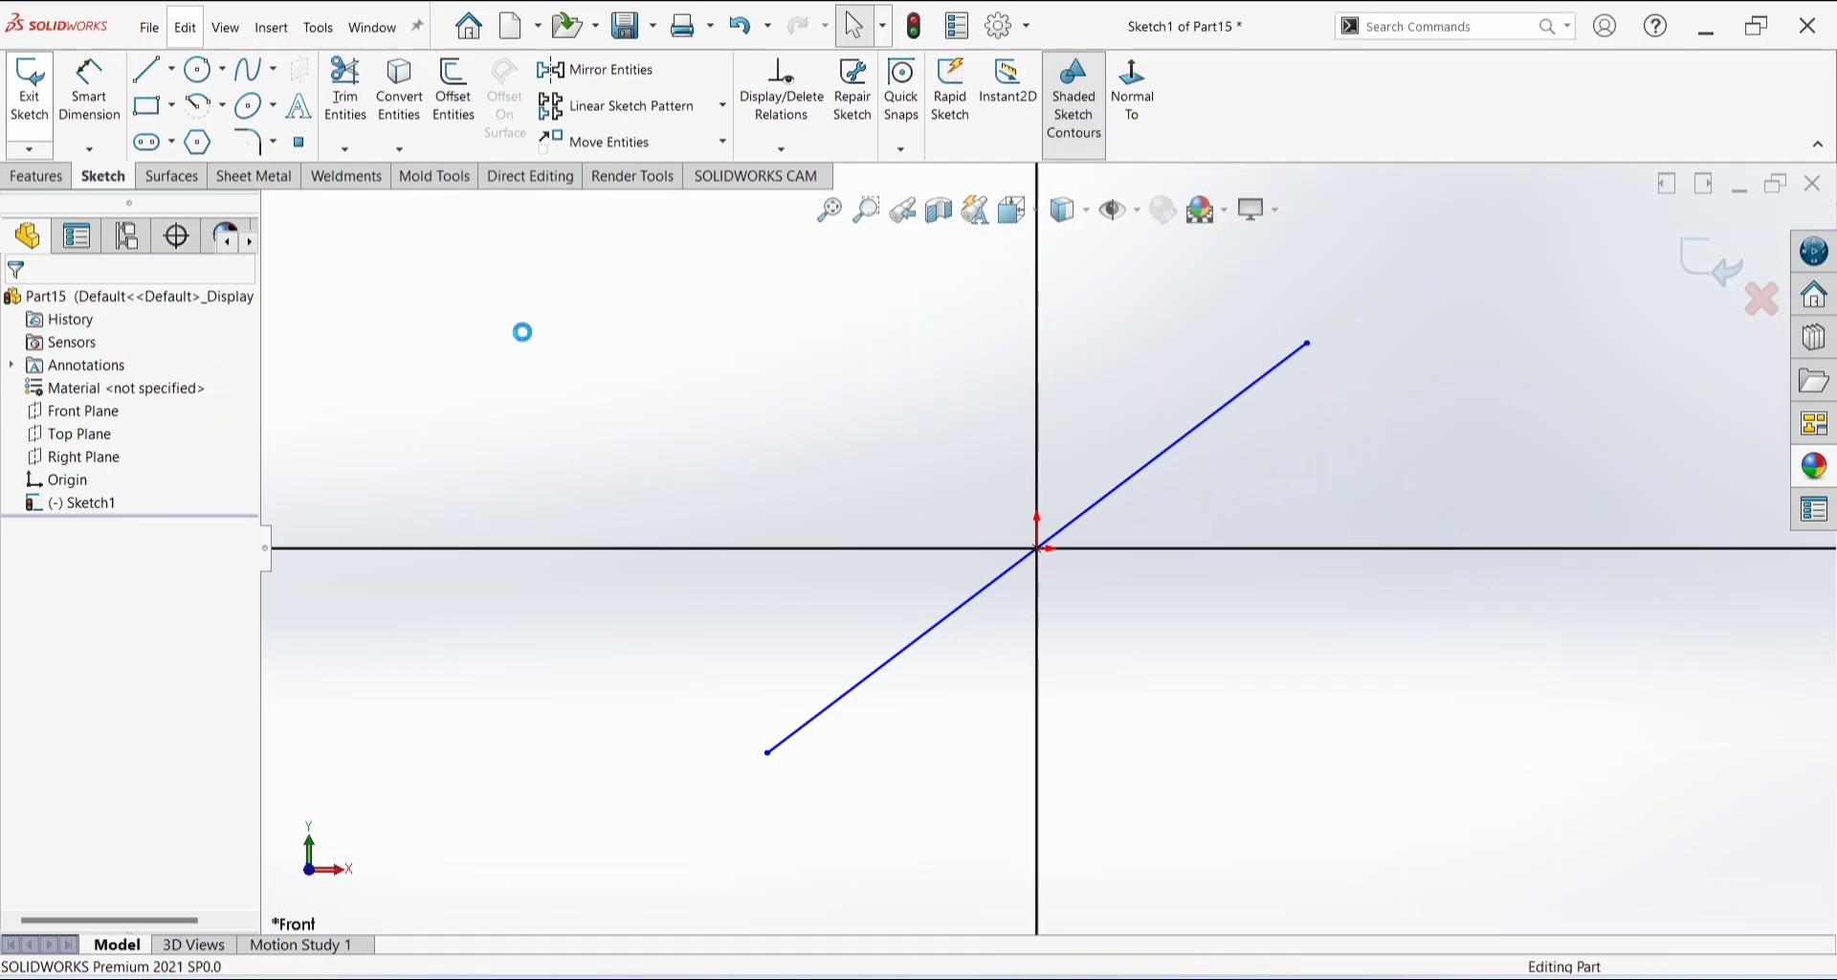
{"action": "left_click", "coordinate": [627, 399]}
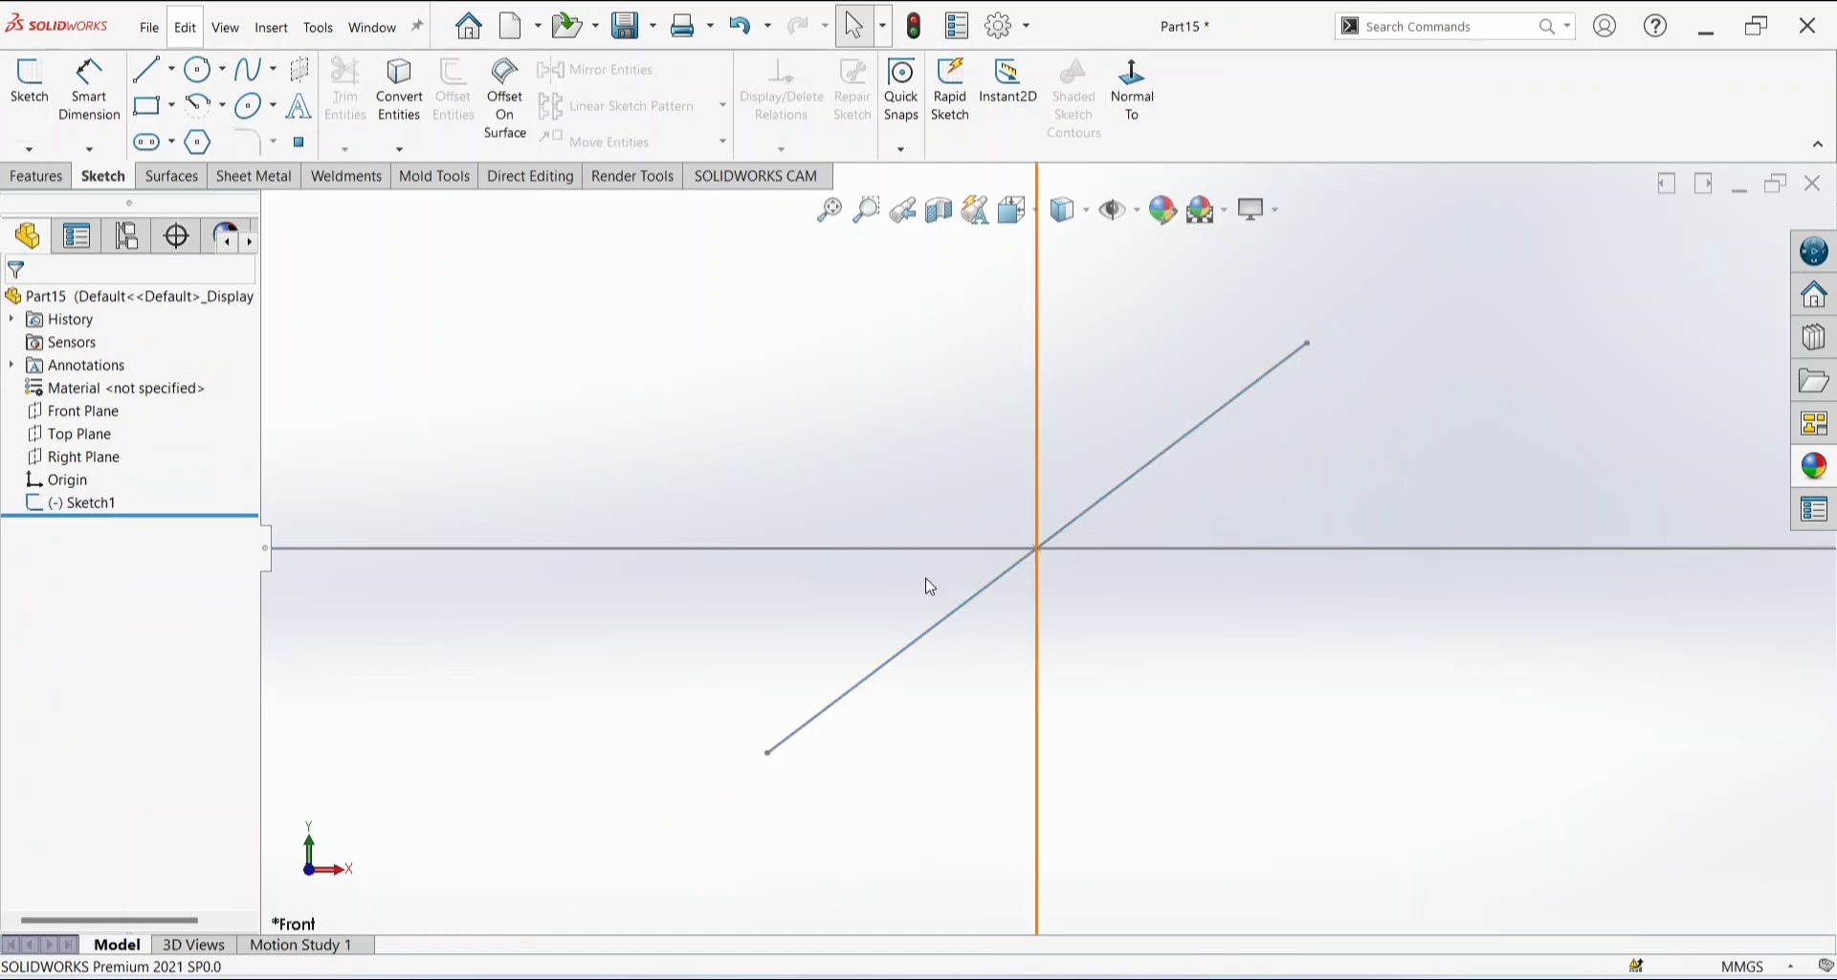
Select the vertical, slanted and horizontal lines of the closed sketch and delete them together with the sketch.
{"action": "left_click", "coordinate": [1040, 584]}
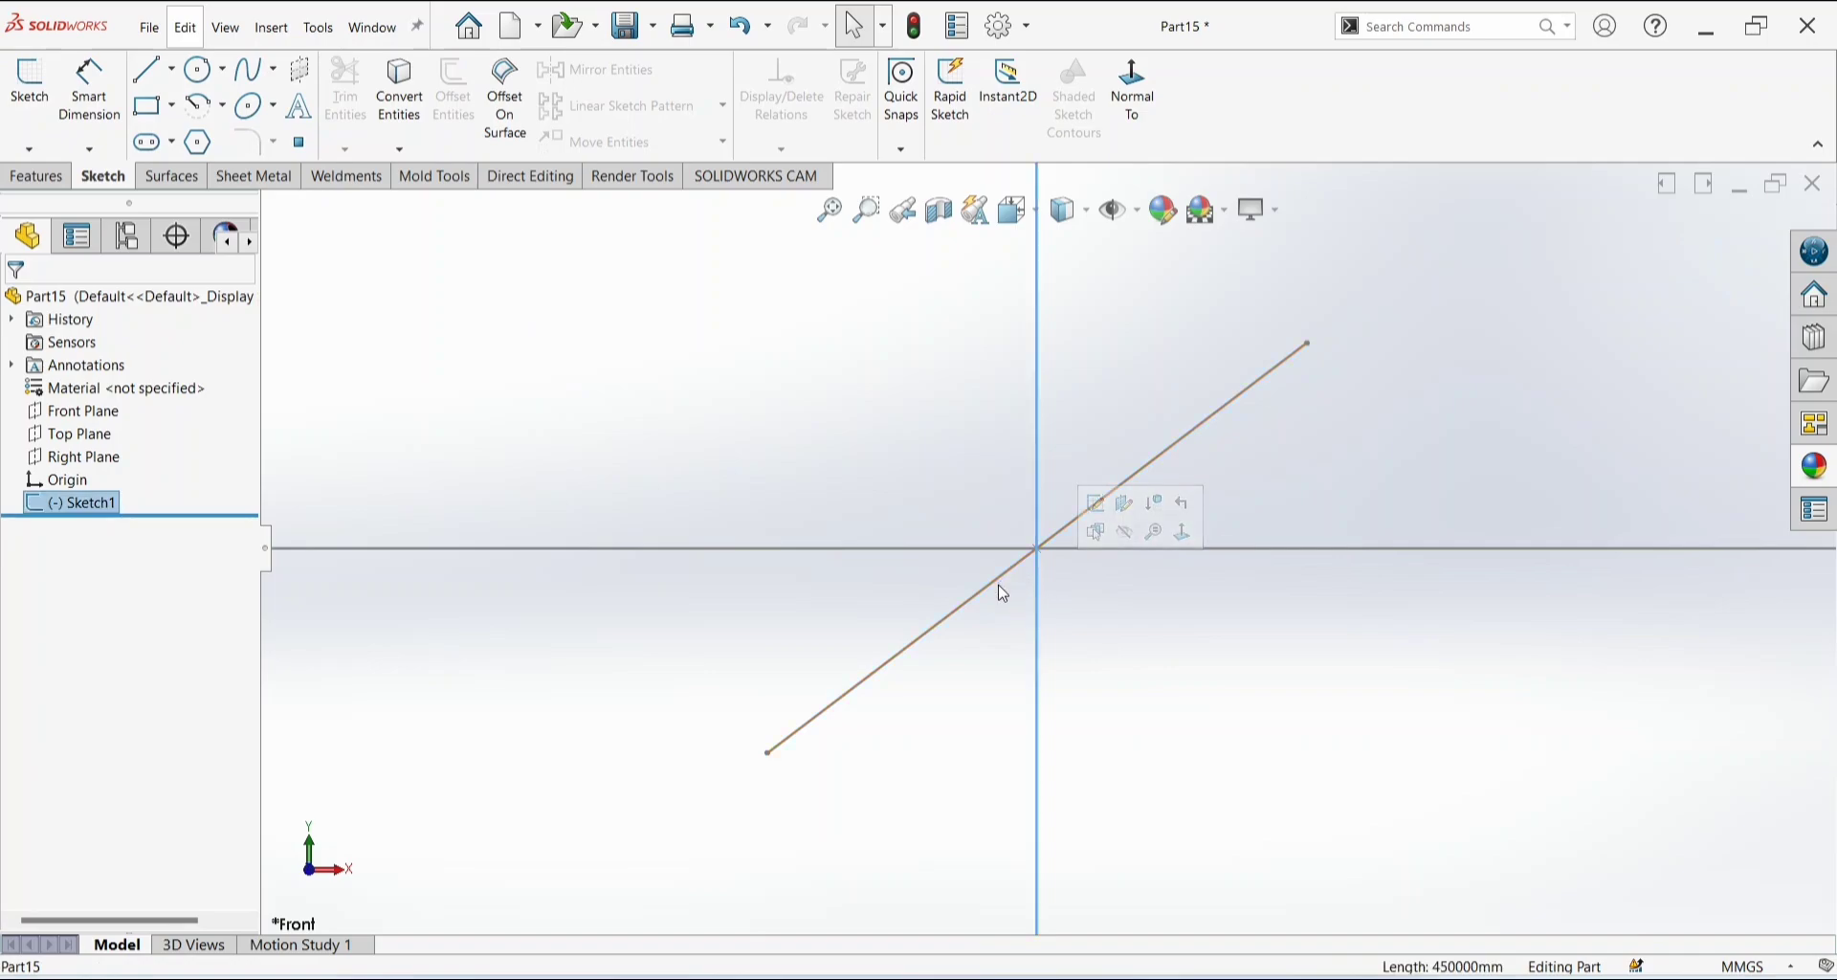
{"action": "left_click", "coordinate": [996, 582], "text": "ctrl"}
{"action": "left_click", "coordinate": [974, 549], "text": "ctrl"}
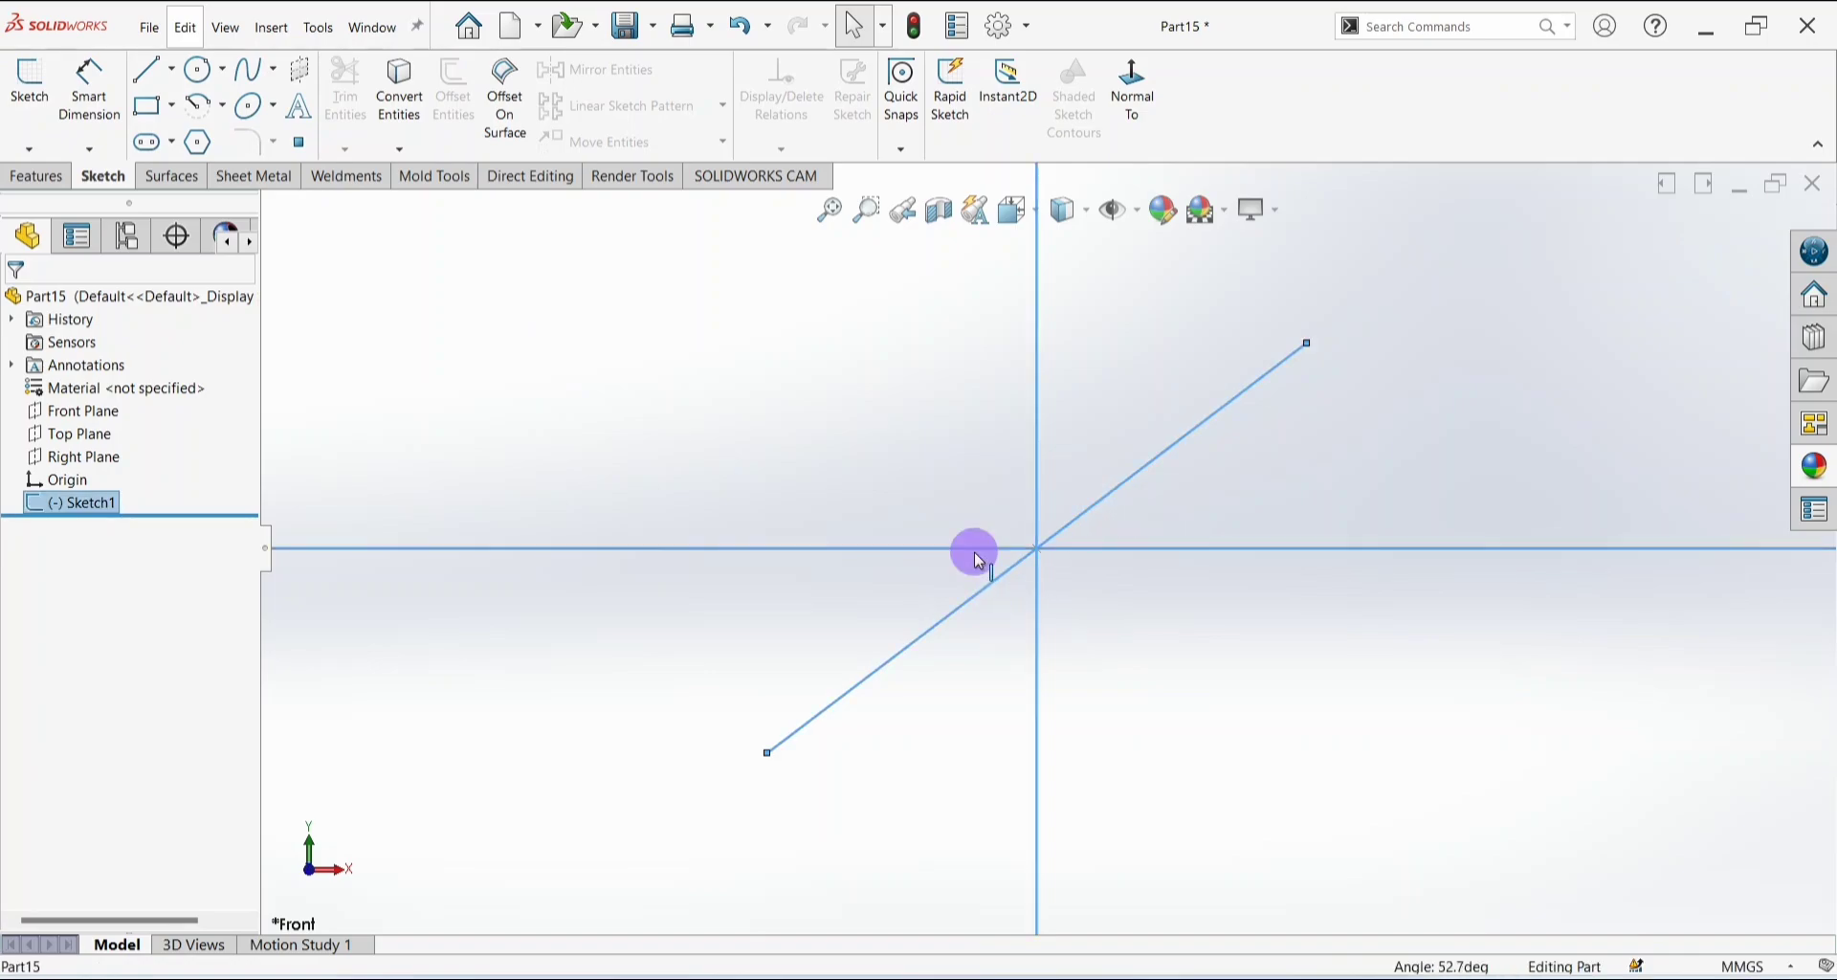
{"action": "key", "text": "Delete"}
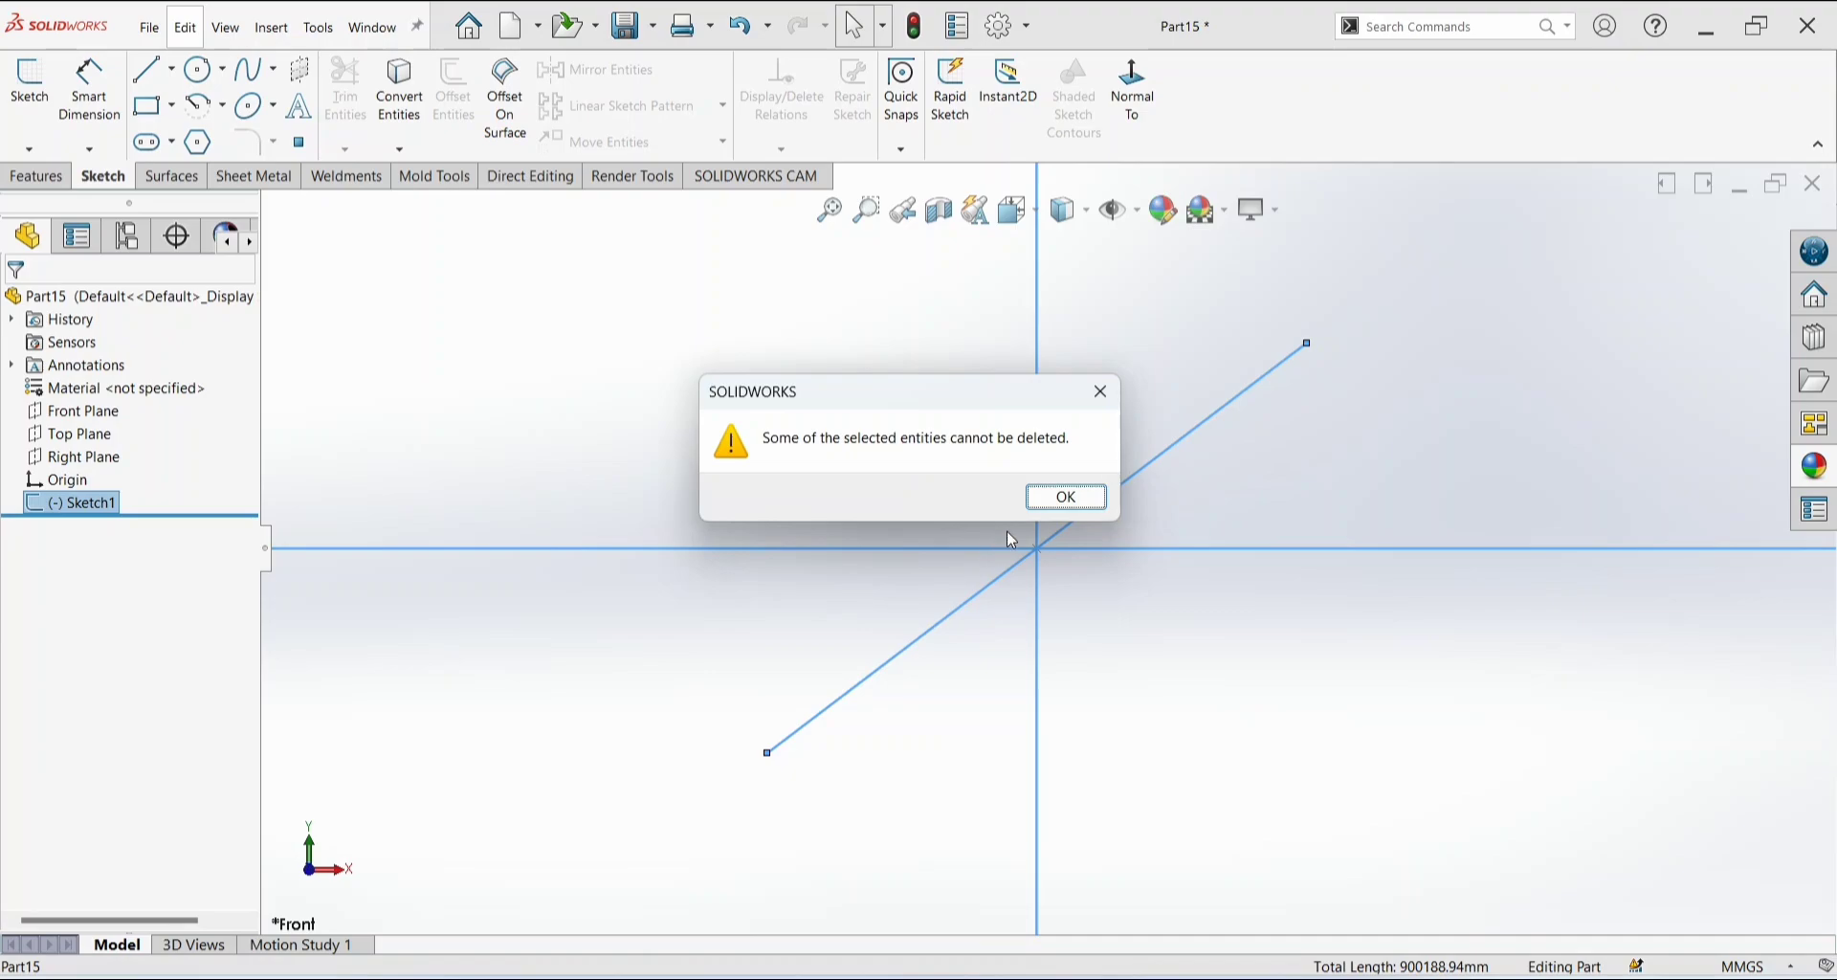
{"action": "key", "text": "Return"}
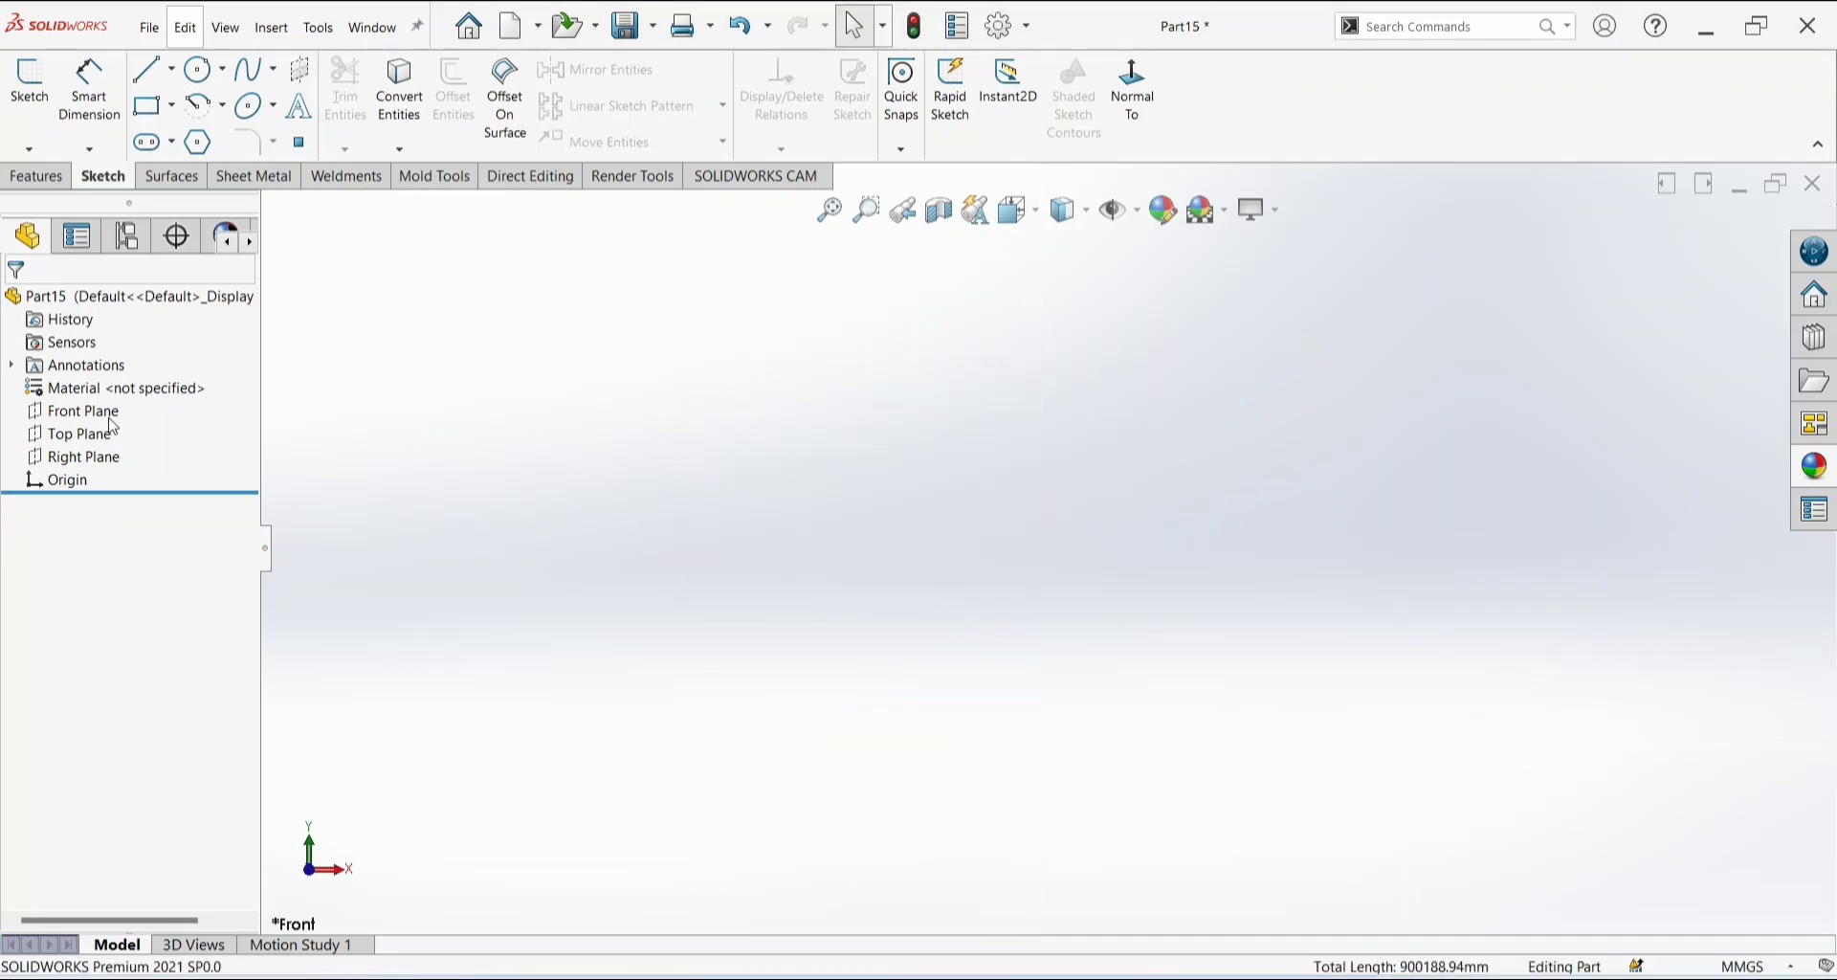
Start a new sketch on the Front Plane.
{"action": "left_click", "coordinate": [29, 84]}
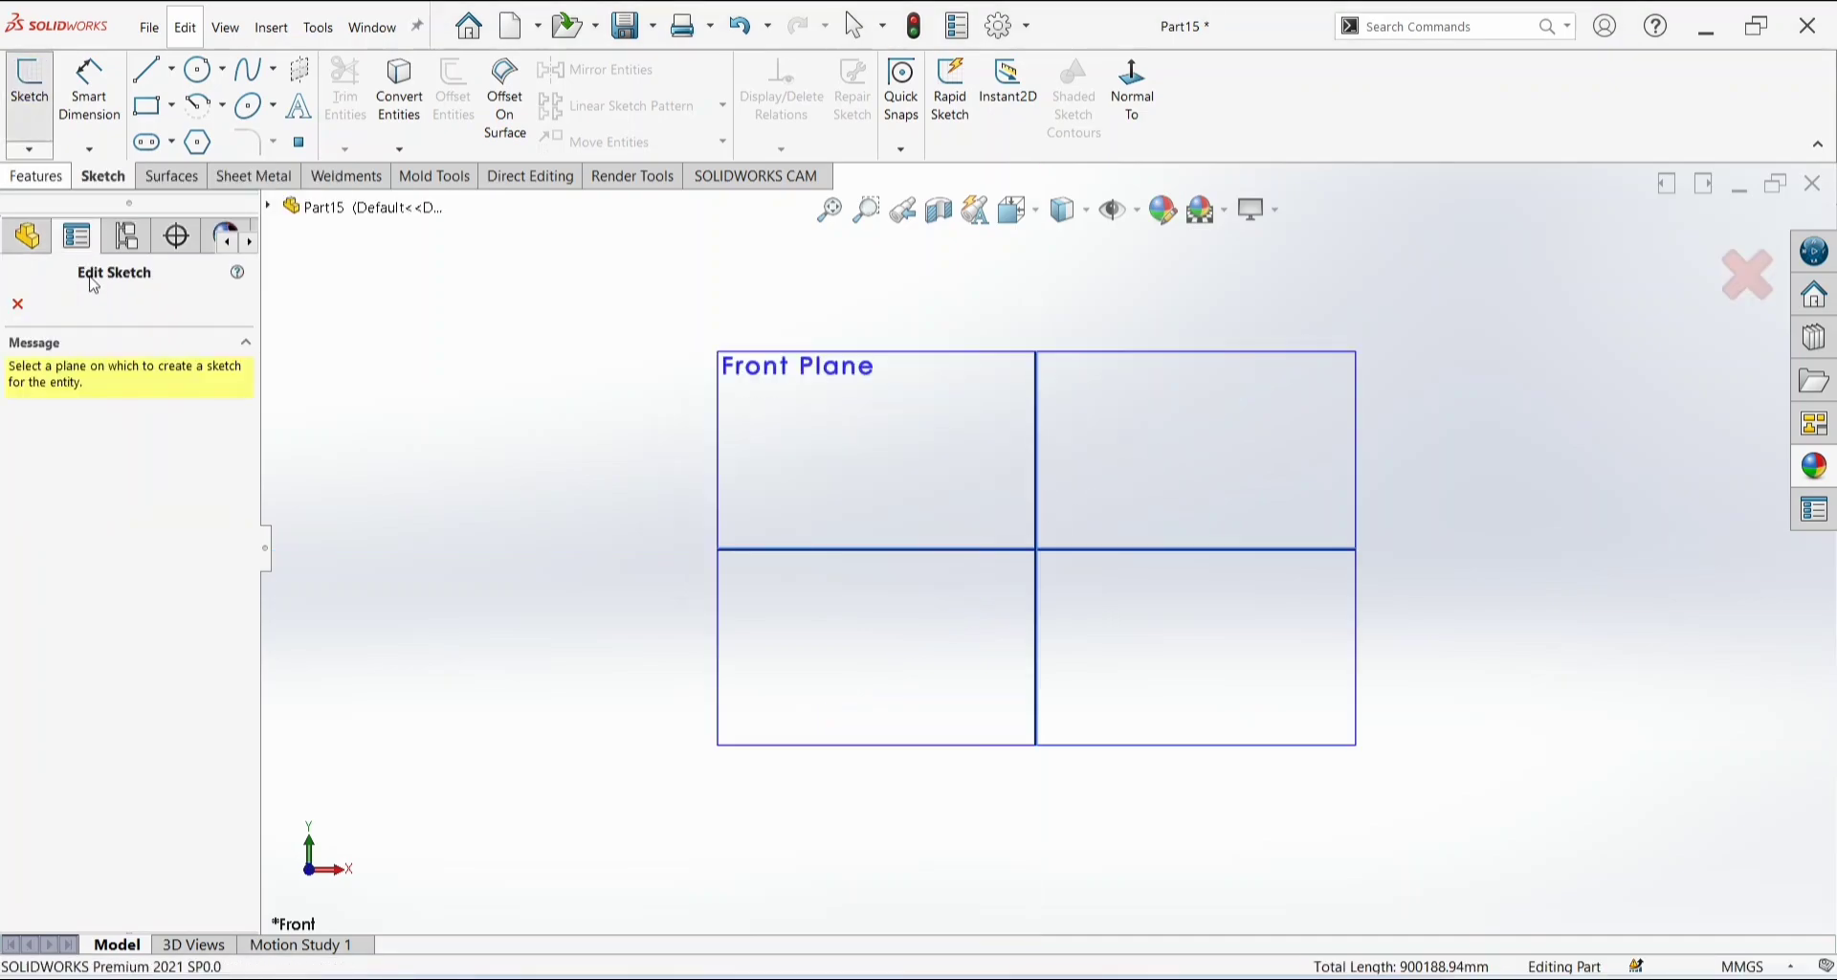
{"action": "left_click", "coordinate": [807, 425]}
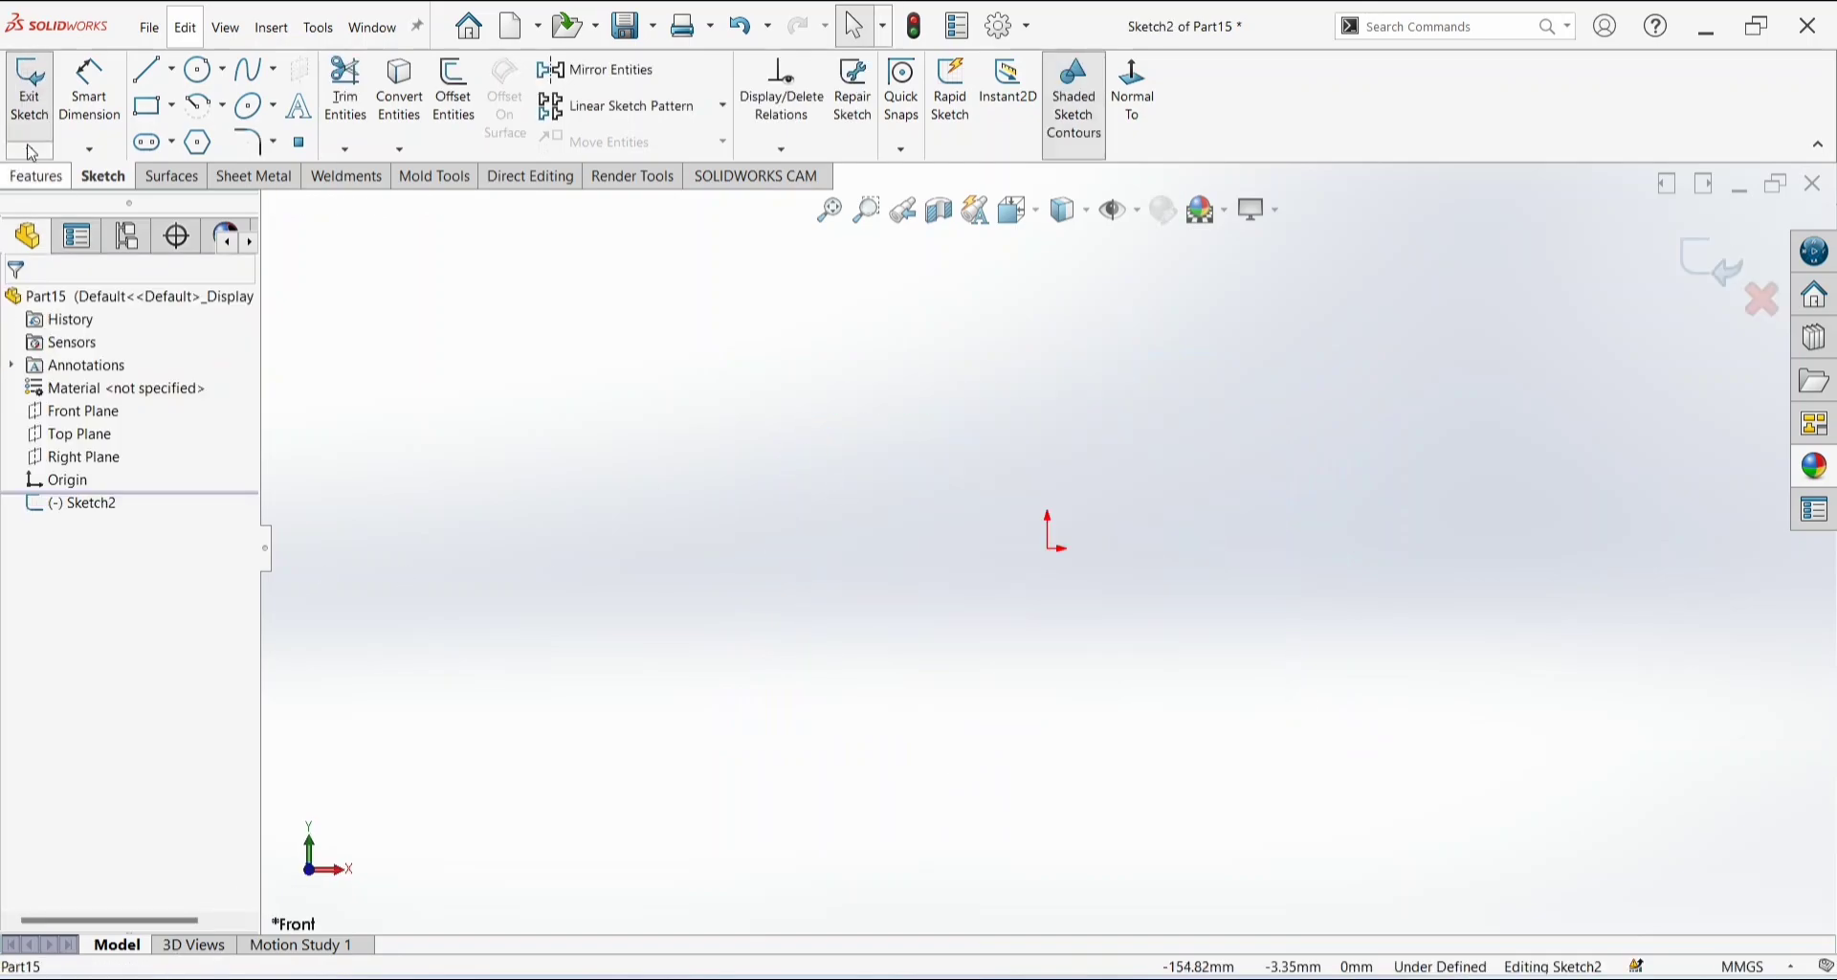
Sketch a slanted centerline from the origin up to the right and delete it.
{"action": "left_click", "coordinate": [172, 70]}
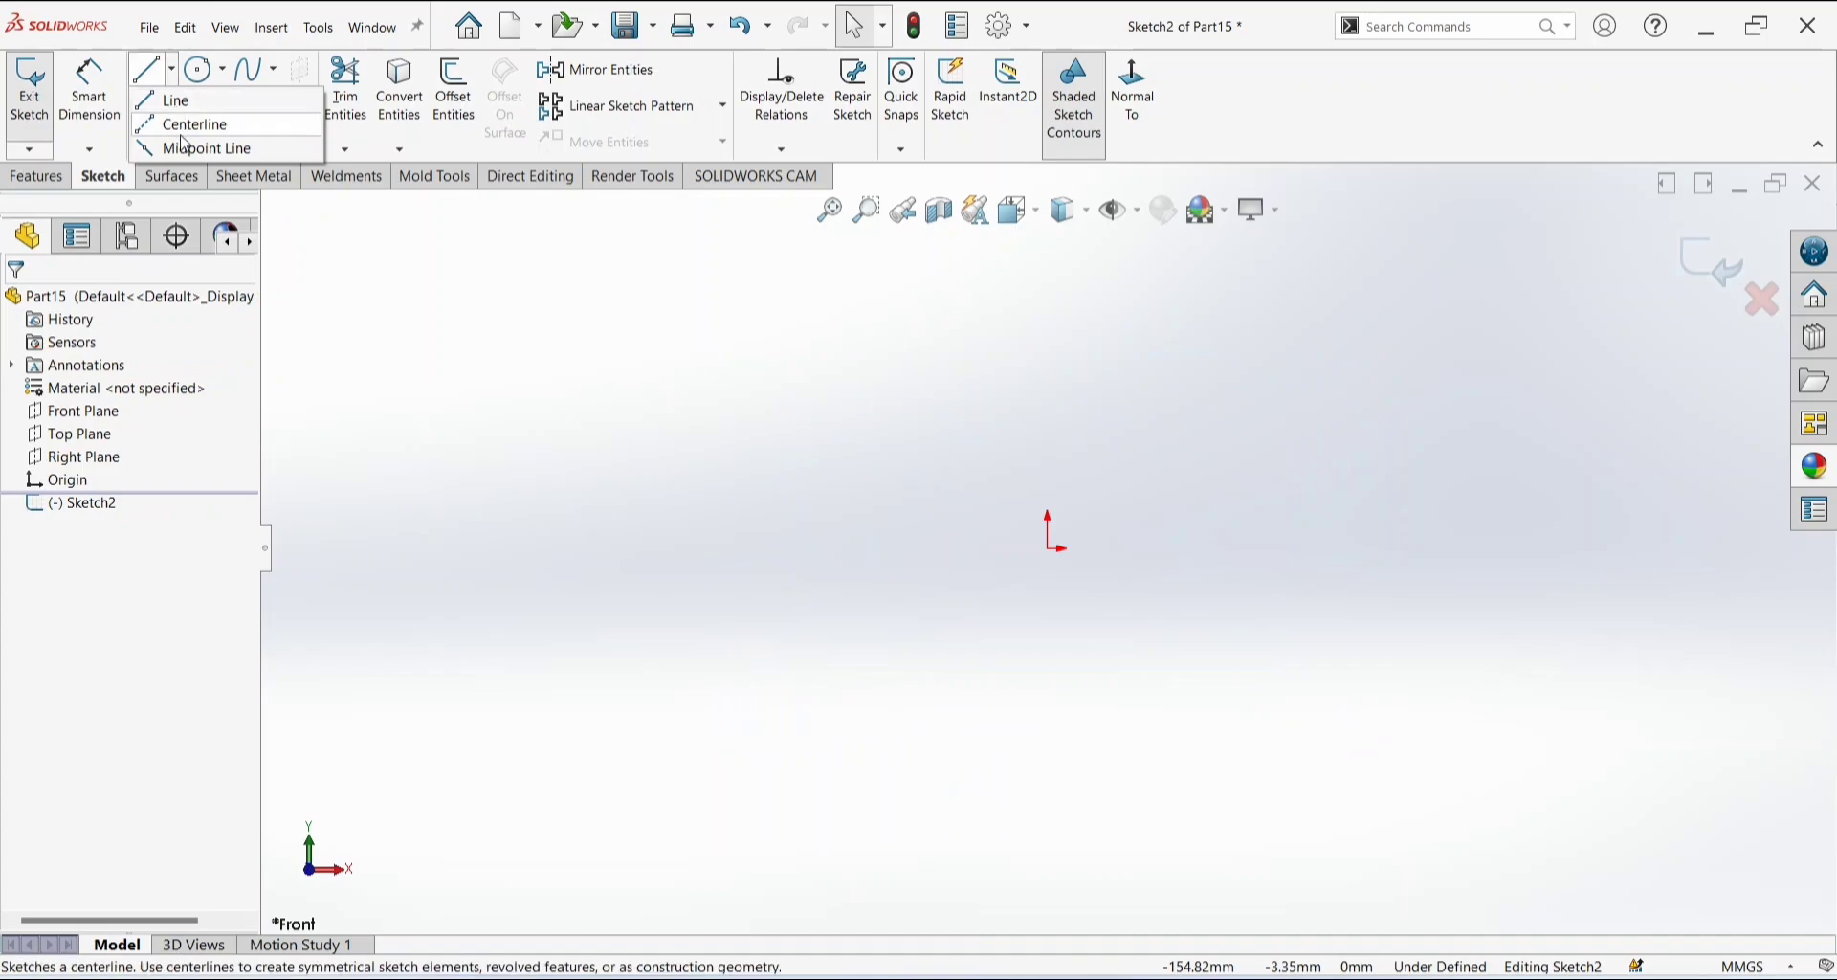
{"action": "left_click", "coordinate": [183, 125]}
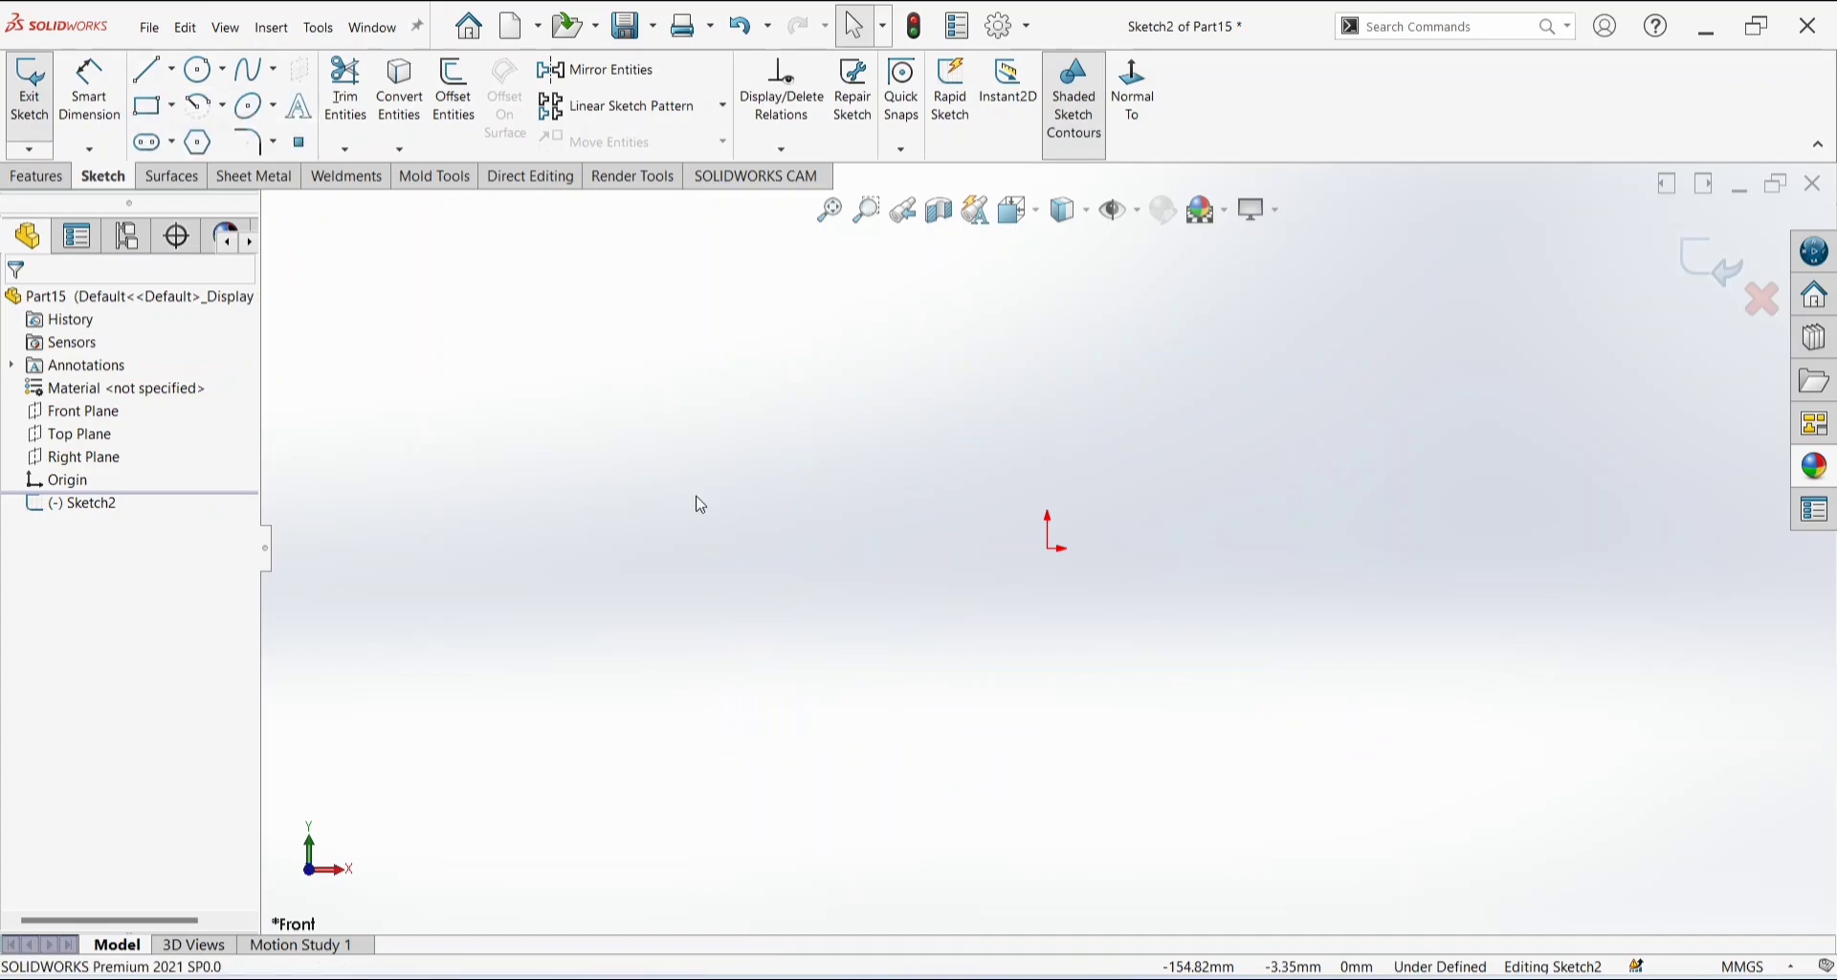
{"action": "left_click", "coordinate": [1048, 547]}
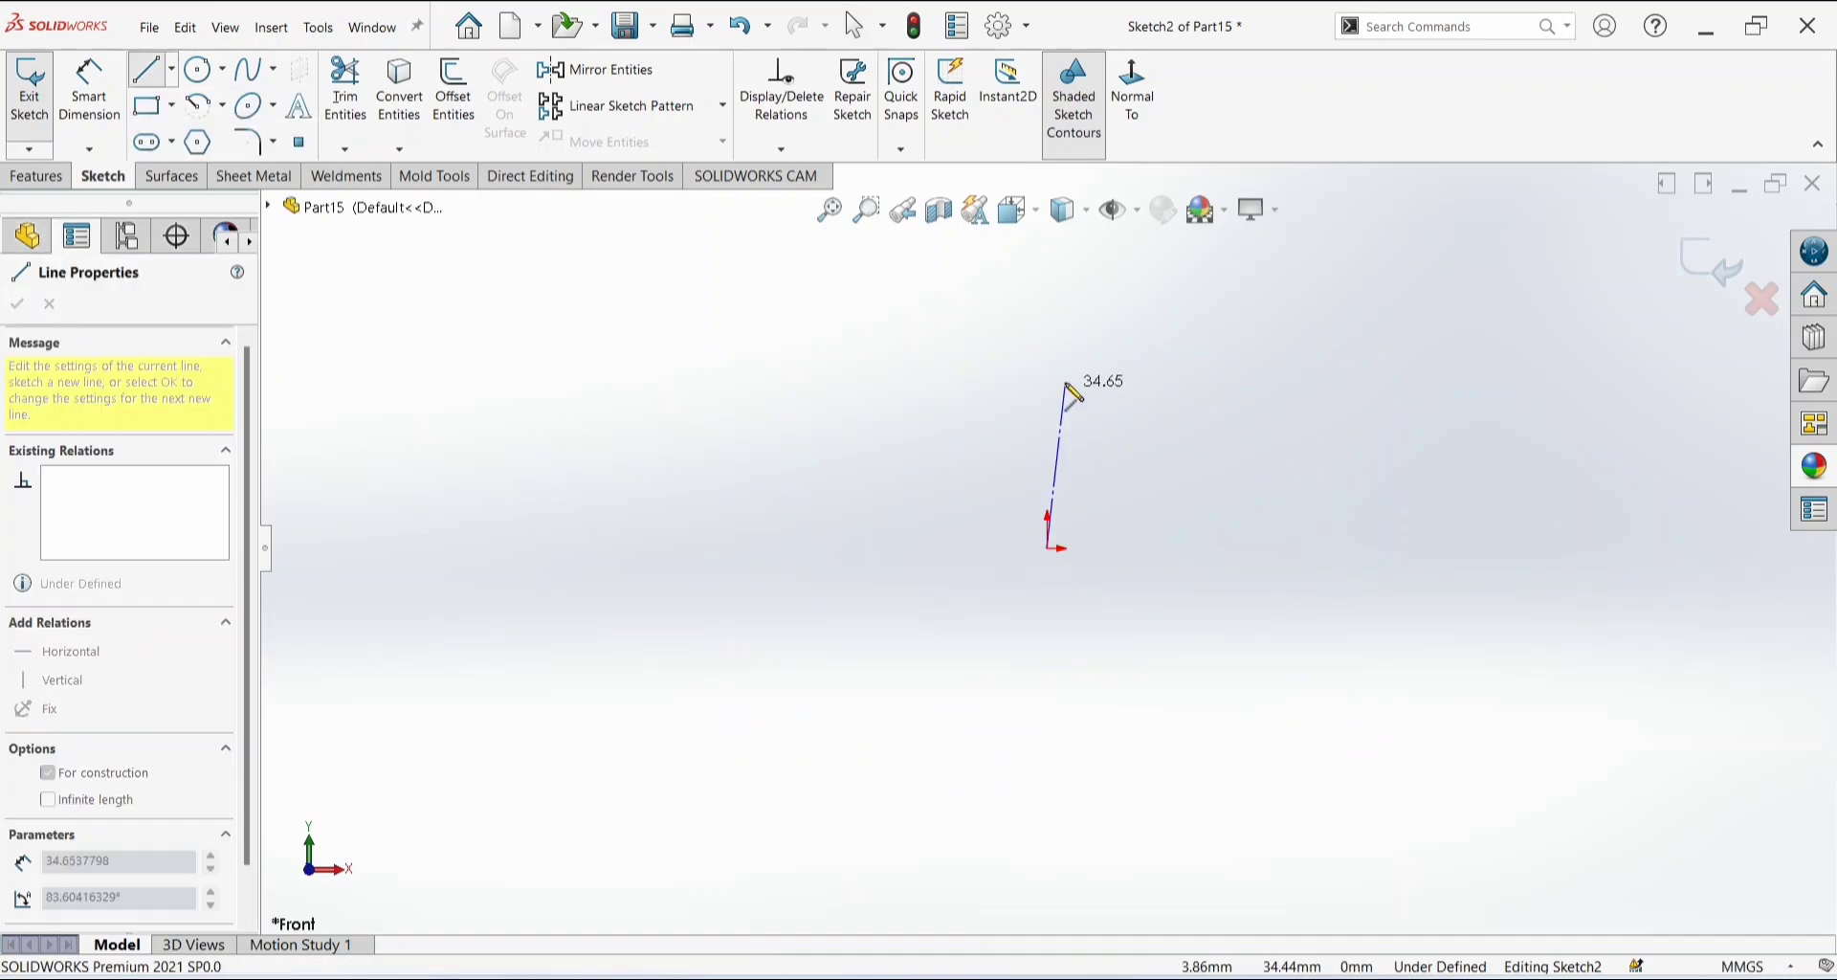
{"action": "left_click", "coordinate": [1143, 350]}
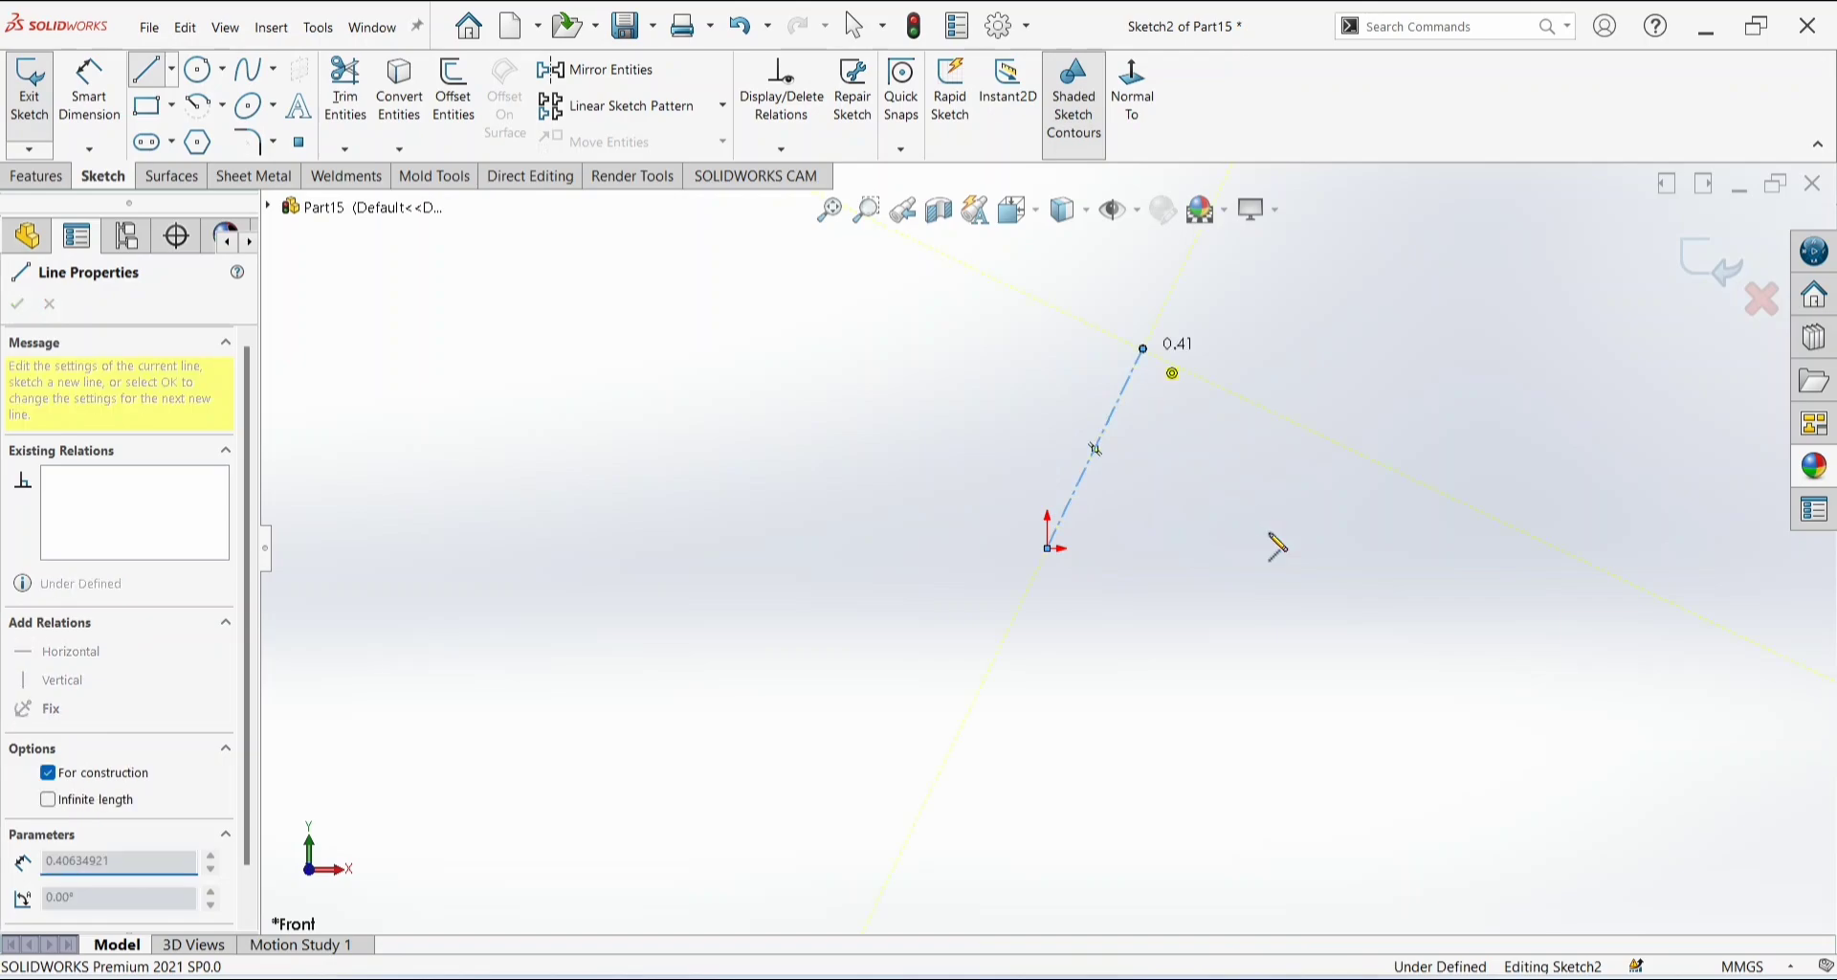
{"action": "key", "text": "Escape"}
{"action": "key", "text": "Escape"}
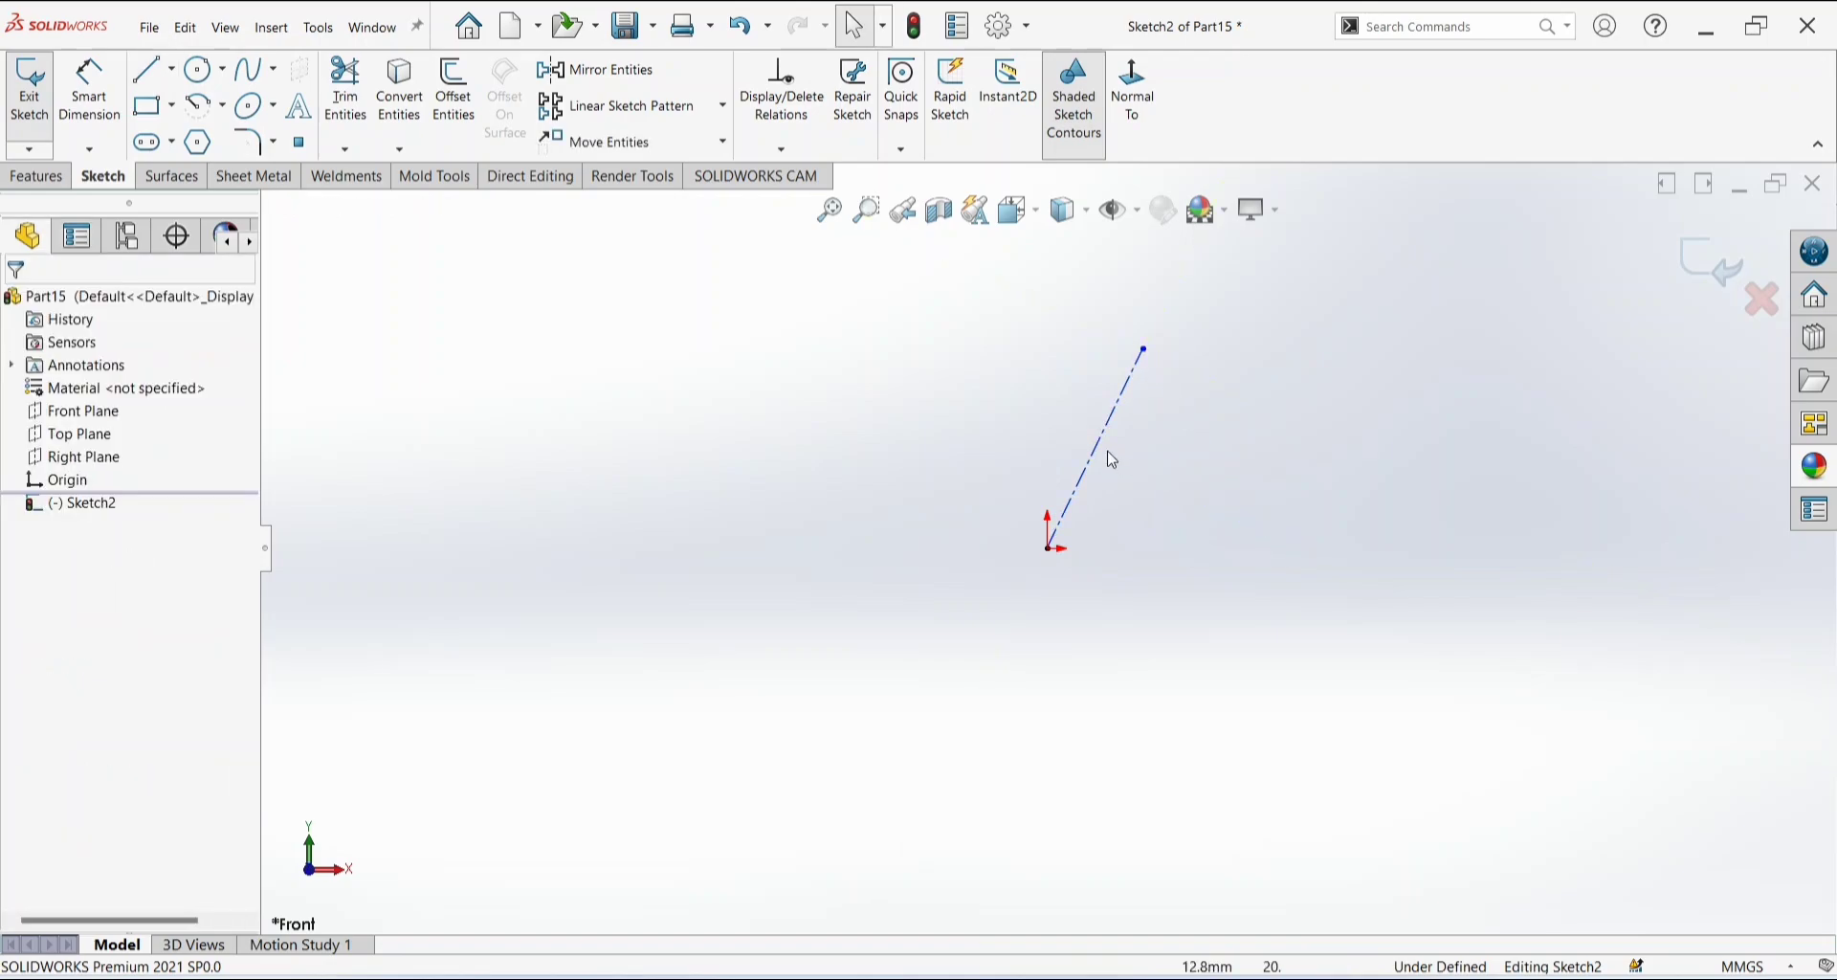
{"action": "left_click", "coordinate": [1100, 449]}
{"action": "key", "text": "Delete"}
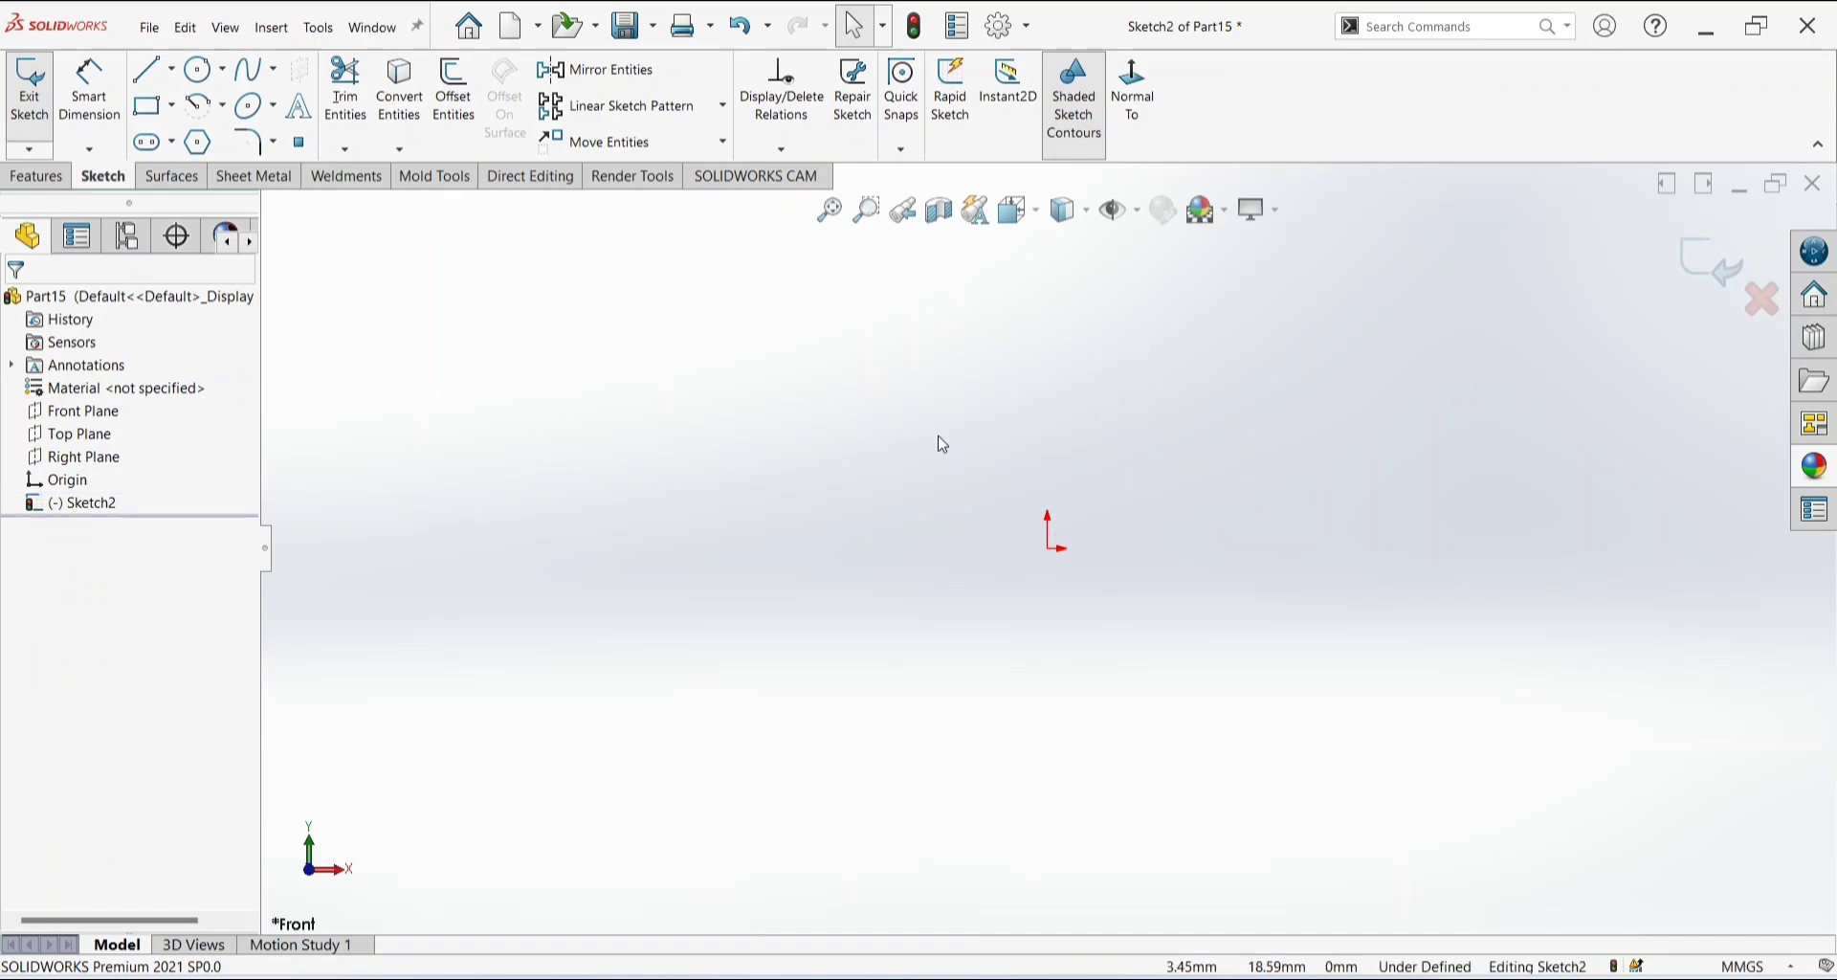
Compare the preset options of the Centerline and Midpoint Line commands without sketching a line.
{"action": "left_click", "coordinate": [173, 70]}
{"action": "left_click", "coordinate": [191, 110]}
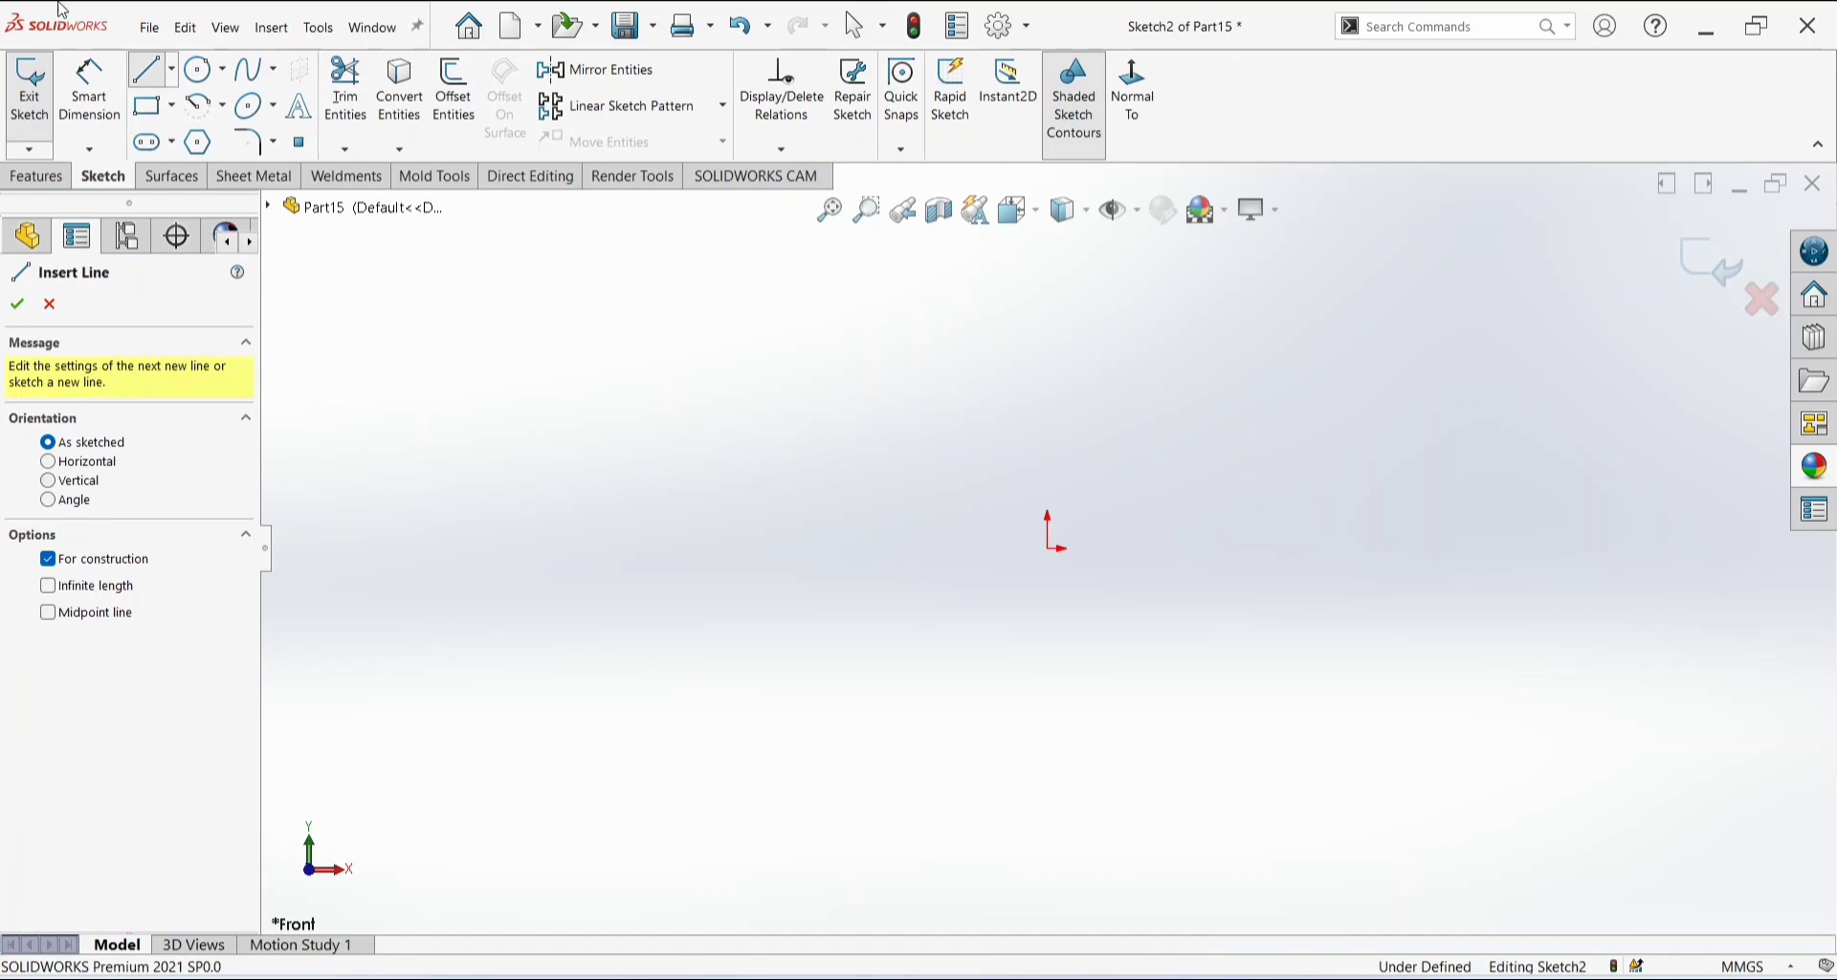
{"action": "left_click", "coordinate": [182, 74]}
{"action": "left_click", "coordinate": [173, 72]}
{"action": "left_click", "coordinate": [194, 145]}
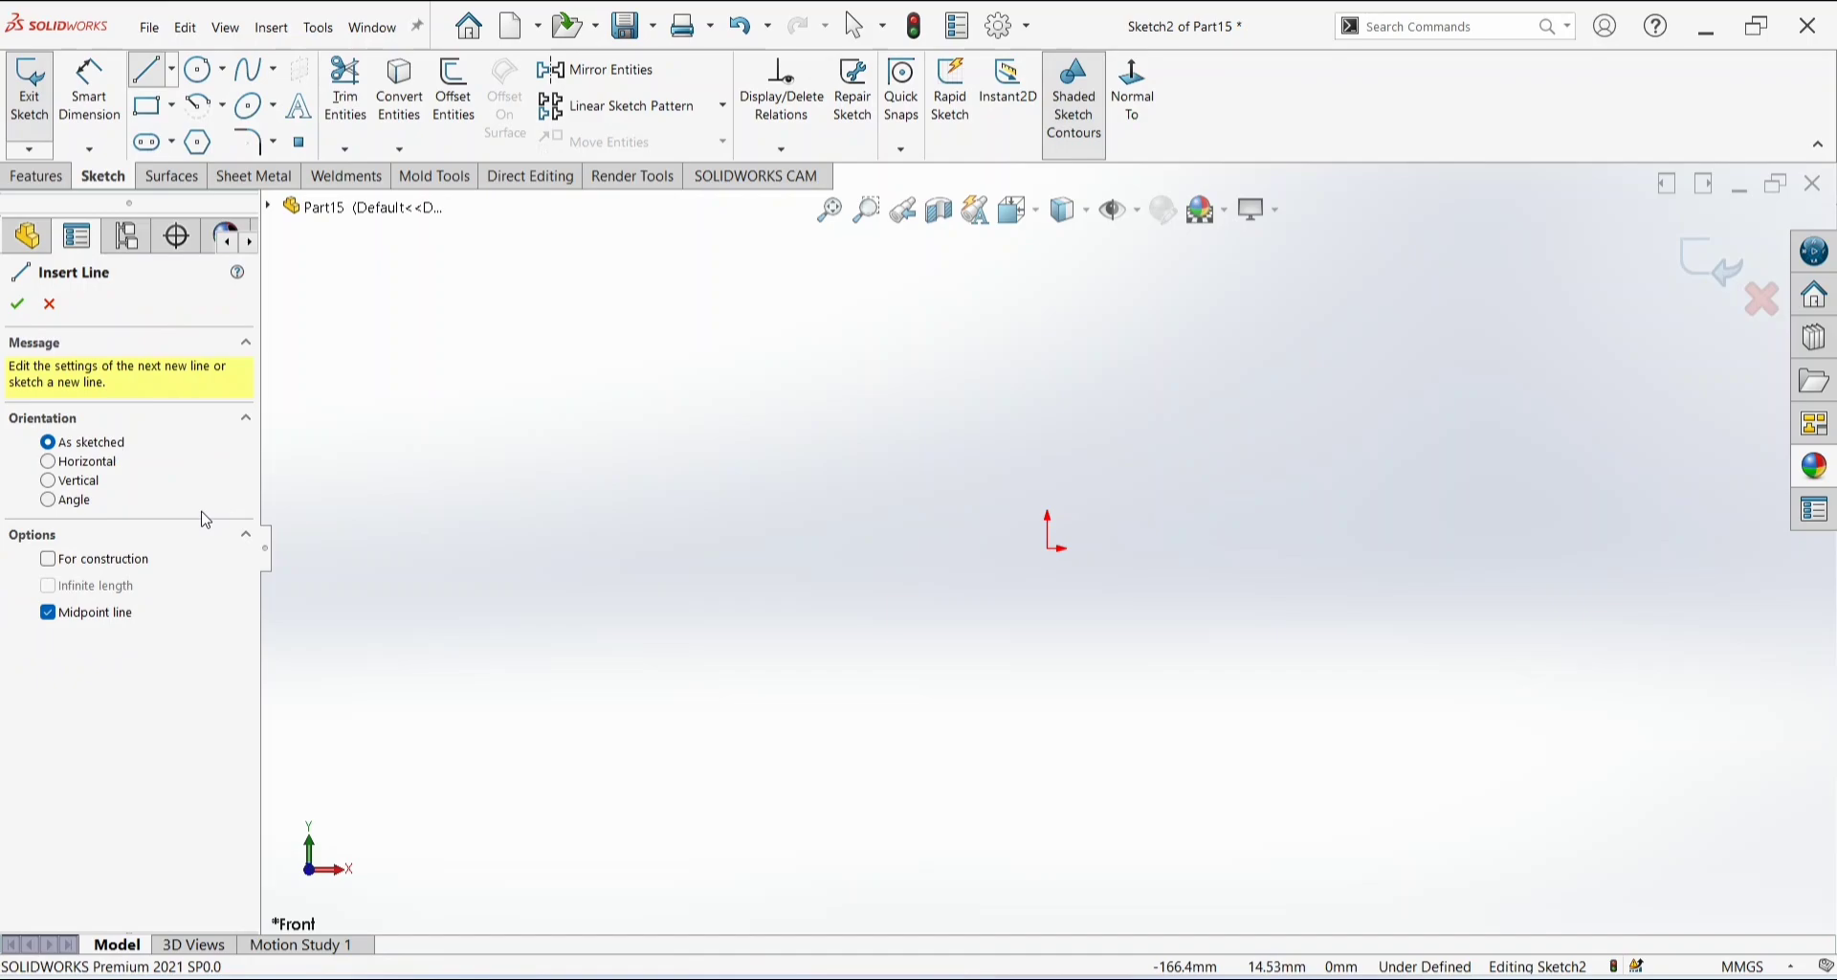
{"action": "left_click", "coordinate": [17, 304]}
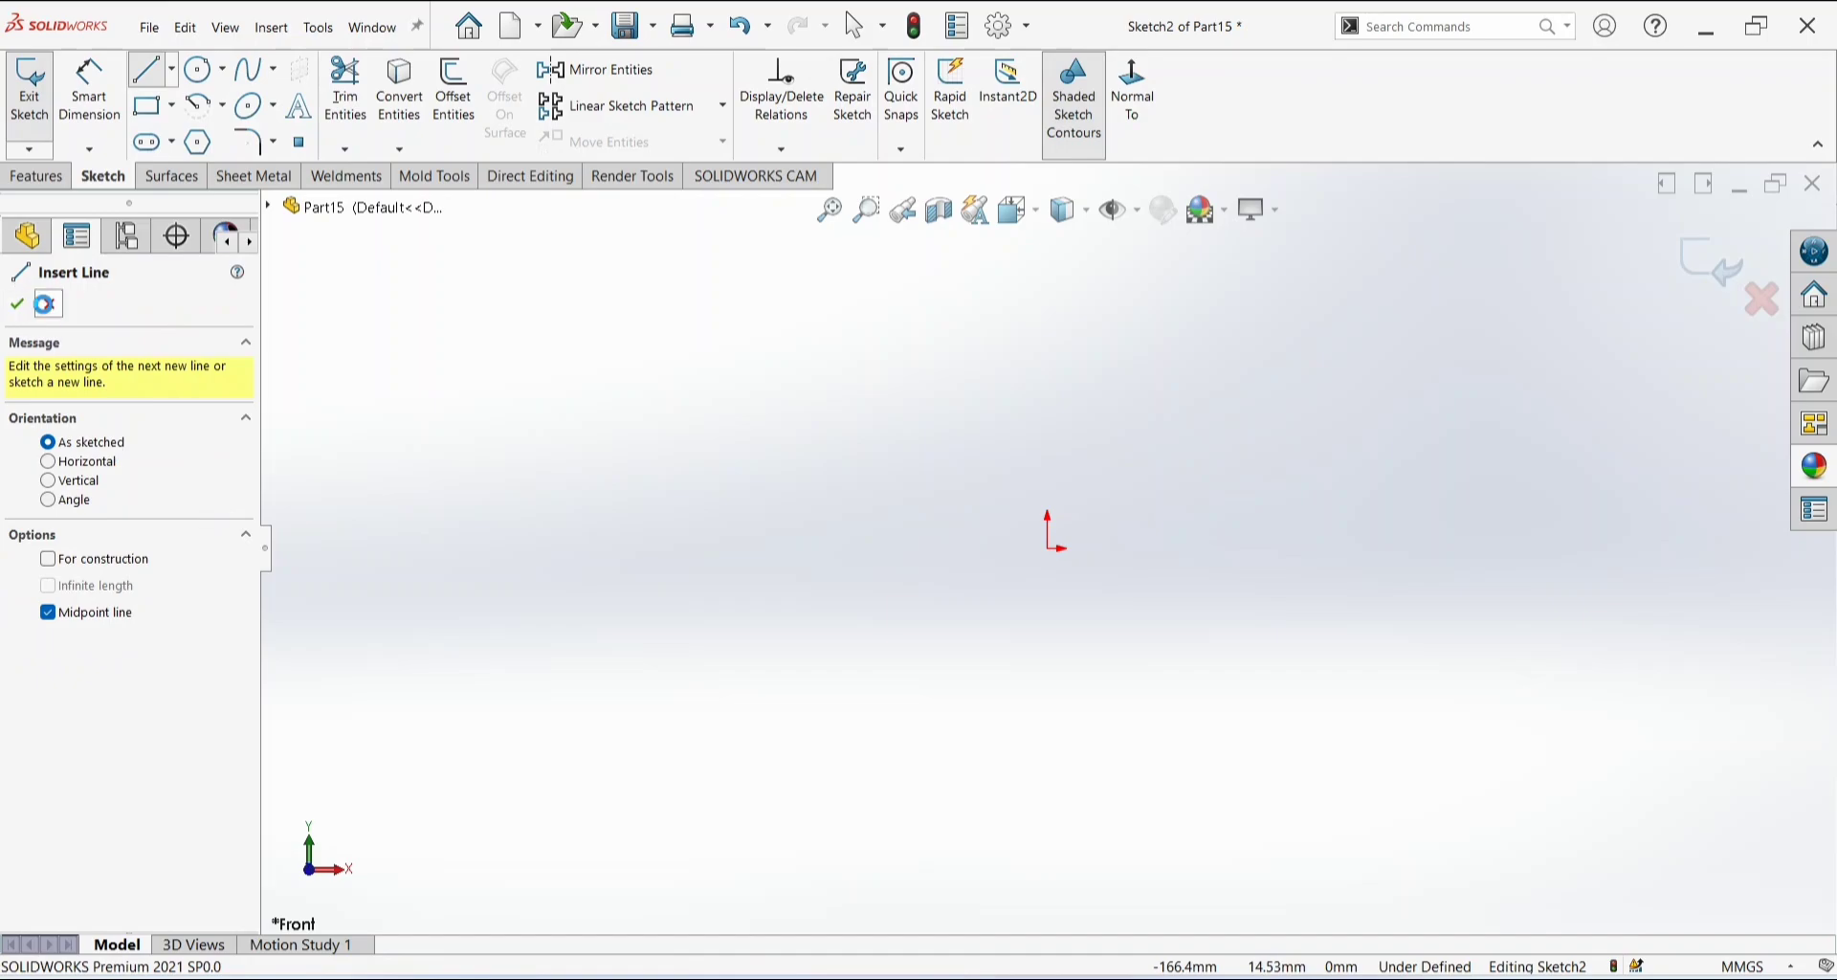
Sketch two centre-point circles, one left of the origin with about 33.7 mm radius and one above the origin with about 28.5 mm radius.
{"action": "left_click", "coordinate": [209, 77]}
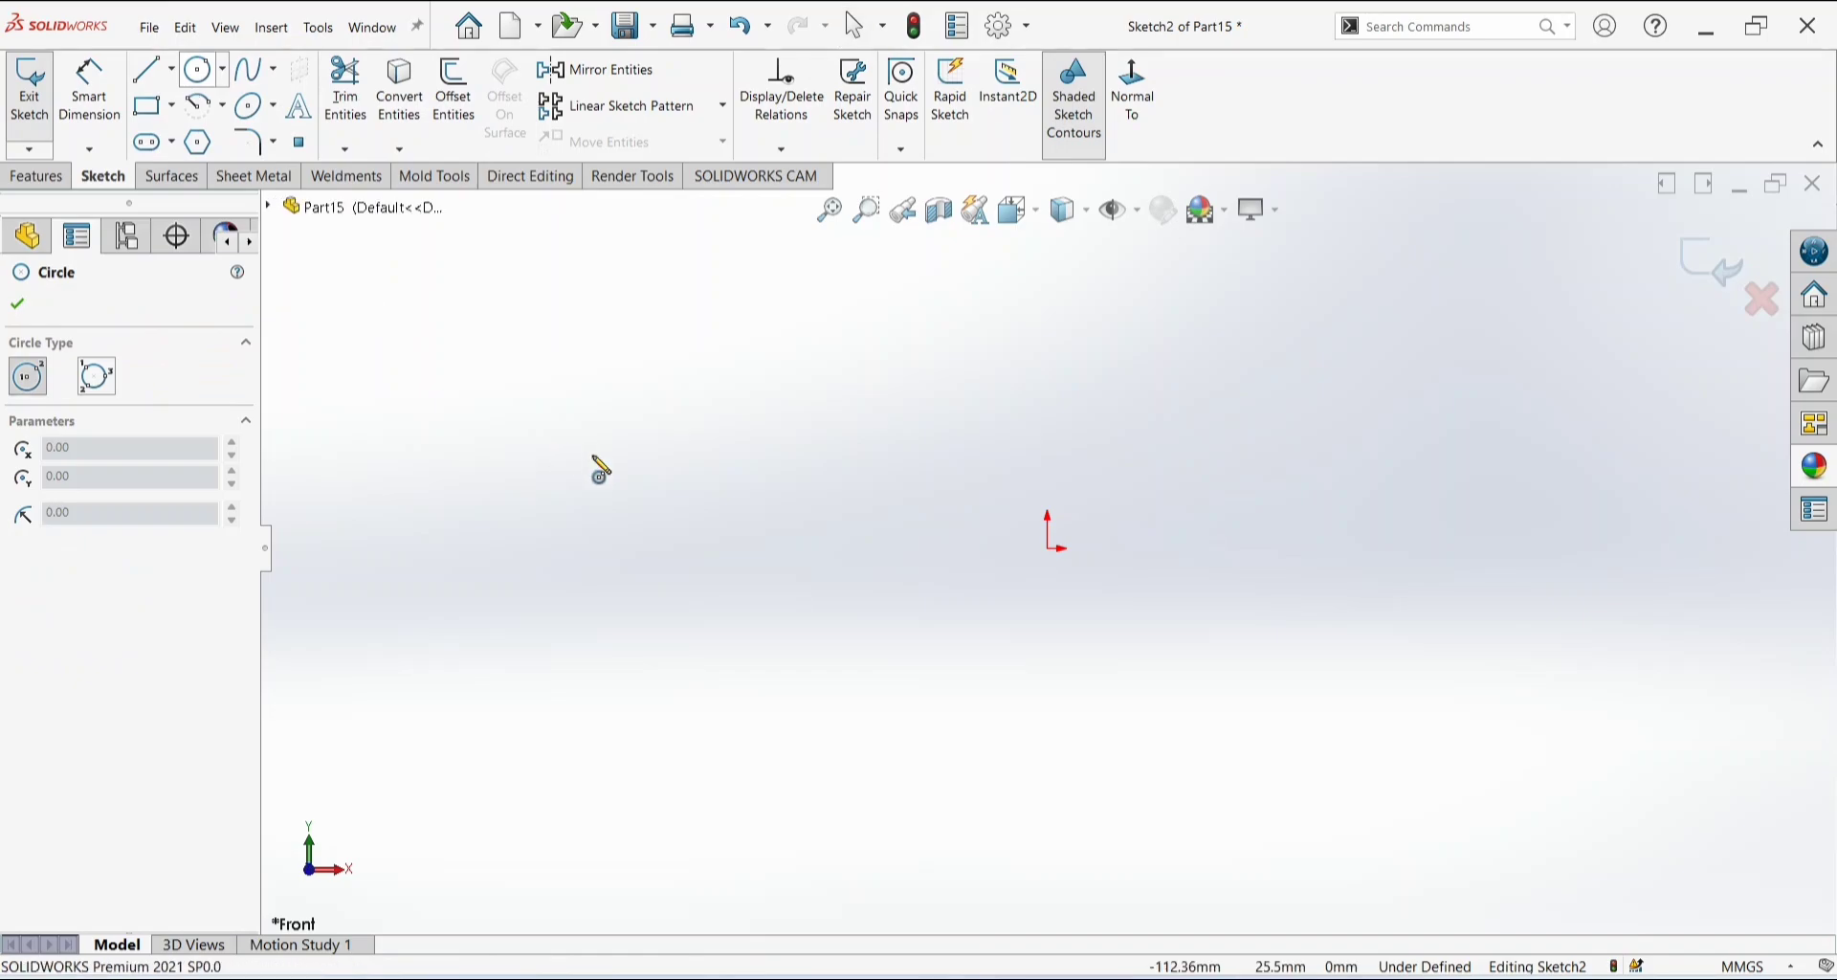
{"action": "left_click", "coordinate": [626, 459]}
{"action": "left_click", "coordinate": [727, 582]}
{"action": "left_click", "coordinate": [751, 606]}
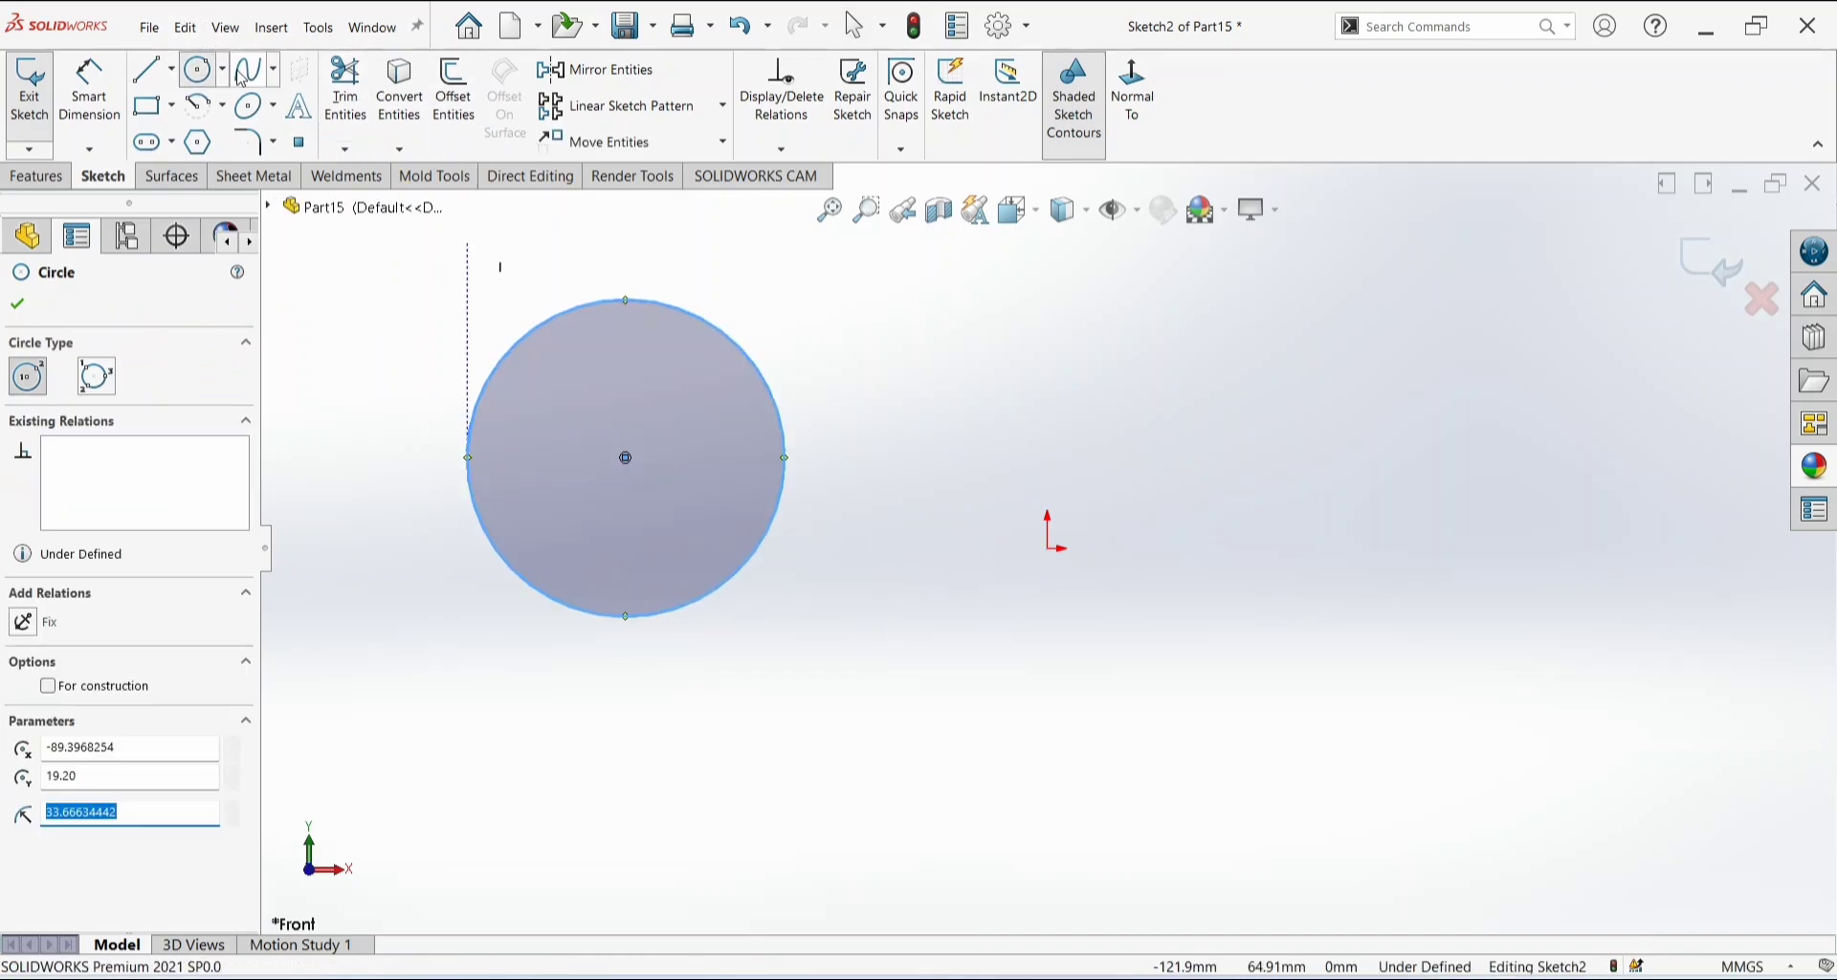
{"action": "mouse_move", "coordinate": [1013, 380]}
{"action": "left_mouse_down"}
{"action": "mouse_move", "coordinate": [1132, 479]}
{"action": "mouse_move", "coordinate": [1110, 474]}
{"action": "left_mouse_up"}
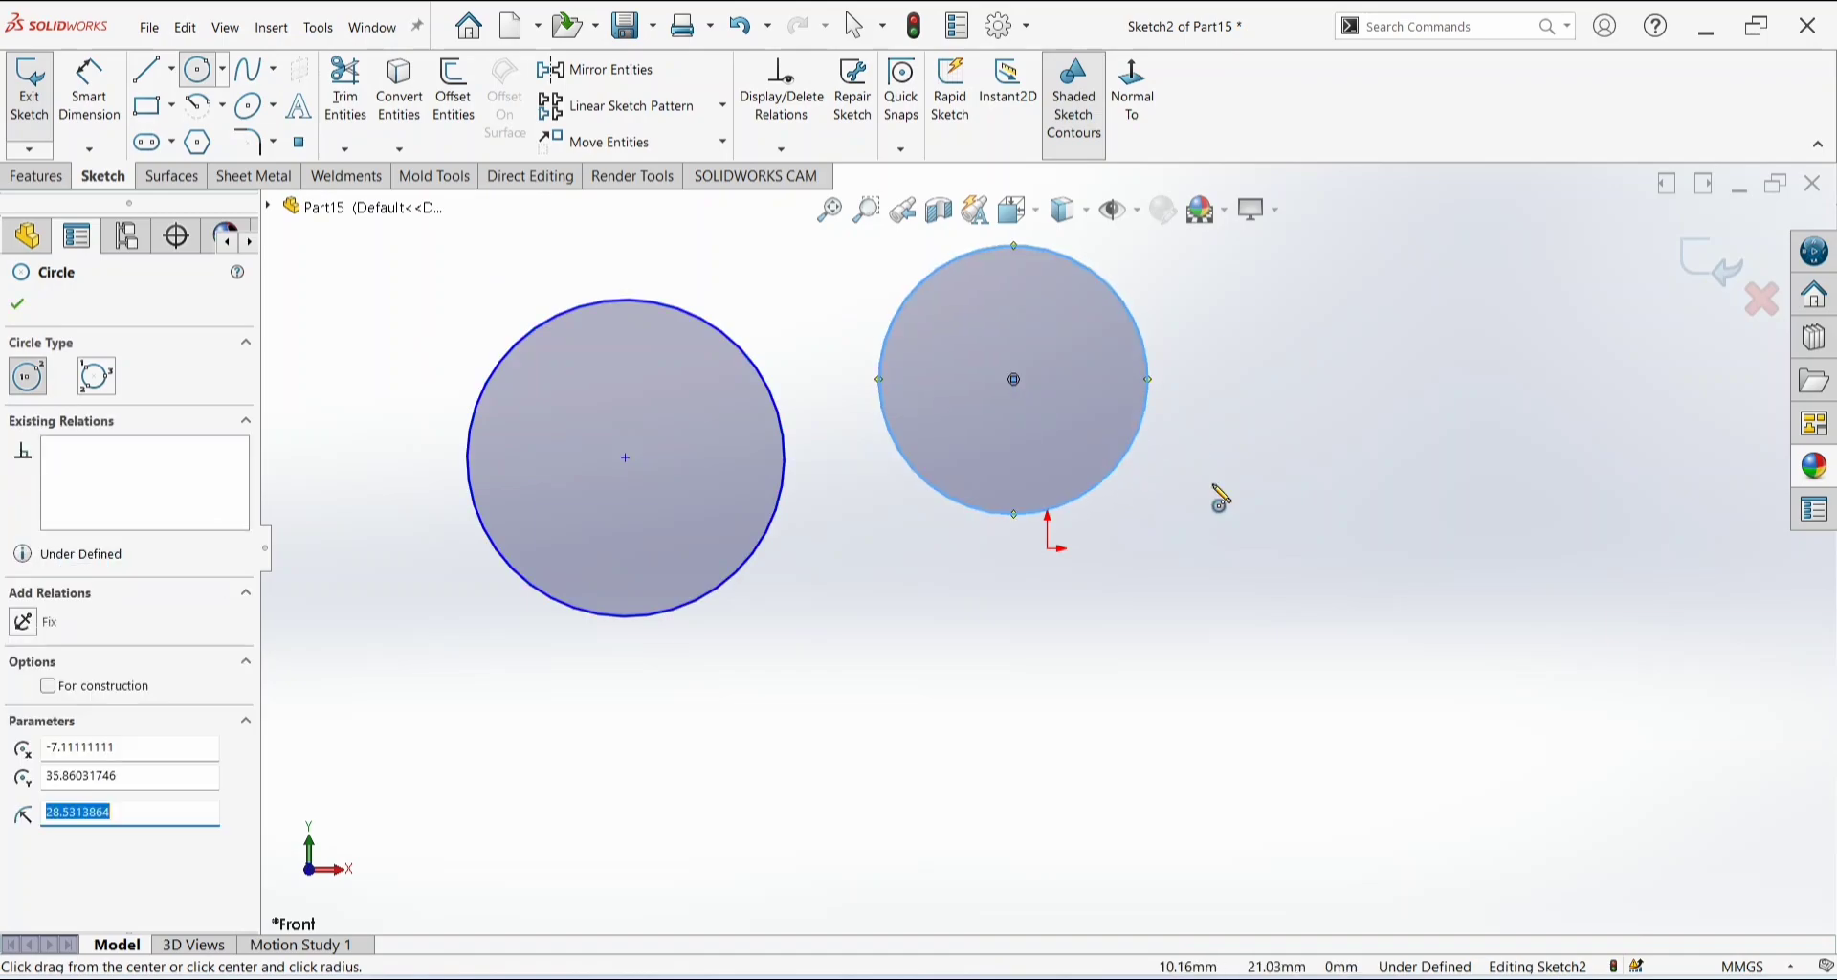
Dimension the diameter of the circle above the origin as 50 mm.
{"action": "right_click_drag", "start_coordinate": [1255, 447], "coordinate": [1257, 398]}
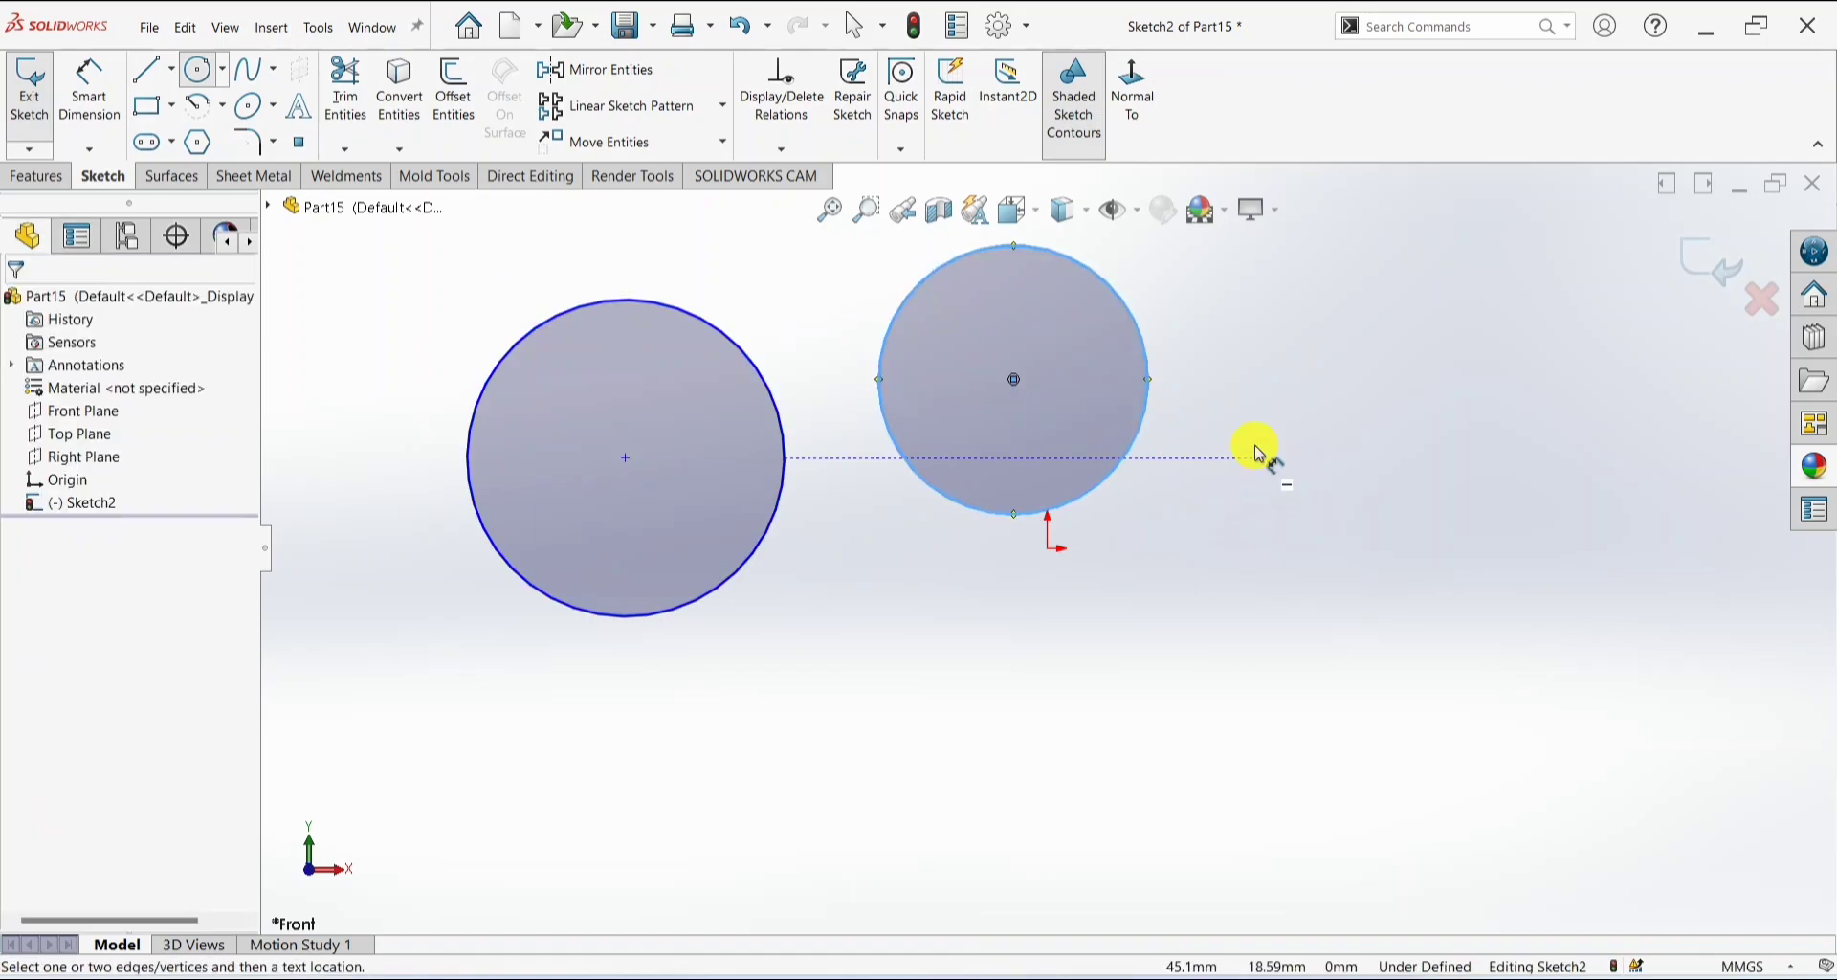
{"action": "left_click", "coordinate": [1142, 424]}
{"action": "left_click", "coordinate": [1210, 399]}
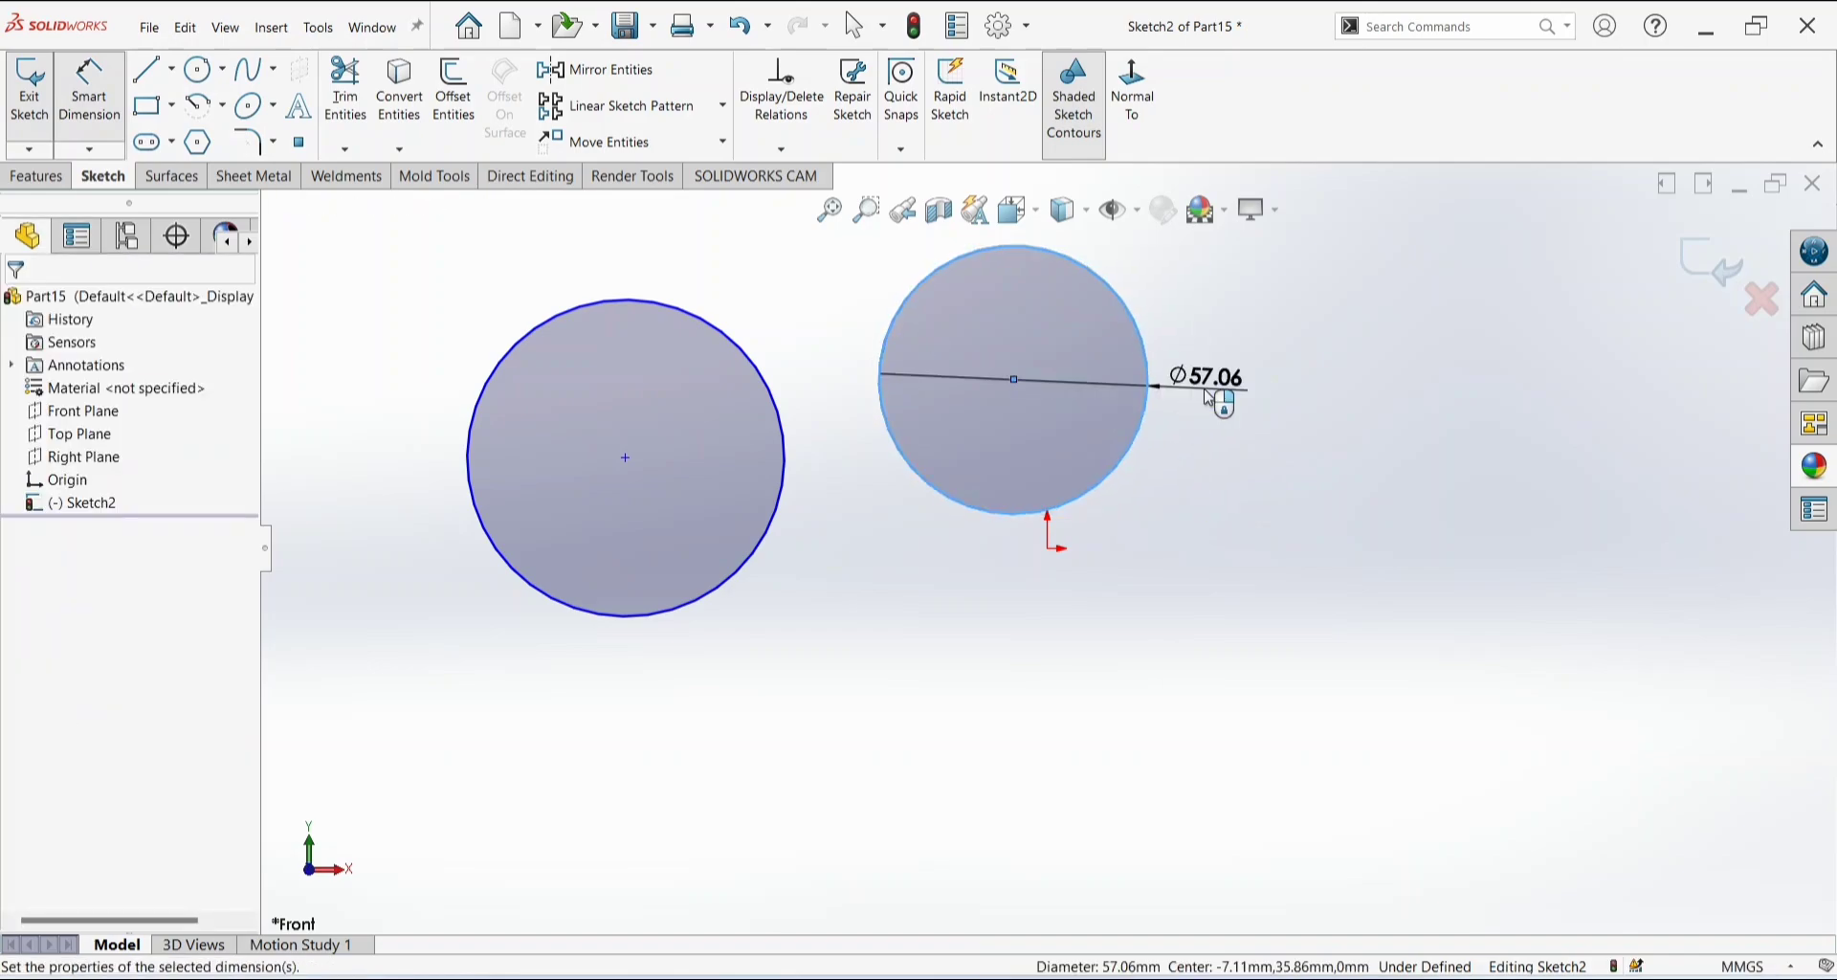
{"action": "type", "text": "50"}
{"action": "key", "text": "Return"}
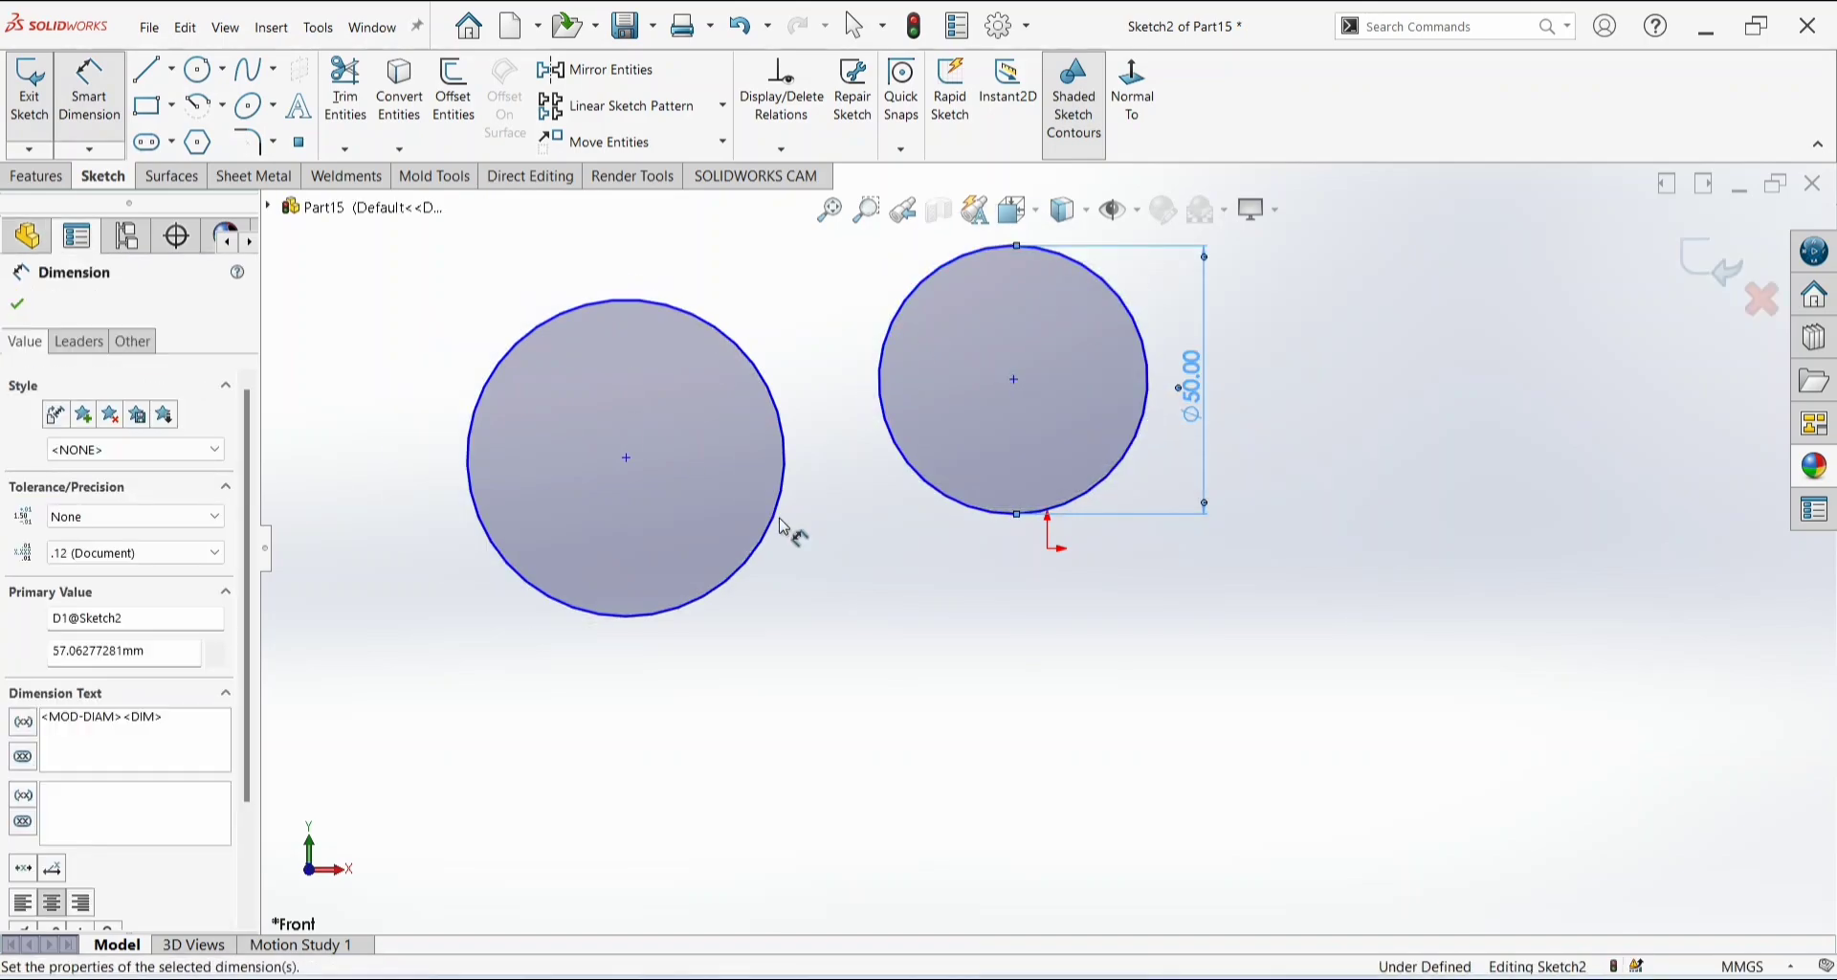
{"action": "left_click", "coordinate": [16, 306]}
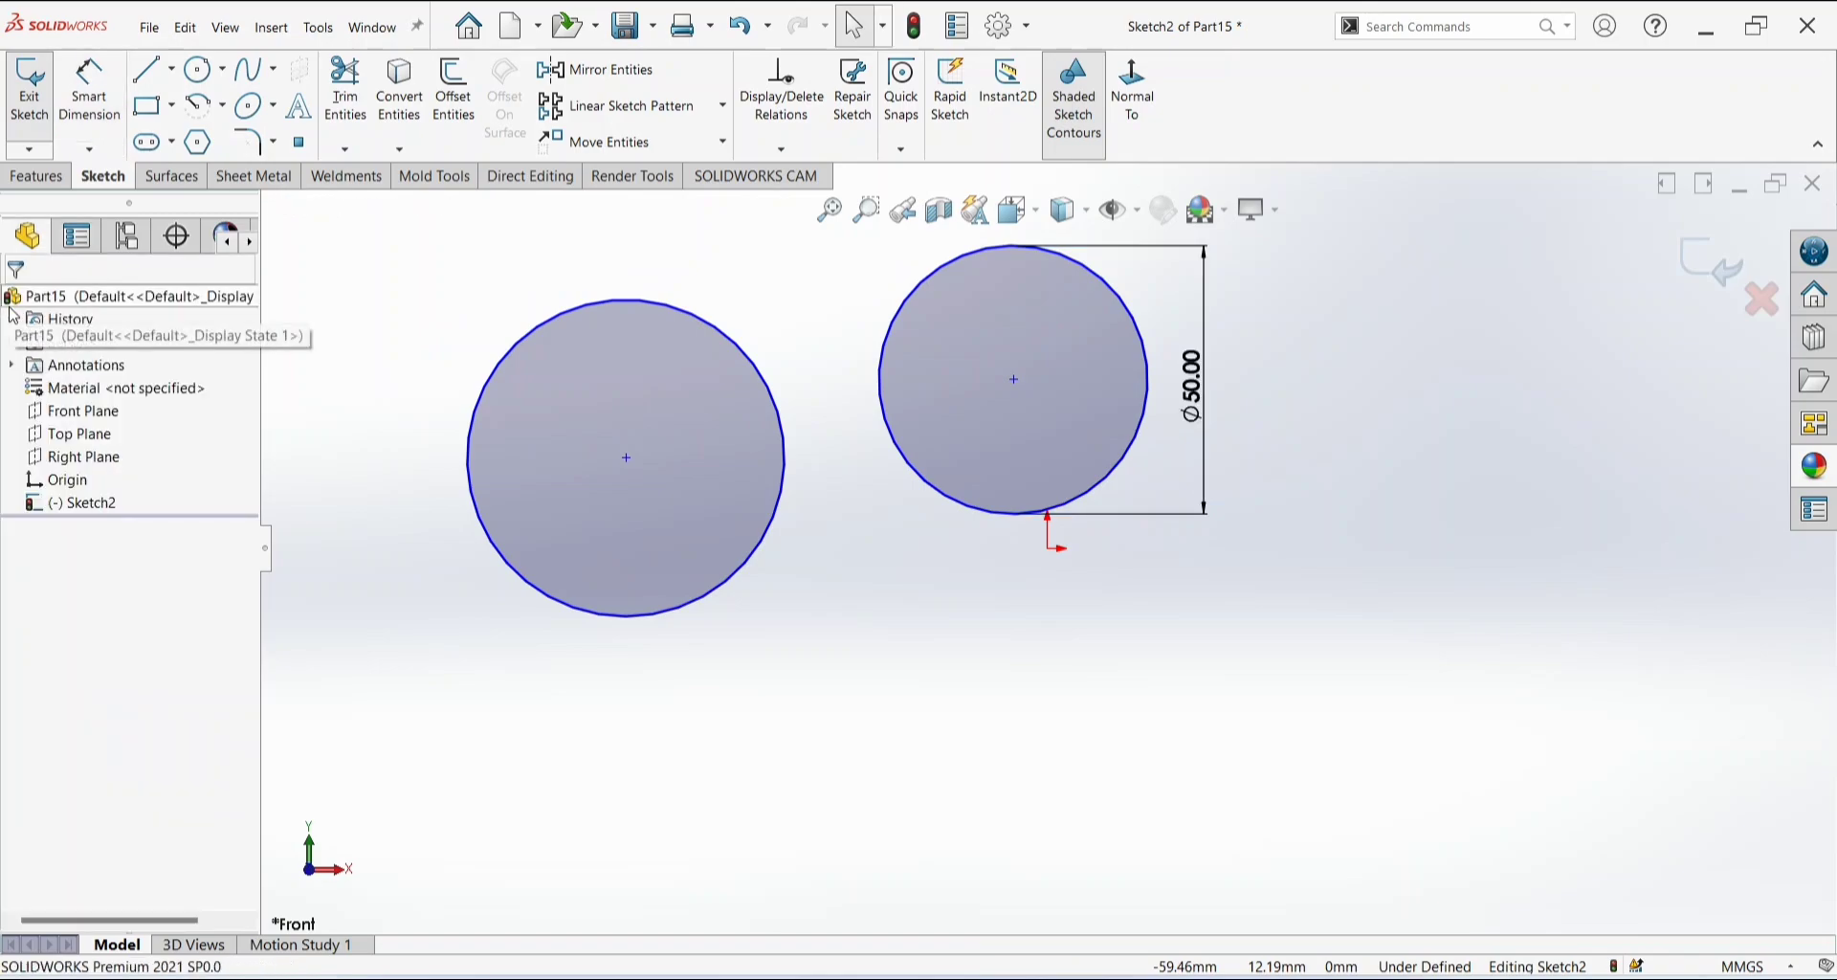
Sketch a perimeter circle of about 29.9 mm radius below the two circles, tangent to the left circle.
{"action": "left_click", "coordinate": [223, 71]}
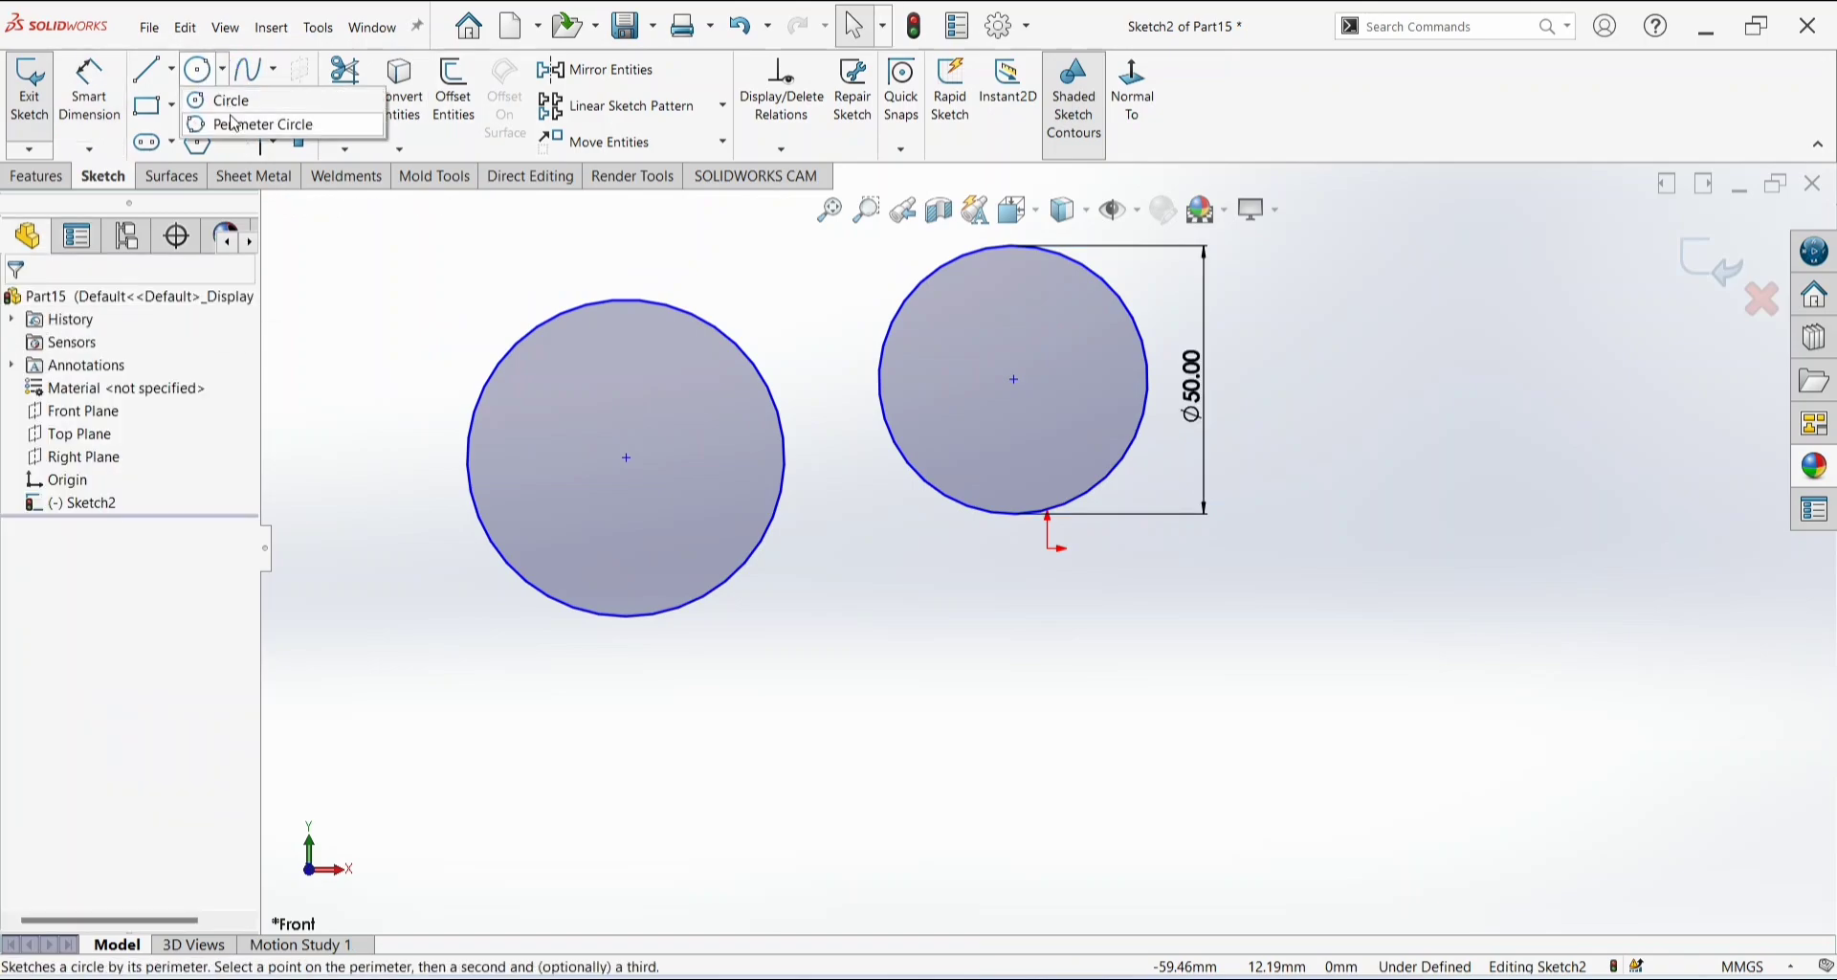
{"action": "left_click", "coordinate": [240, 122]}
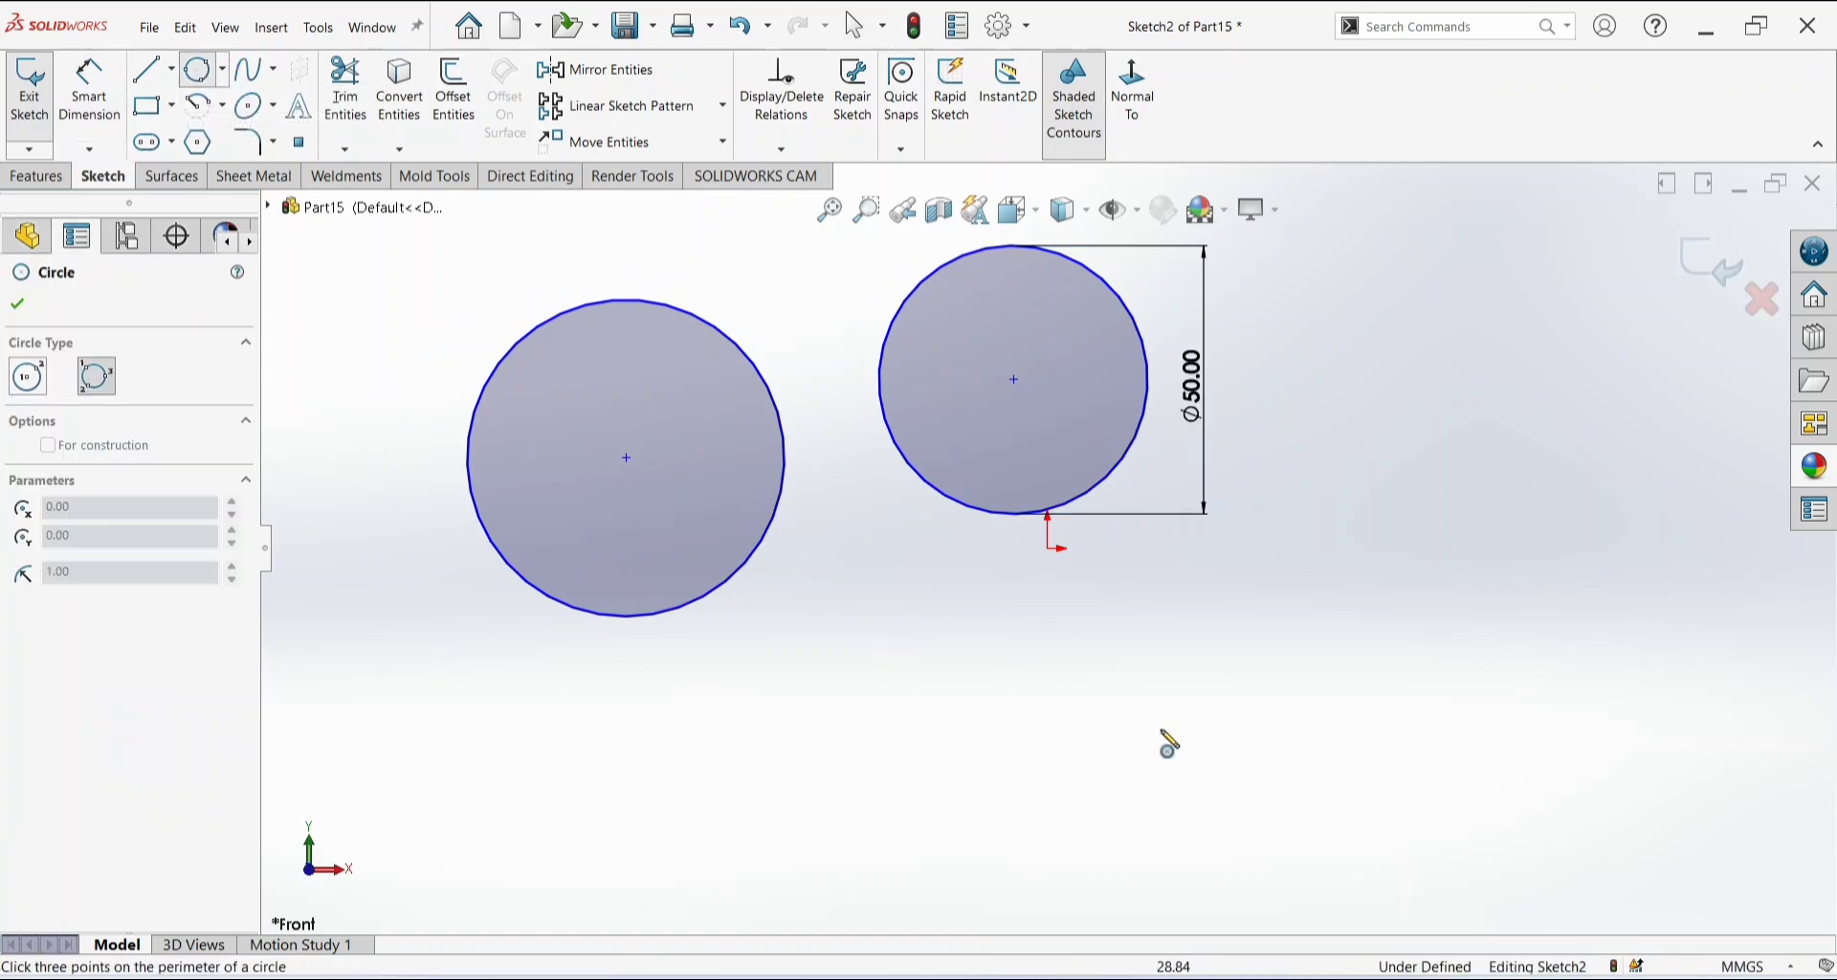
{"action": "left_click", "coordinate": [802, 760]}
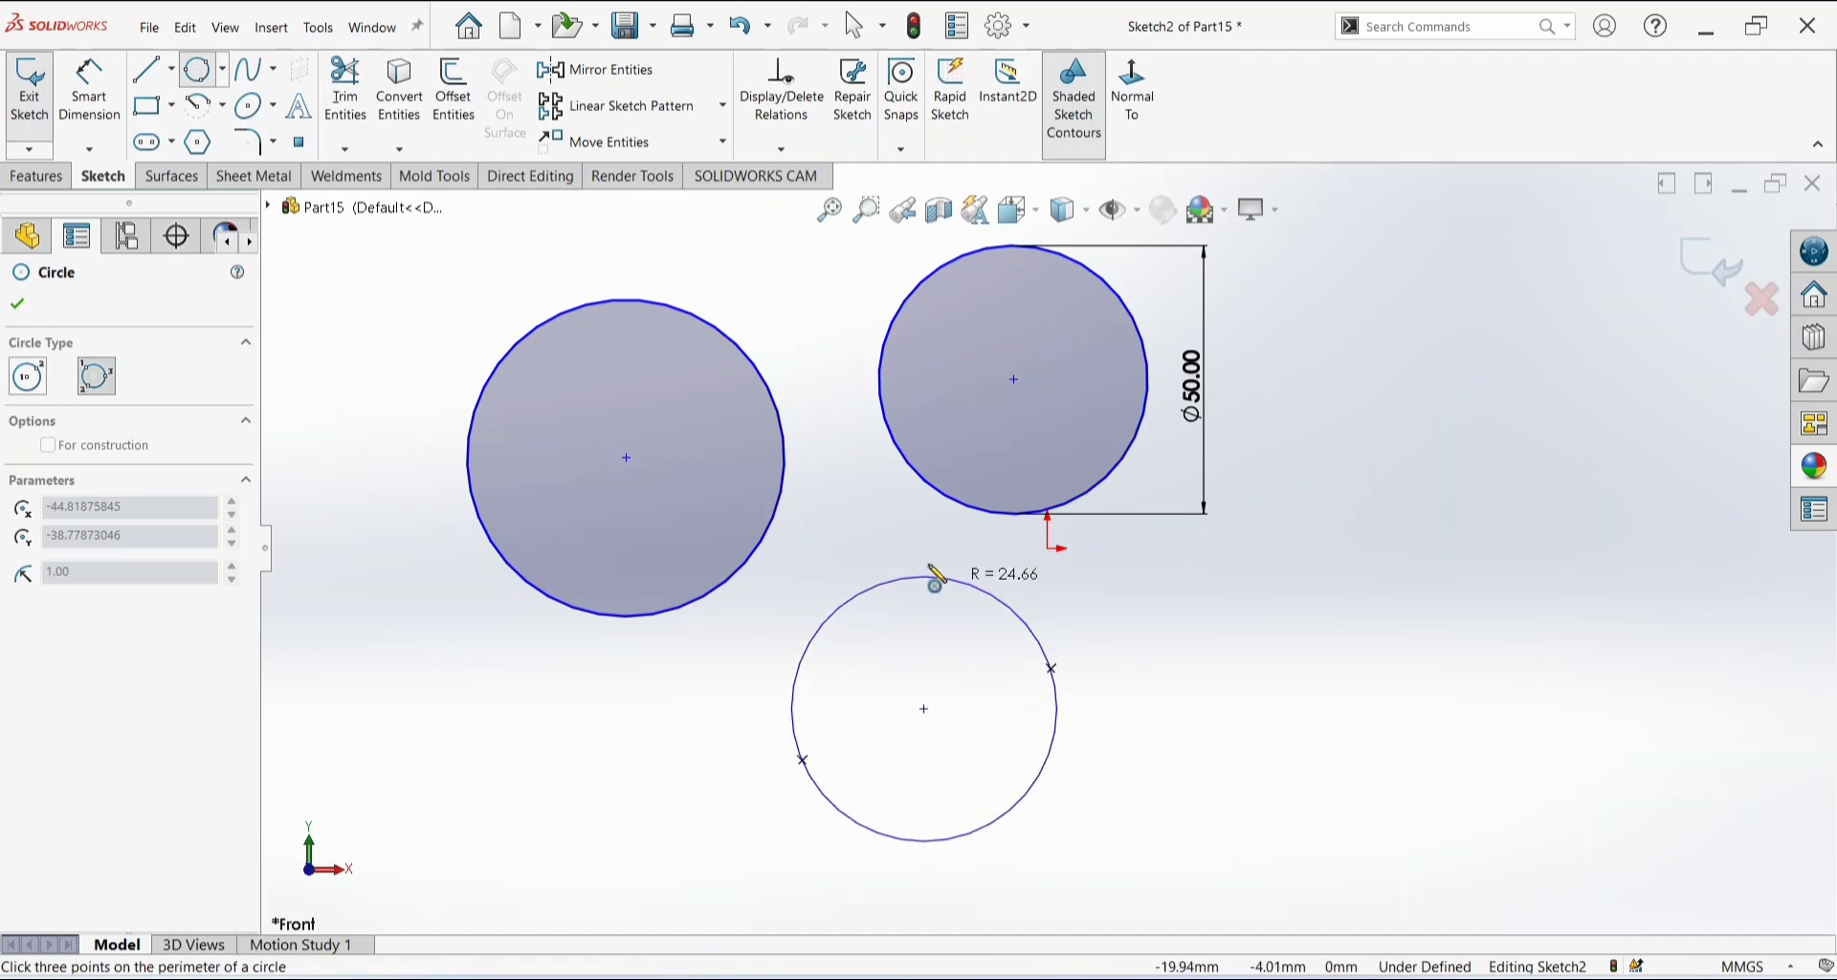
{"action": "left_click", "coordinate": [760, 548]}
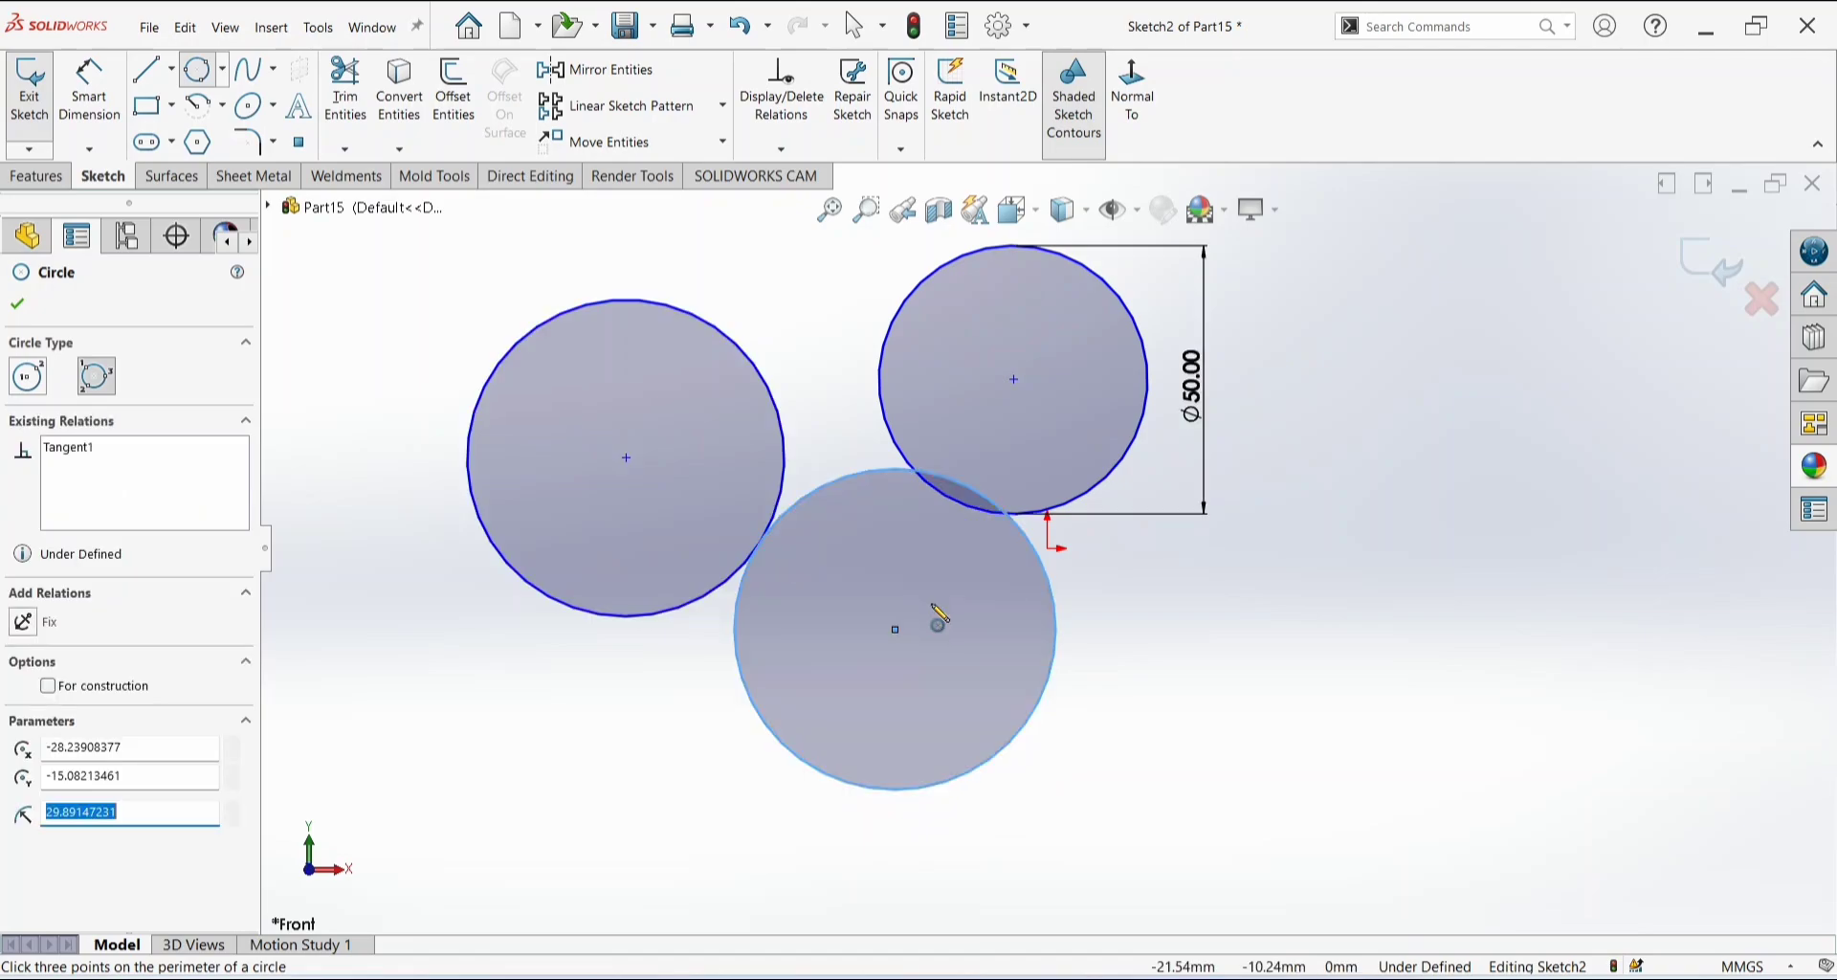
{"action": "key", "text": "Escape"}
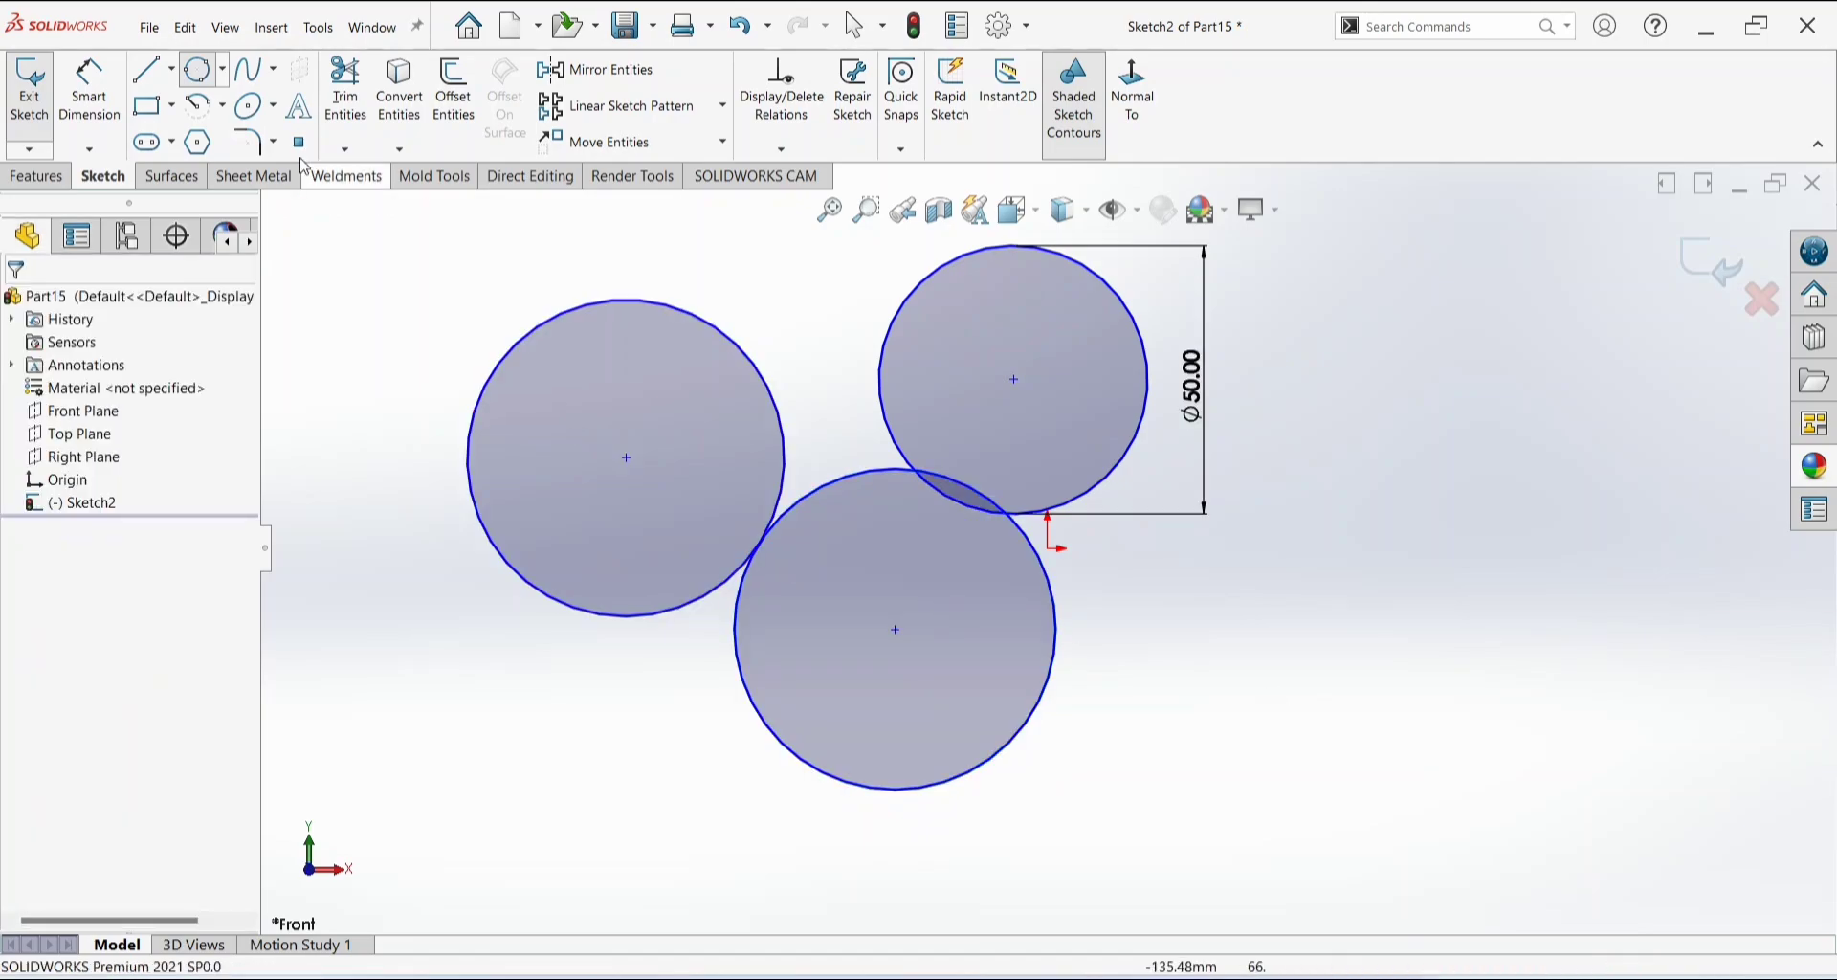
Sketch another perimeter circle to the right of the 50 mm circle, with its third point tangent to that circle.
{"action": "left_click", "coordinate": [199, 73]}
{"action": "left_click", "coordinate": [1314, 644]}
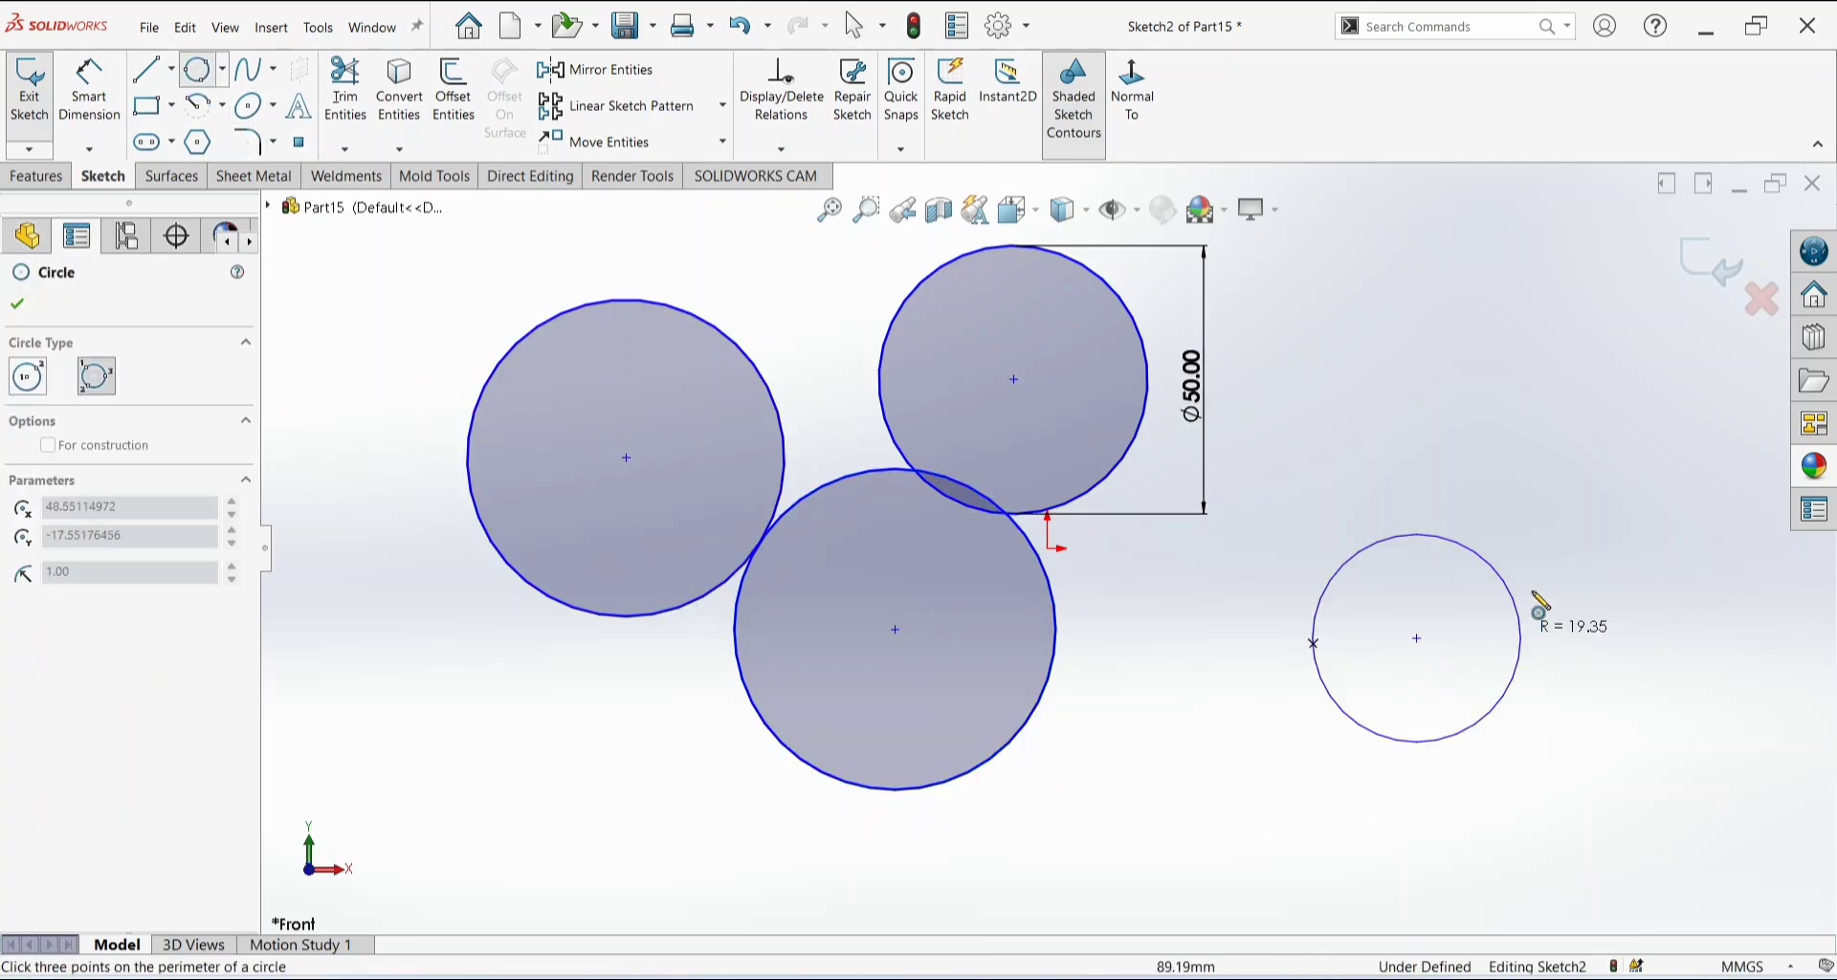
{"action": "left_click", "coordinate": [1544, 466]}
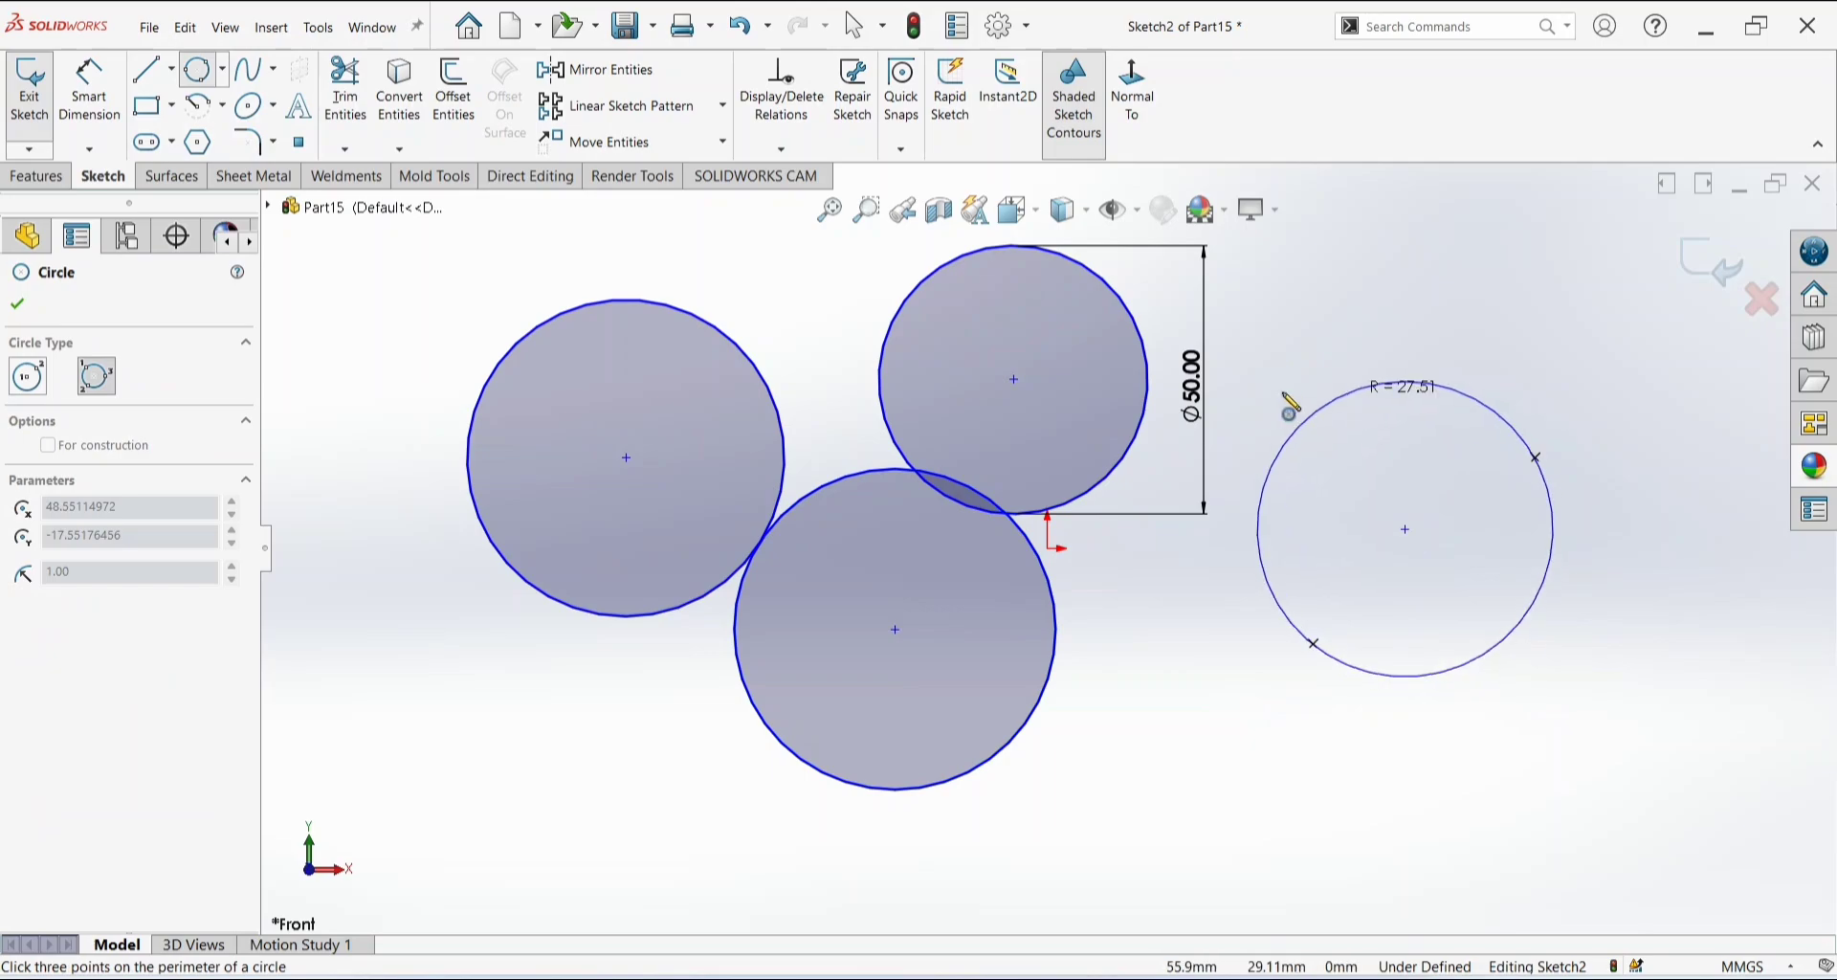
{"action": "left_click", "coordinate": [1169, 428]}
{"action": "key", "text": "Escape"}
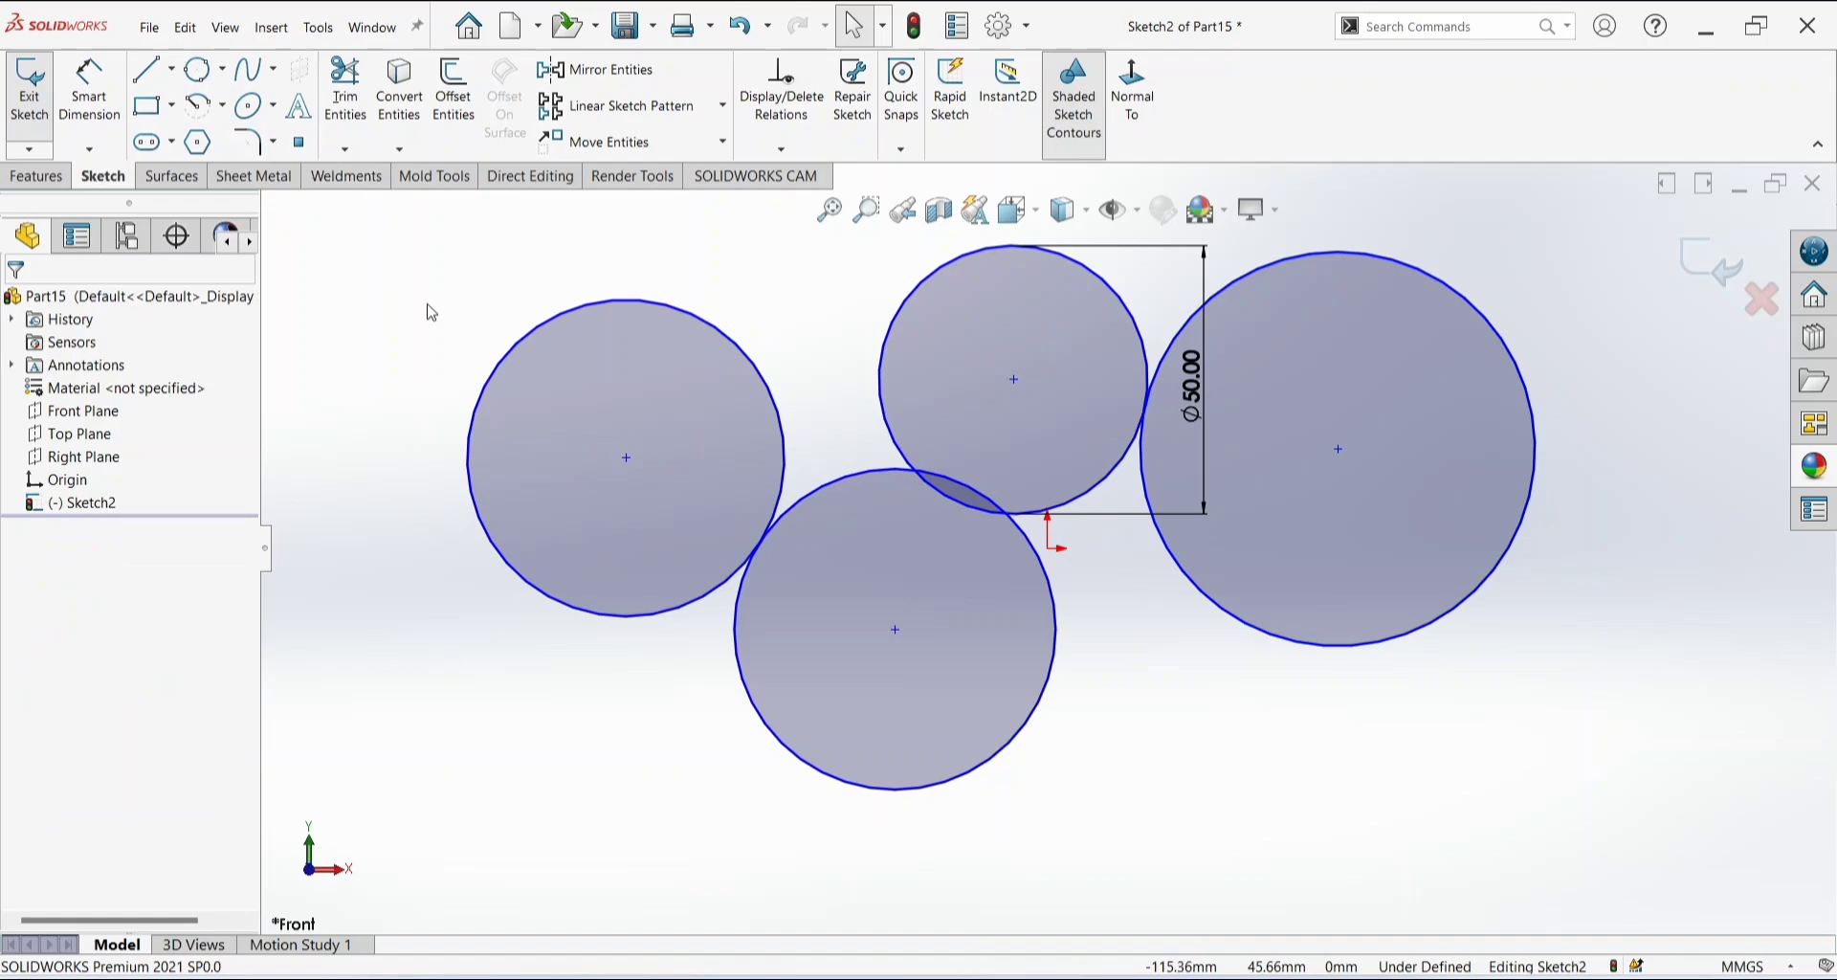
Delete all the circles and sketch a wavy seven-point spline running from left to right above the origin.
{"action": "key", "text": "ctrl+a"}
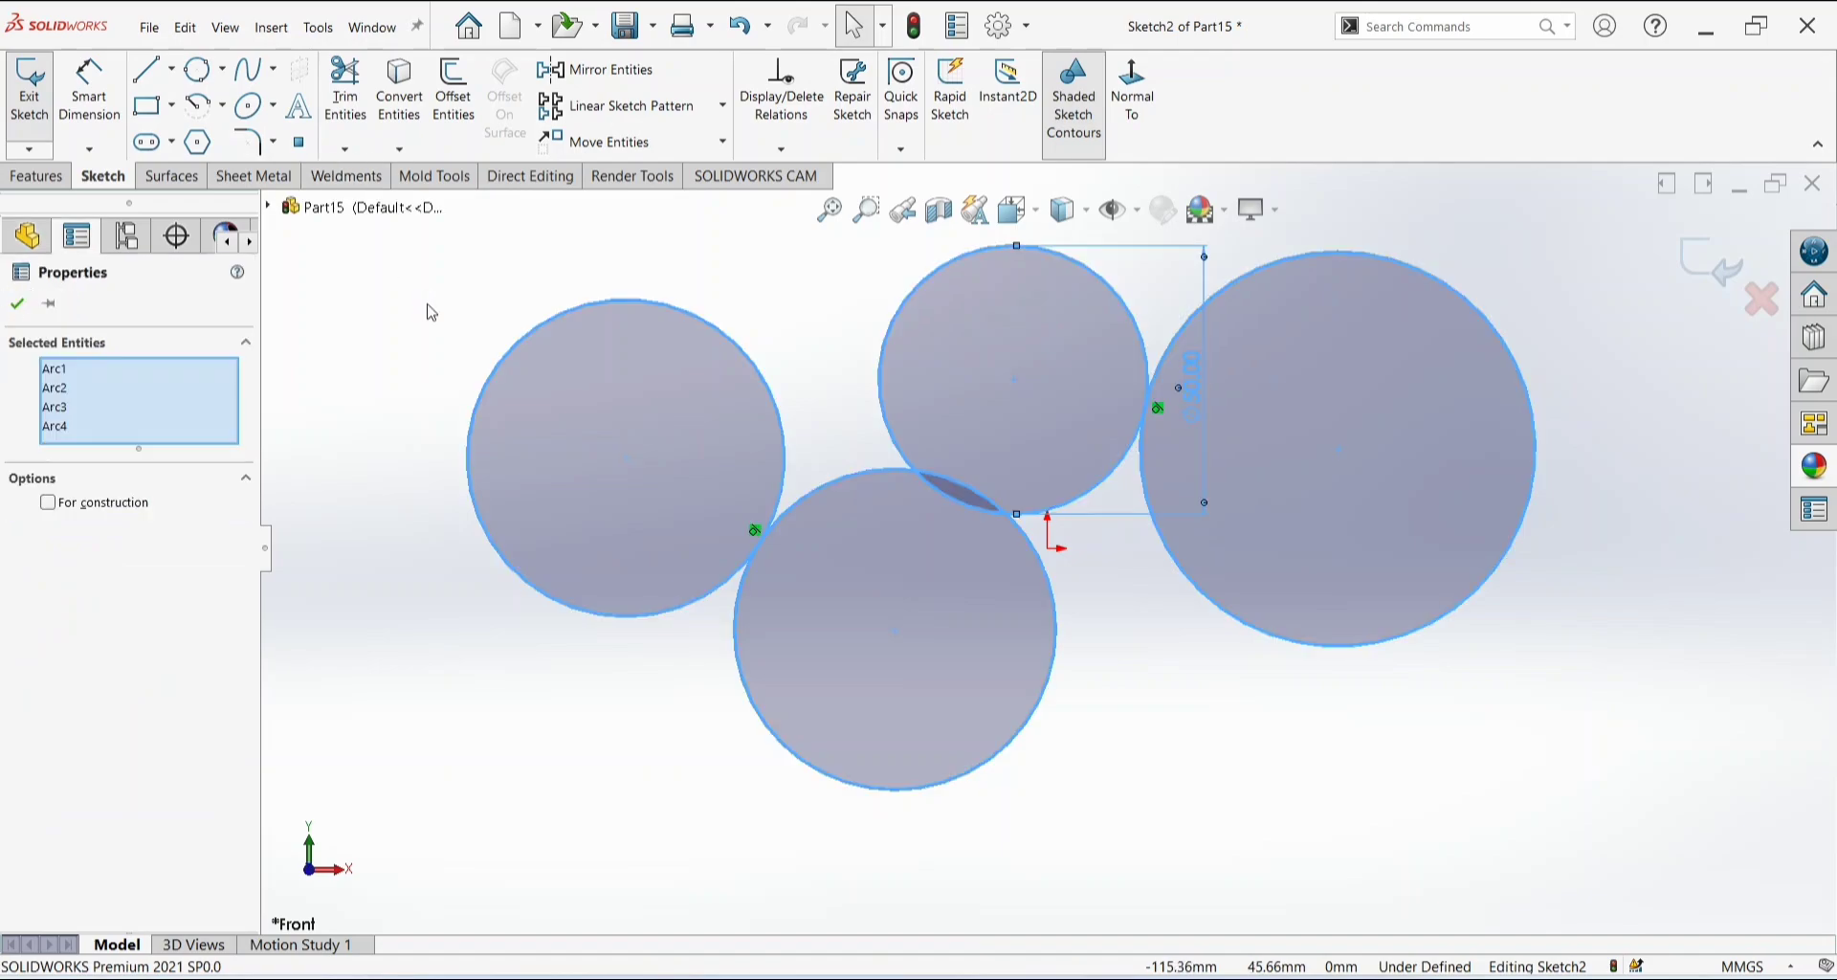
{"action": "key", "text": "Delete"}
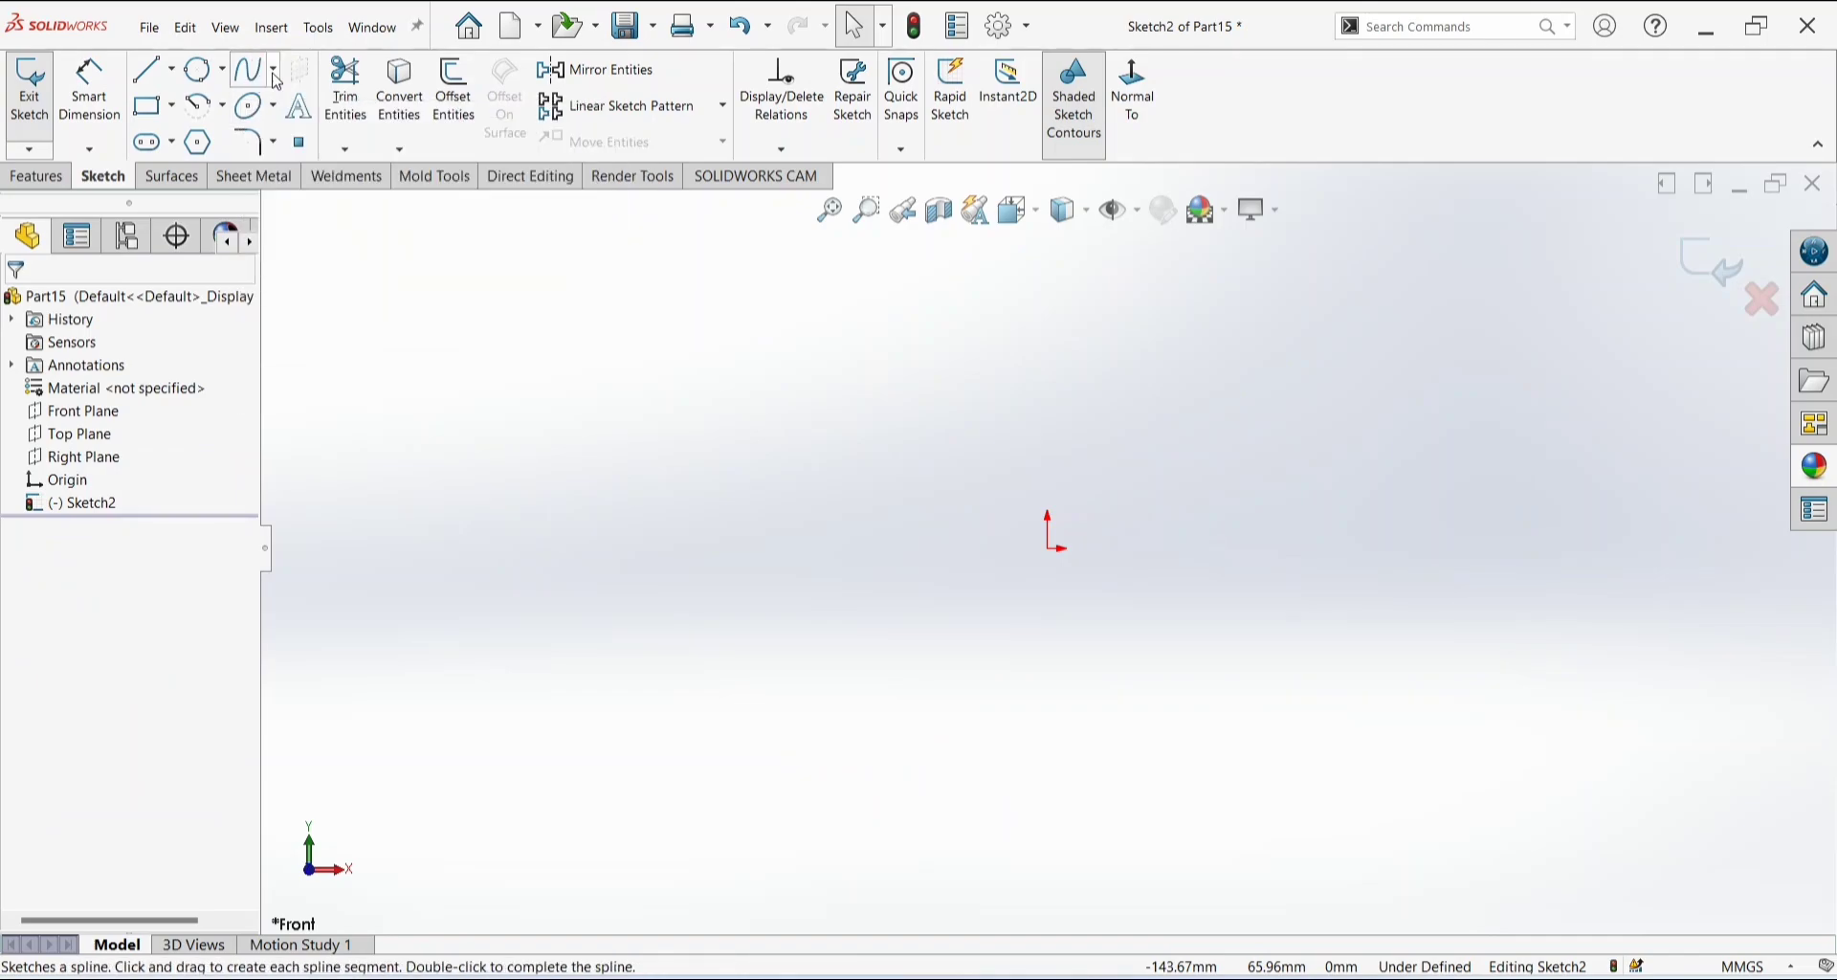
{"action": "left_click", "coordinate": [273, 69]}
{"action": "left_click", "coordinate": [281, 99]}
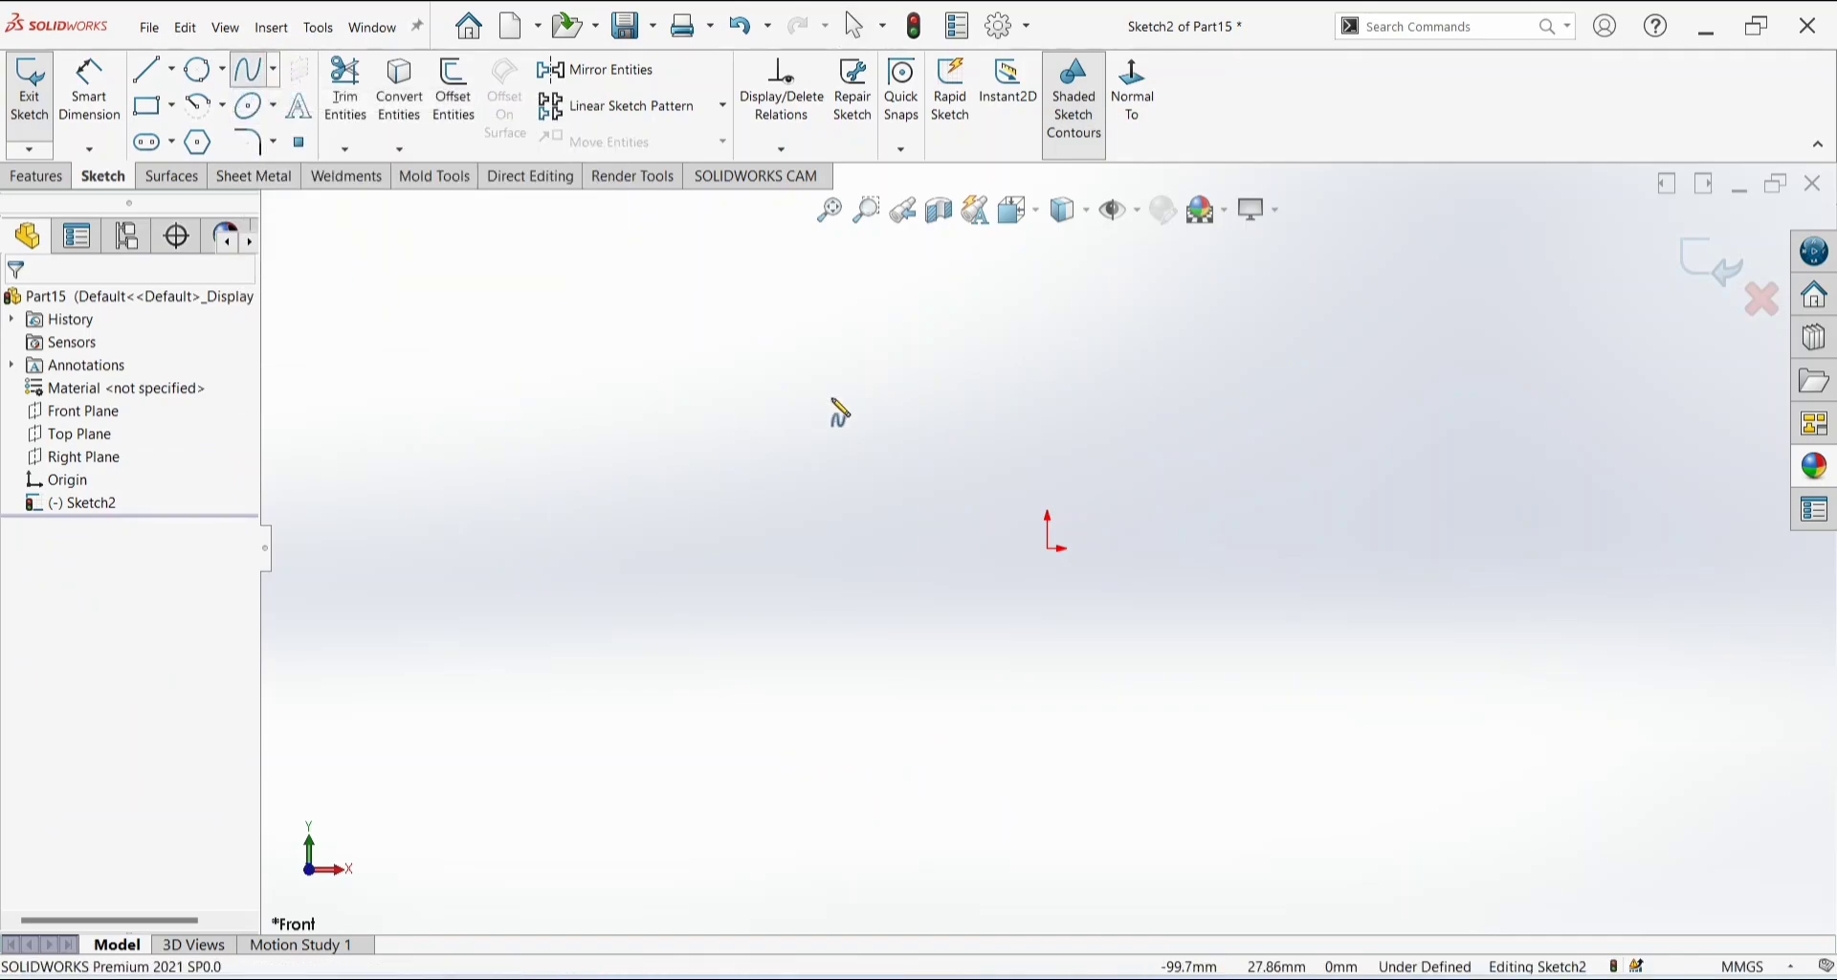
{"action": "left_click", "coordinate": [497, 399]}
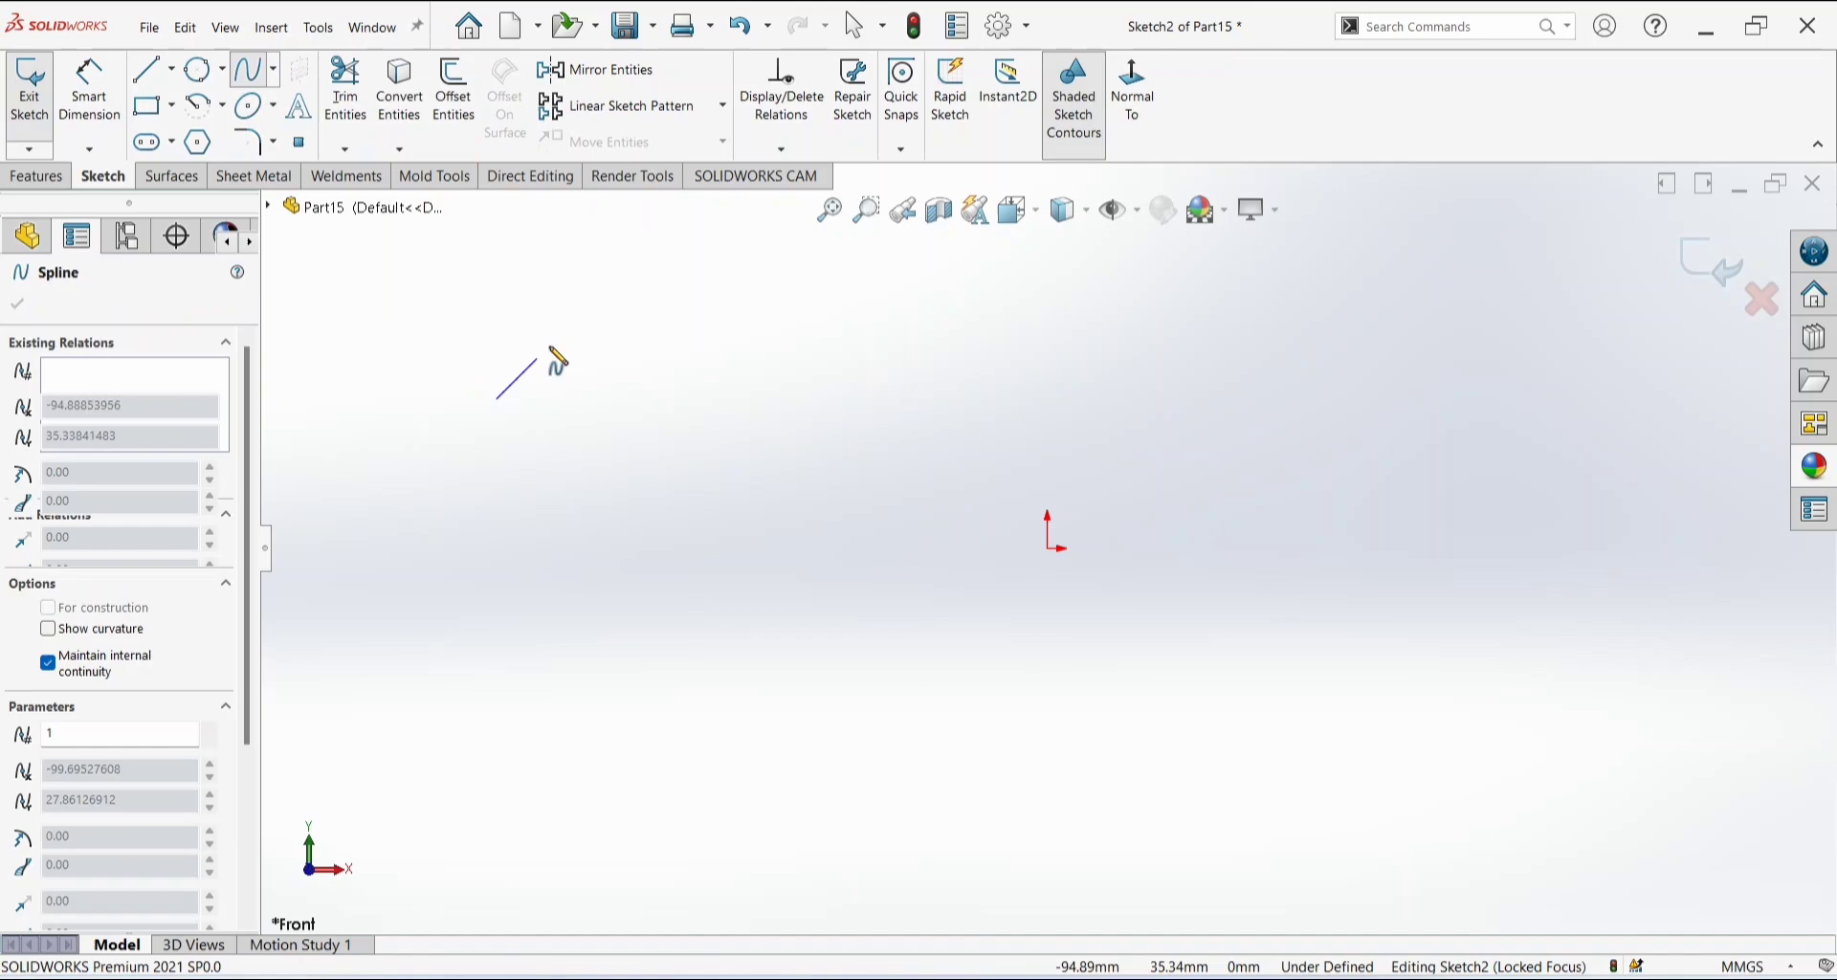
{"action": "left_click", "coordinate": [673, 305]}
{"action": "left_click", "coordinate": [786, 396]}
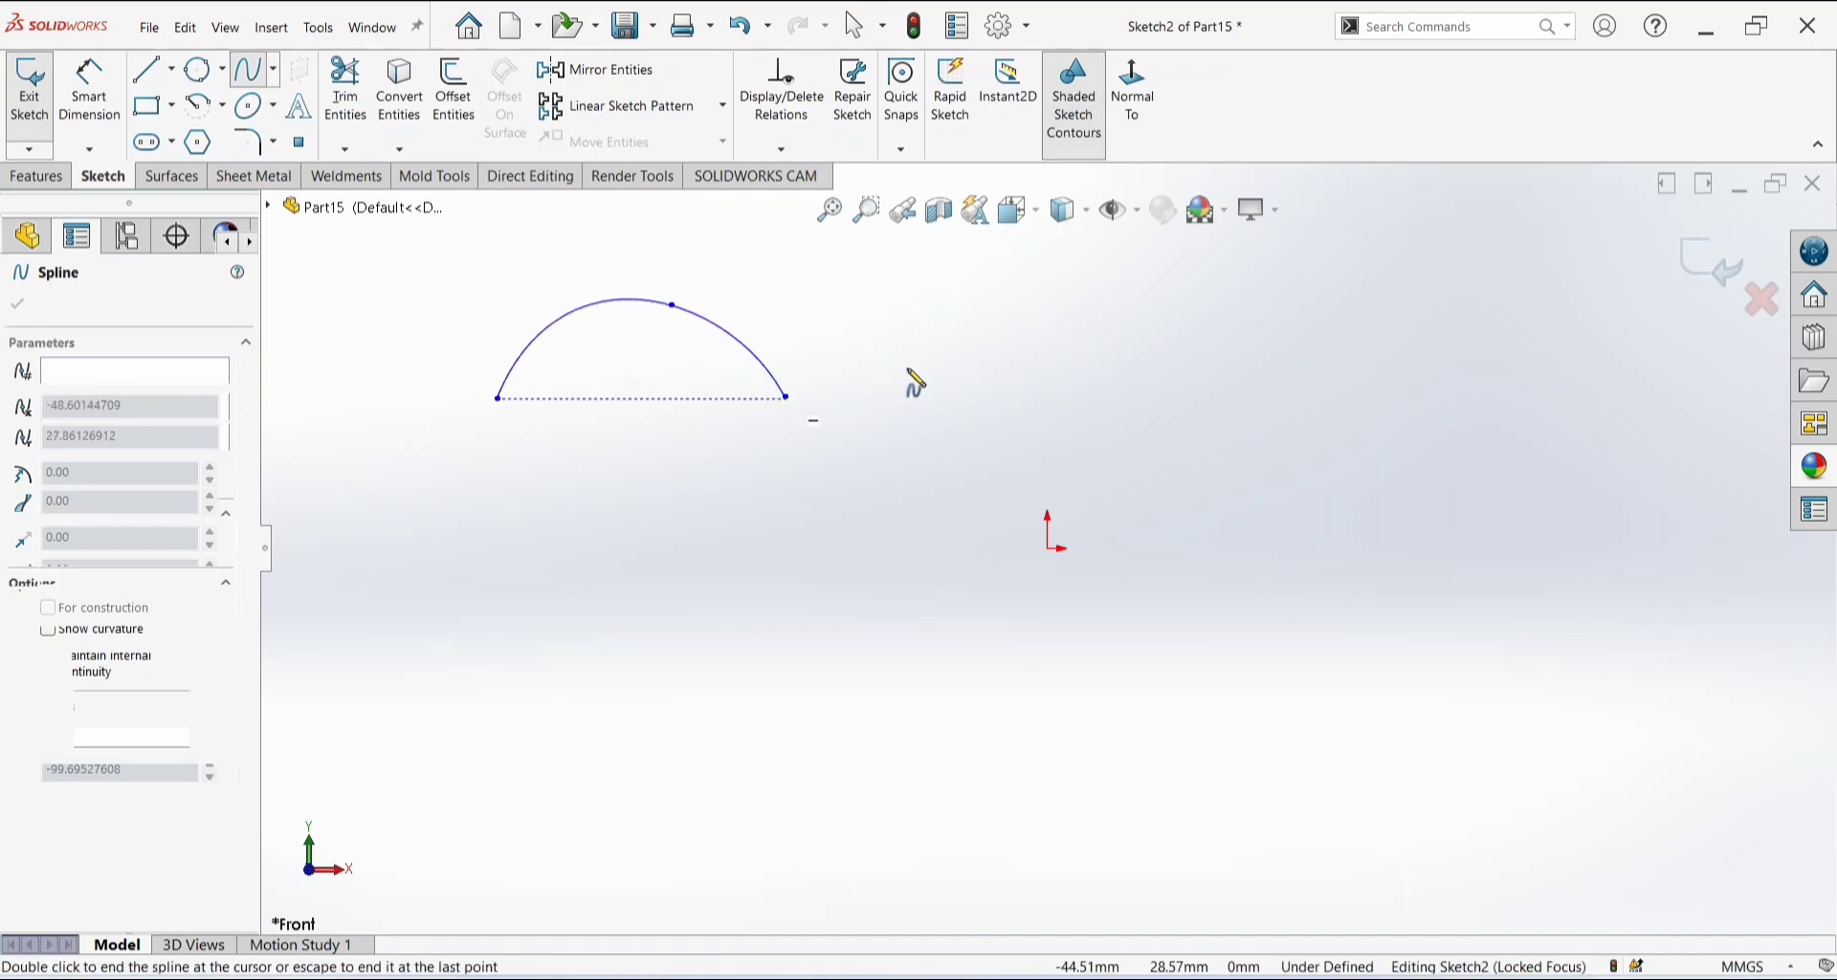
{"action": "left_click", "coordinate": [1001, 303]}
{"action": "left_click", "coordinate": [1211, 369]}
{"action": "double_click", "coordinate": [1381, 287]}
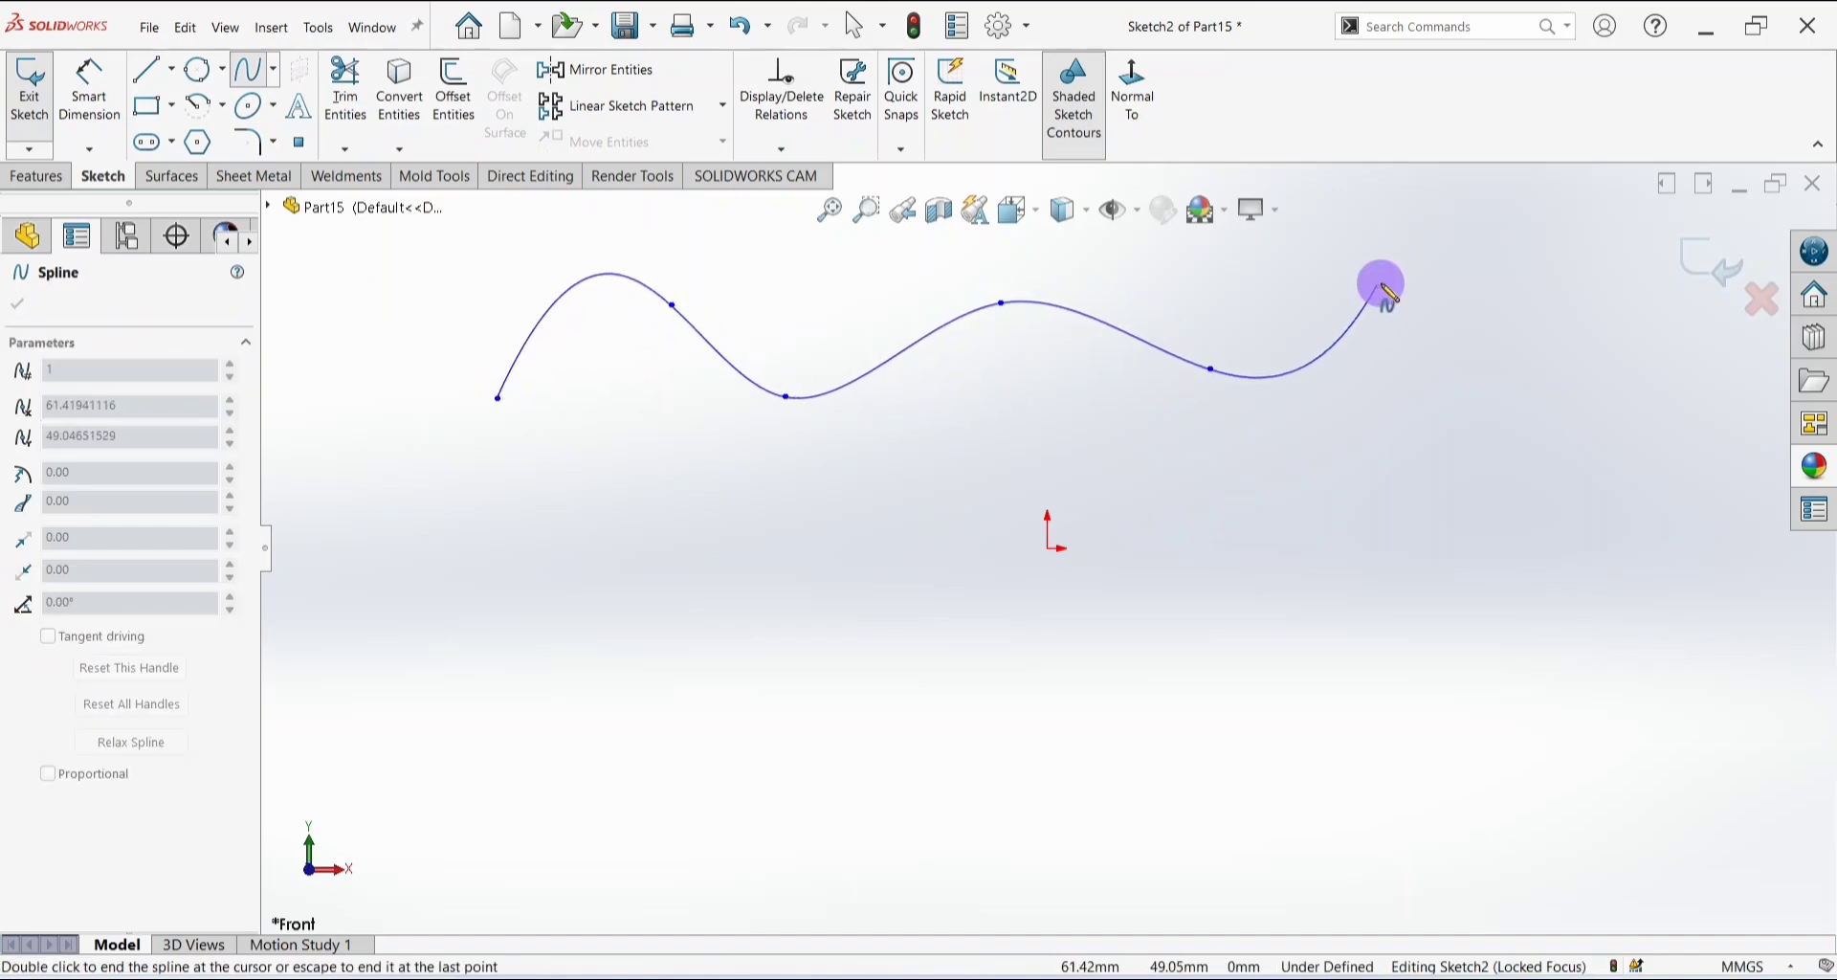
{"action": "left_click", "coordinate": [1473, 358]}
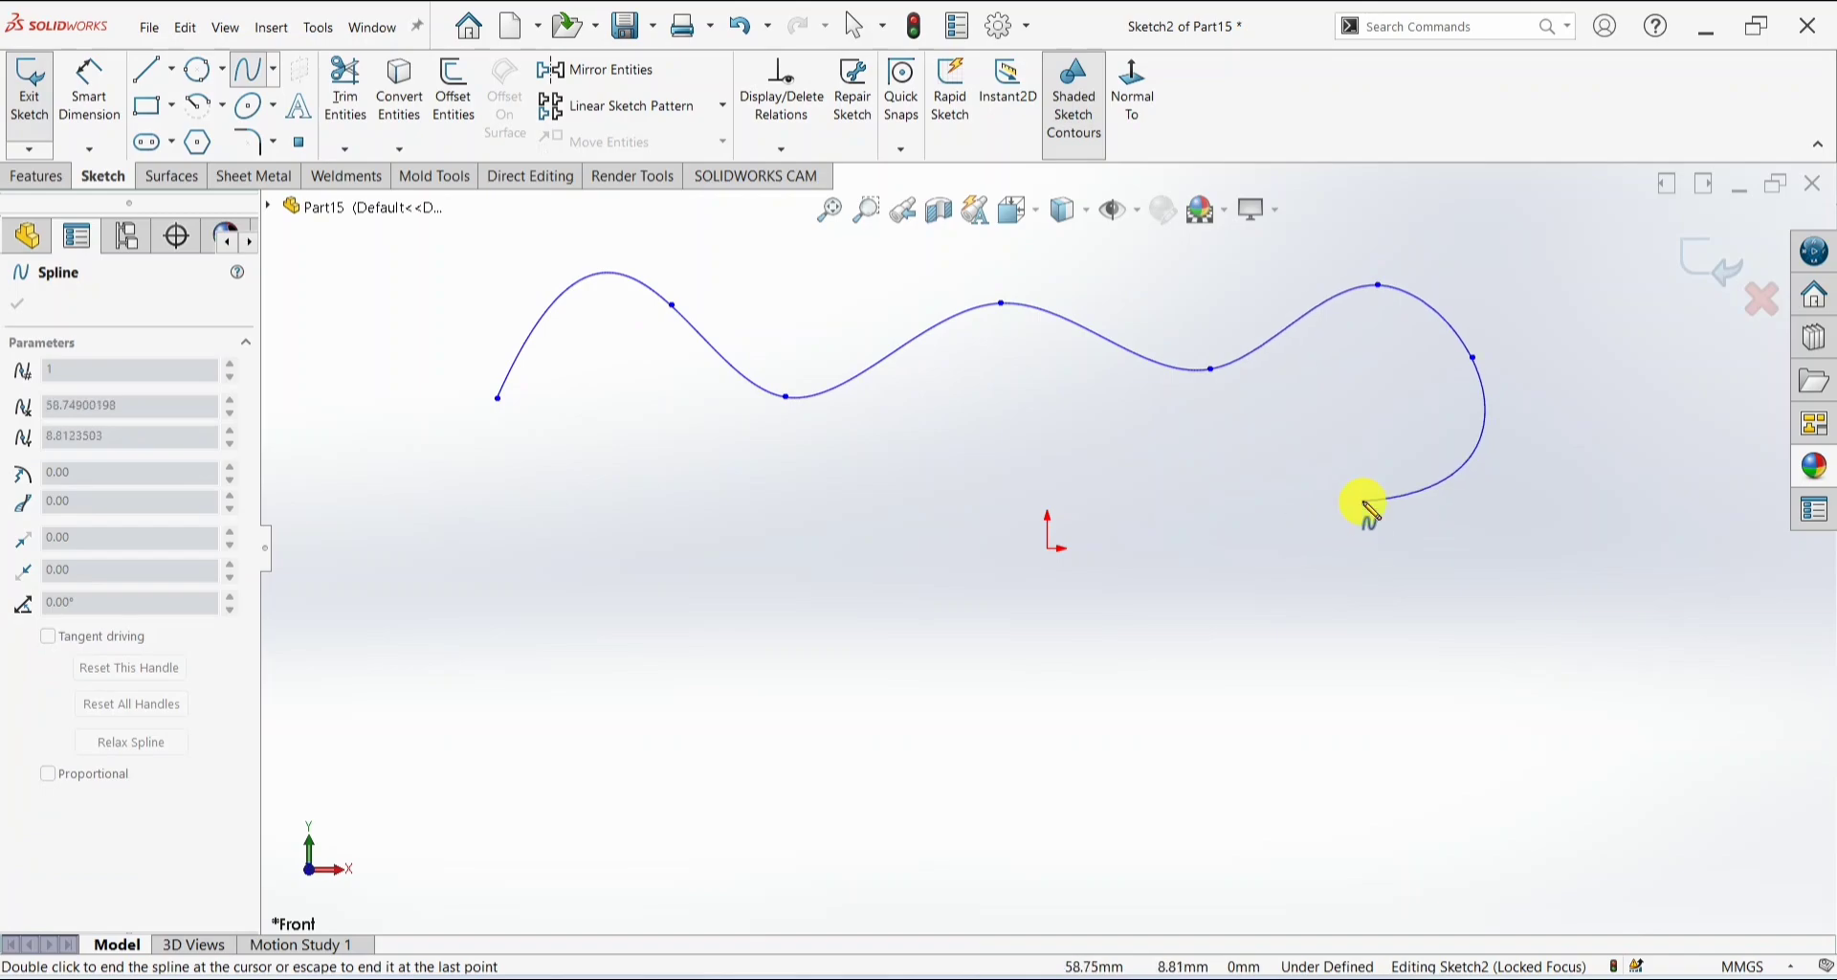
{"action": "right_click", "coordinate": [1369, 507]}
{"action": "left_click", "coordinate": [1420, 520]}
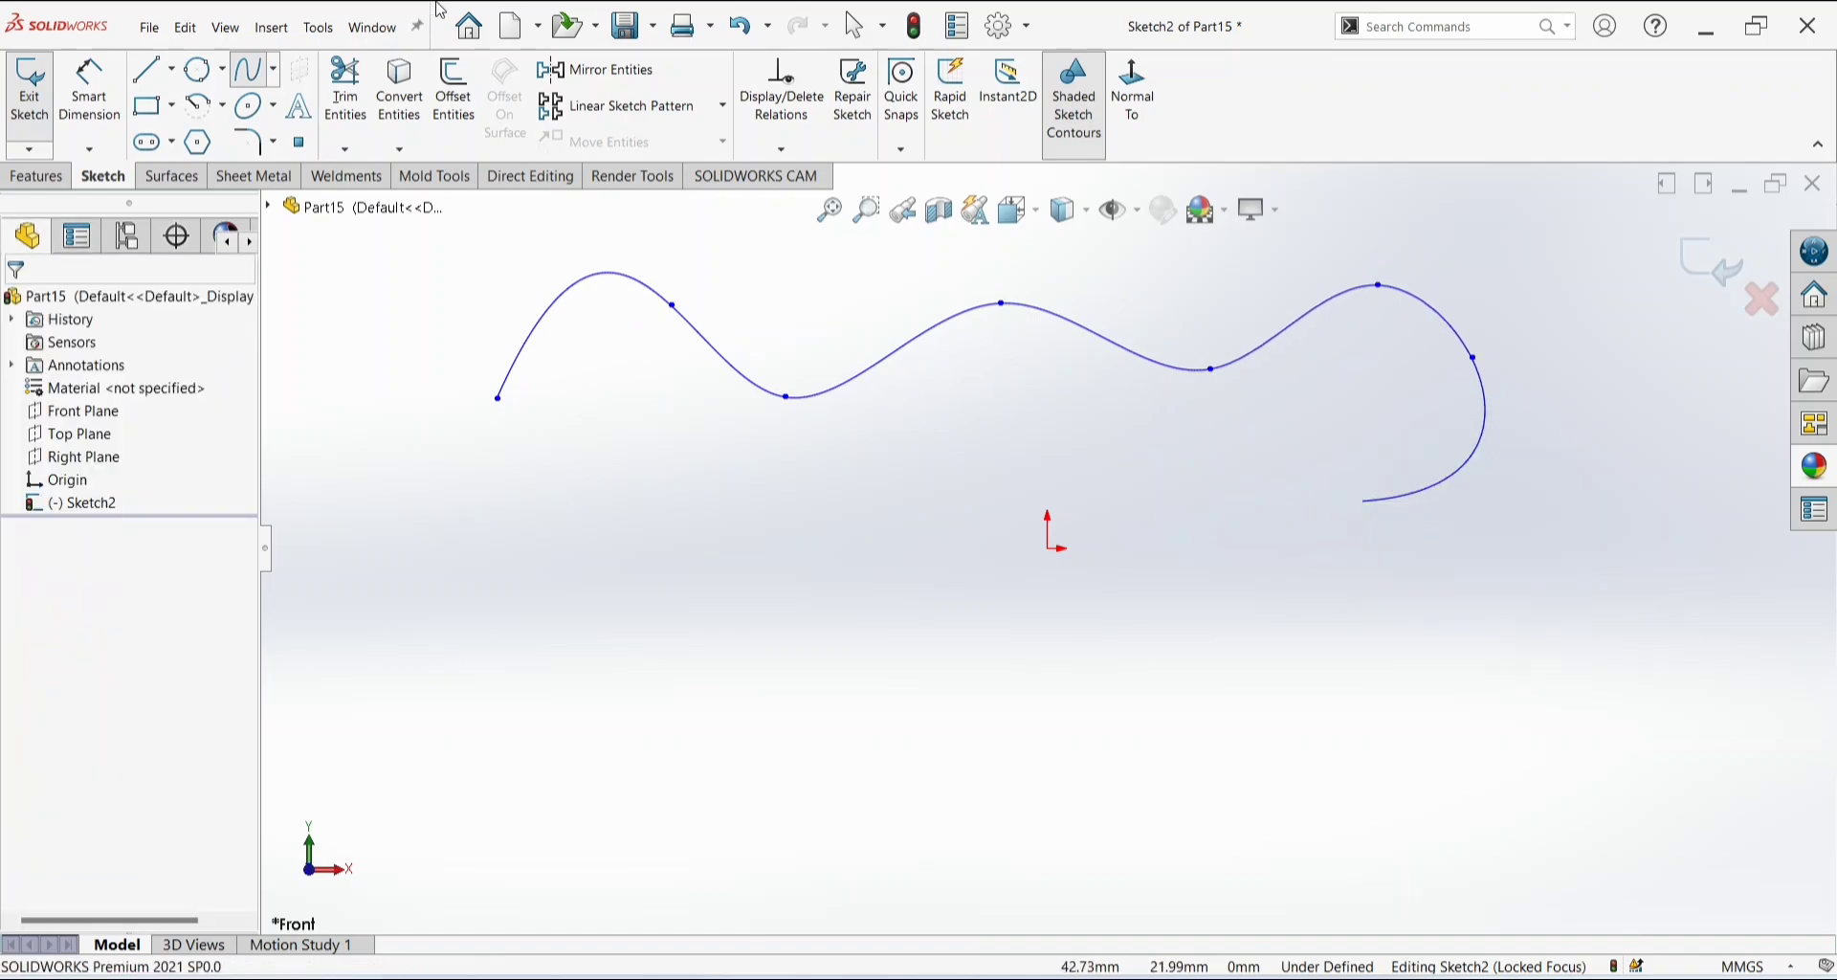
Sketch a style spline below the first spline, with zigzag control vertices running from left of the origin to its right.
{"action": "left_click", "coordinate": [283, 75]}
{"action": "left_click", "coordinate": [292, 115]}
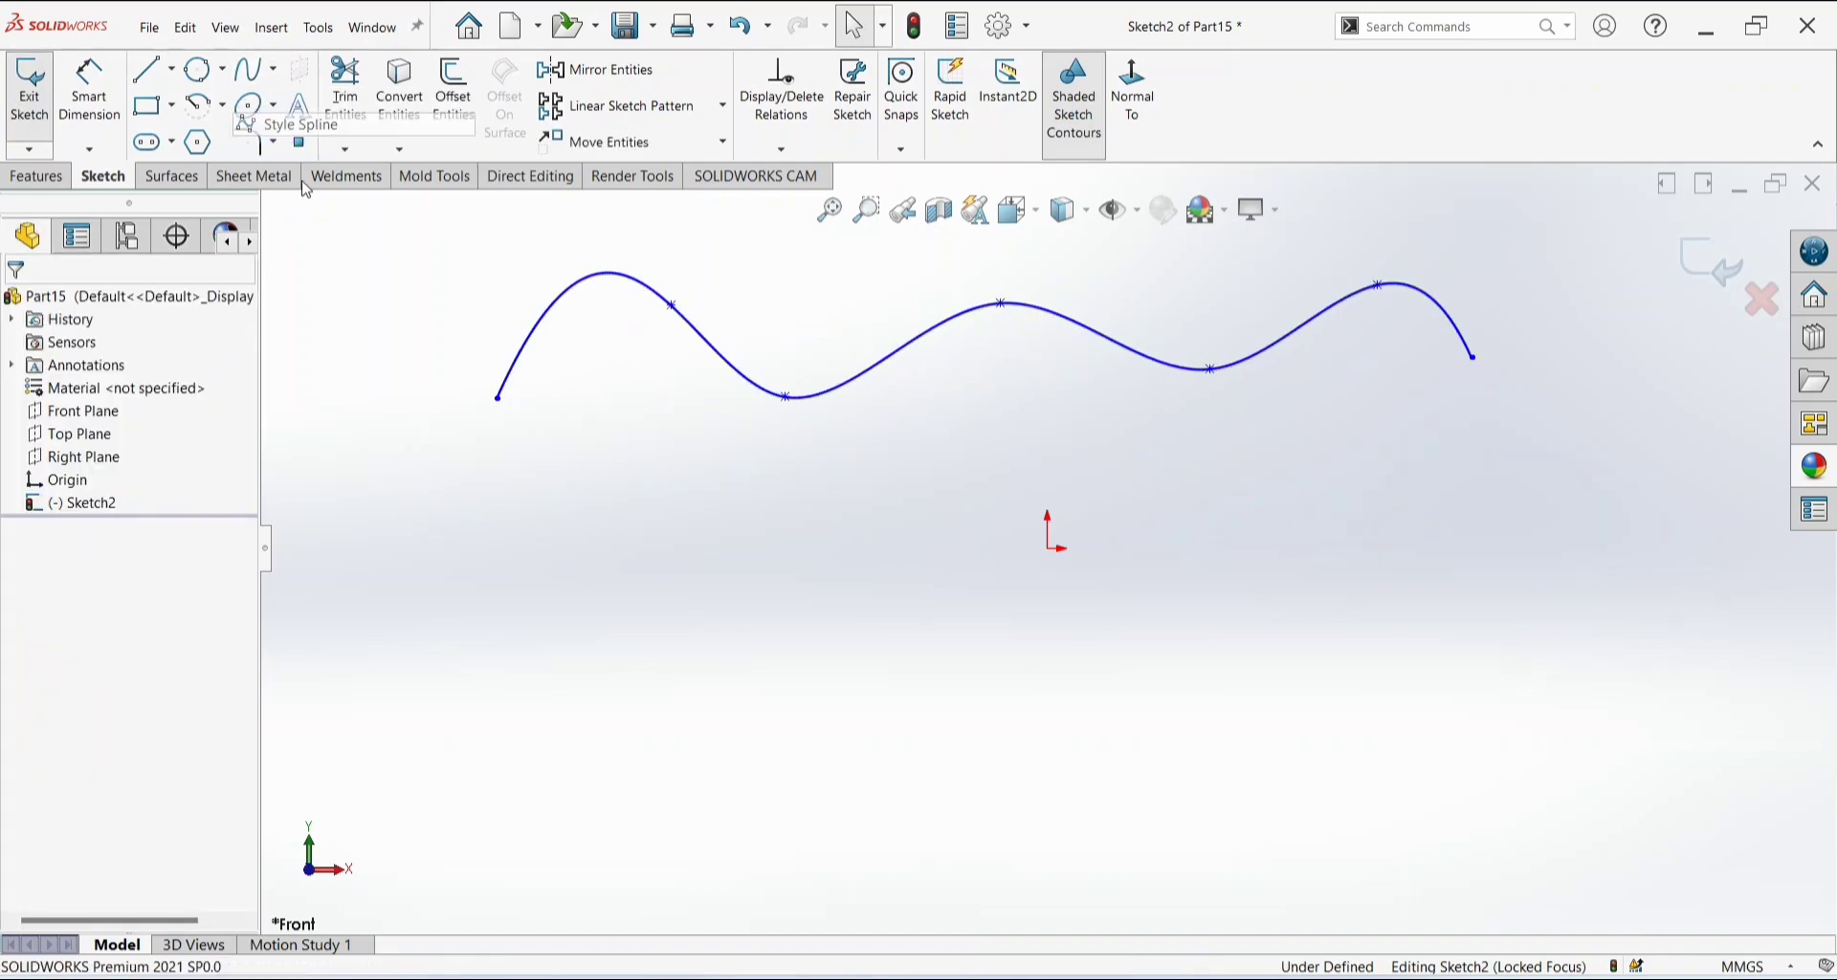
{"action": "left_click", "coordinate": [450, 557]}
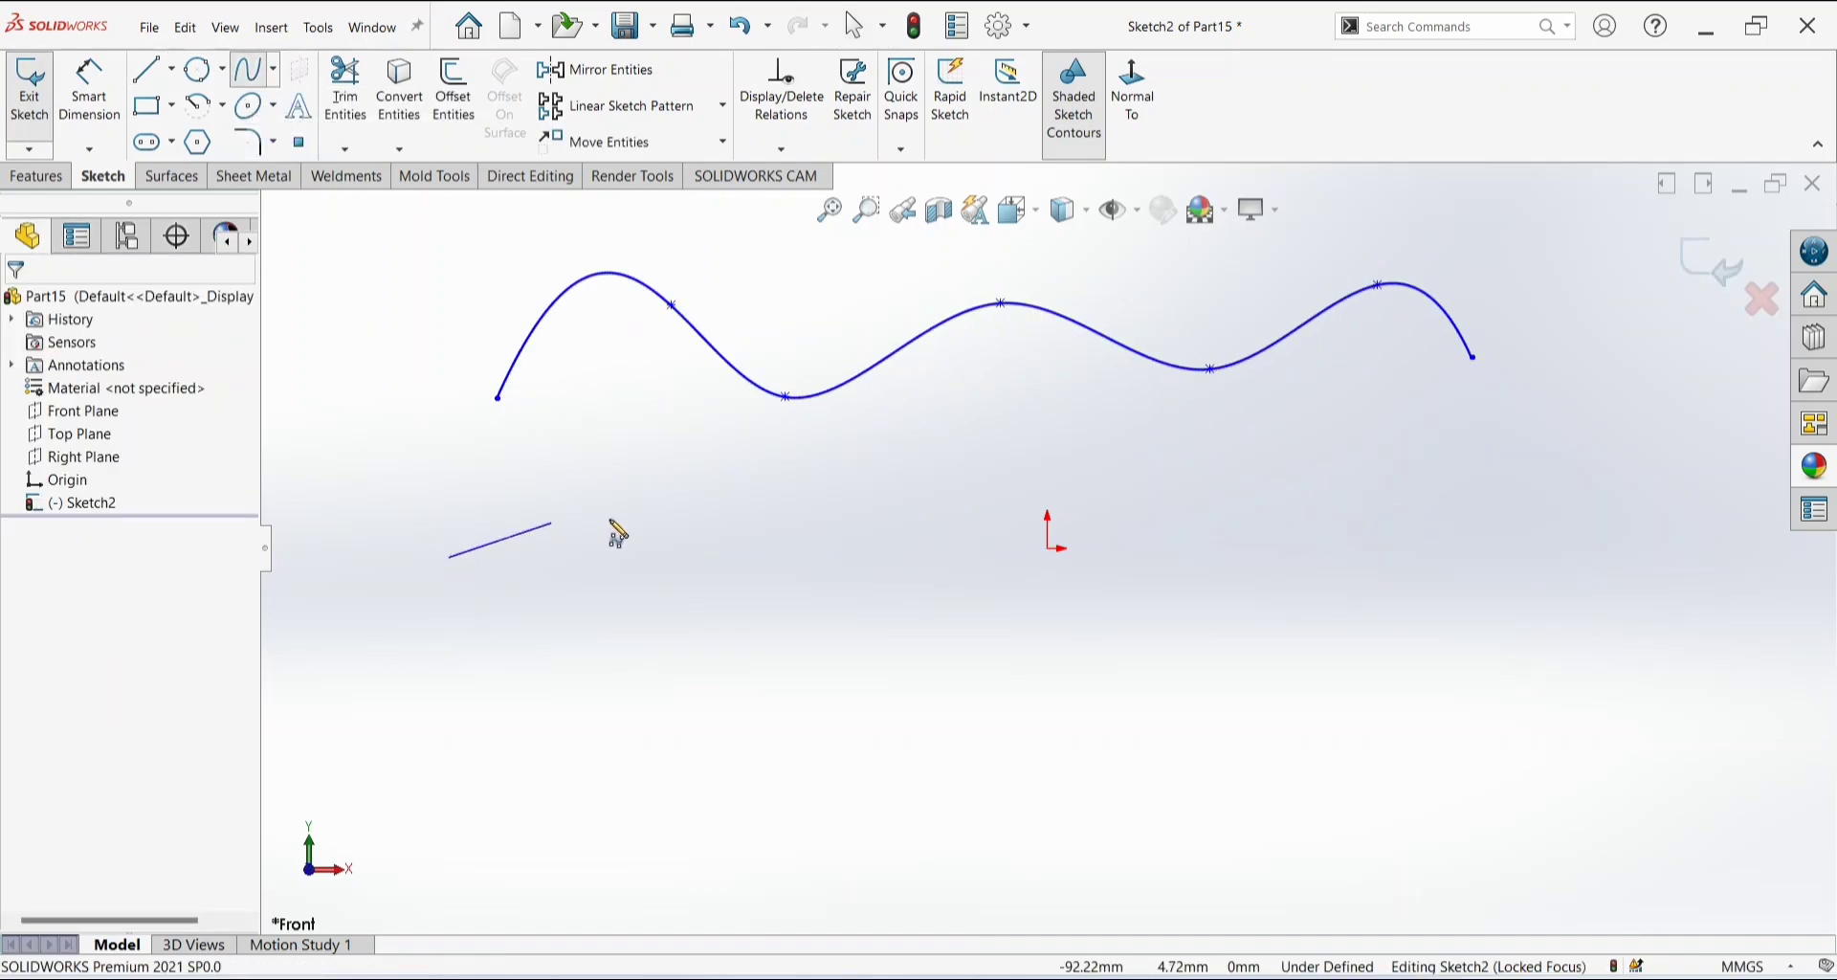
{"action": "left_click", "coordinate": [786, 614]}
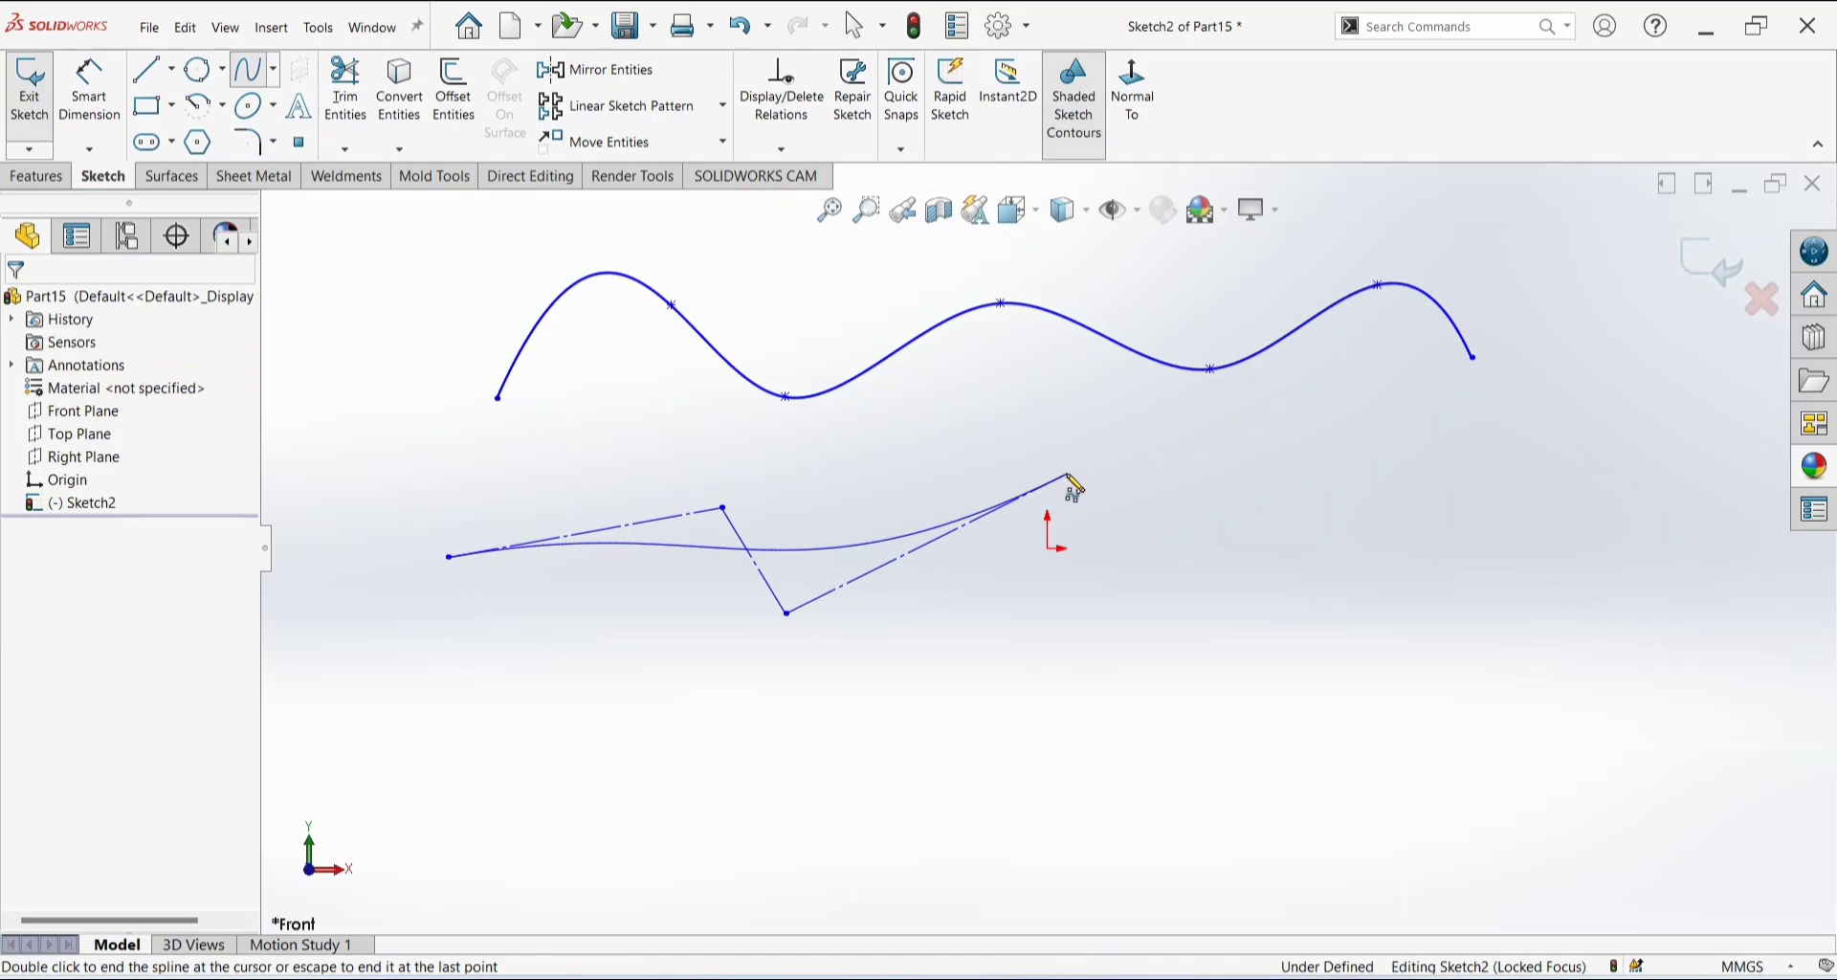
{"action": "left_click", "coordinate": [1068, 472]}
{"action": "left_click", "coordinate": [1295, 631]}
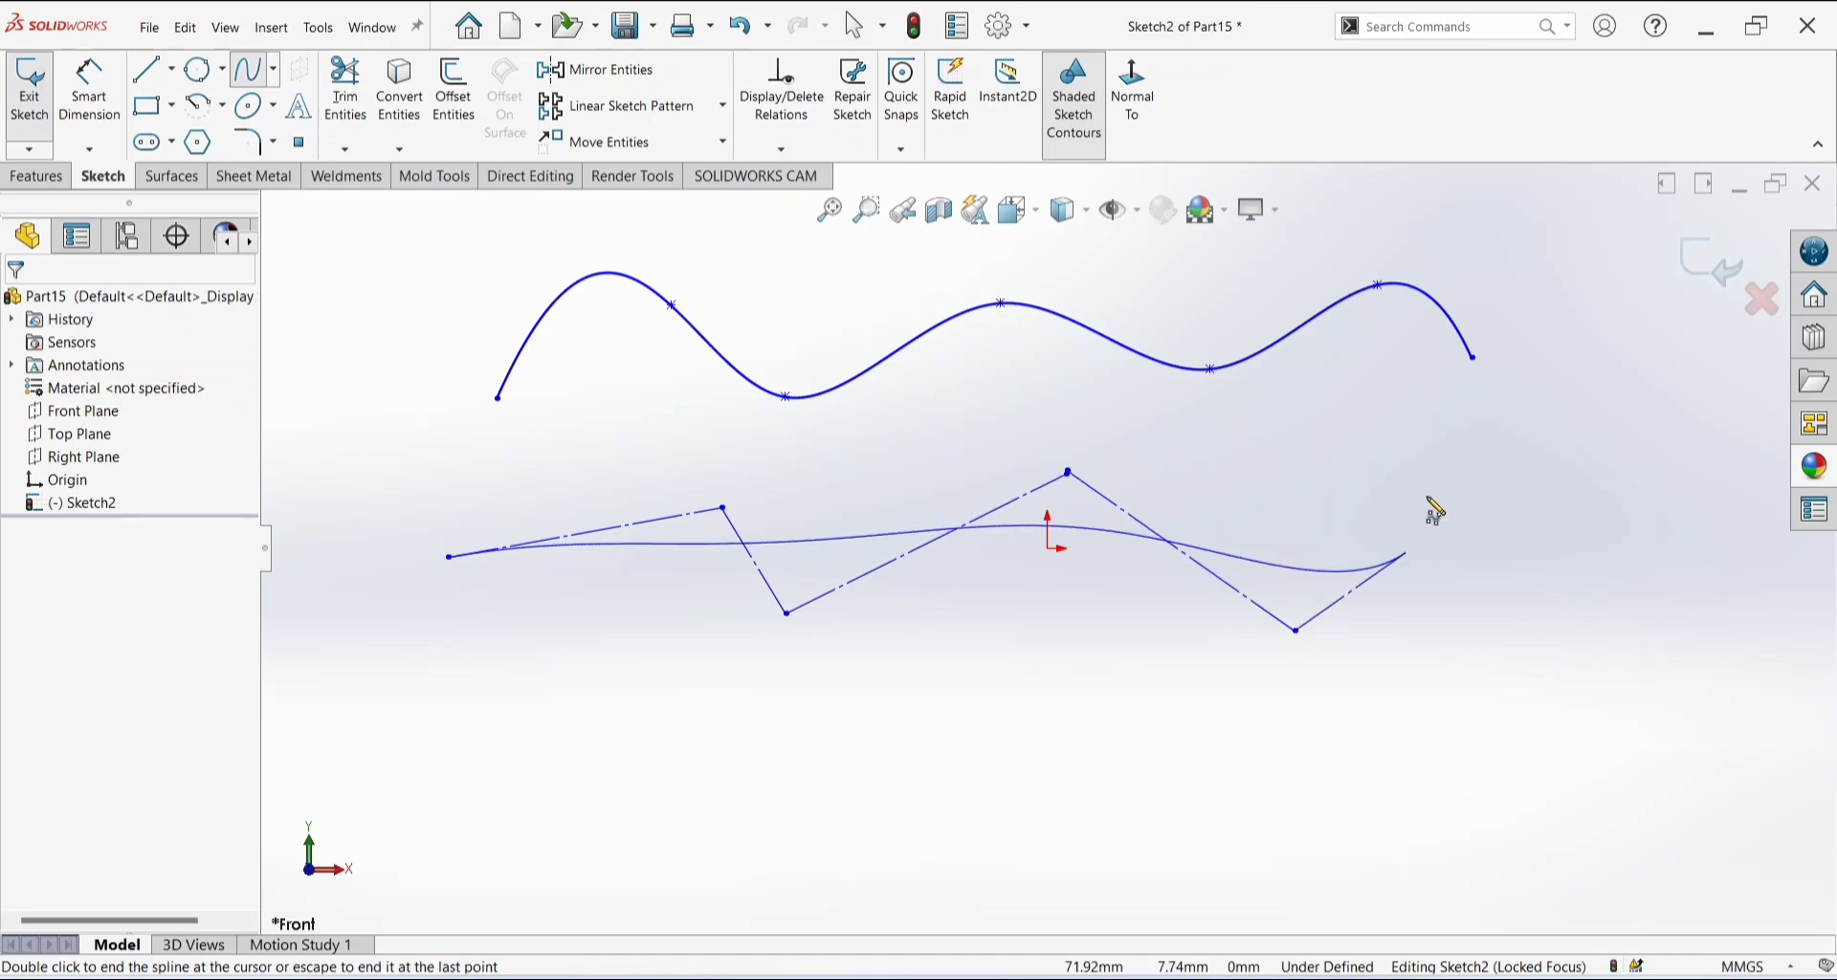
{"action": "left_click", "coordinate": [1423, 436]}
{"action": "left_click", "coordinate": [1547, 555]}
{"action": "right_click", "coordinate": [1355, 746]}
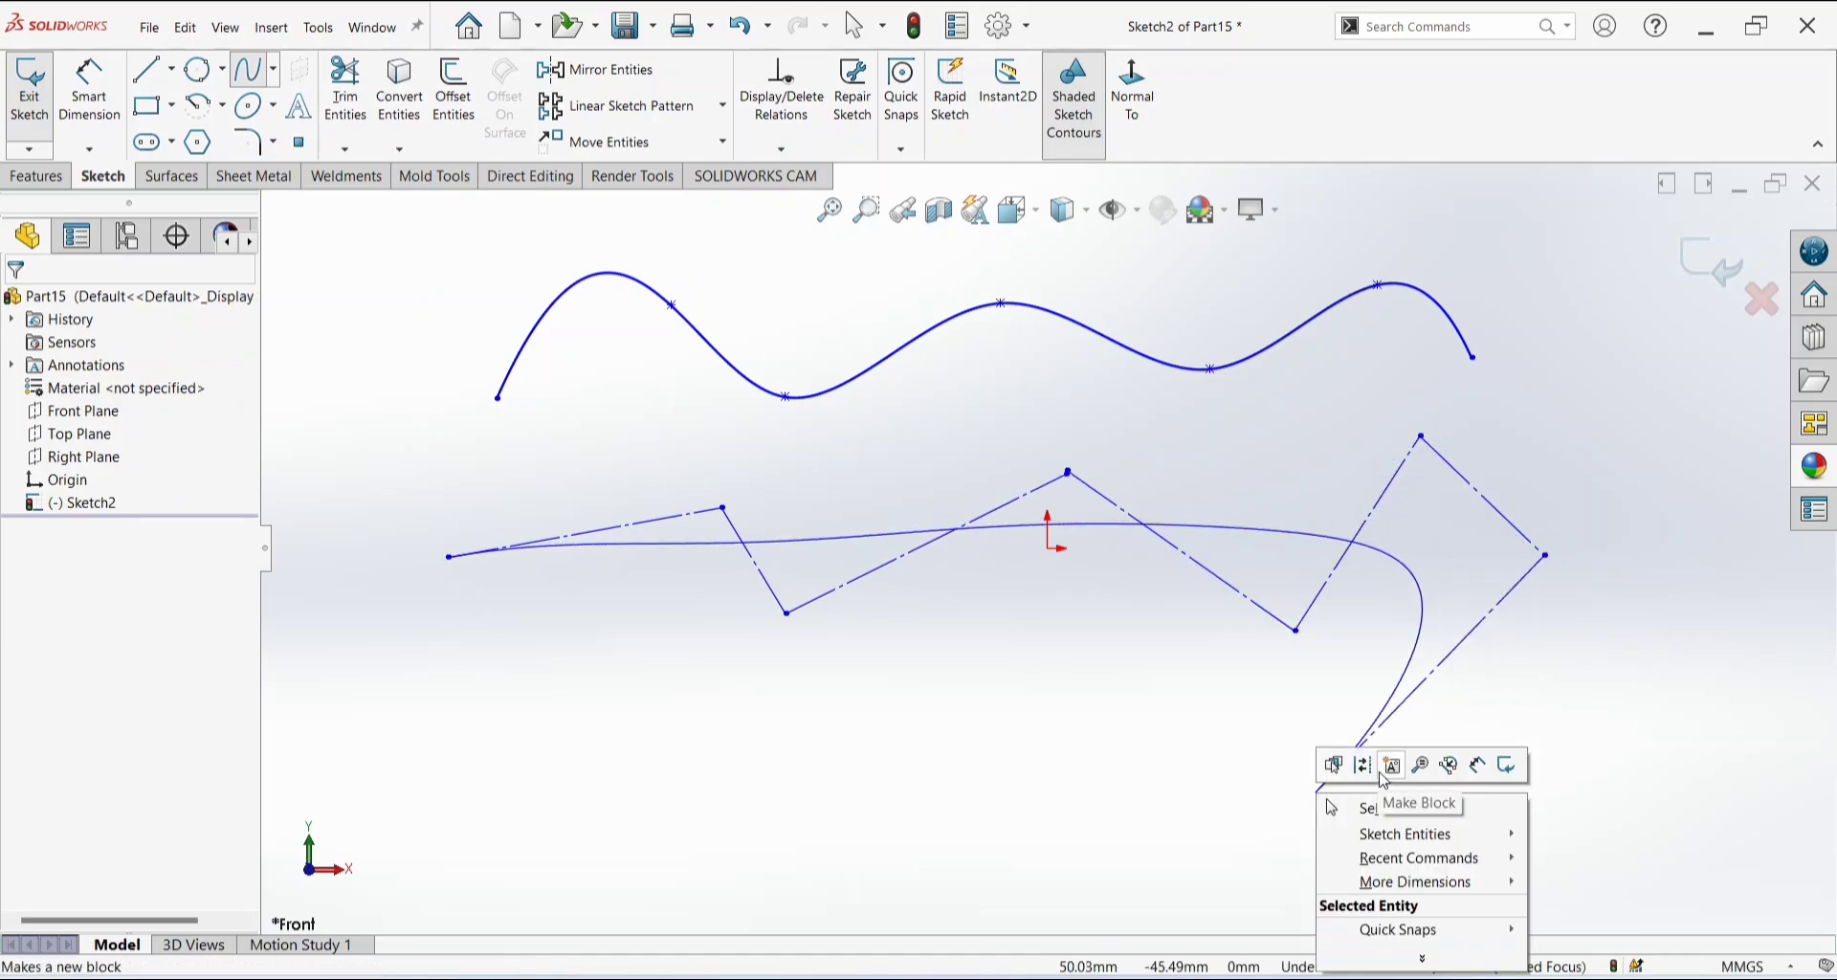
{"action": "left_click", "coordinate": [1393, 802]}
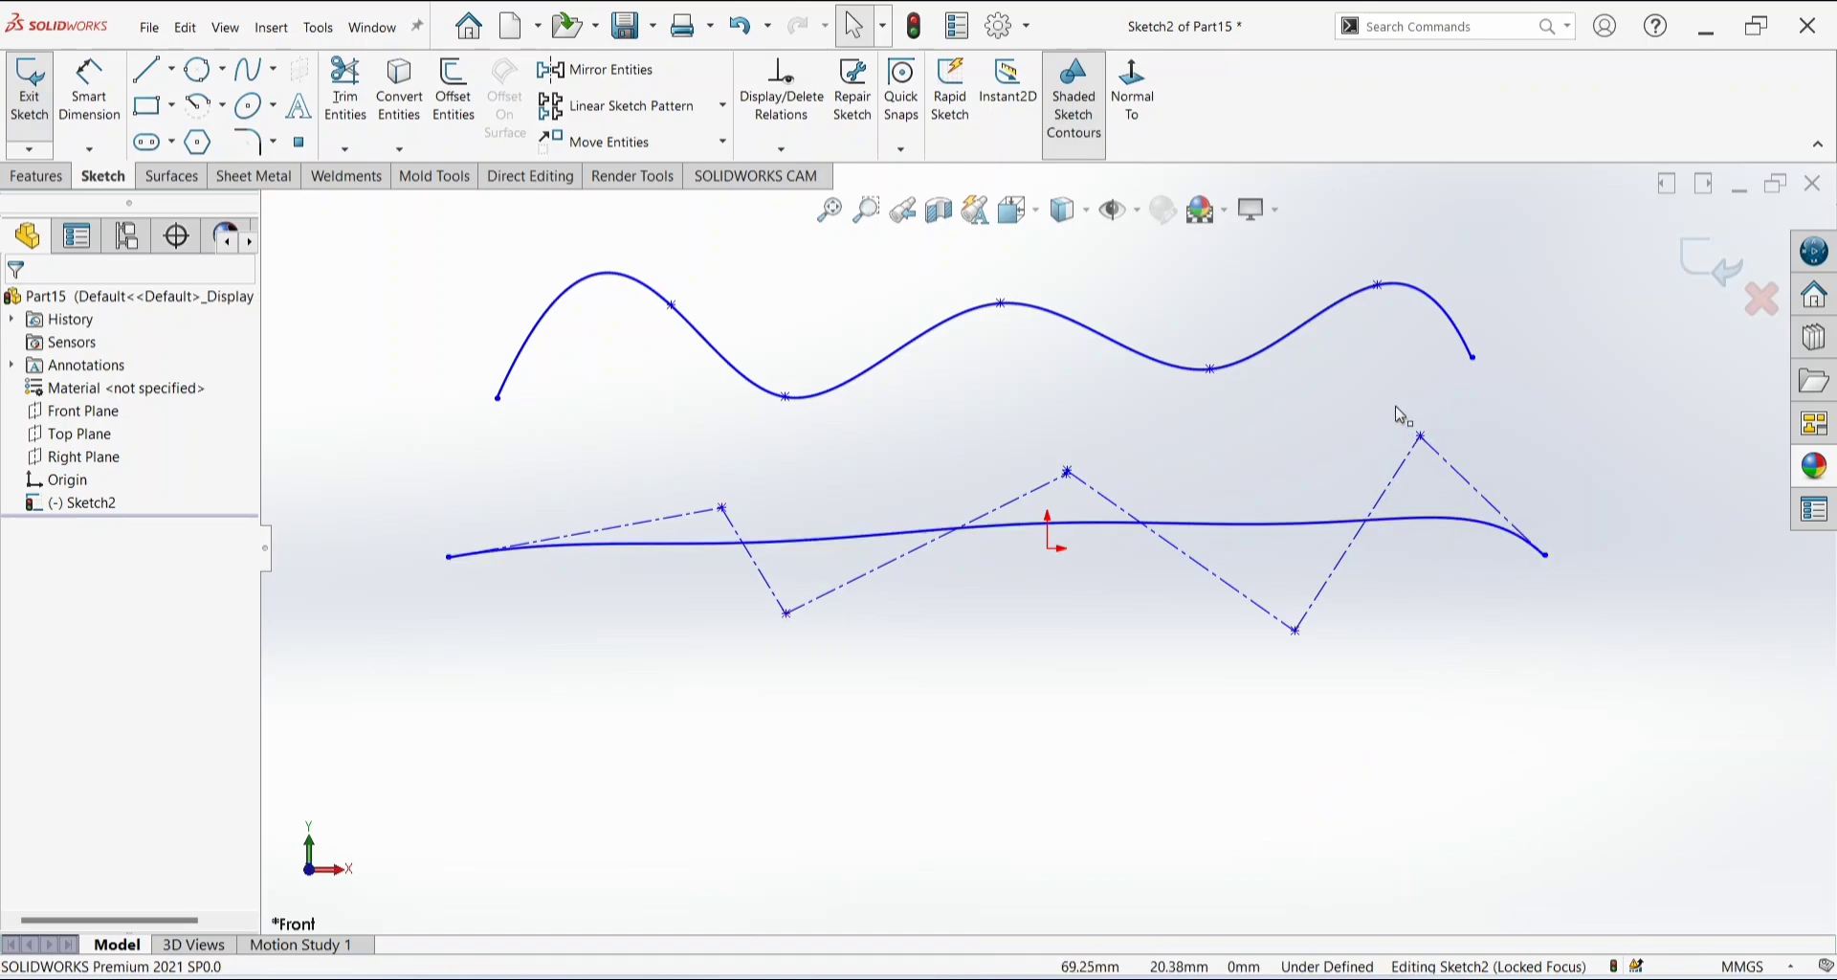
Reshape the upper spline by moving its two rightmost interior points to about (75.1, 43.7) and (34.5, 16.6) mm.
{"action": "left_click_drag", "start_coordinate": [1379, 285], "coordinate": [1469, 327]}
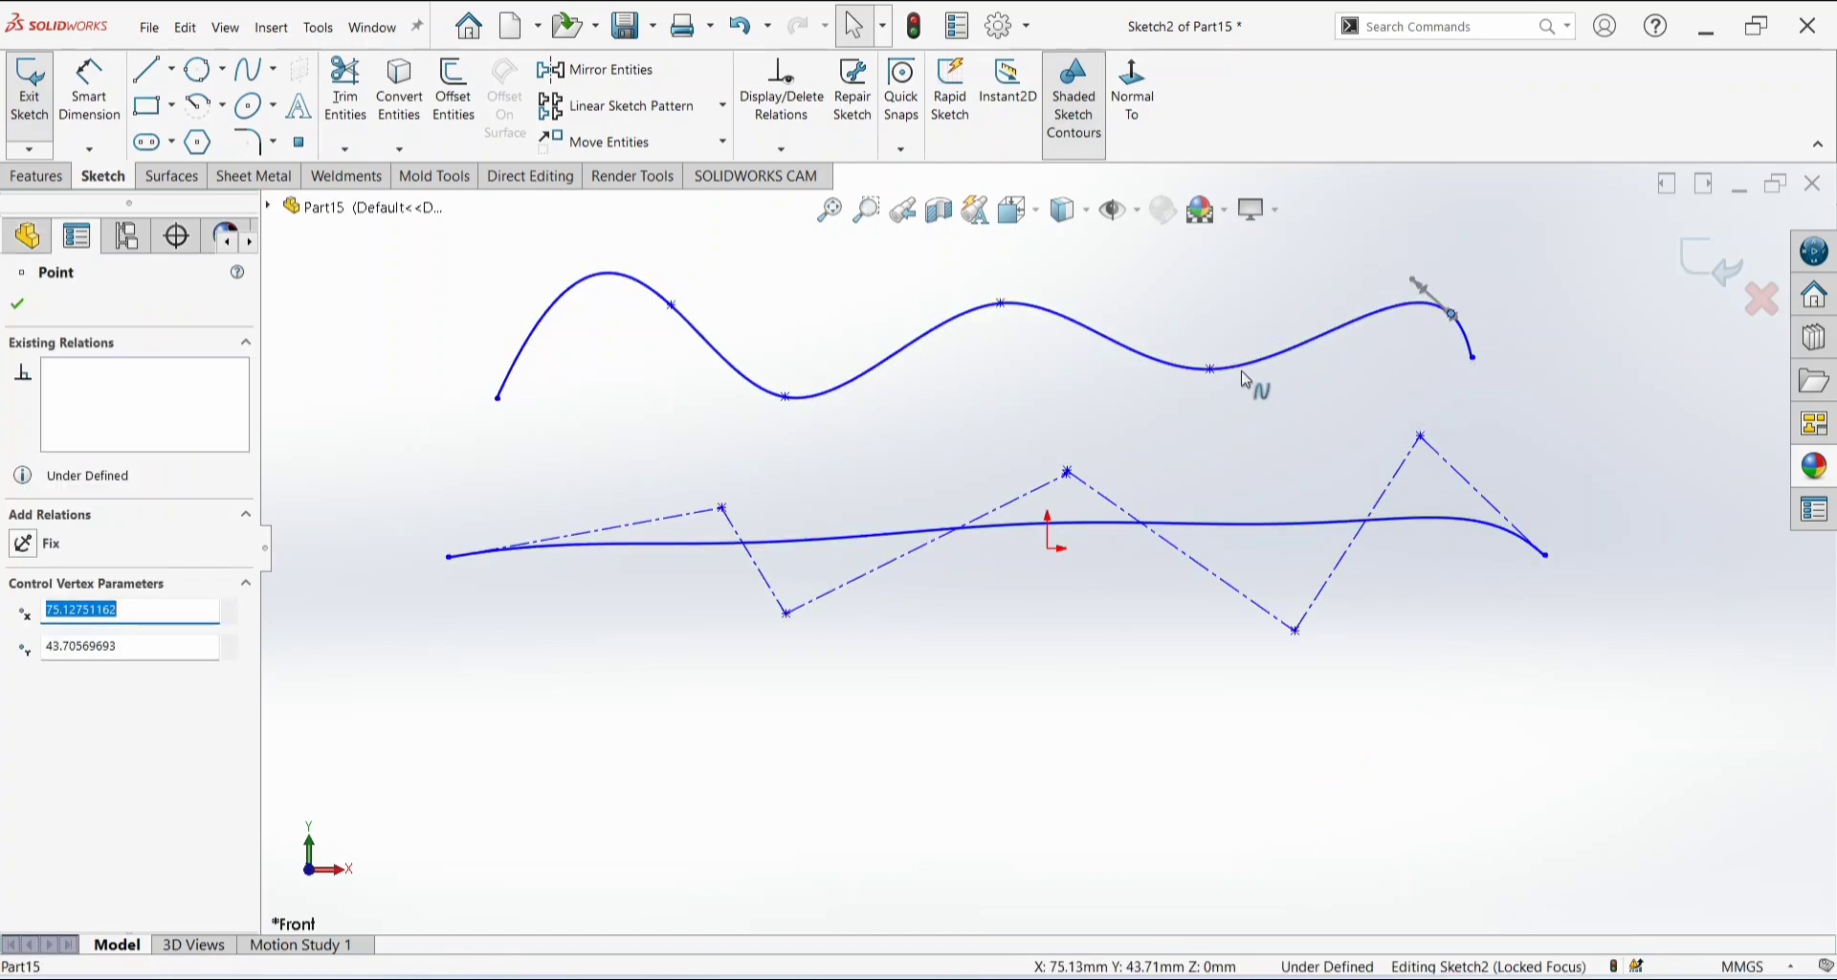
{"action": "left_click_drag", "start_coordinate": [1212, 369], "coordinate": [1235, 459]}
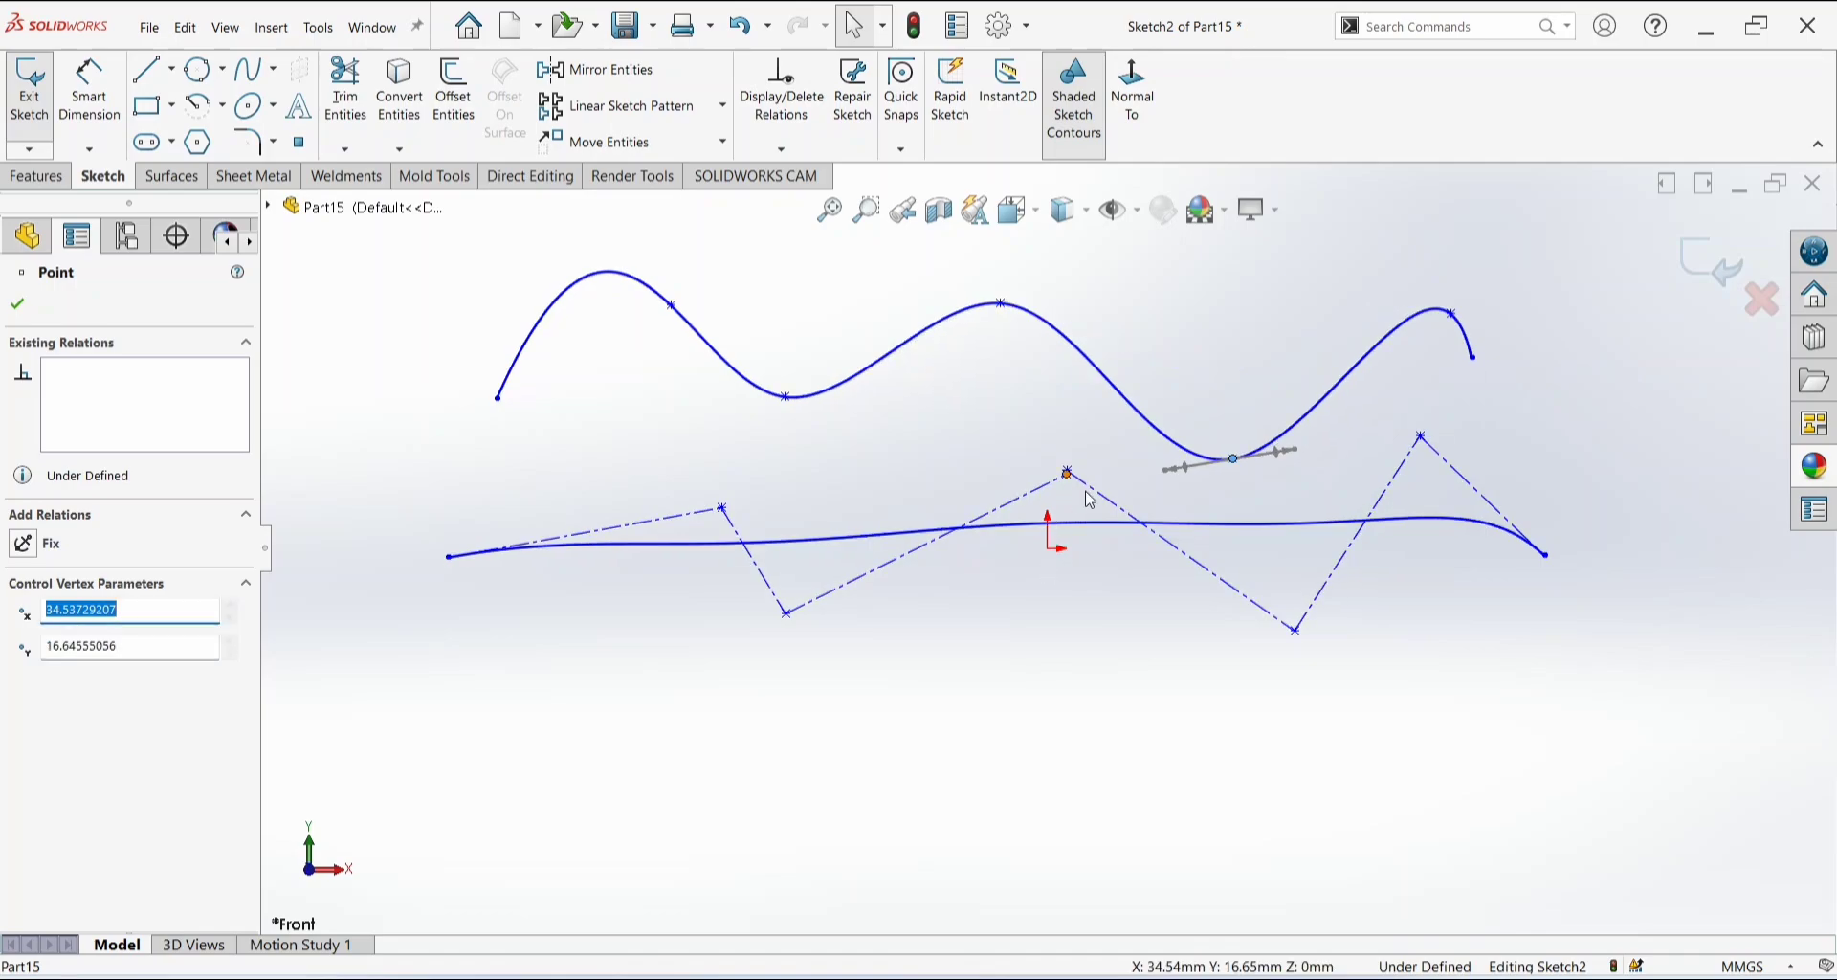
Reshape the style spline by moving its two lower control vertices to about (33.5, -29.8) and (-11.4, 31.8) mm.
{"action": "left_click_drag", "start_coordinate": [1296, 634], "coordinate": [1228, 710]}
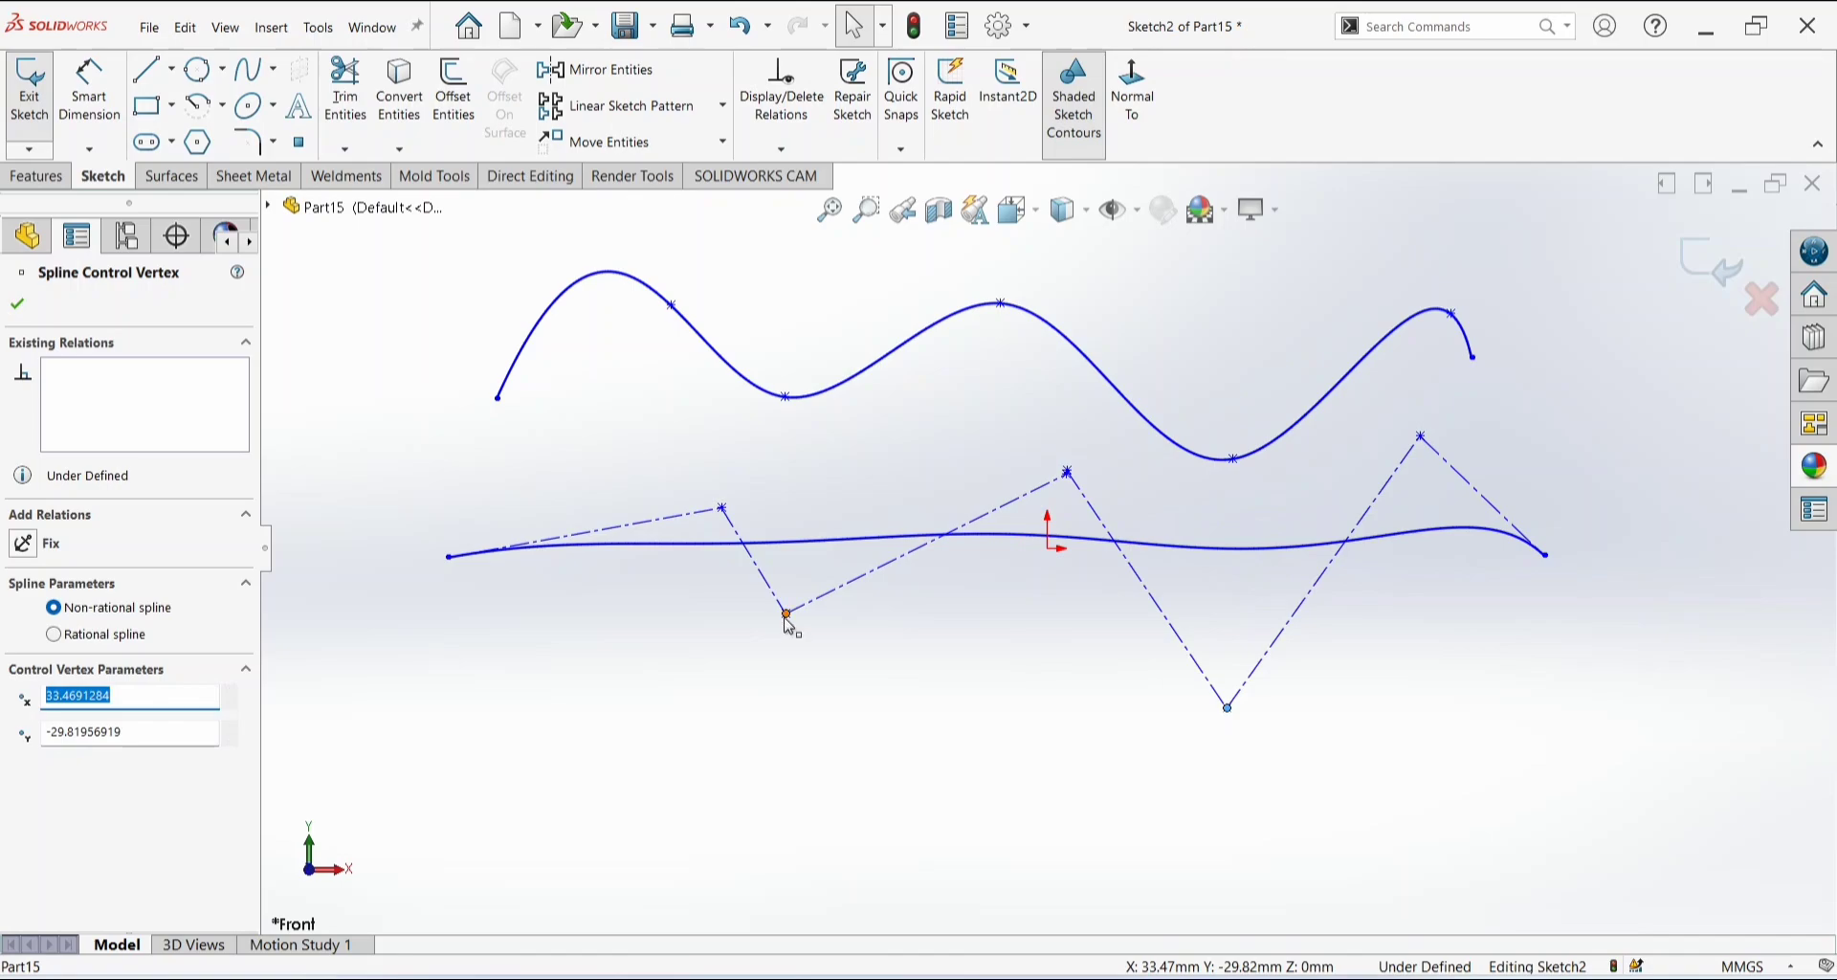
{"action": "left_click_drag", "start_coordinate": [786, 617], "coordinate": [797, 474]}
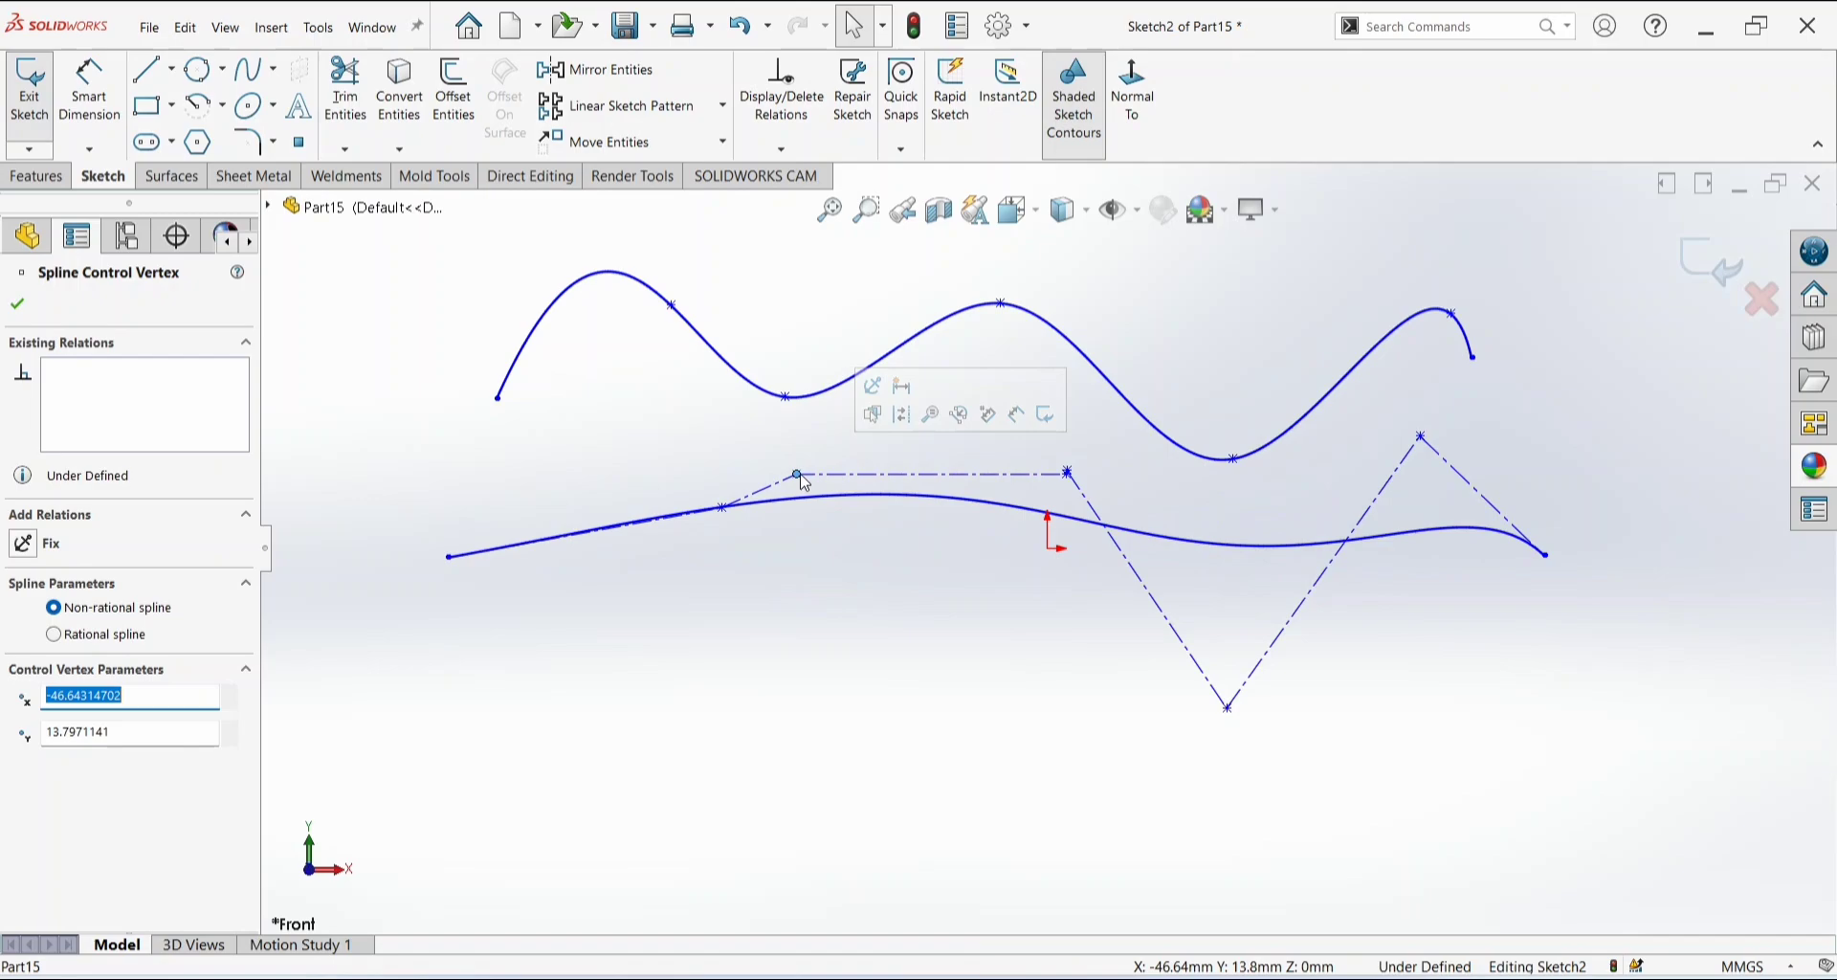
{"action": "left_click_drag", "start_coordinate": [803, 478], "coordinate": [987, 379]}
{"action": "left_click", "coordinate": [274, 71]}
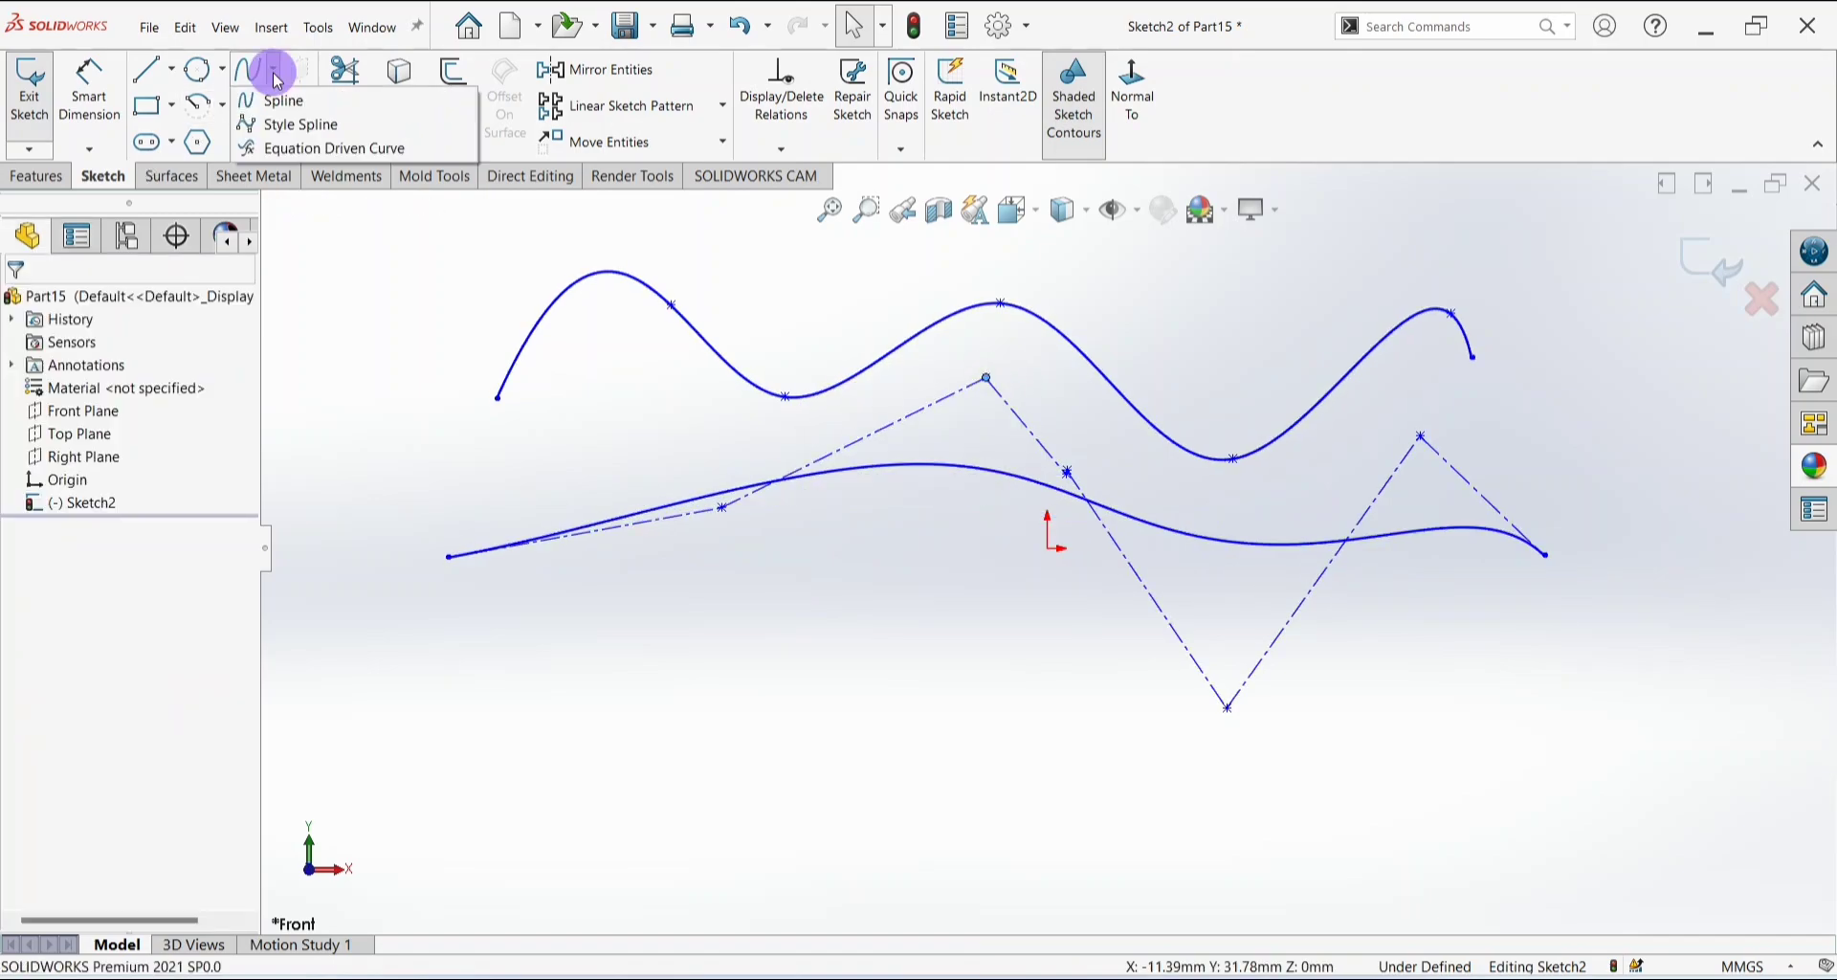
{"action": "left_click", "coordinate": [326, 149]}
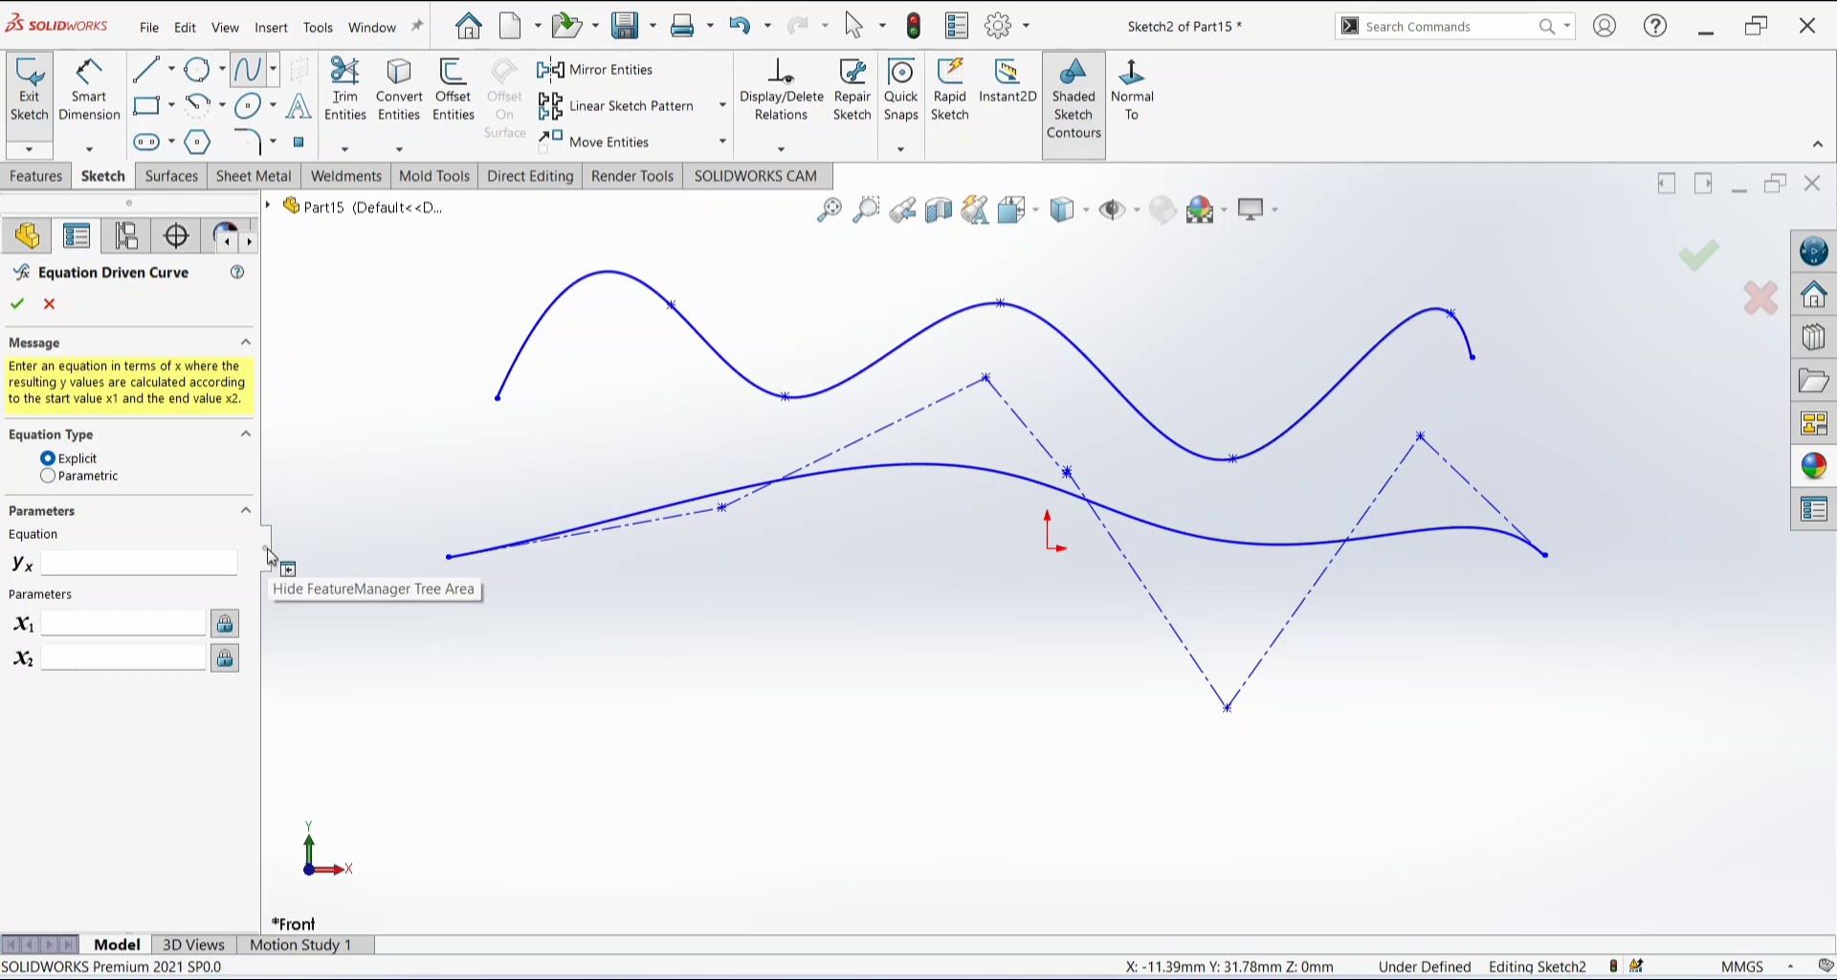
{"action": "left_click", "coordinate": [50, 303]}
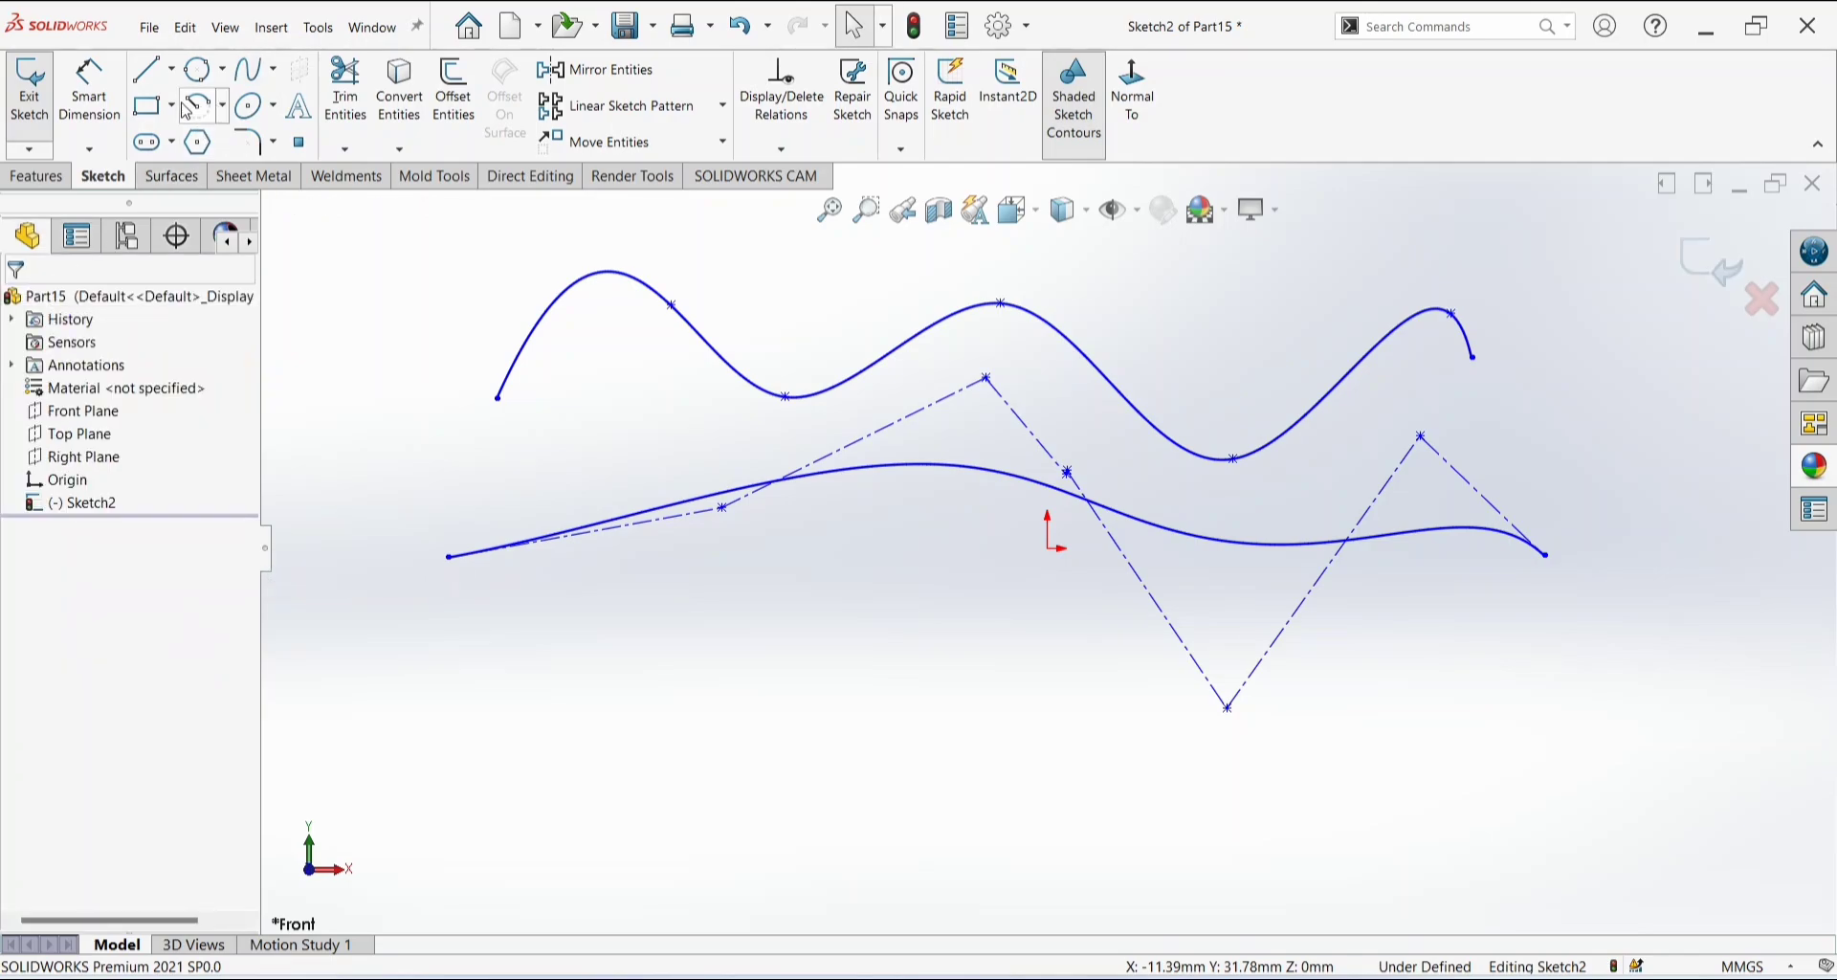
Delete both splines and sketch a corner rectangle about 72 by 44 mm to the upper left of the origin.
{"action": "key", "text": "ctrl+a"}
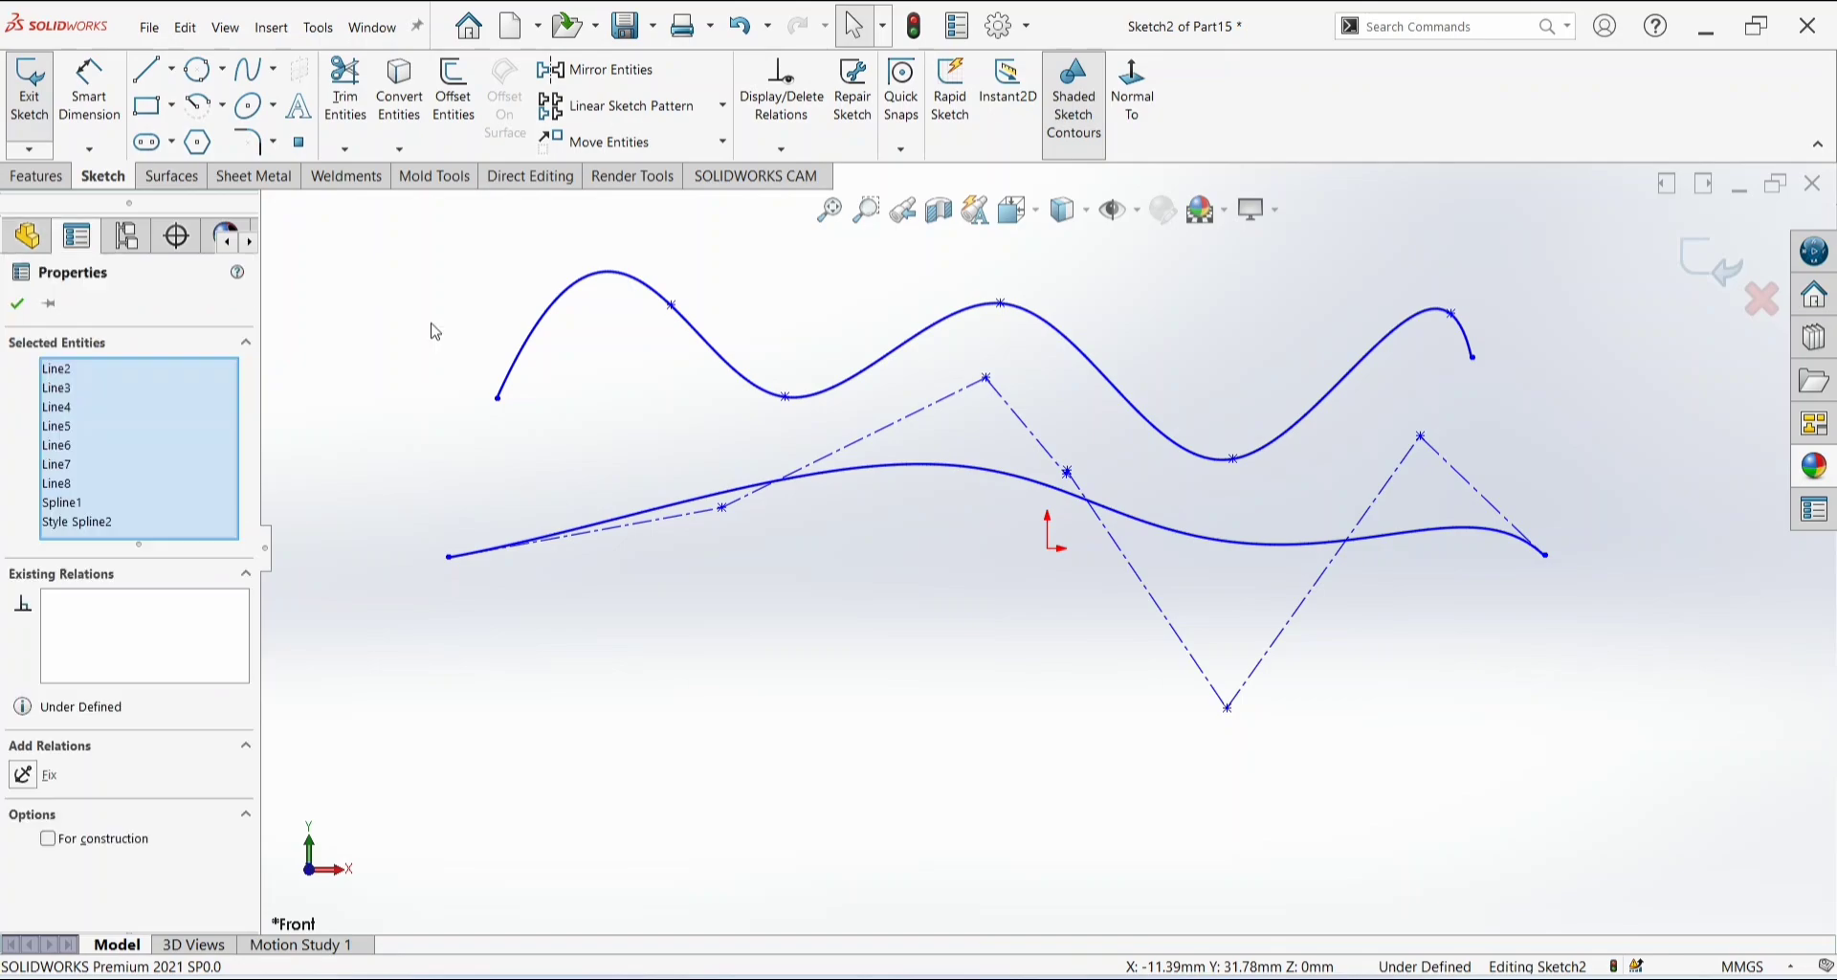
{"action": "key", "text": "Delete"}
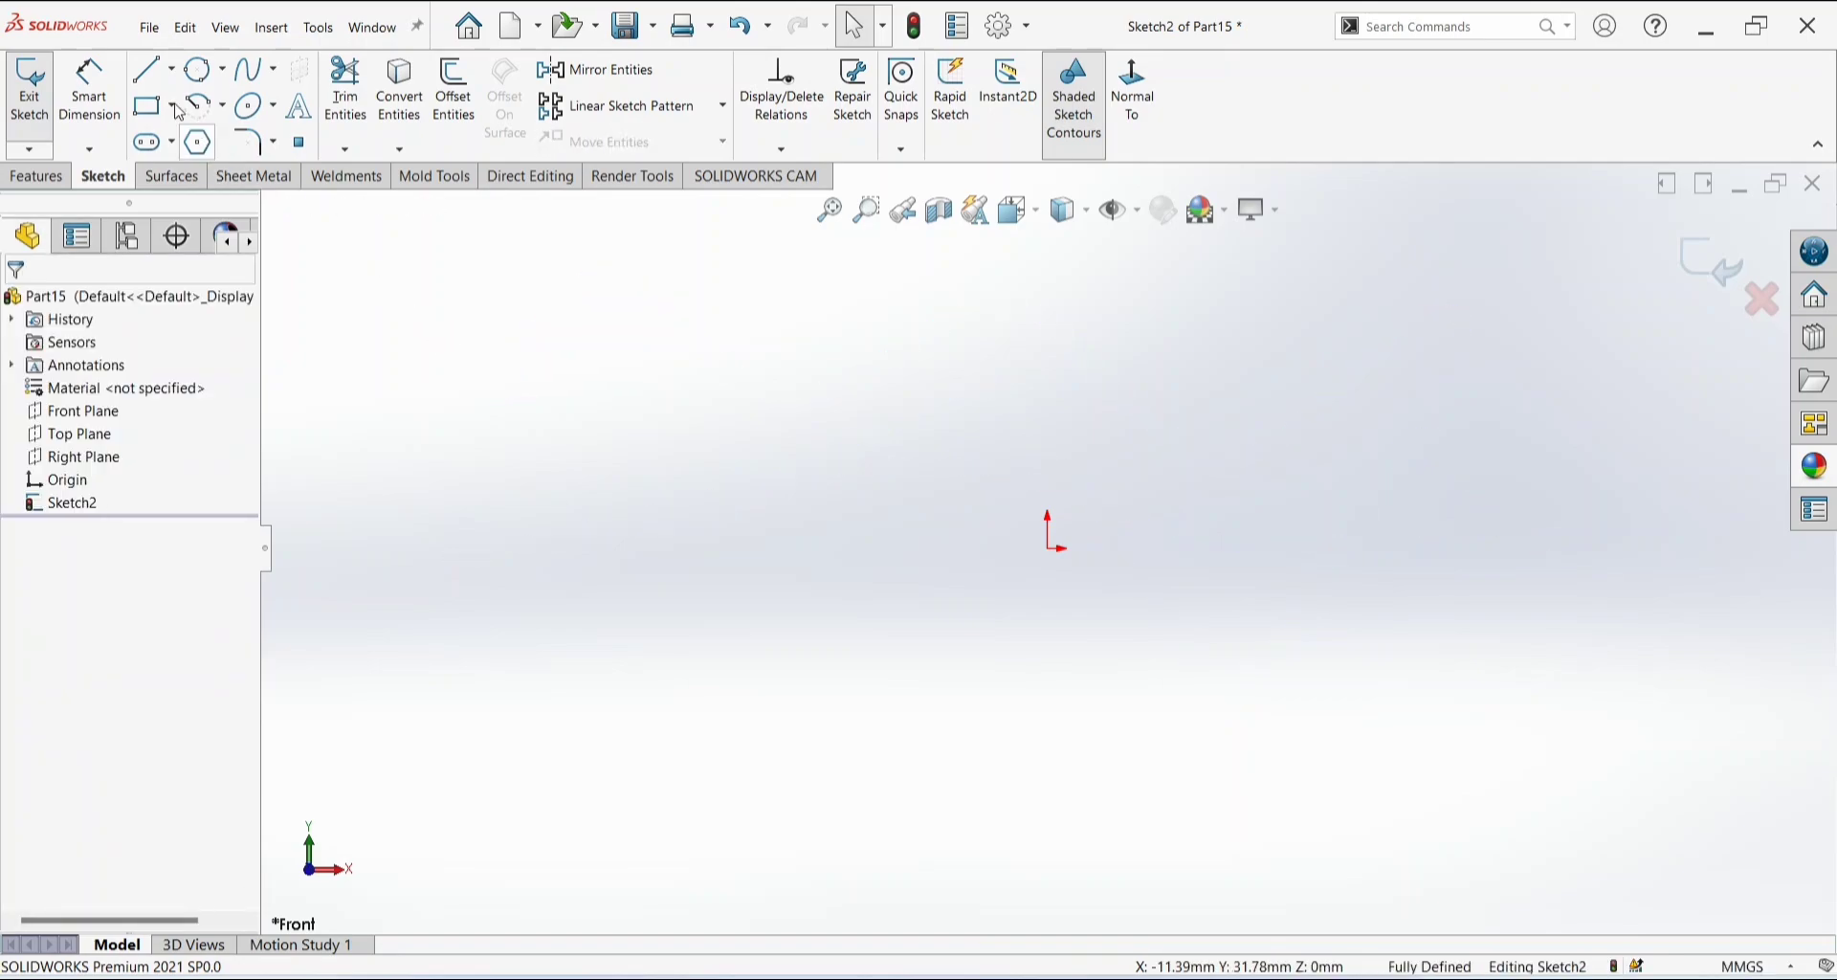
{"action": "left_click", "coordinate": [173, 106]}
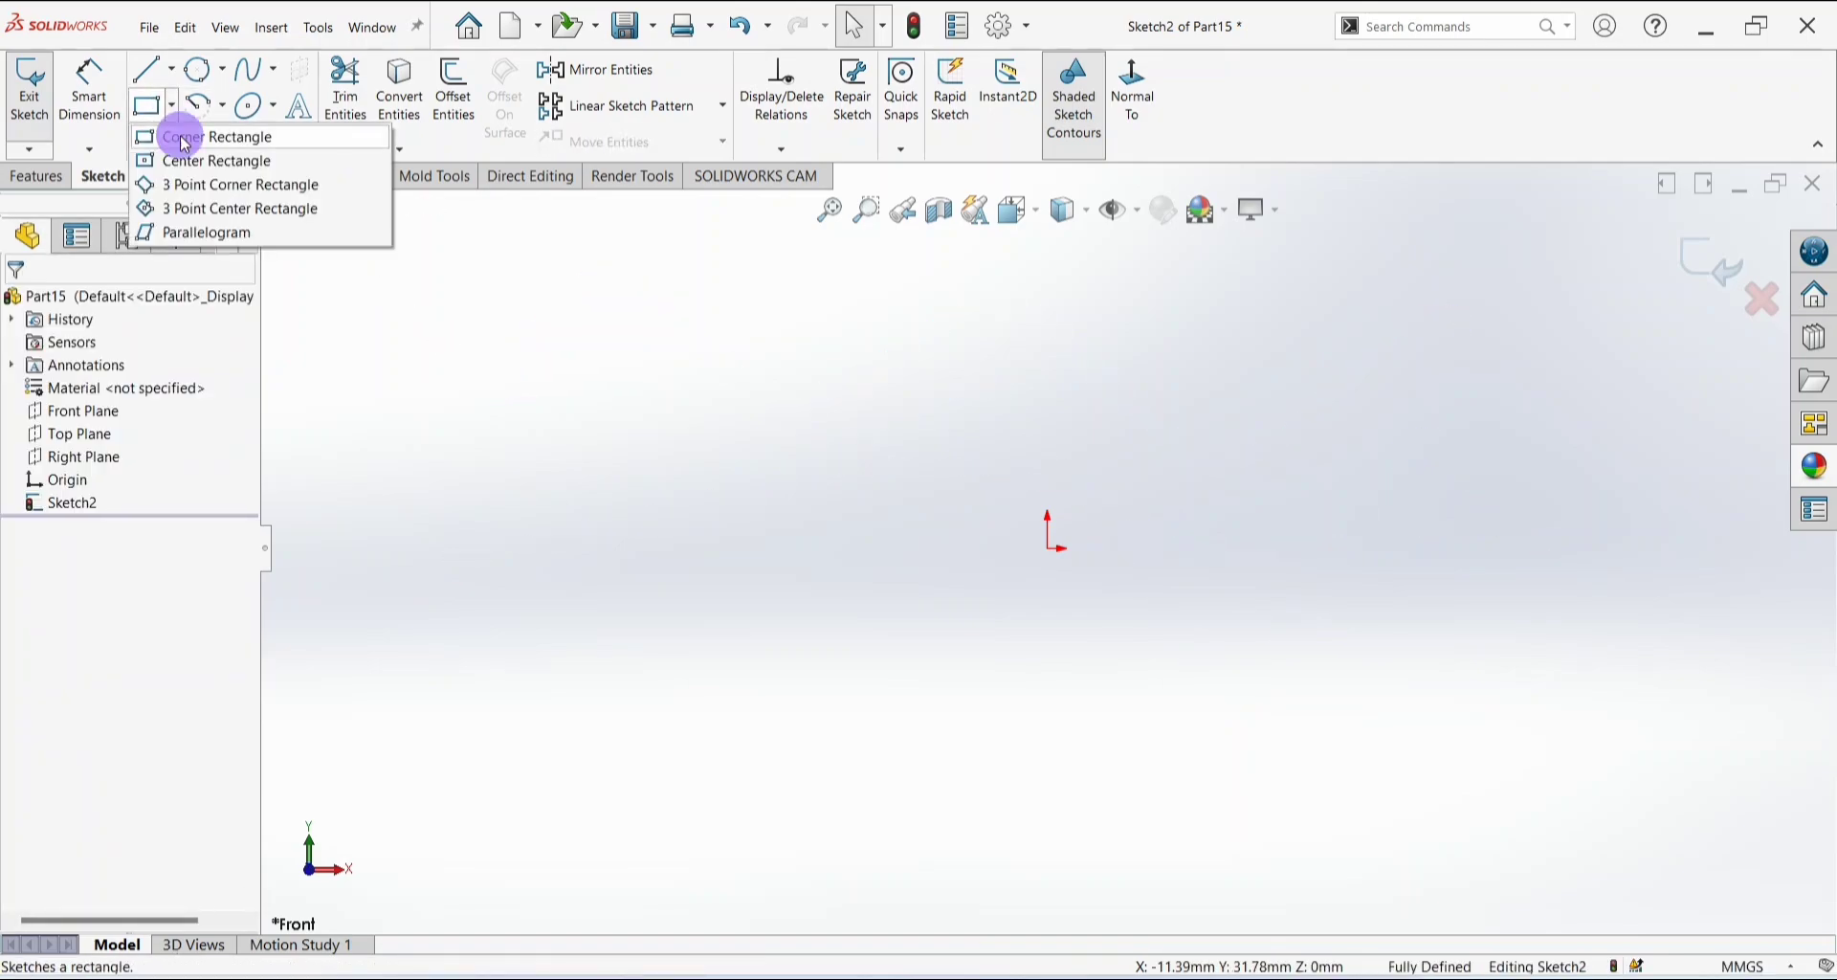
{"action": "left_click", "coordinate": [186, 140]}
{"action": "left_click", "coordinate": [385, 281]}
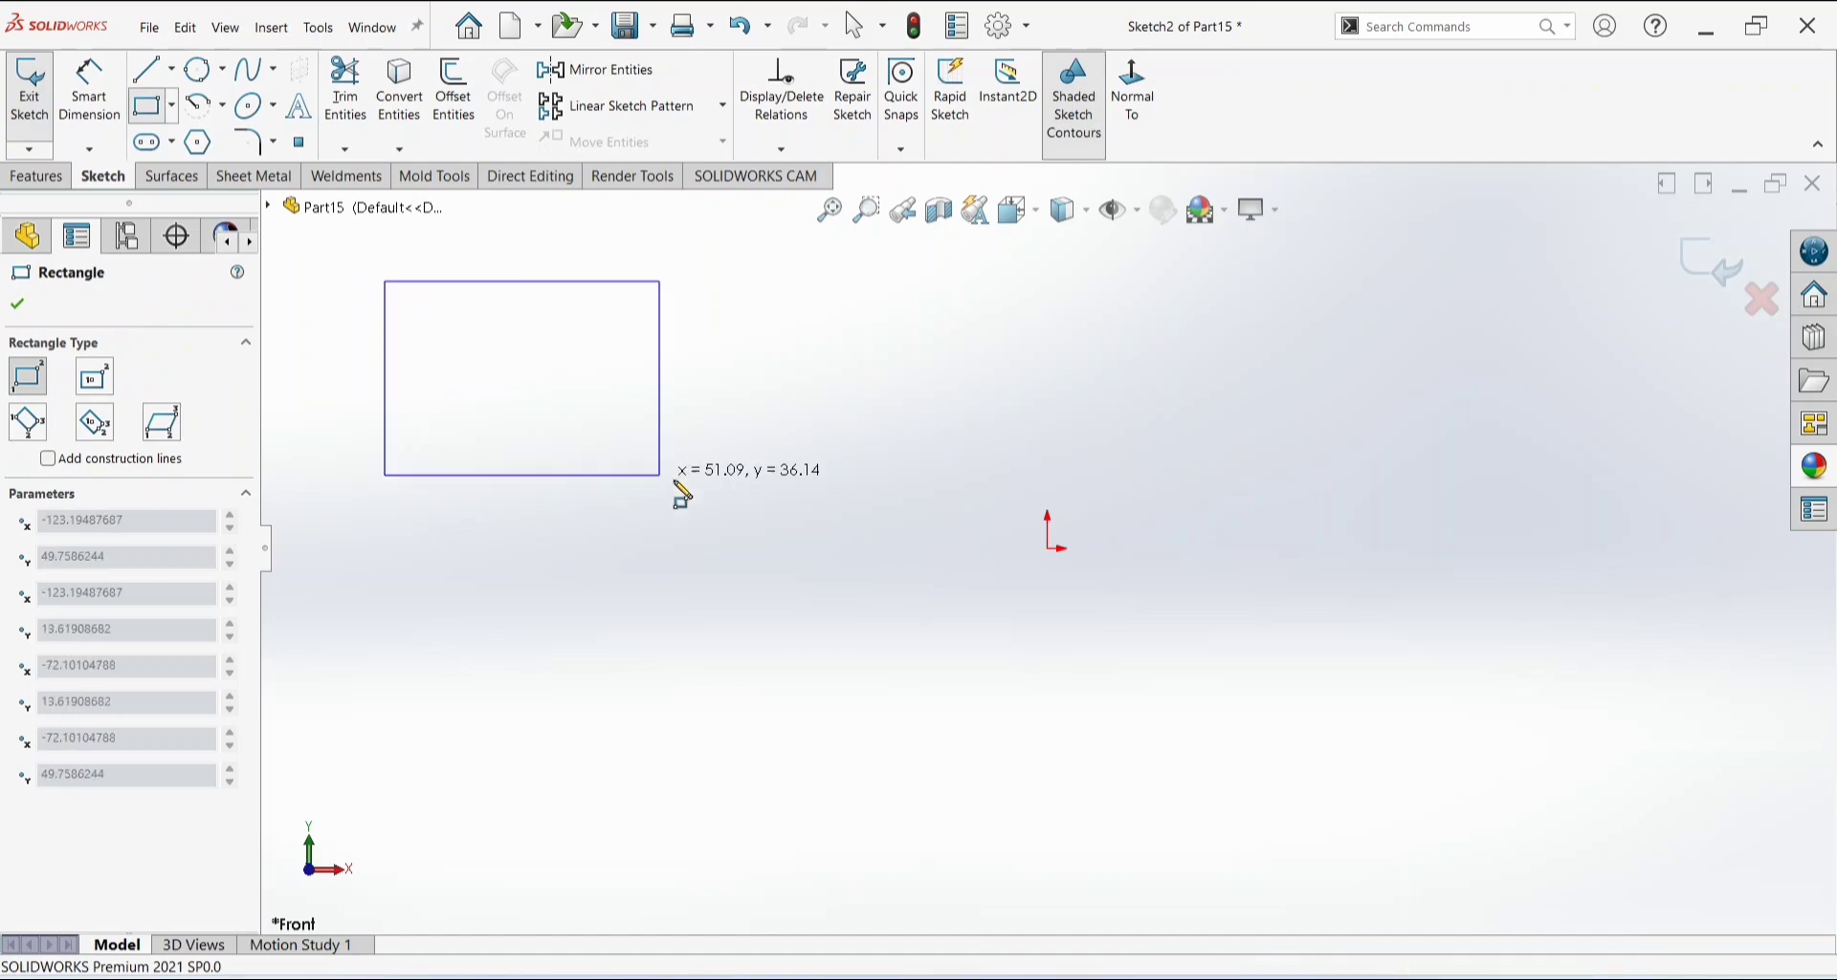
{"action": "left_click", "coordinate": [774, 518]}
Sketch a center rectangle about 86.5 by 47 mm to the right of the first rectangle, just above the origin.
{"action": "left_click", "coordinate": [175, 107]}
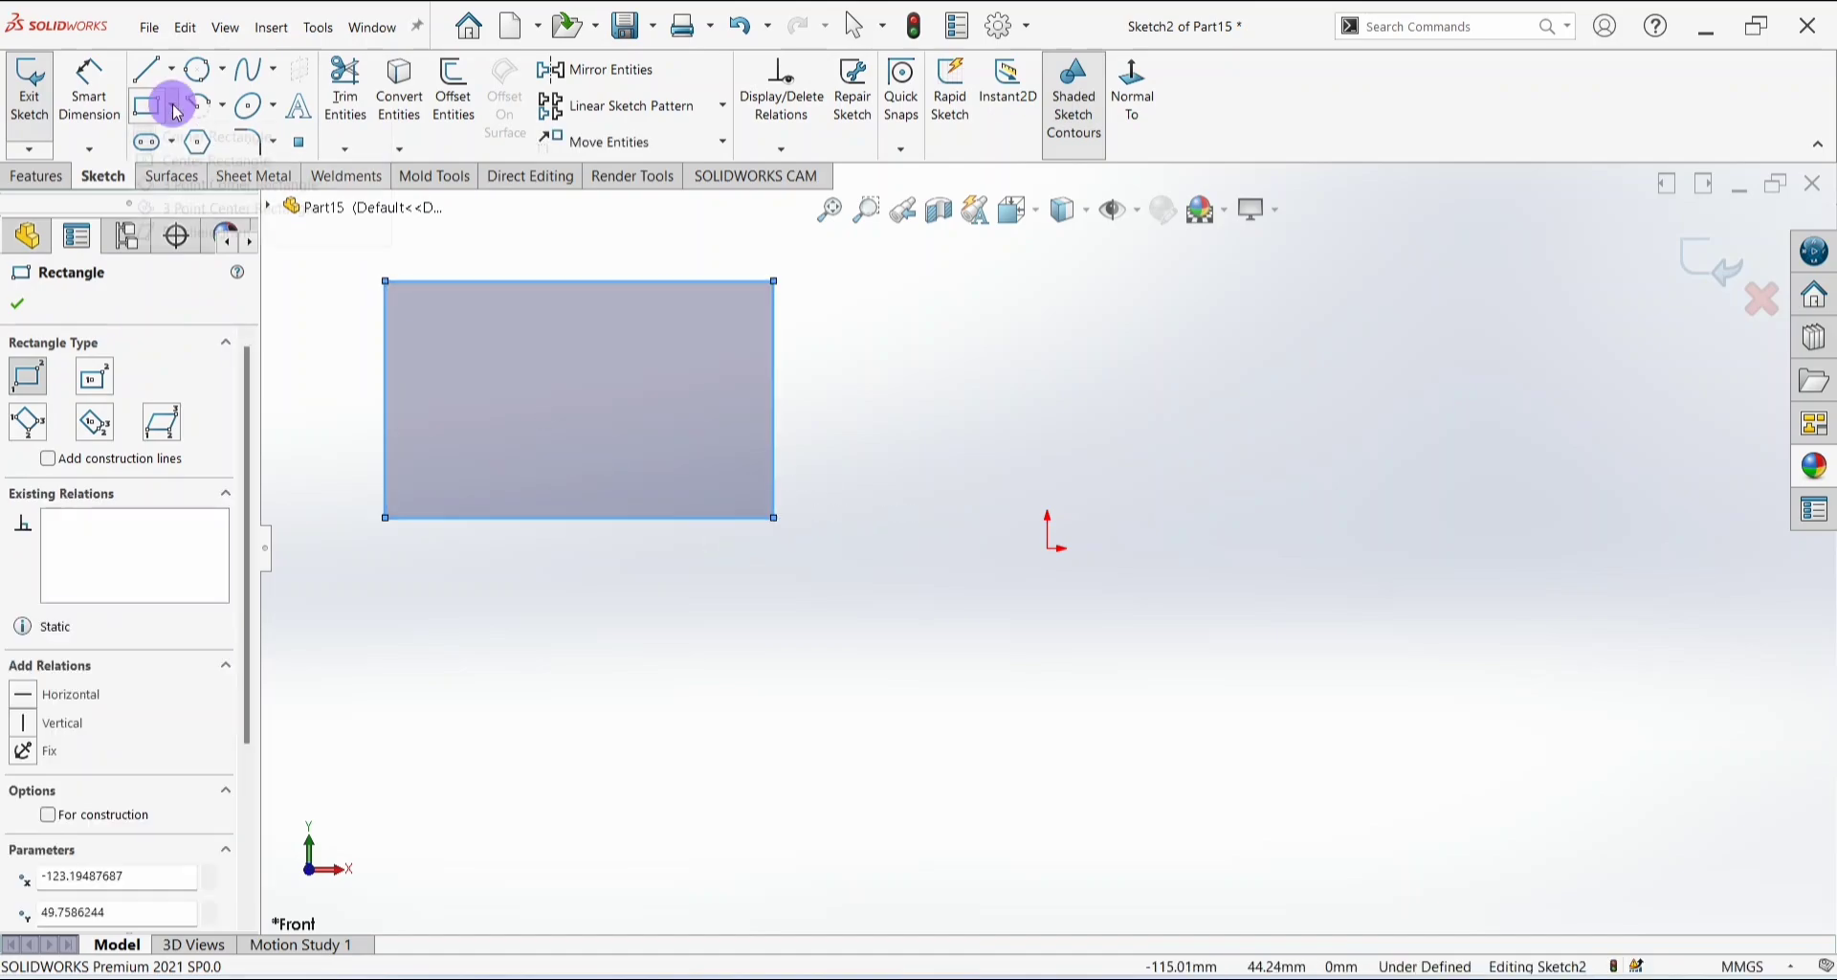
{"action": "left_click", "coordinate": [196, 160]}
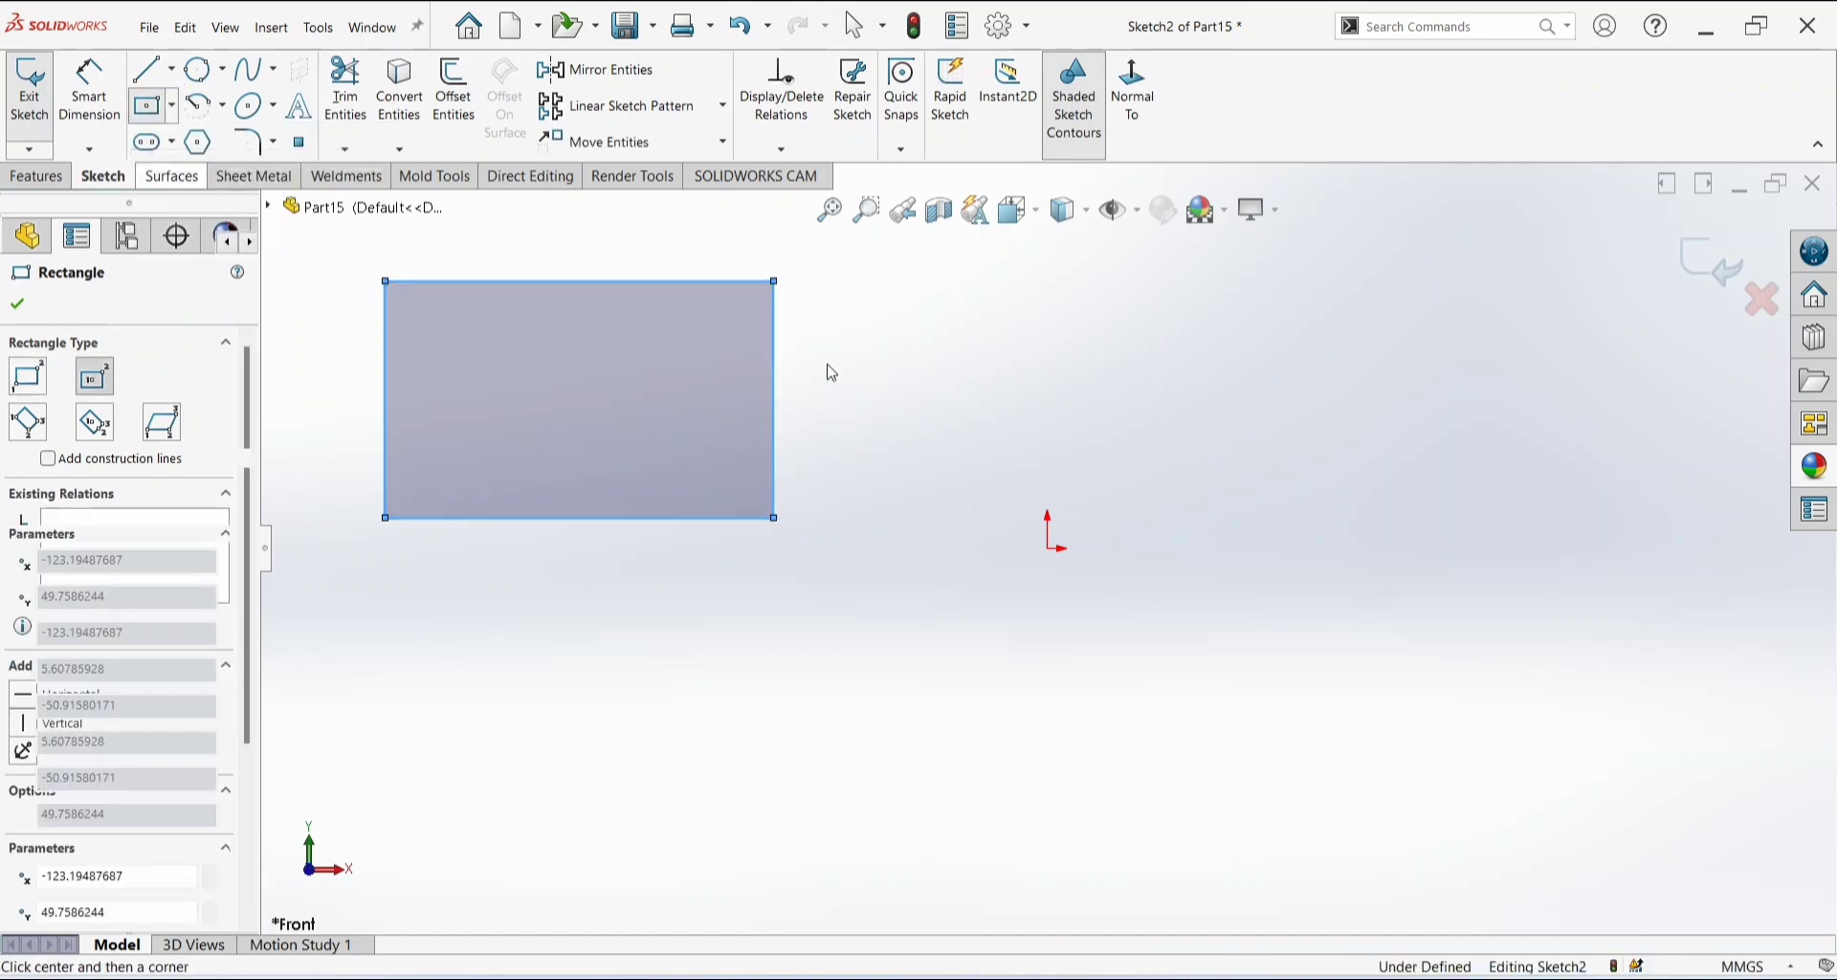
{"action": "left_click", "coordinate": [1233, 377]}
{"action": "left_click", "coordinate": [1466, 504]}
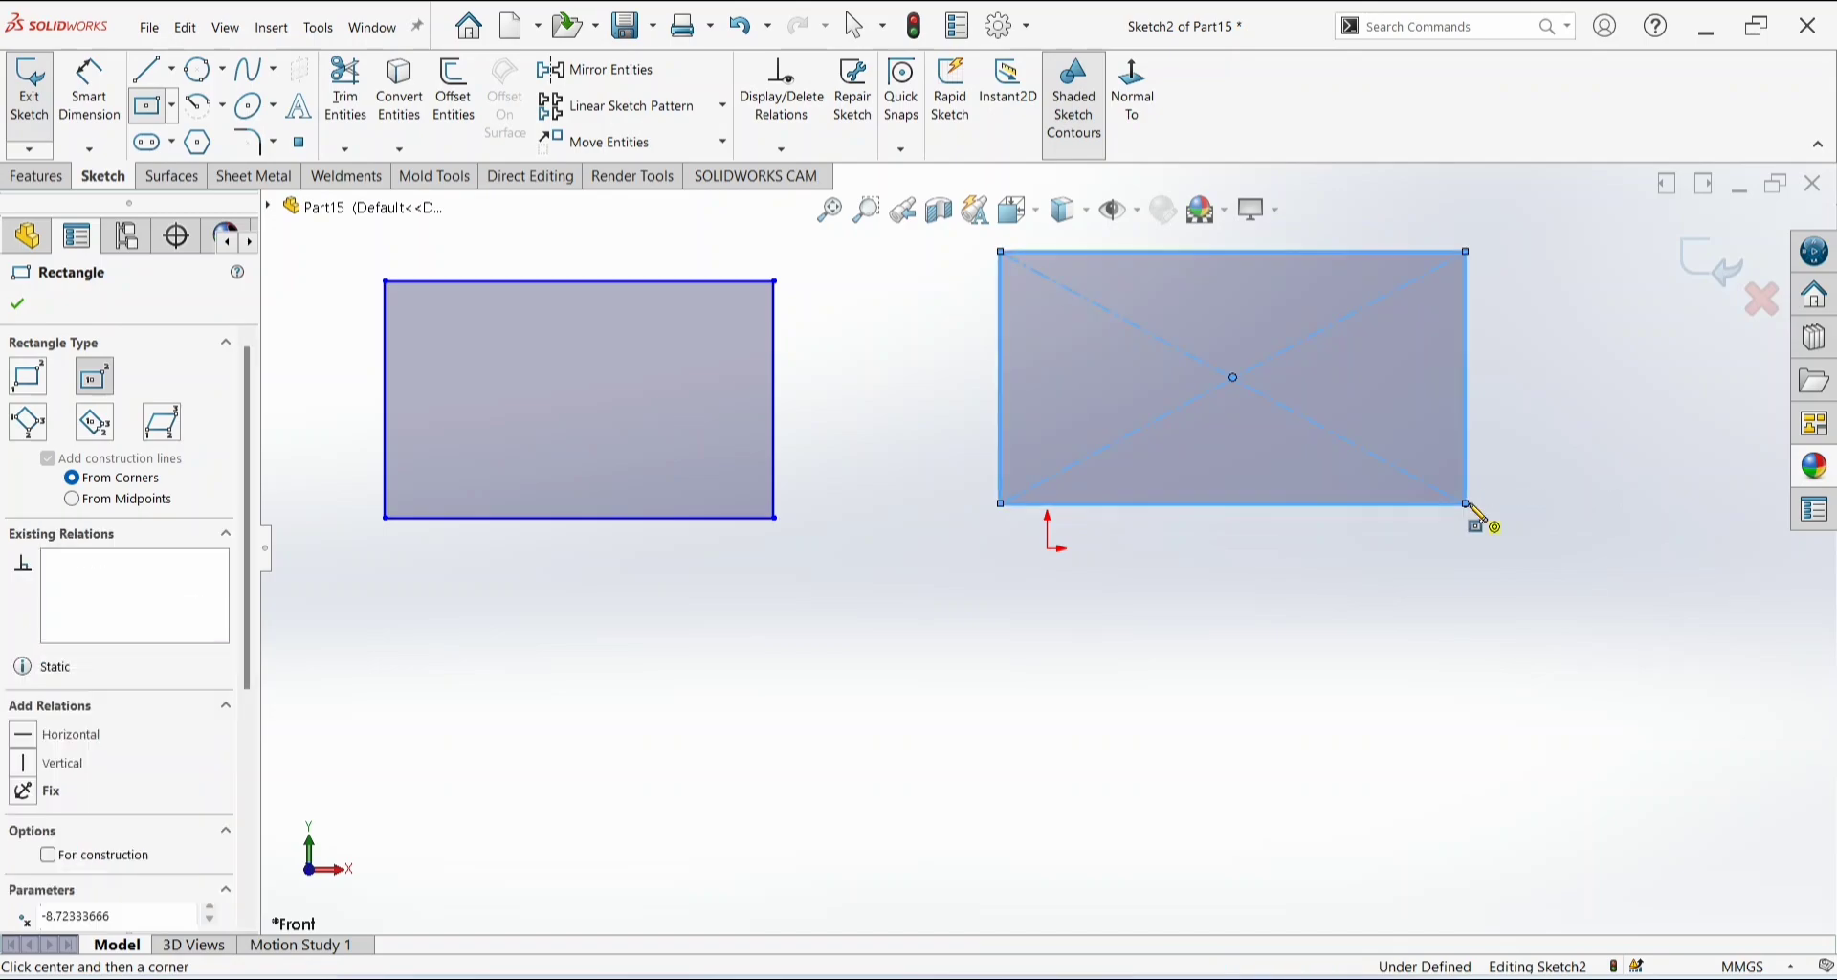
{"action": "left_click", "coordinate": [179, 117]}
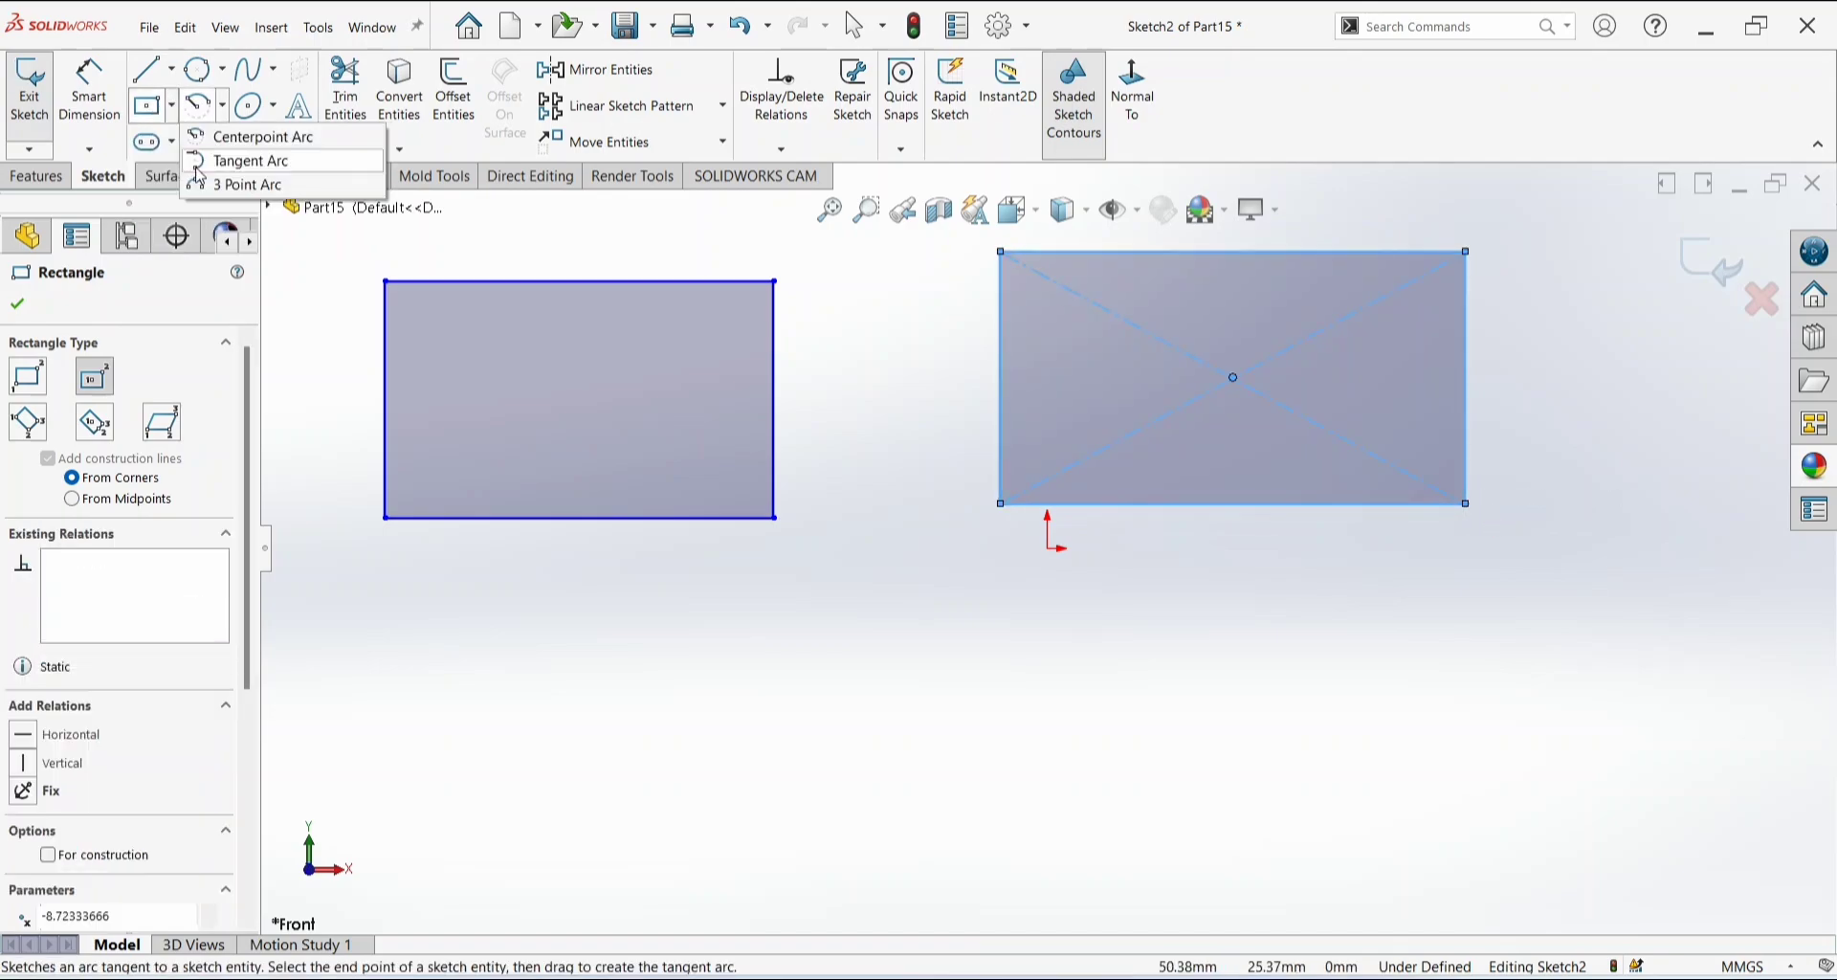
{"action": "left_click", "coordinate": [172, 107]}
{"action": "left_click", "coordinate": [179, 185]}
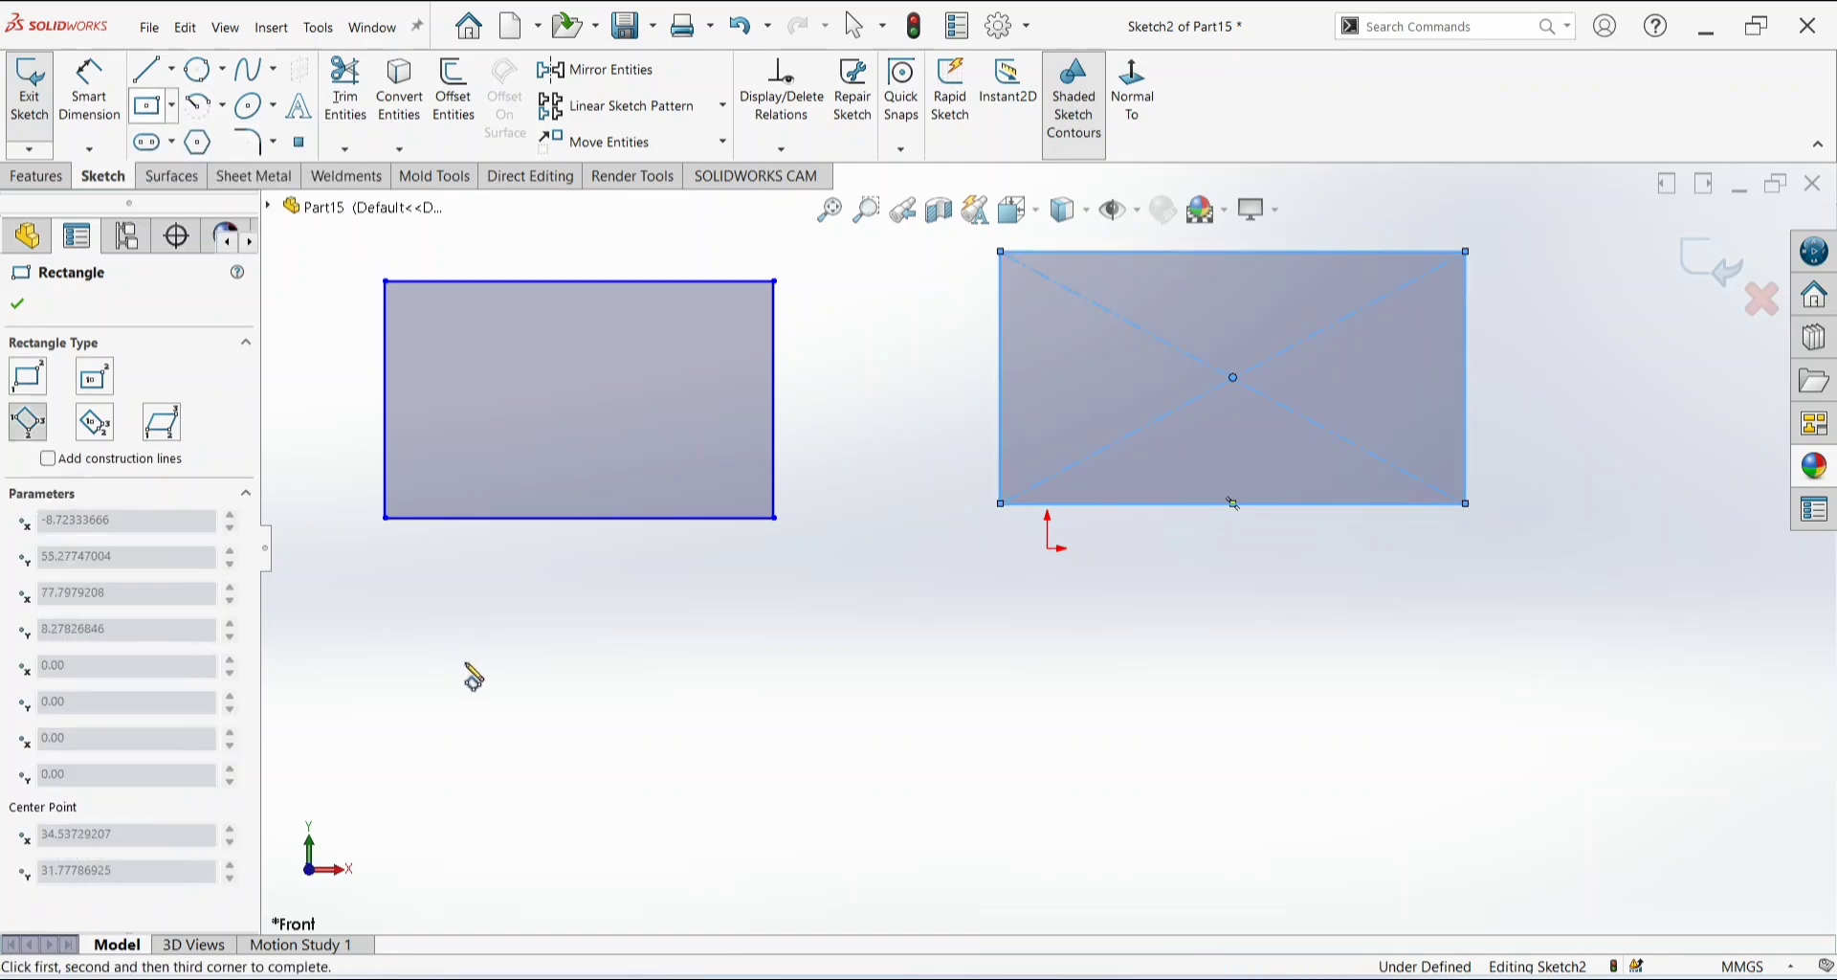
{"action": "left_click", "coordinate": [173, 107]}
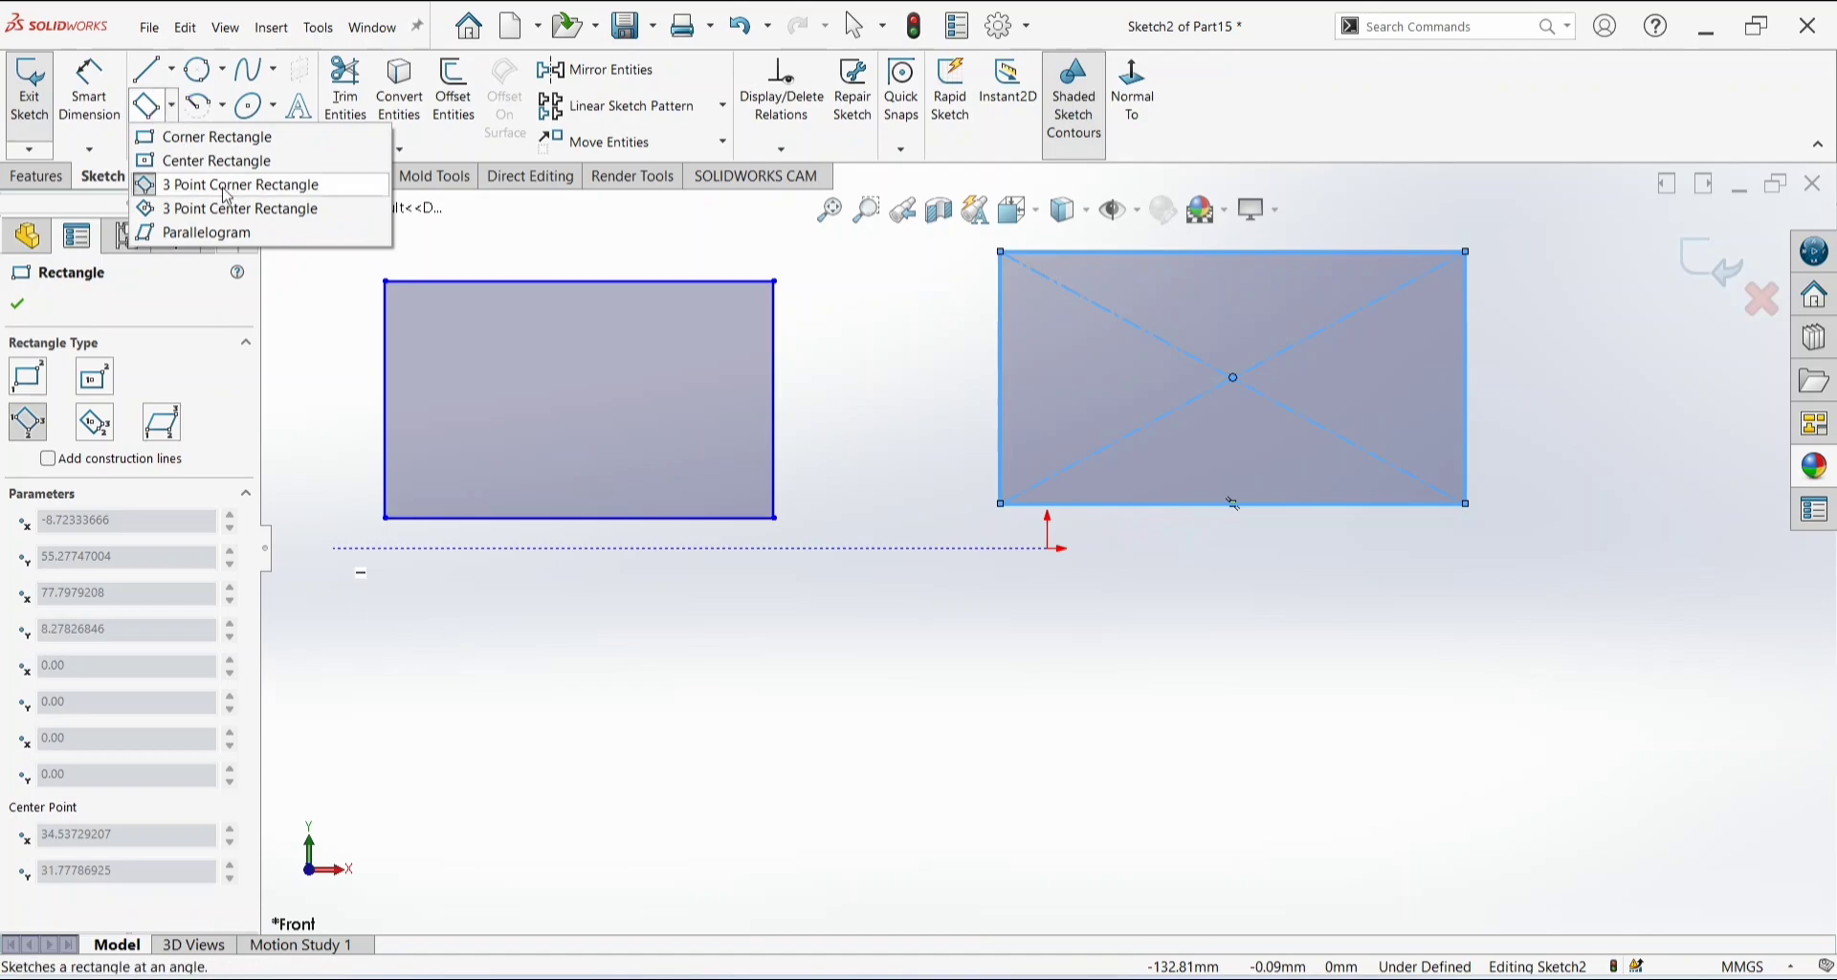
{"action": "key", "text": "Escape"}
{"action": "left_click", "coordinate": [398, 718]}
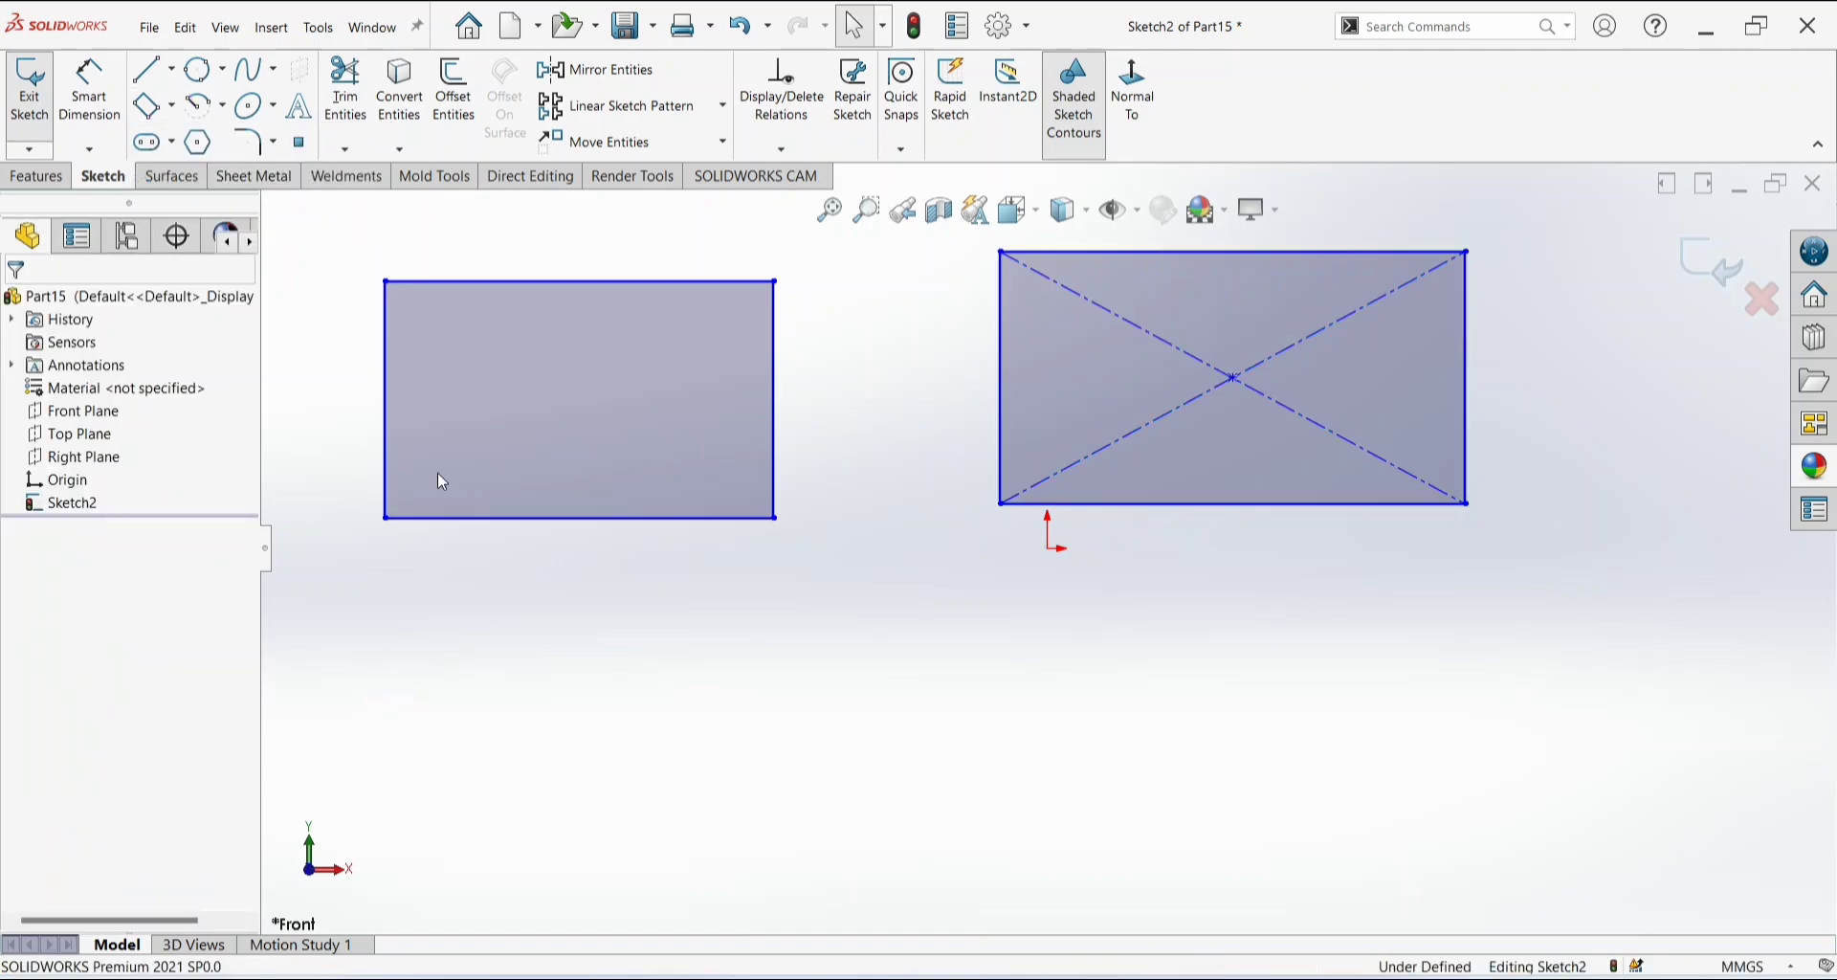
Sketch a 3 point corner rectangle about 58 by 26 mm, tilted about 12°, below the left rectangle.
{"action": "left_click", "coordinate": [173, 111]}
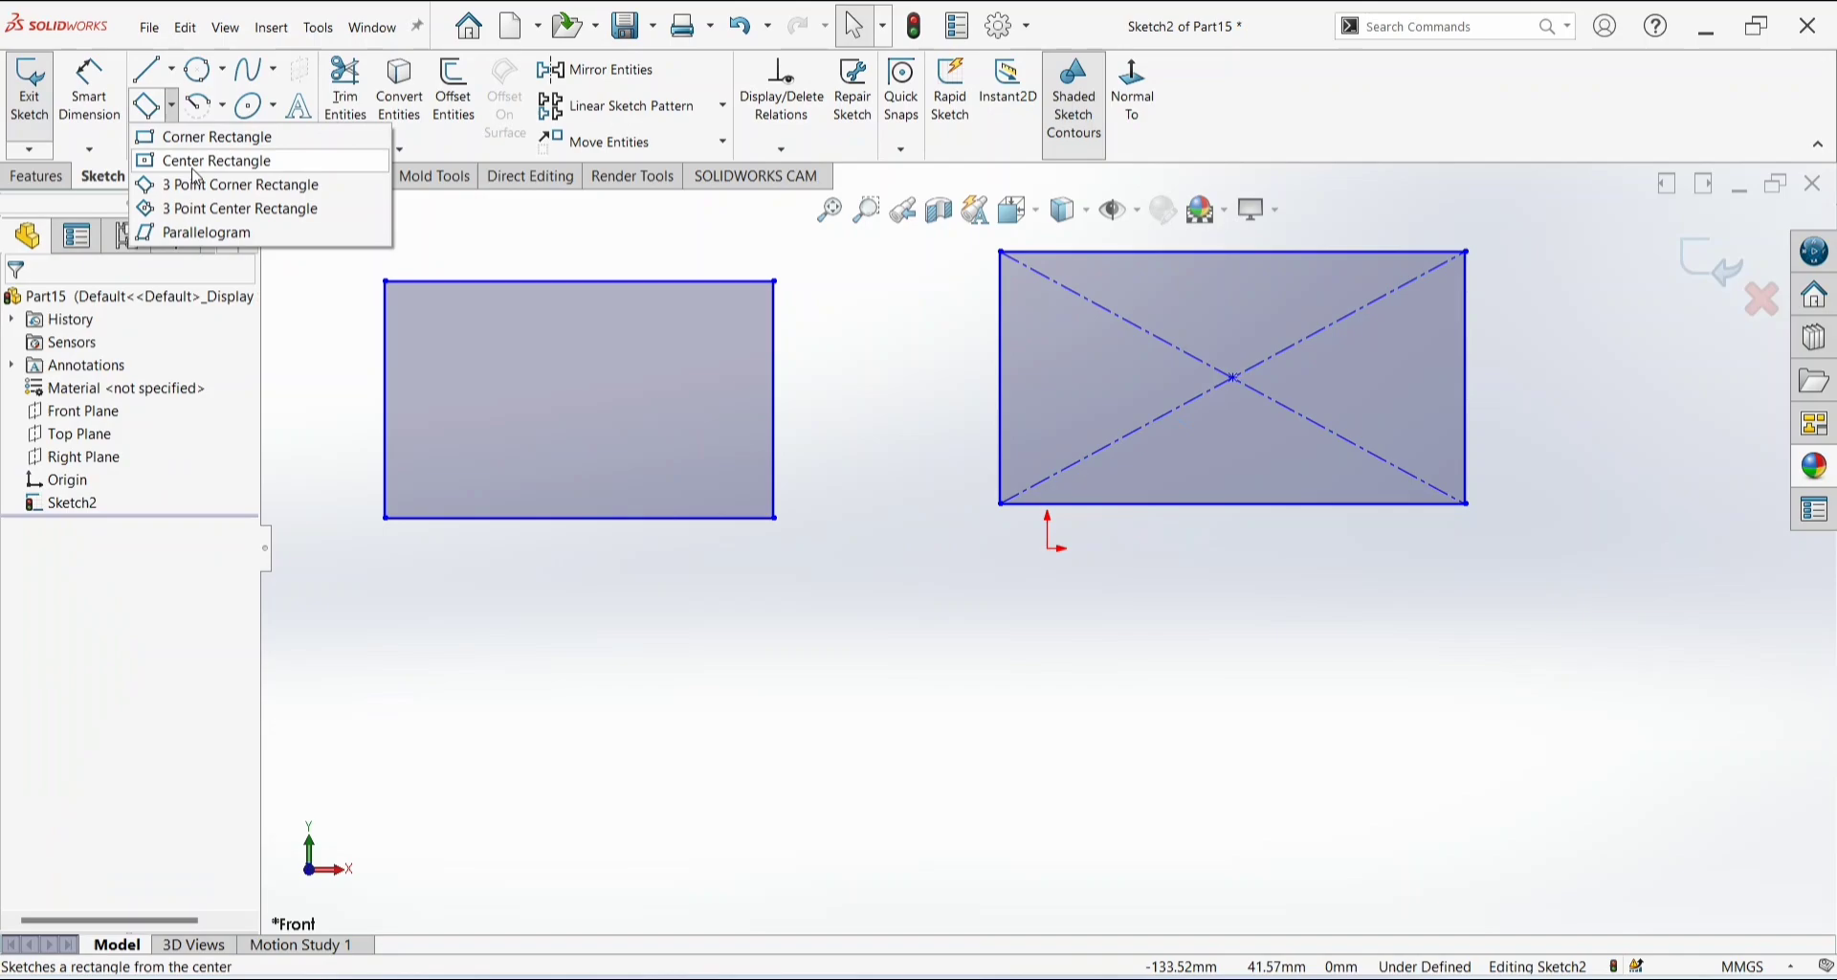
{"action": "left_click", "coordinate": [198, 180]}
{"action": "left_click", "coordinate": [435, 680]}
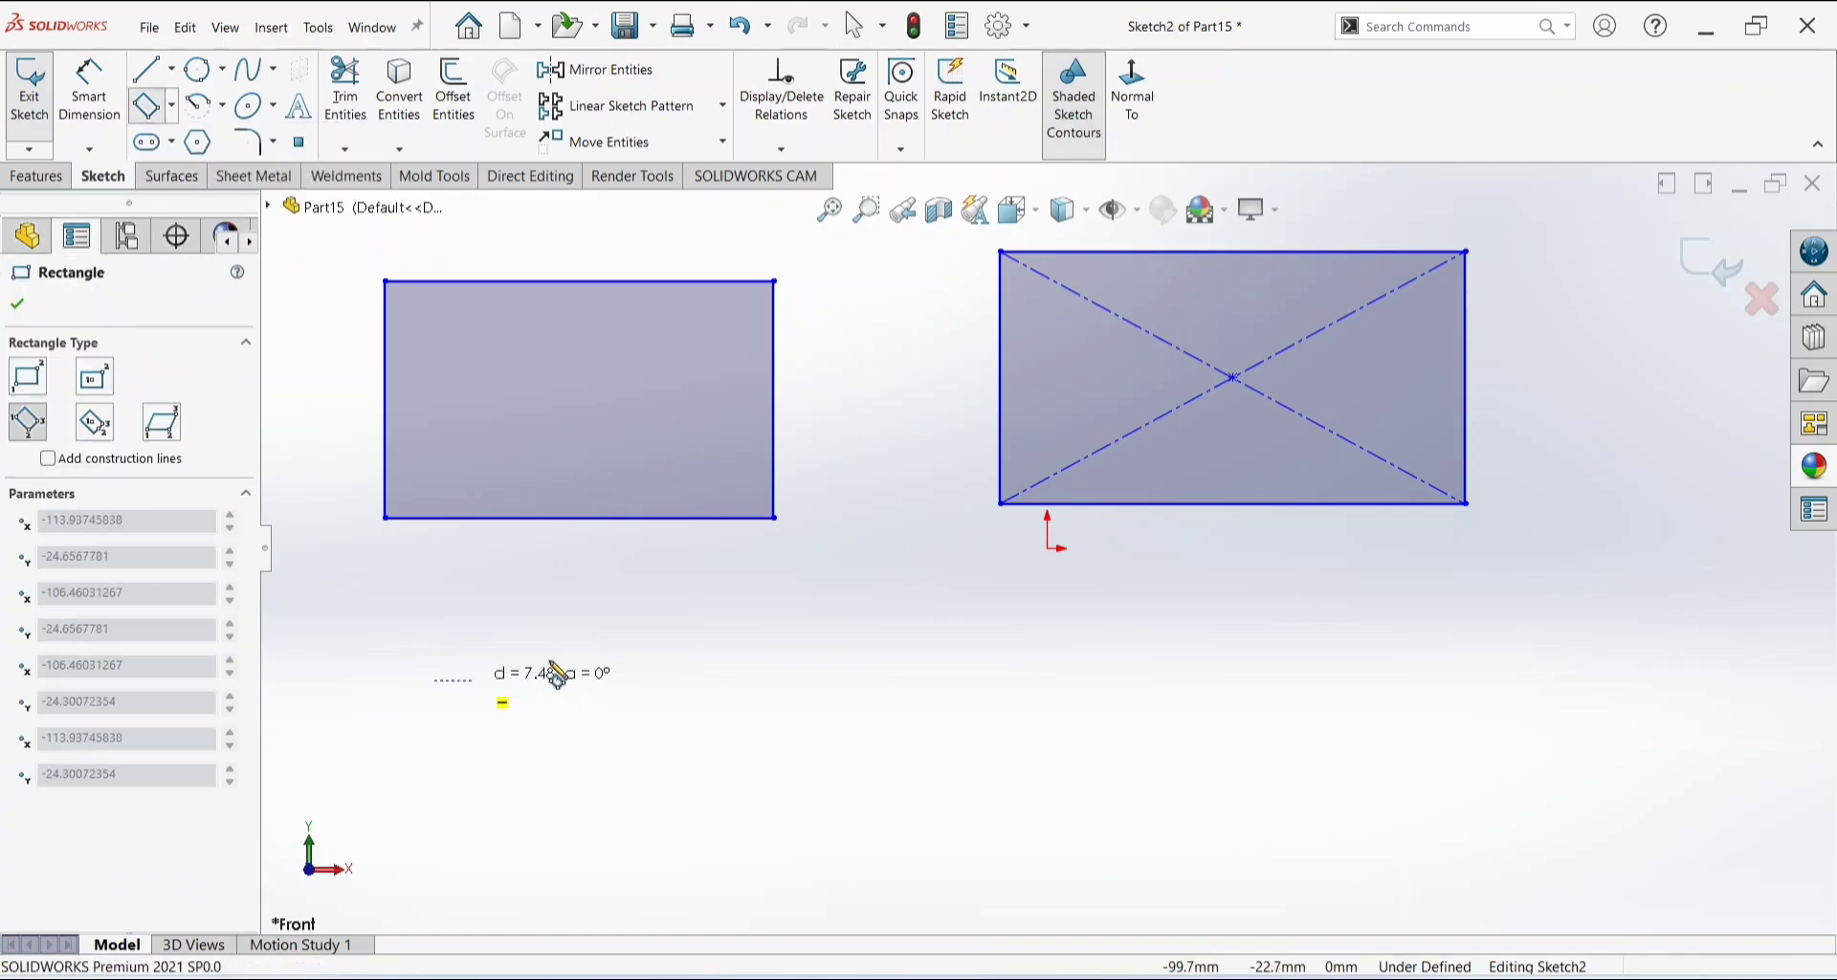
{"action": "left_click", "coordinate": [739, 620]}
{"action": "left_click", "coordinate": [797, 757]}
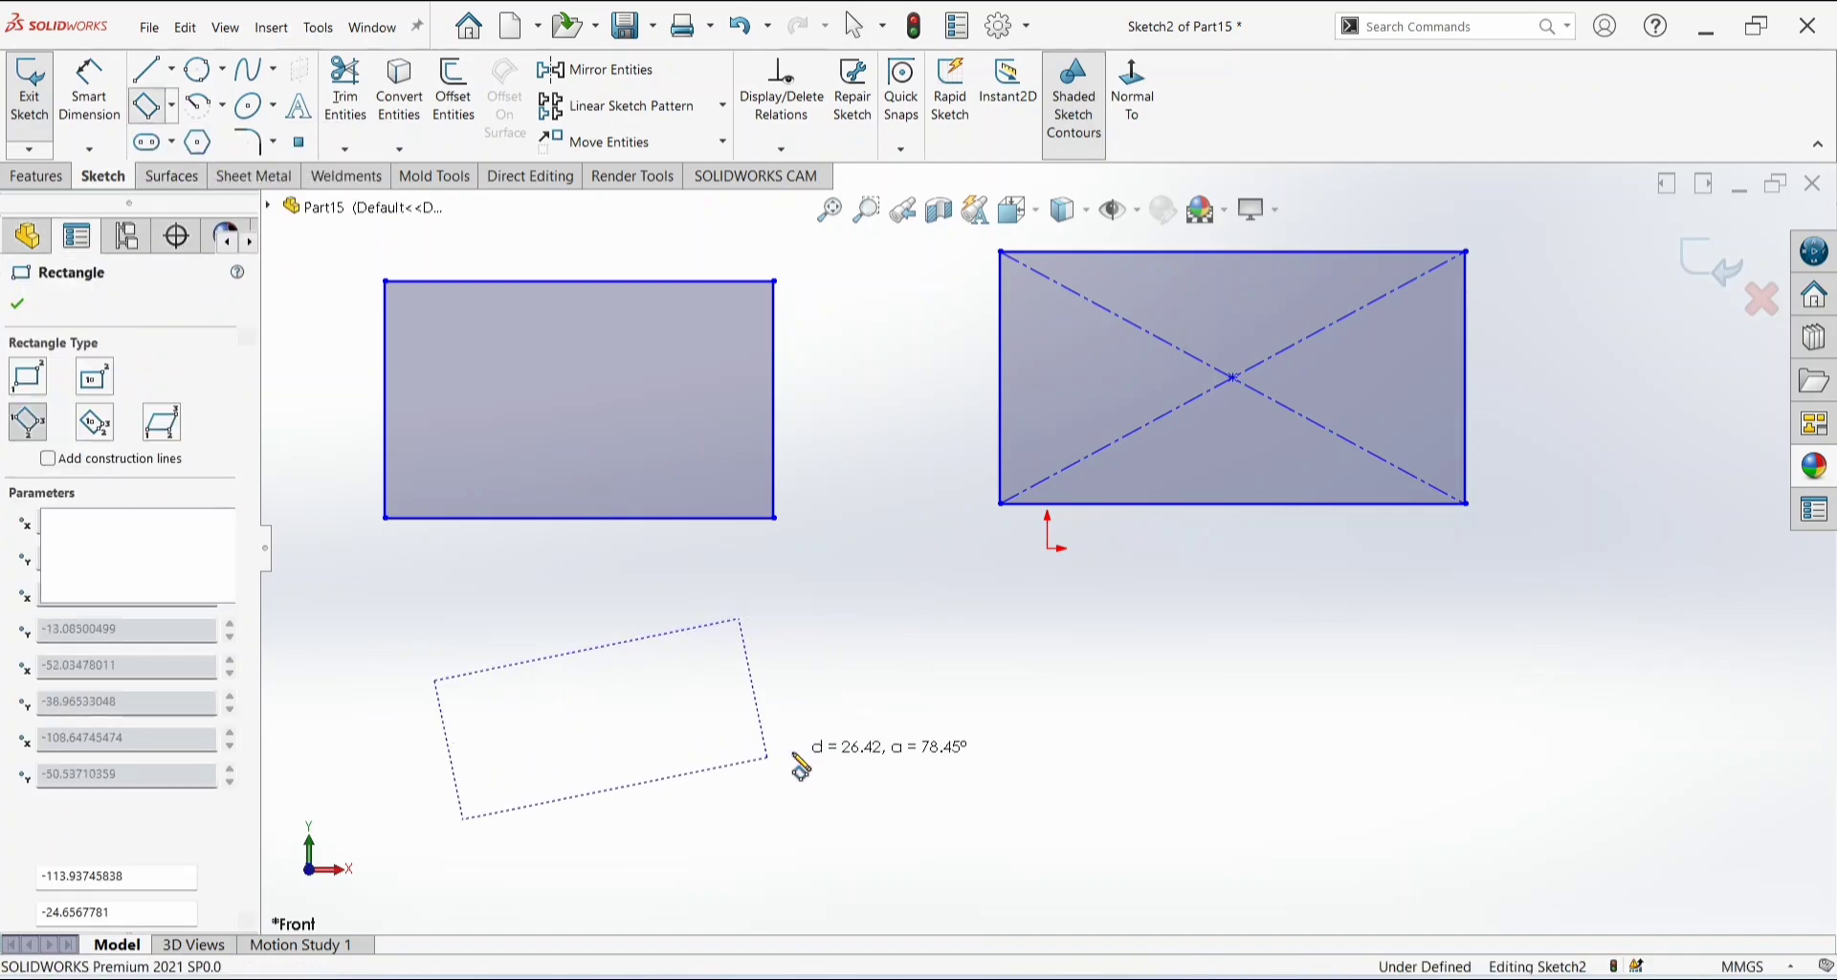
Sketch a 3 point center rectangle about 95 by 35 mm, tilted about 7°, centered just below the origin.
{"action": "left_click", "coordinate": [171, 119]}
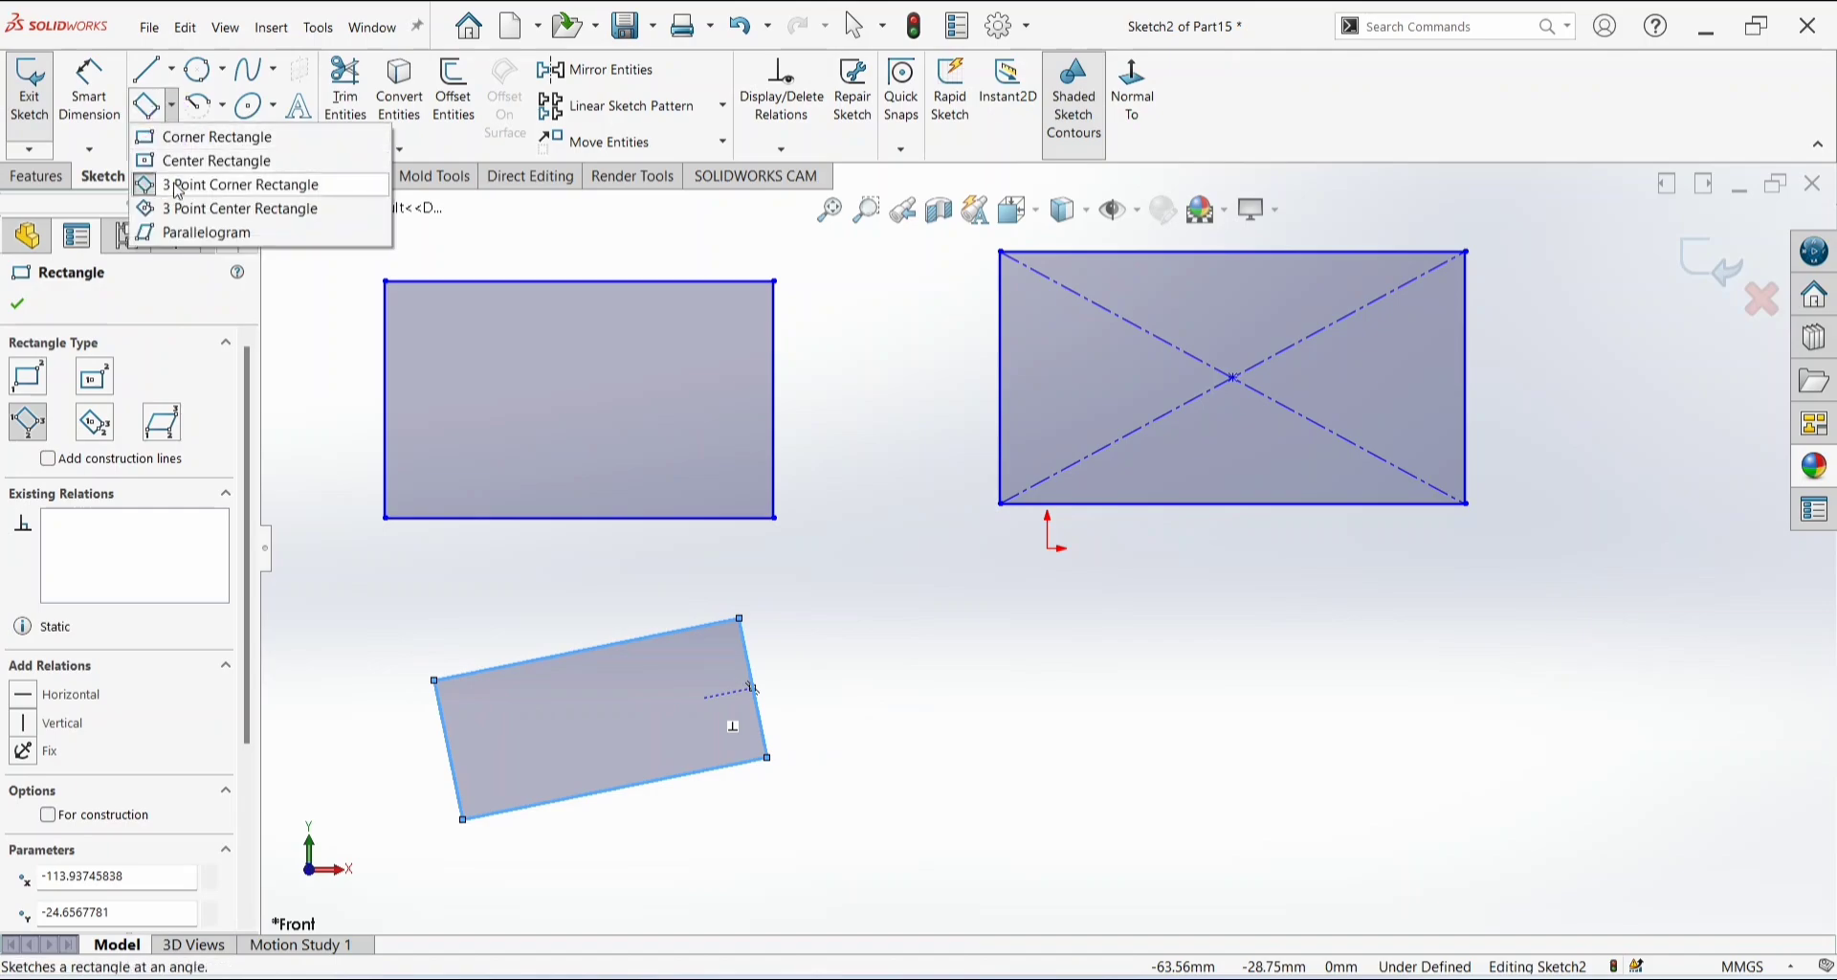
{"action": "left_click", "coordinate": [201, 203]}
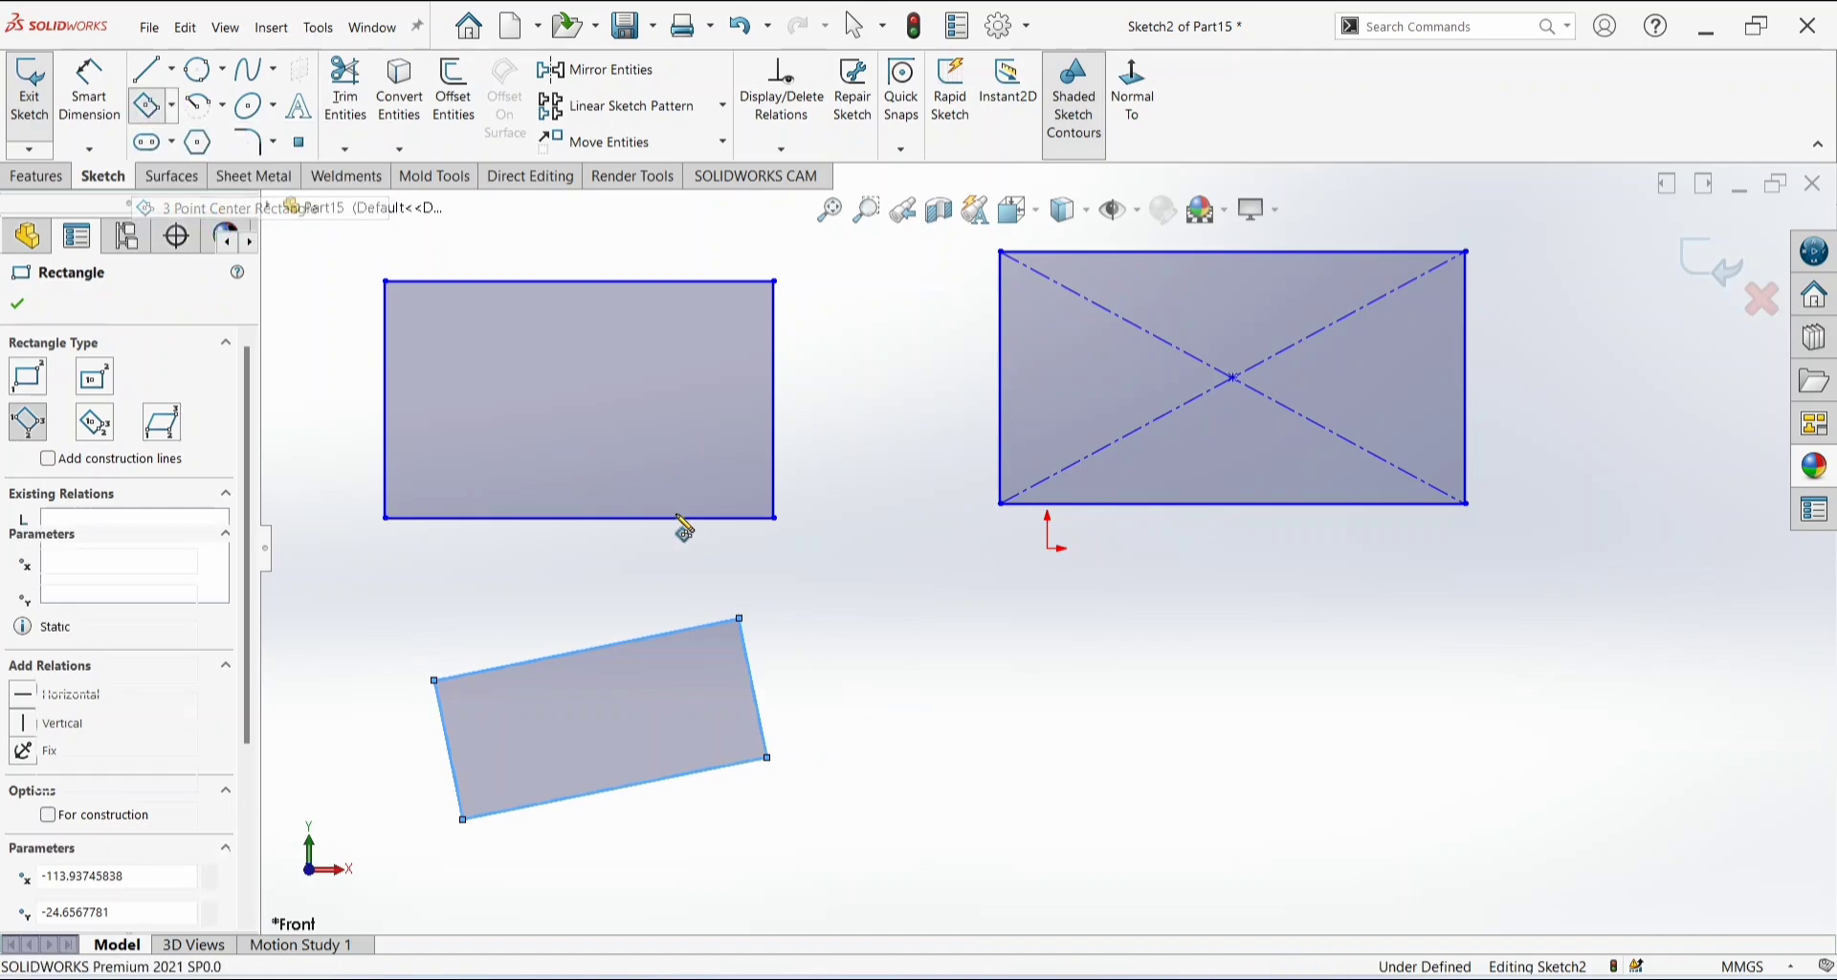
{"action": "left_click", "coordinate": [1000, 674]}
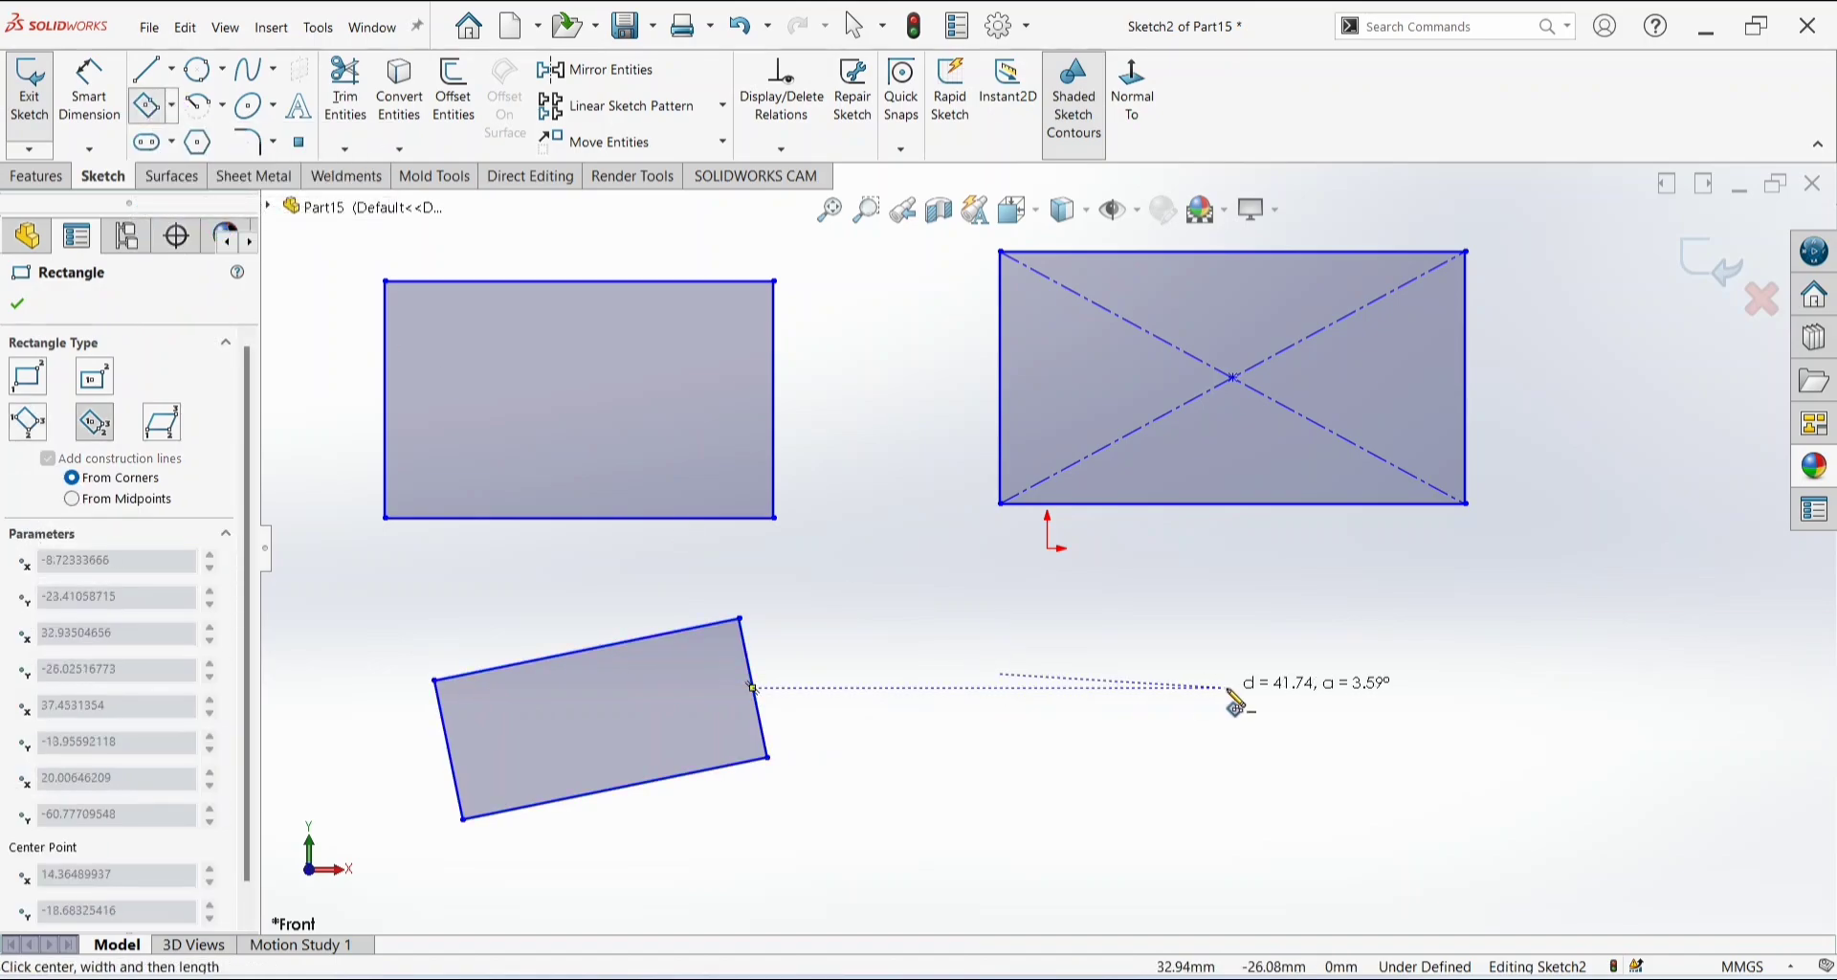
{"action": "left_click", "coordinate": [1254, 644]}
{"action": "left_click", "coordinate": [1266, 737]}
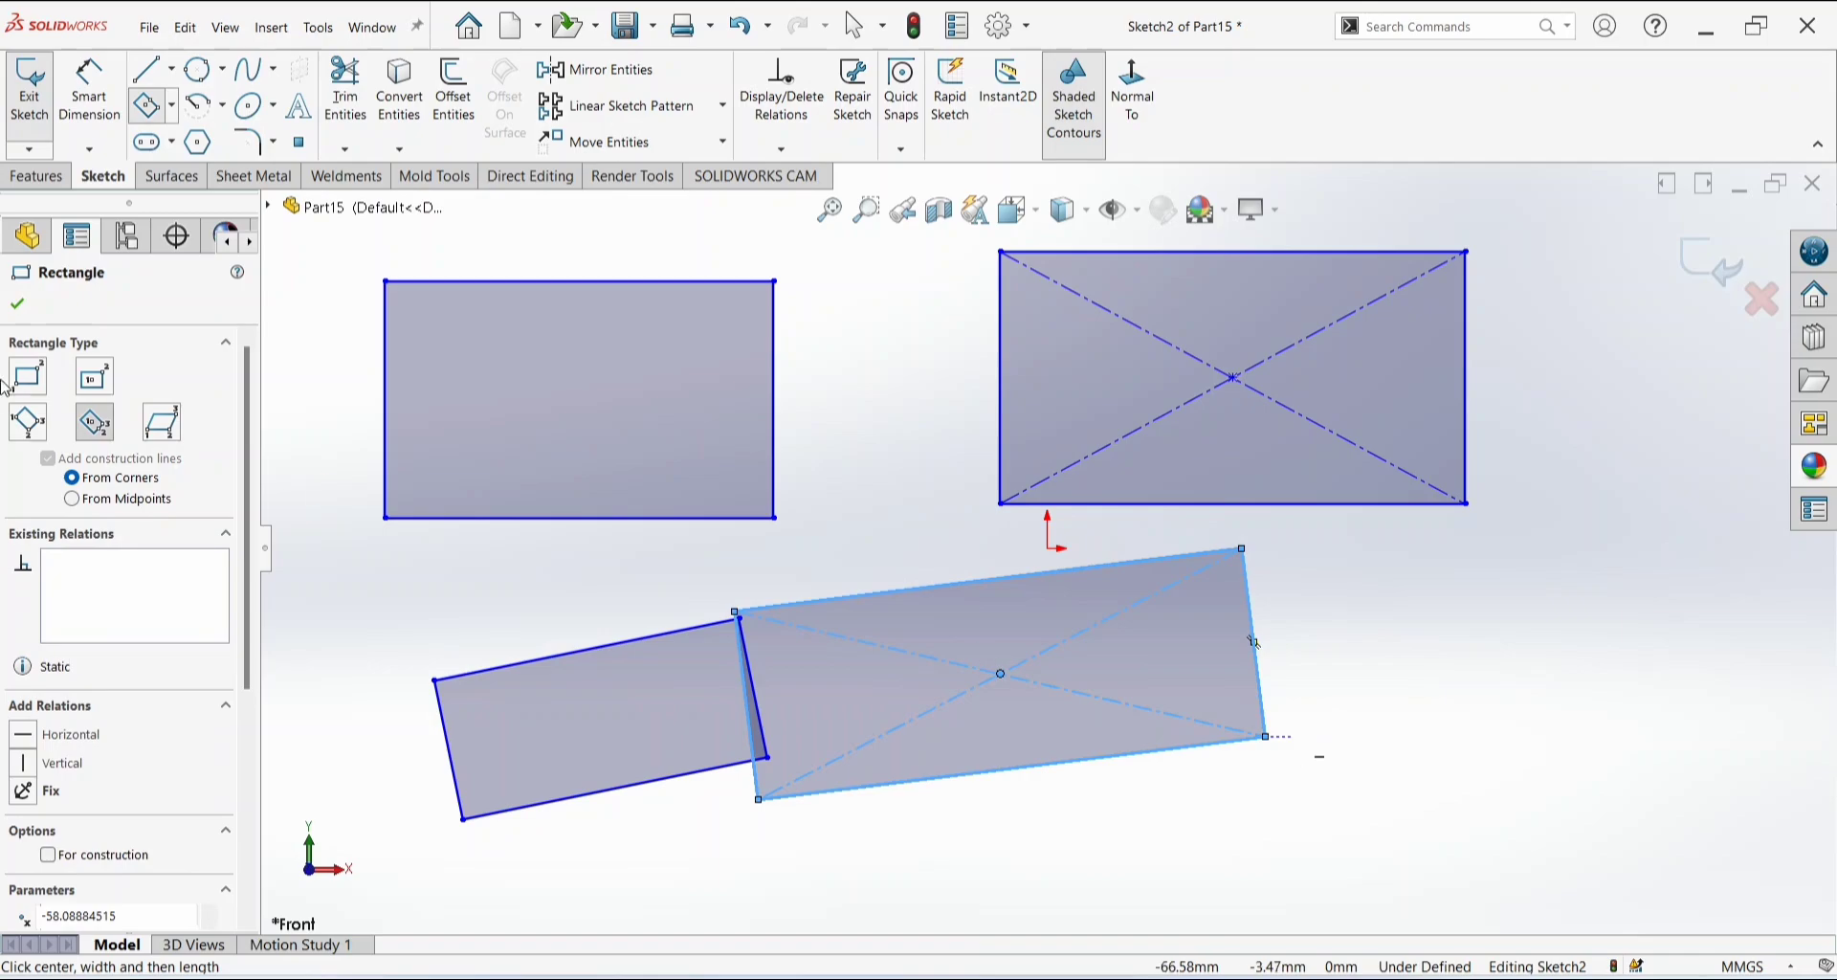
{"action": "left_click", "coordinate": [16, 312]}
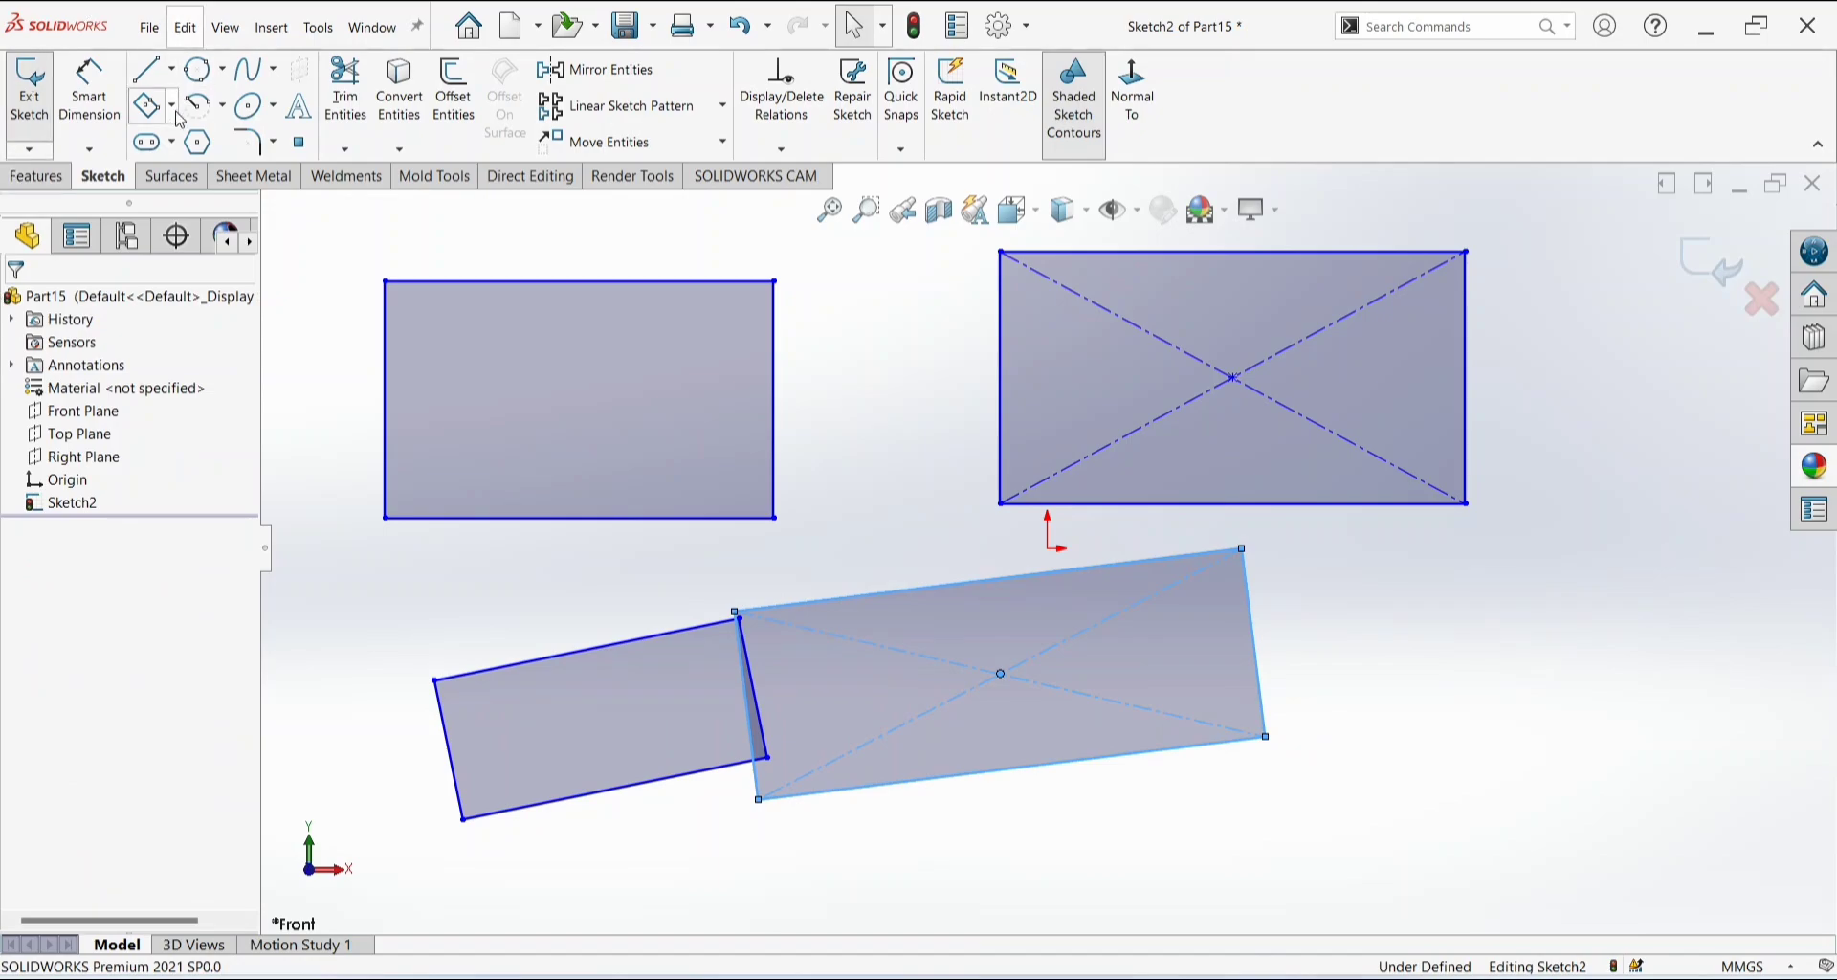
Sketch a parallelogram with sides of about 57 and 27 mm, sloping down beside the lower right corner of the center rectangle.
{"action": "left_click", "coordinate": [171, 142]}
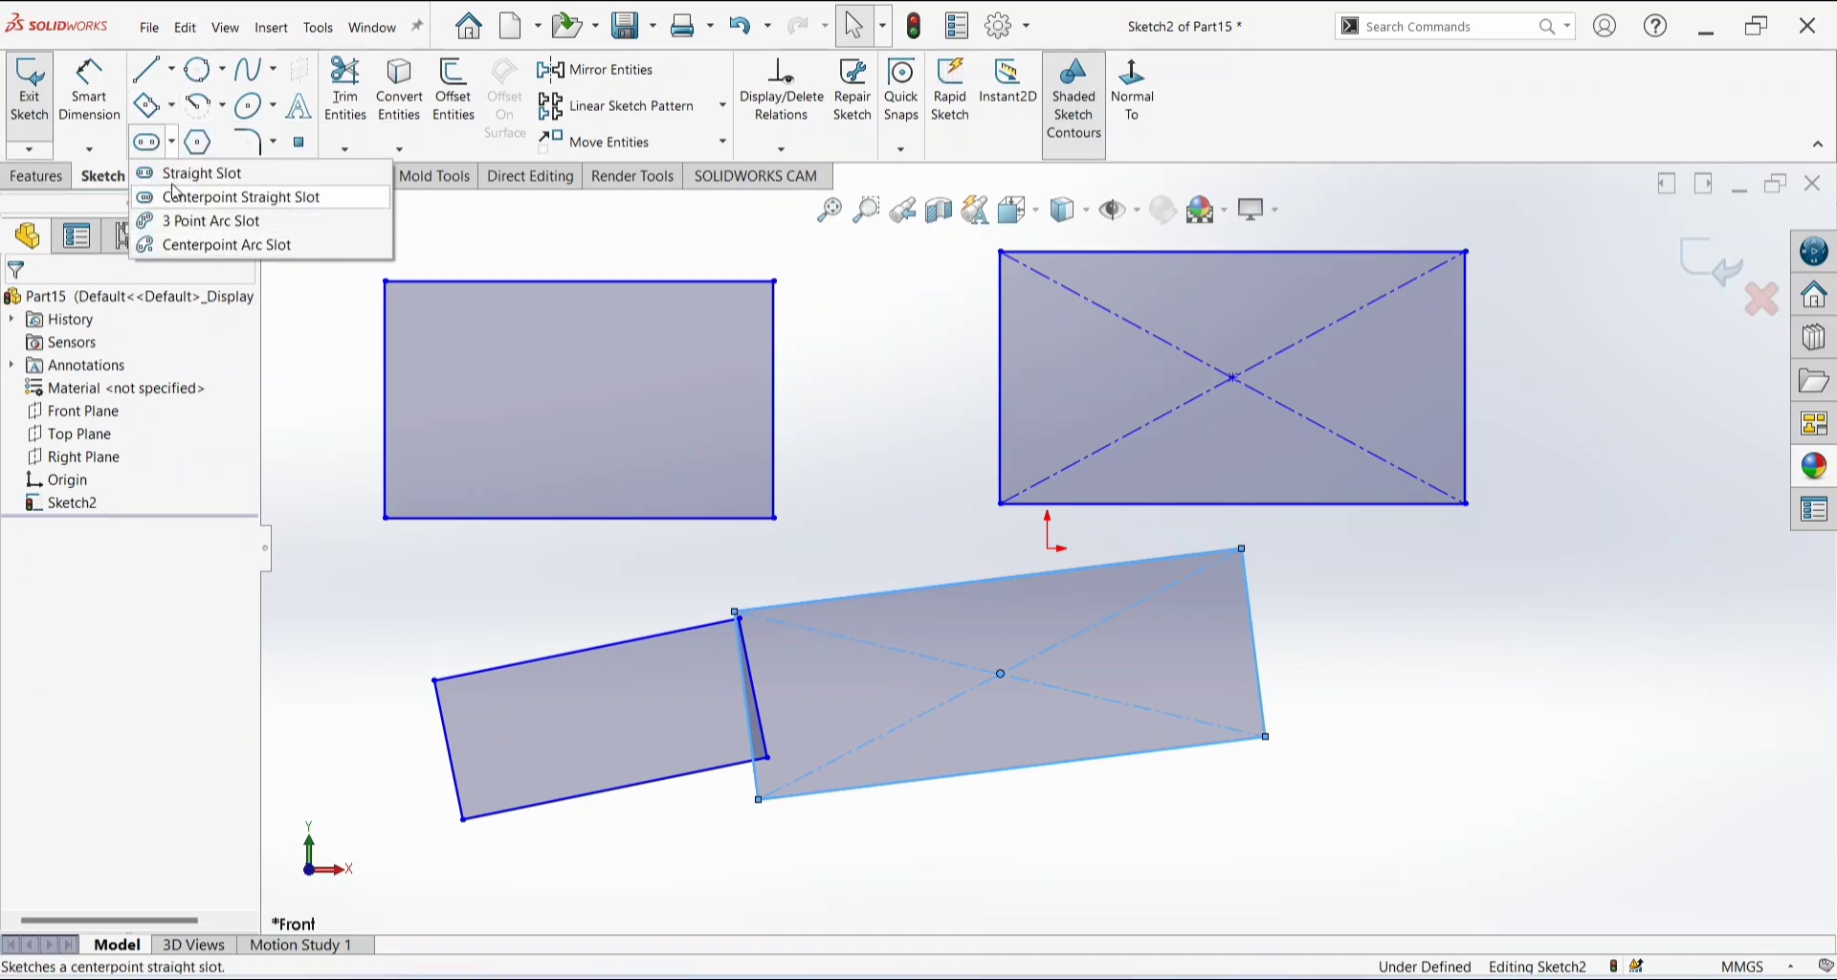
{"action": "left_click", "coordinate": [172, 104]}
{"action": "left_click", "coordinate": [197, 210]}
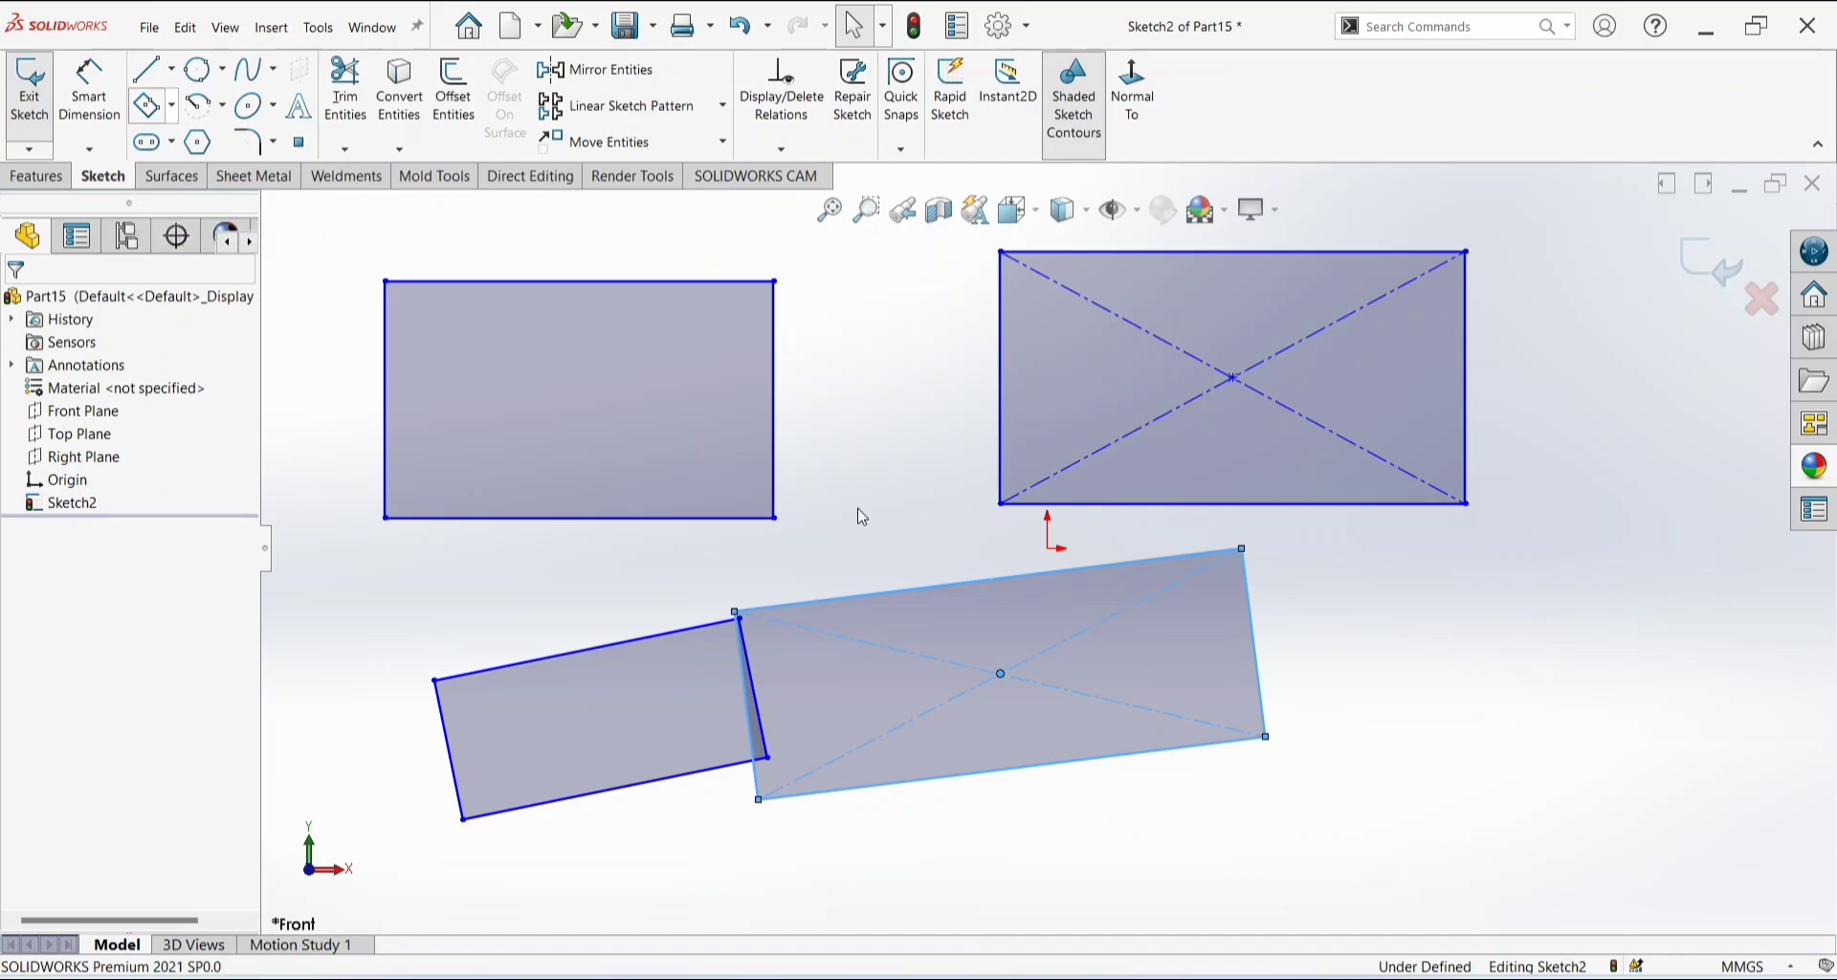
{"action": "left_click", "coordinate": [1399, 563]}
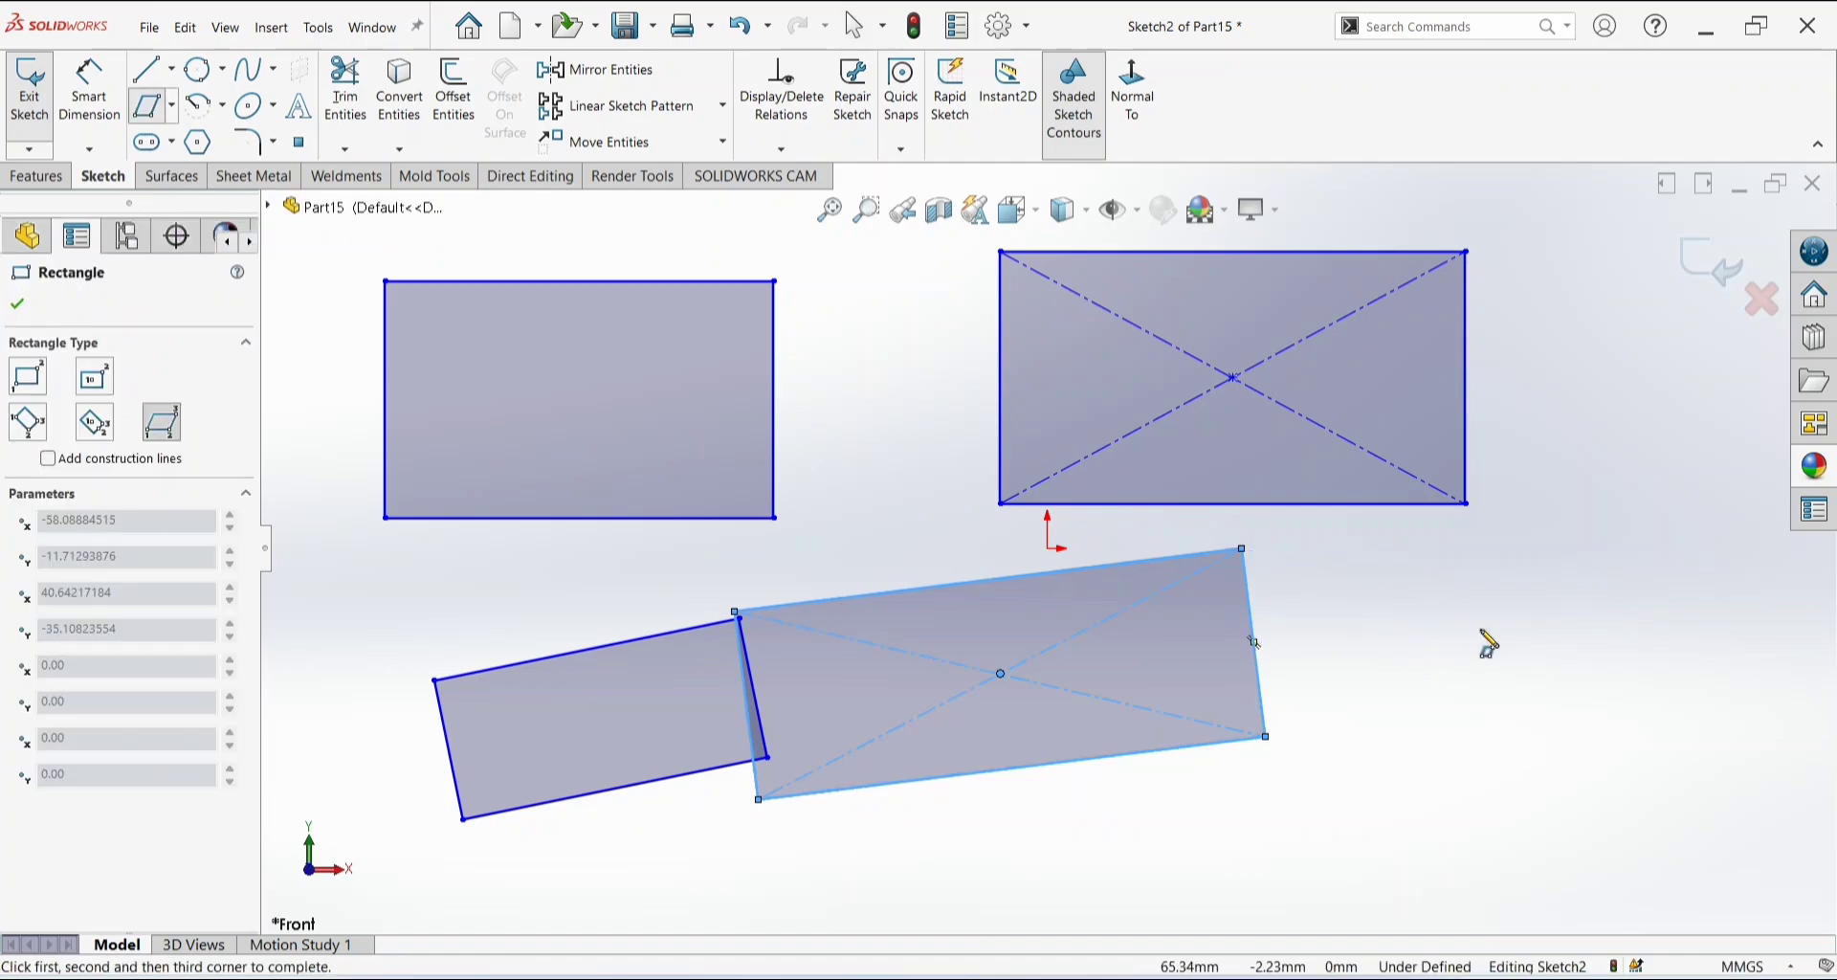
{"action": "left_click", "coordinate": [1620, 765]}
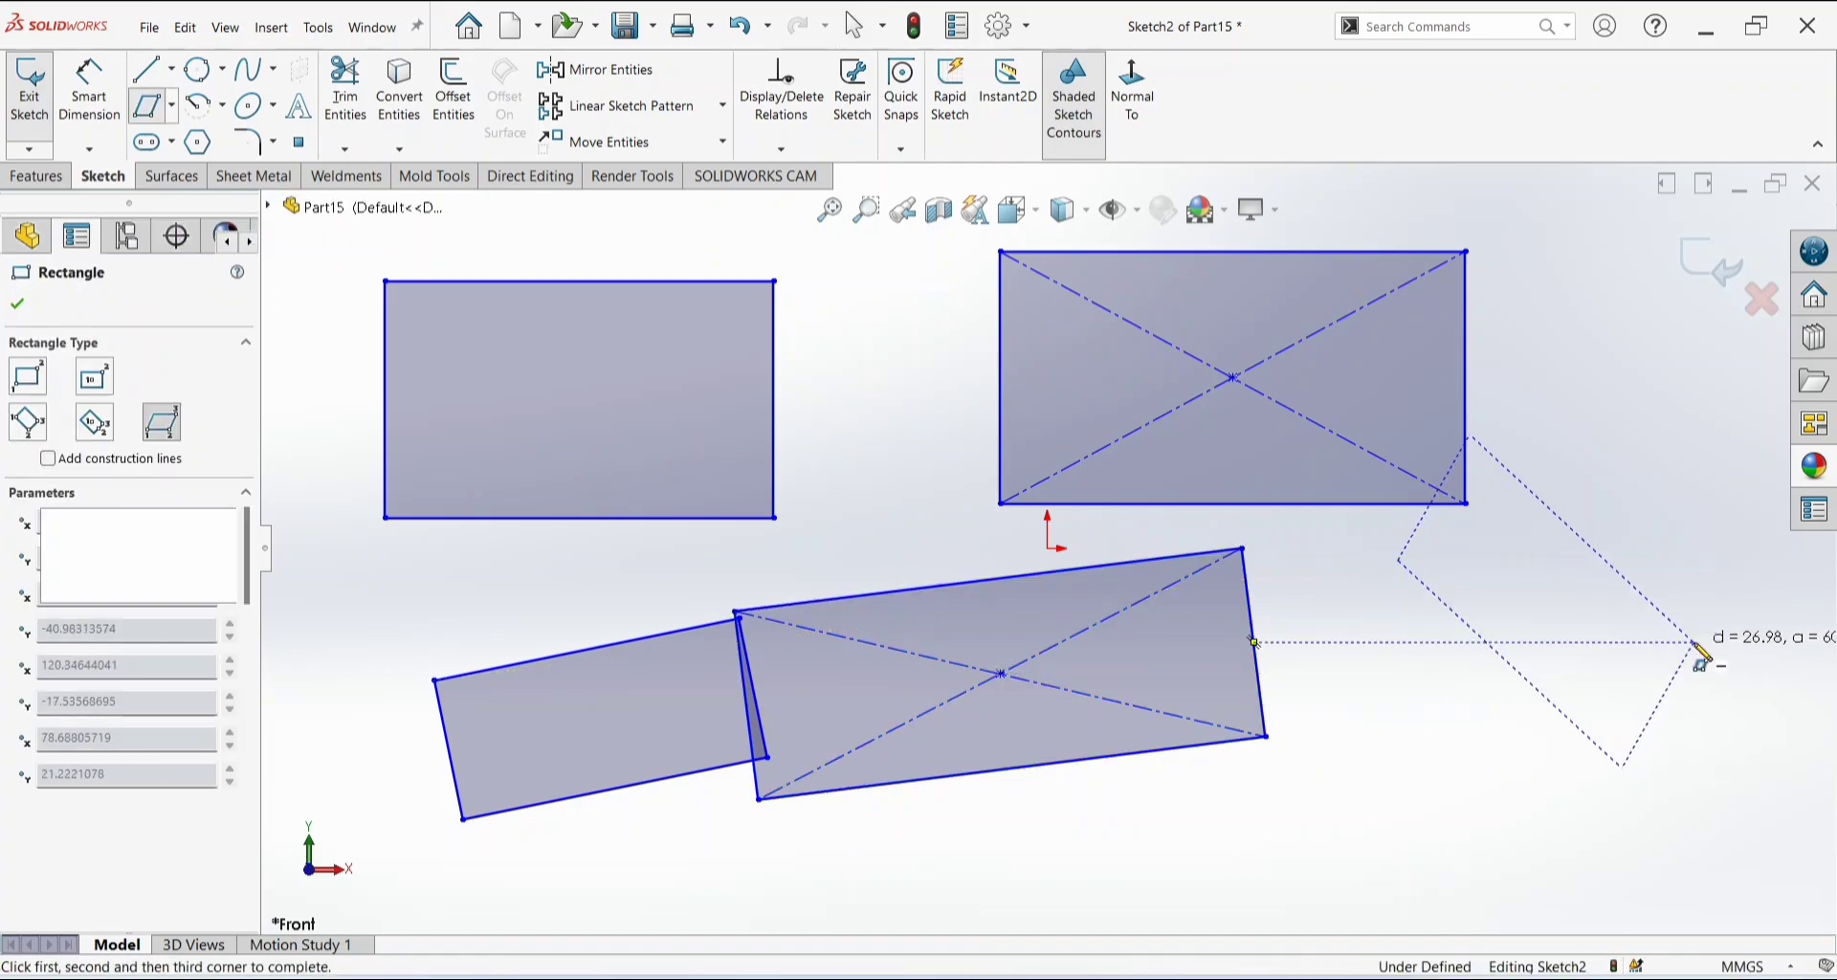
{"action": "left_click", "coordinate": [1696, 643]}
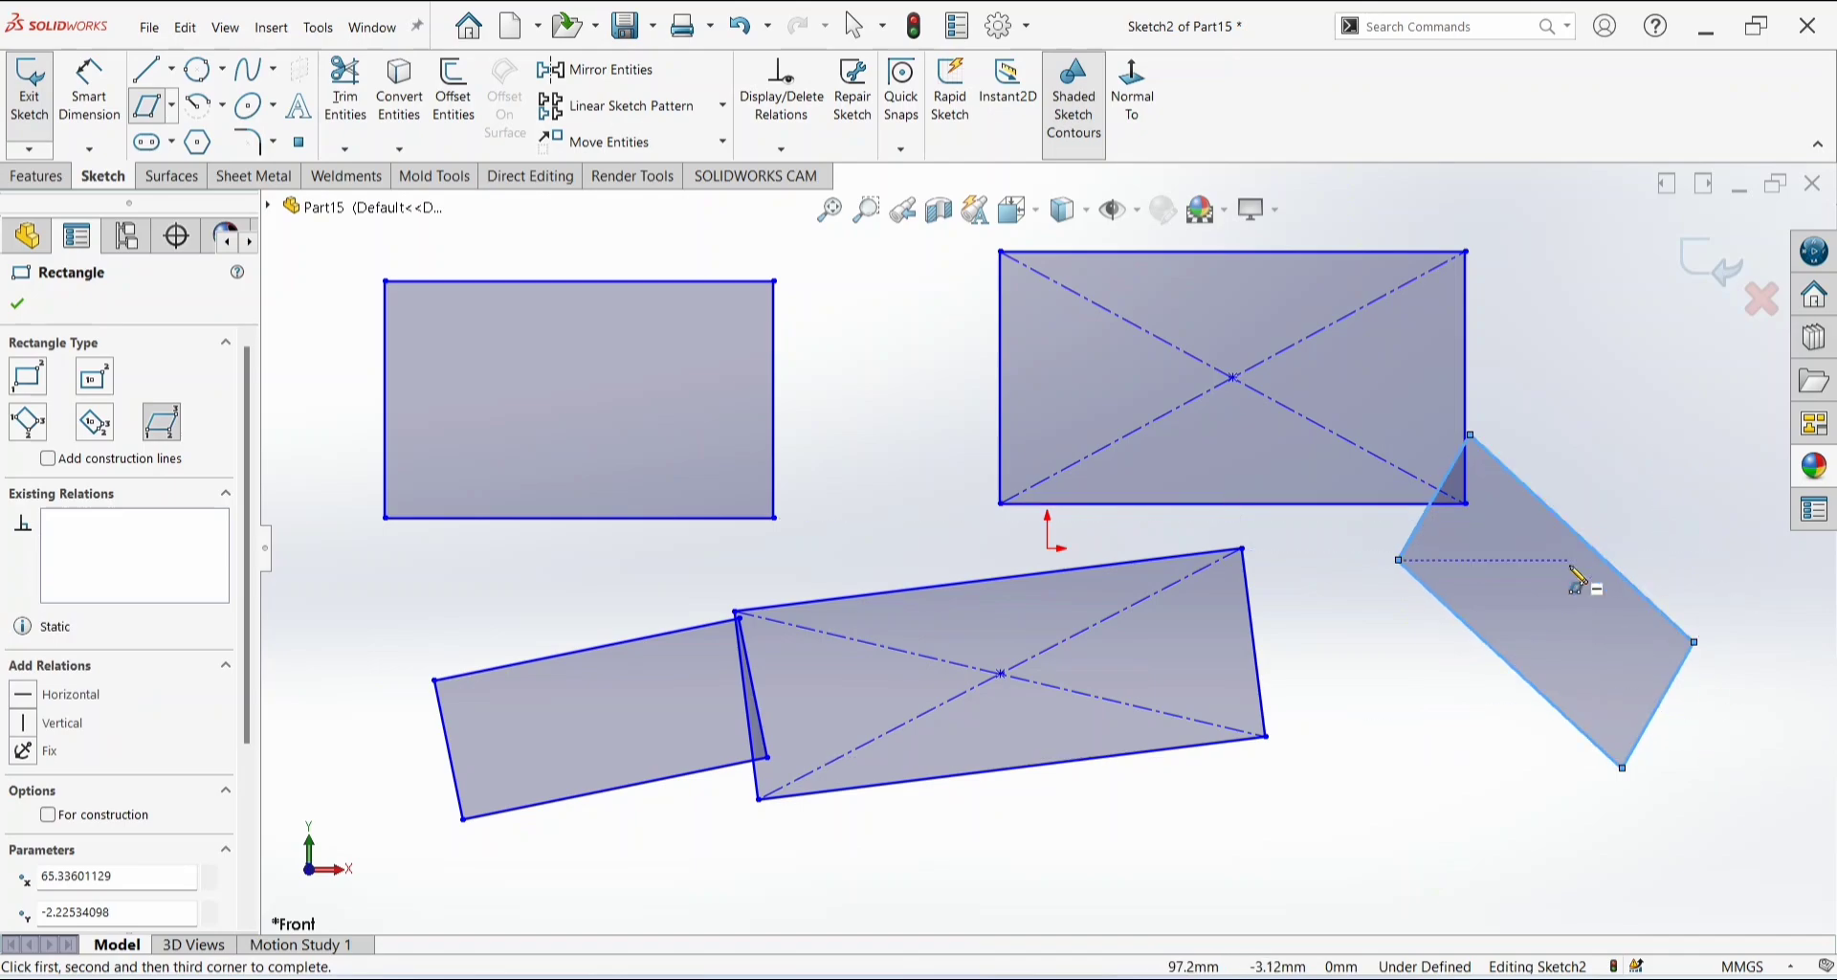
{"action": "key", "text": "Escape"}
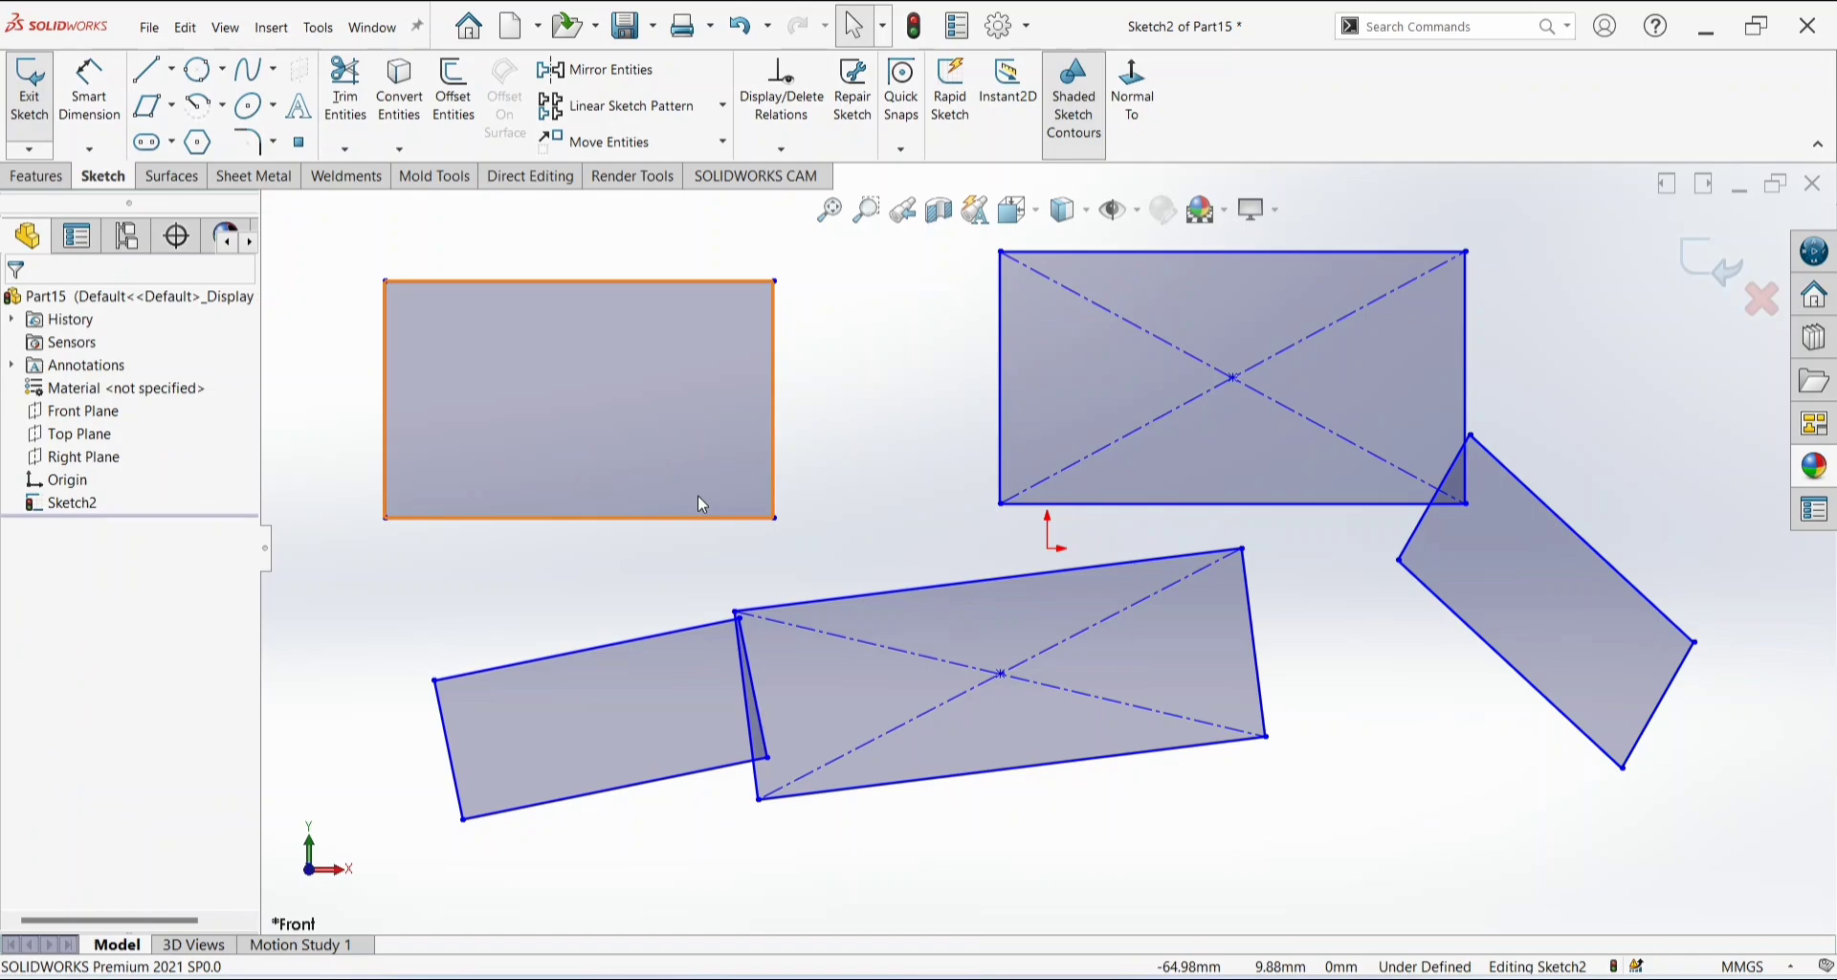
Delete all the rectangles and sketch a centerpoint arc of about 27 mm radius and 112° sweep to the left of the origin.
{"action": "key", "text": "ctrl+a"}
{"action": "key", "text": "Delete"}
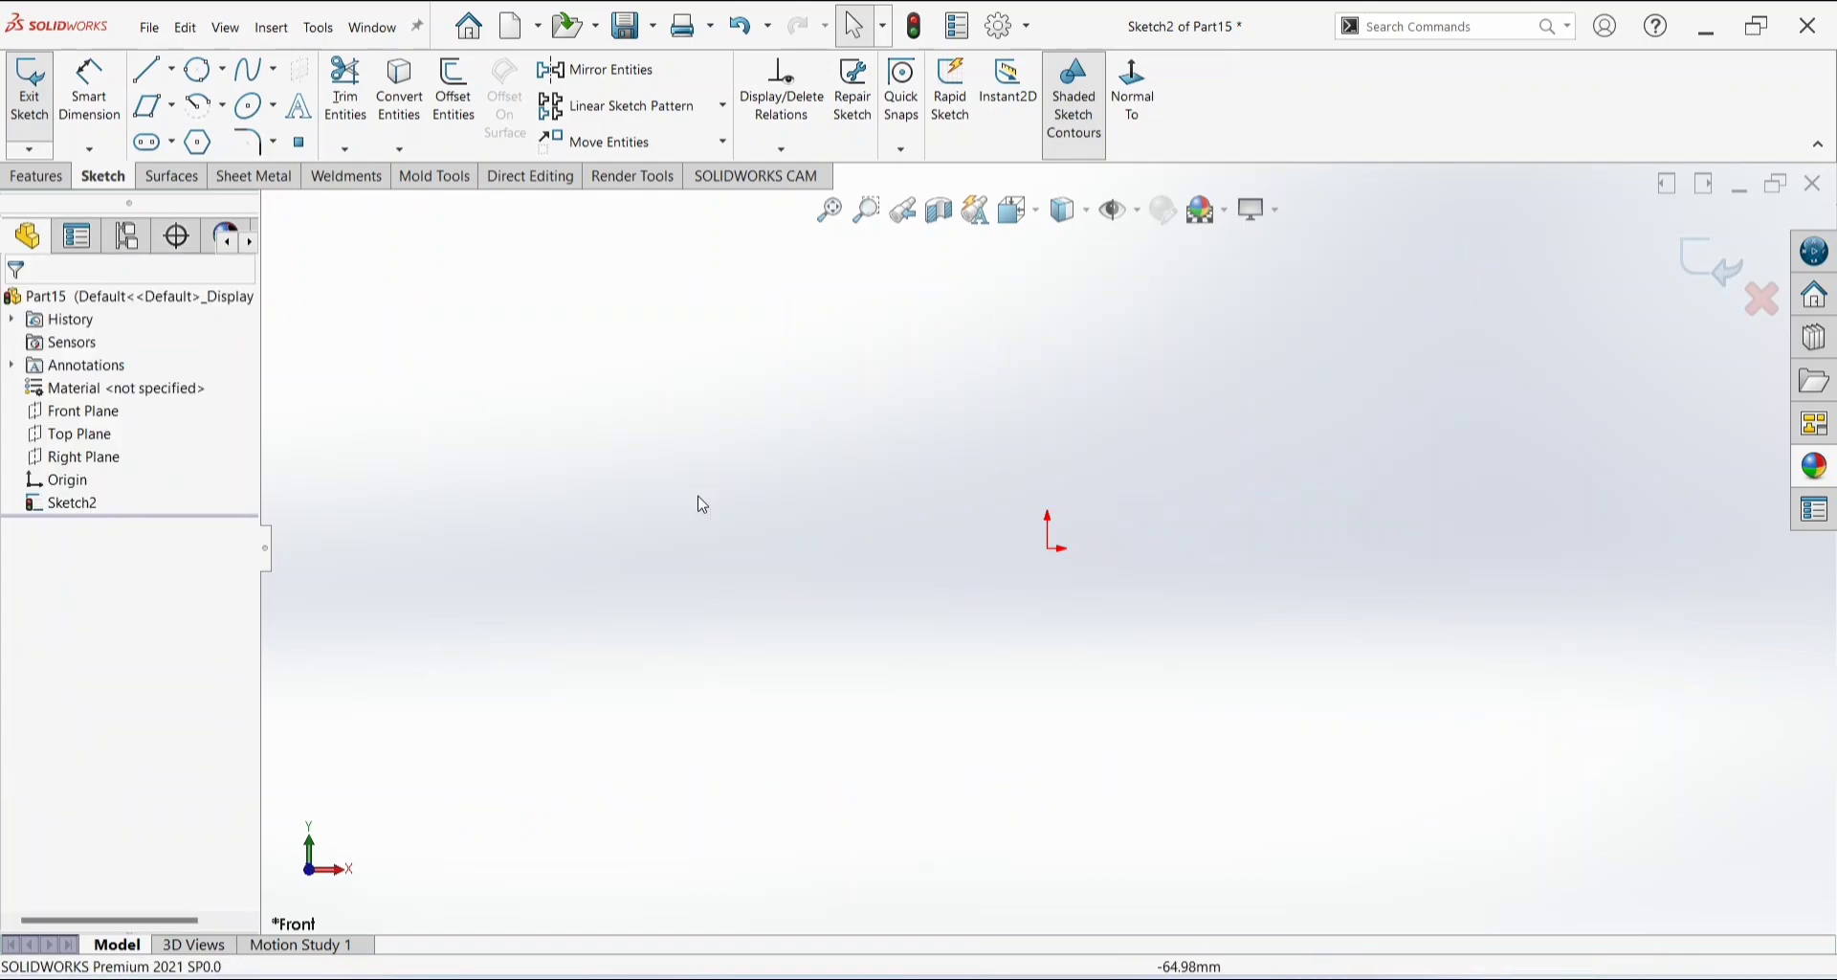
{"action": "left_click", "coordinate": [222, 107]}
{"action": "left_click", "coordinate": [246, 136]}
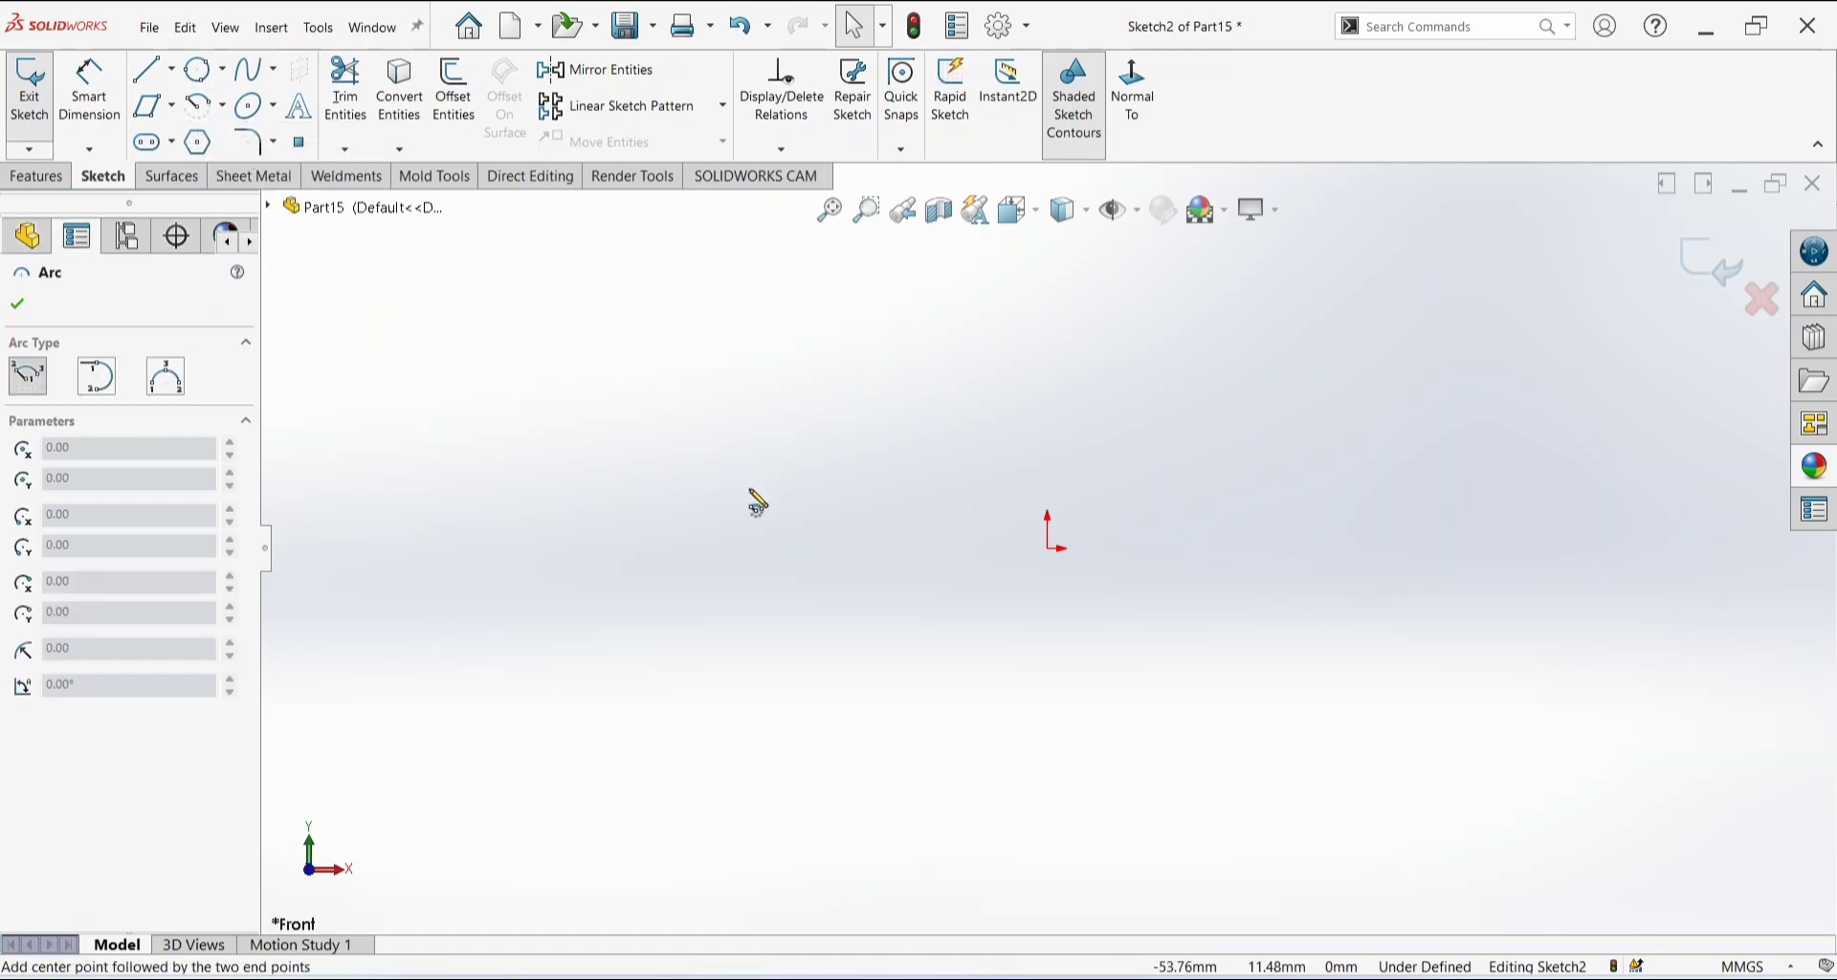
{"action": "left_click", "coordinate": [629, 479]}
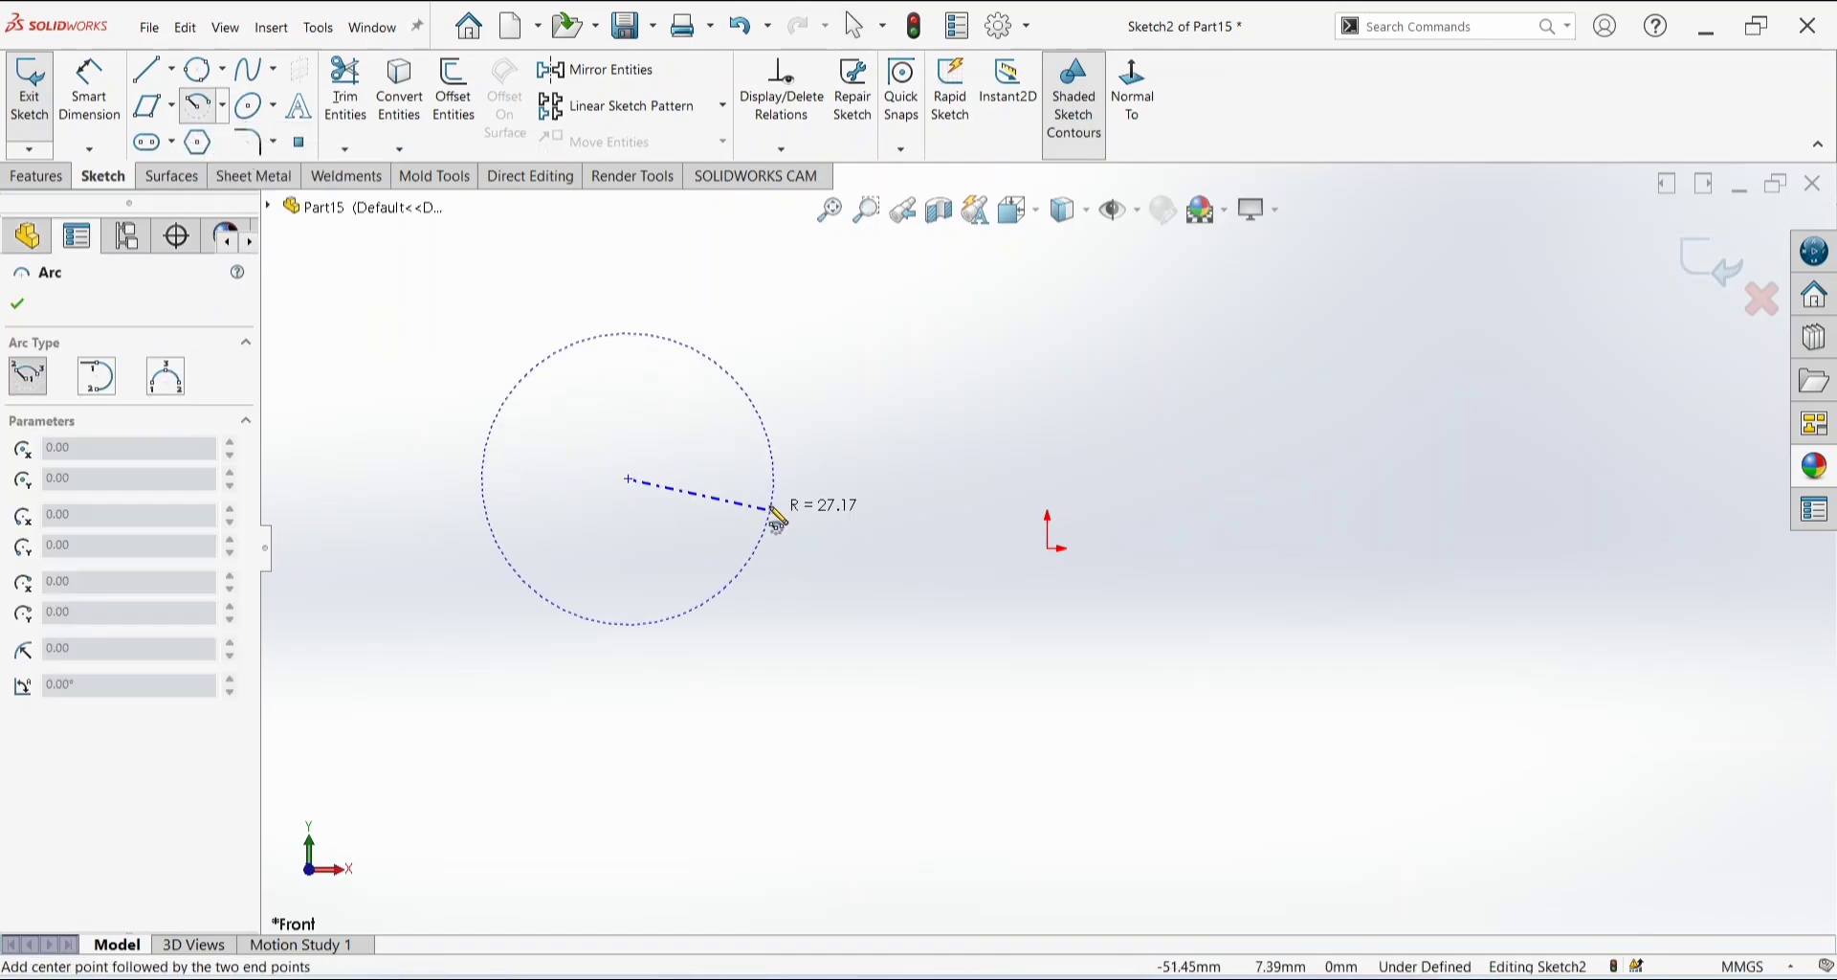
{"action": "left_click", "coordinate": [769, 505]}
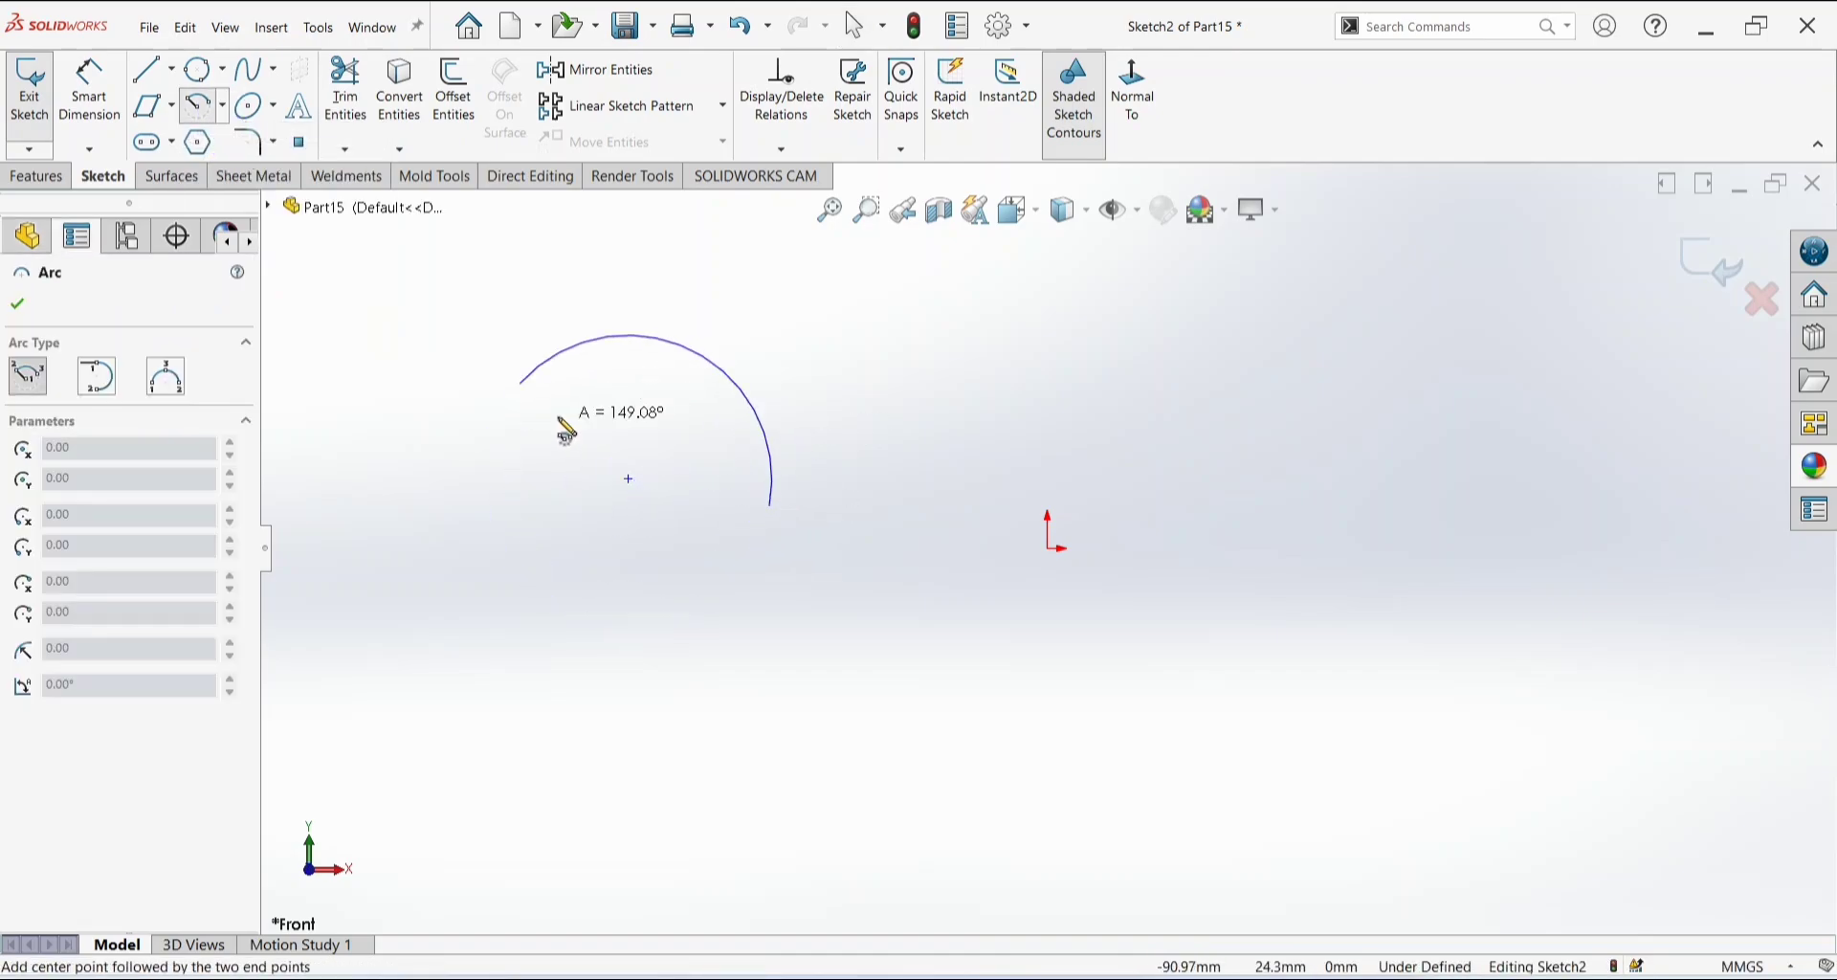
{"action": "left_click", "coordinate": [622, 421]}
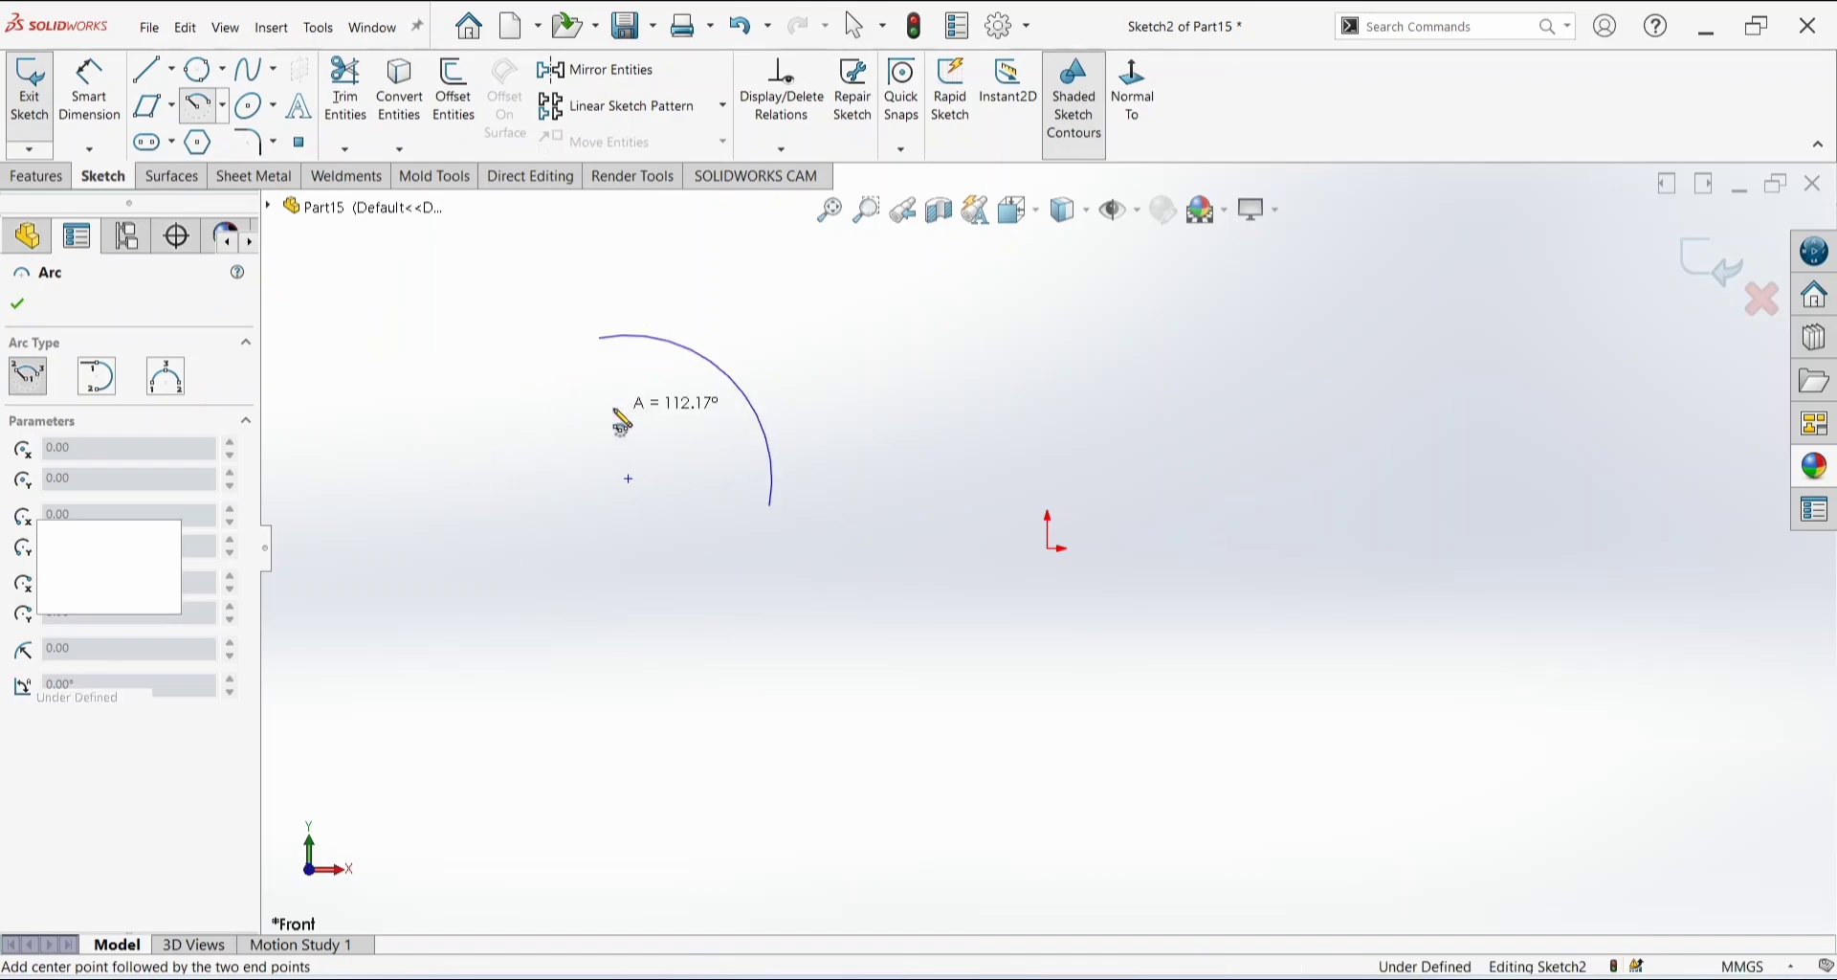
Sketch a chain of four connected arcs with the Tangent Arc tool, running rightward from the lower end of the centerpoint arc.
{"action": "left_click", "coordinate": [222, 105]}
{"action": "left_click", "coordinate": [244, 156]}
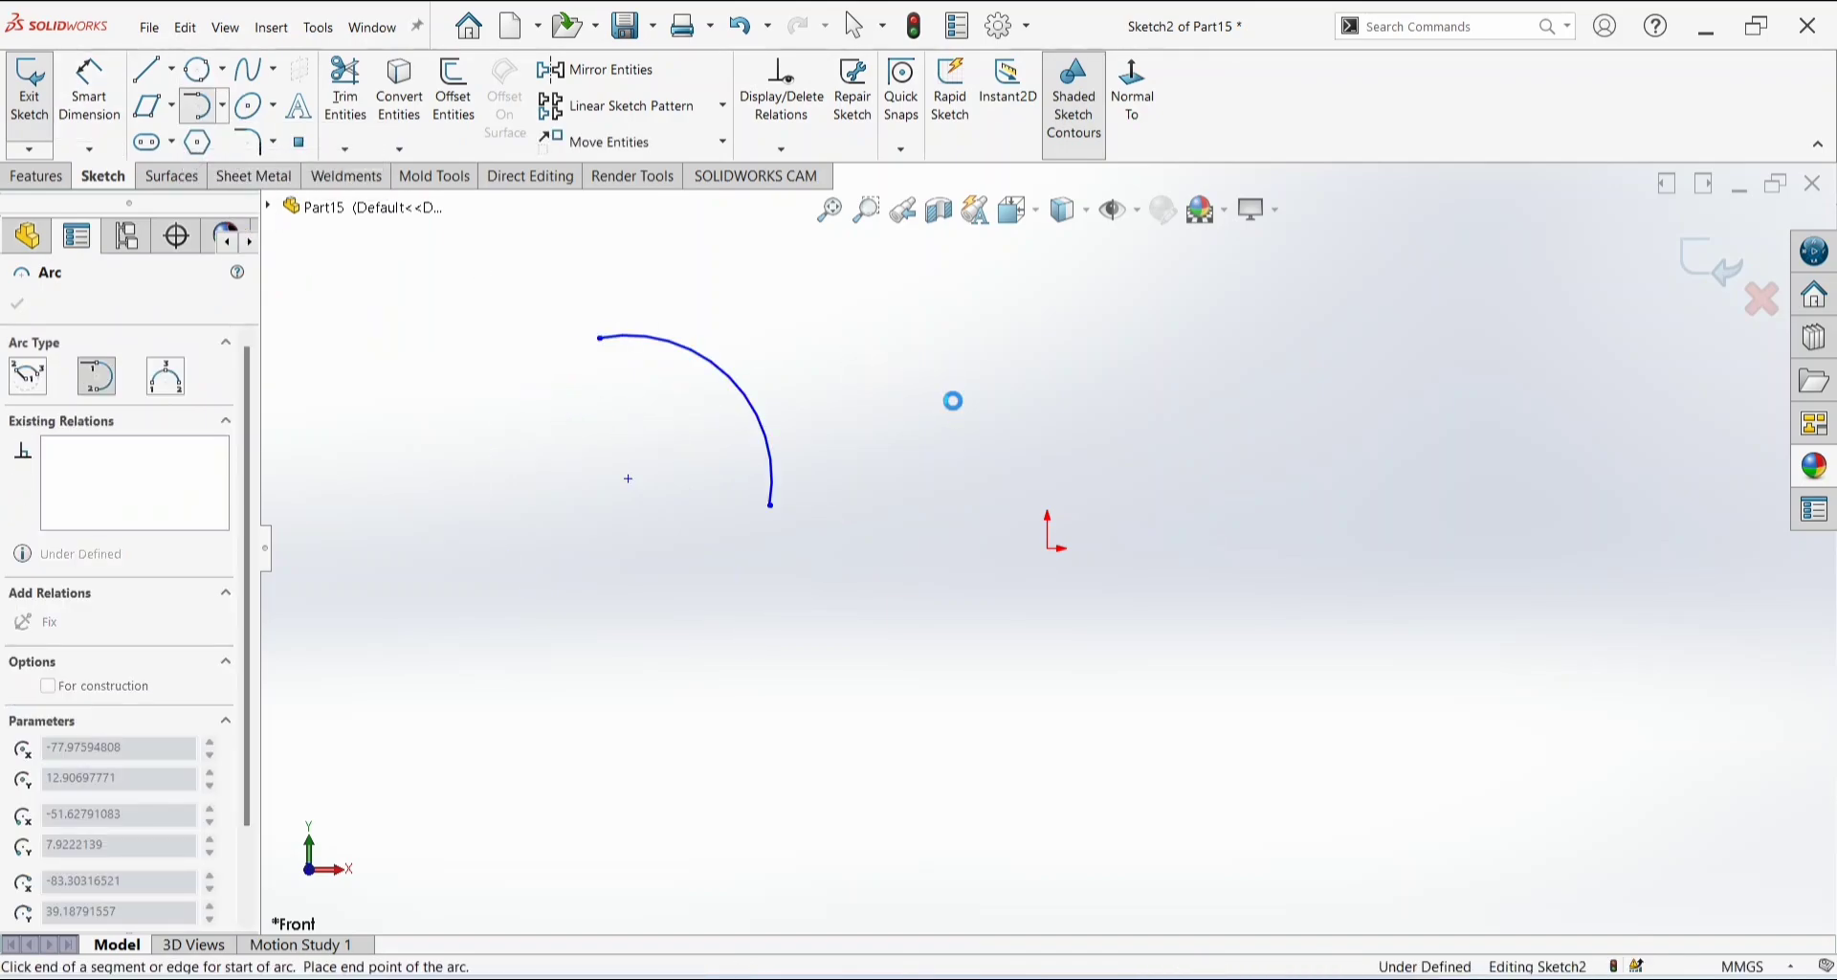
{"action": "left_click", "coordinate": [953, 401]}
{"action": "left_click", "coordinate": [1052, 493]}
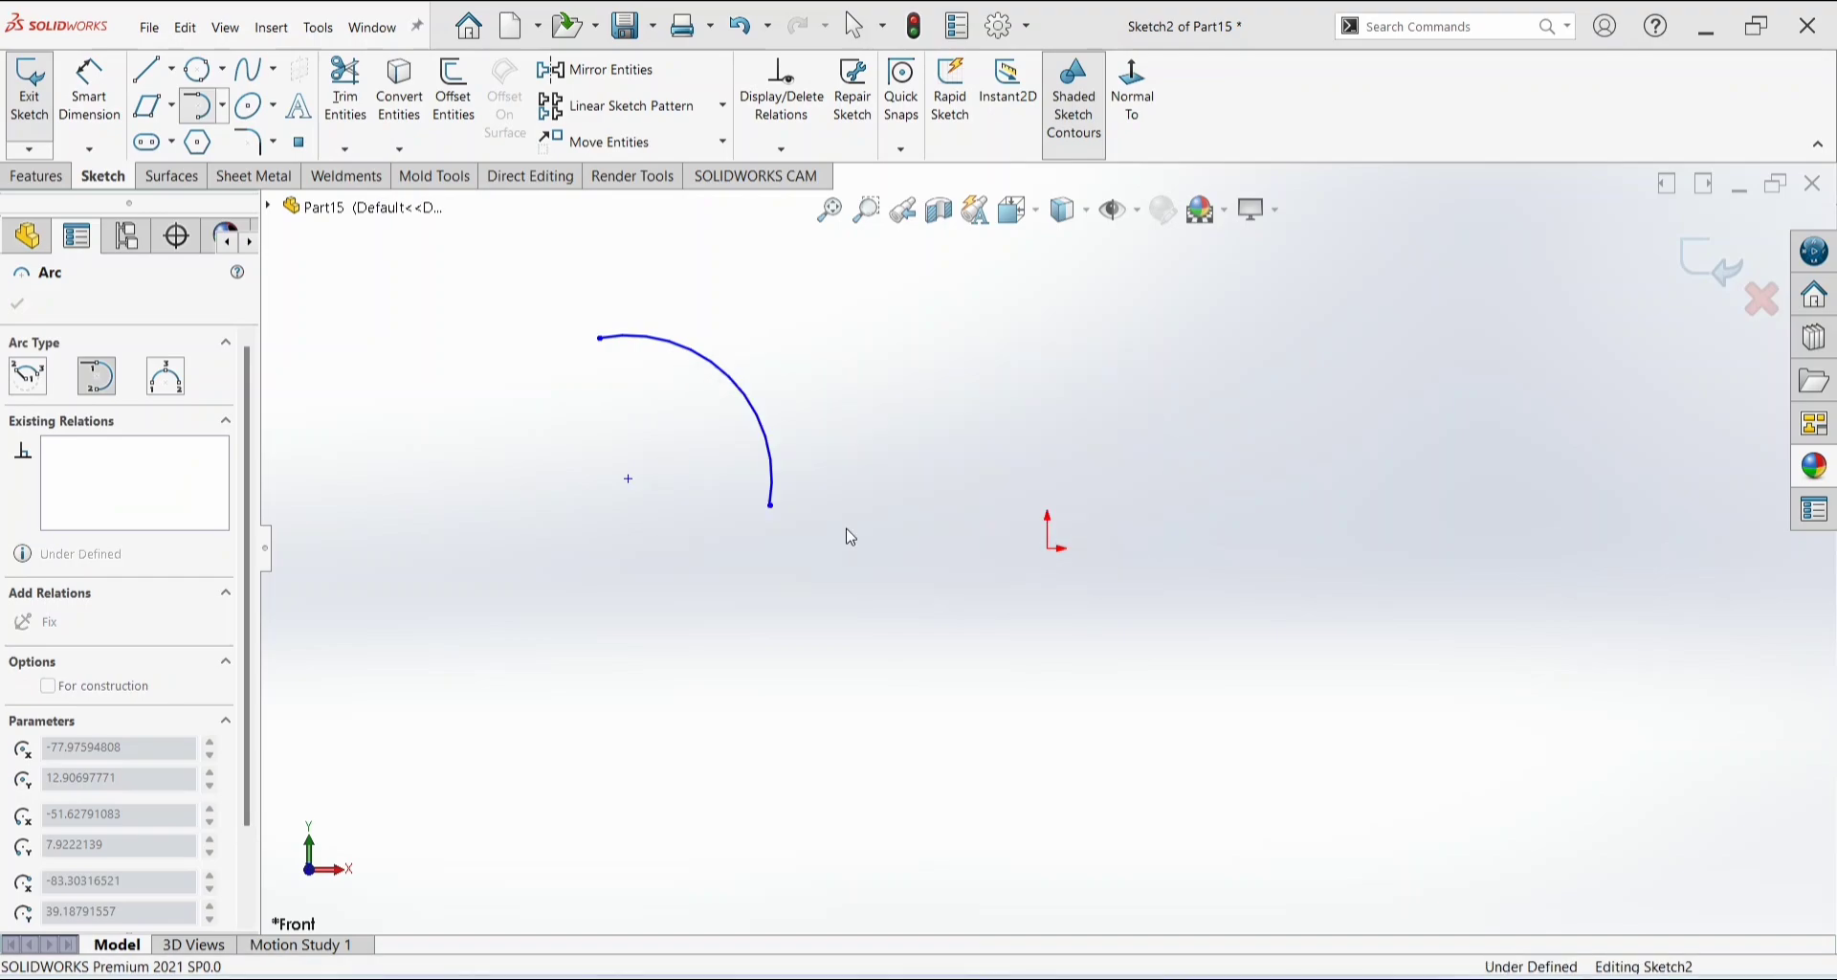
{"action": "left_click", "coordinate": [774, 508]}
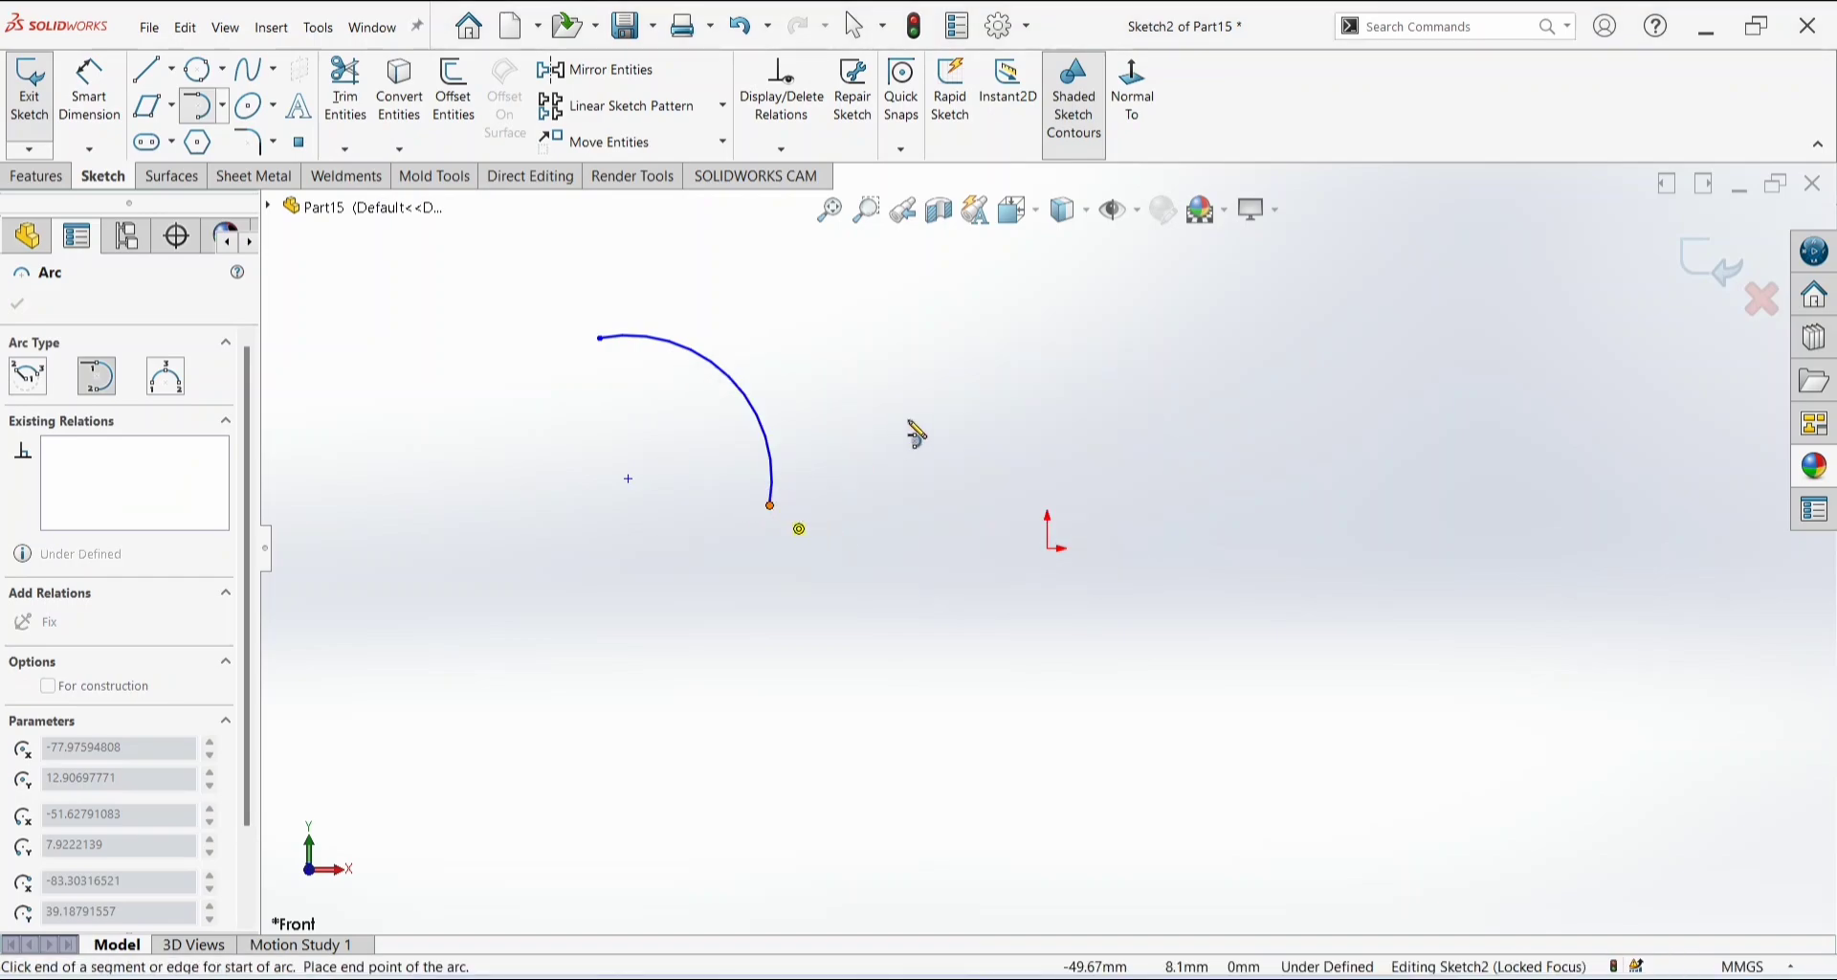
{"action": "left_click", "coordinate": [955, 400]}
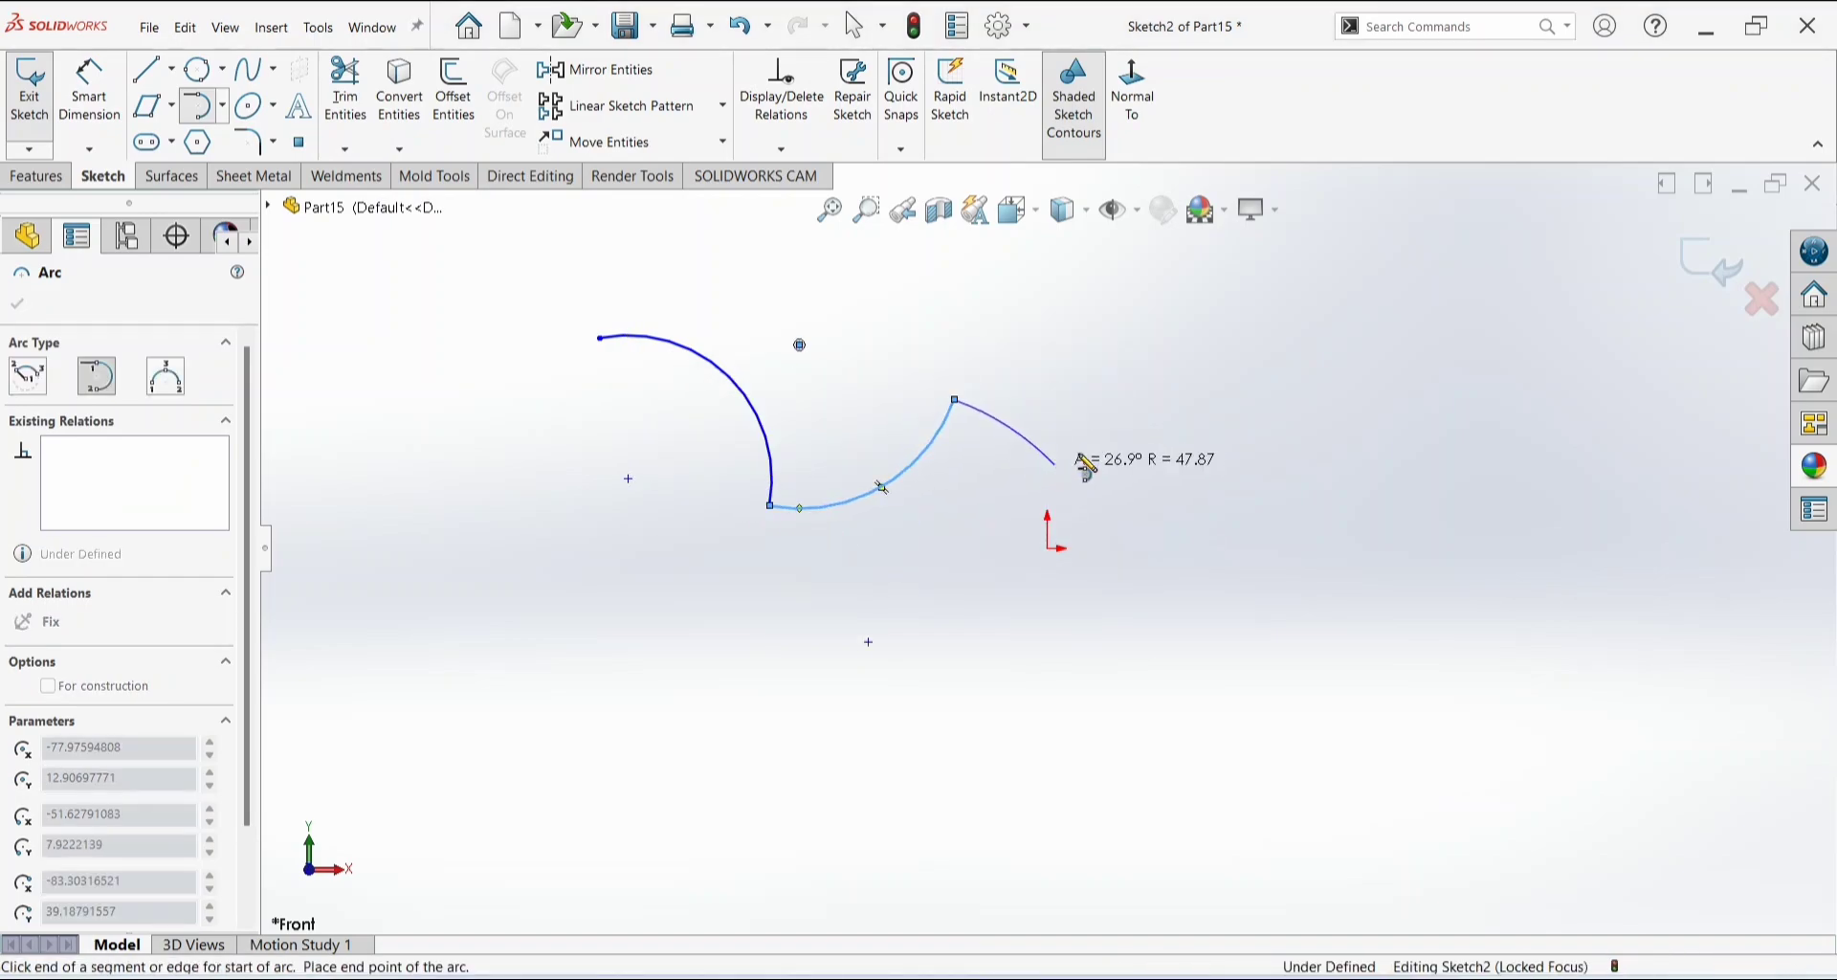
{"action": "left_click", "coordinate": [1057, 467]}
{"action": "left_click", "coordinate": [1160, 377]}
{"action": "left_click", "coordinate": [1160, 377]}
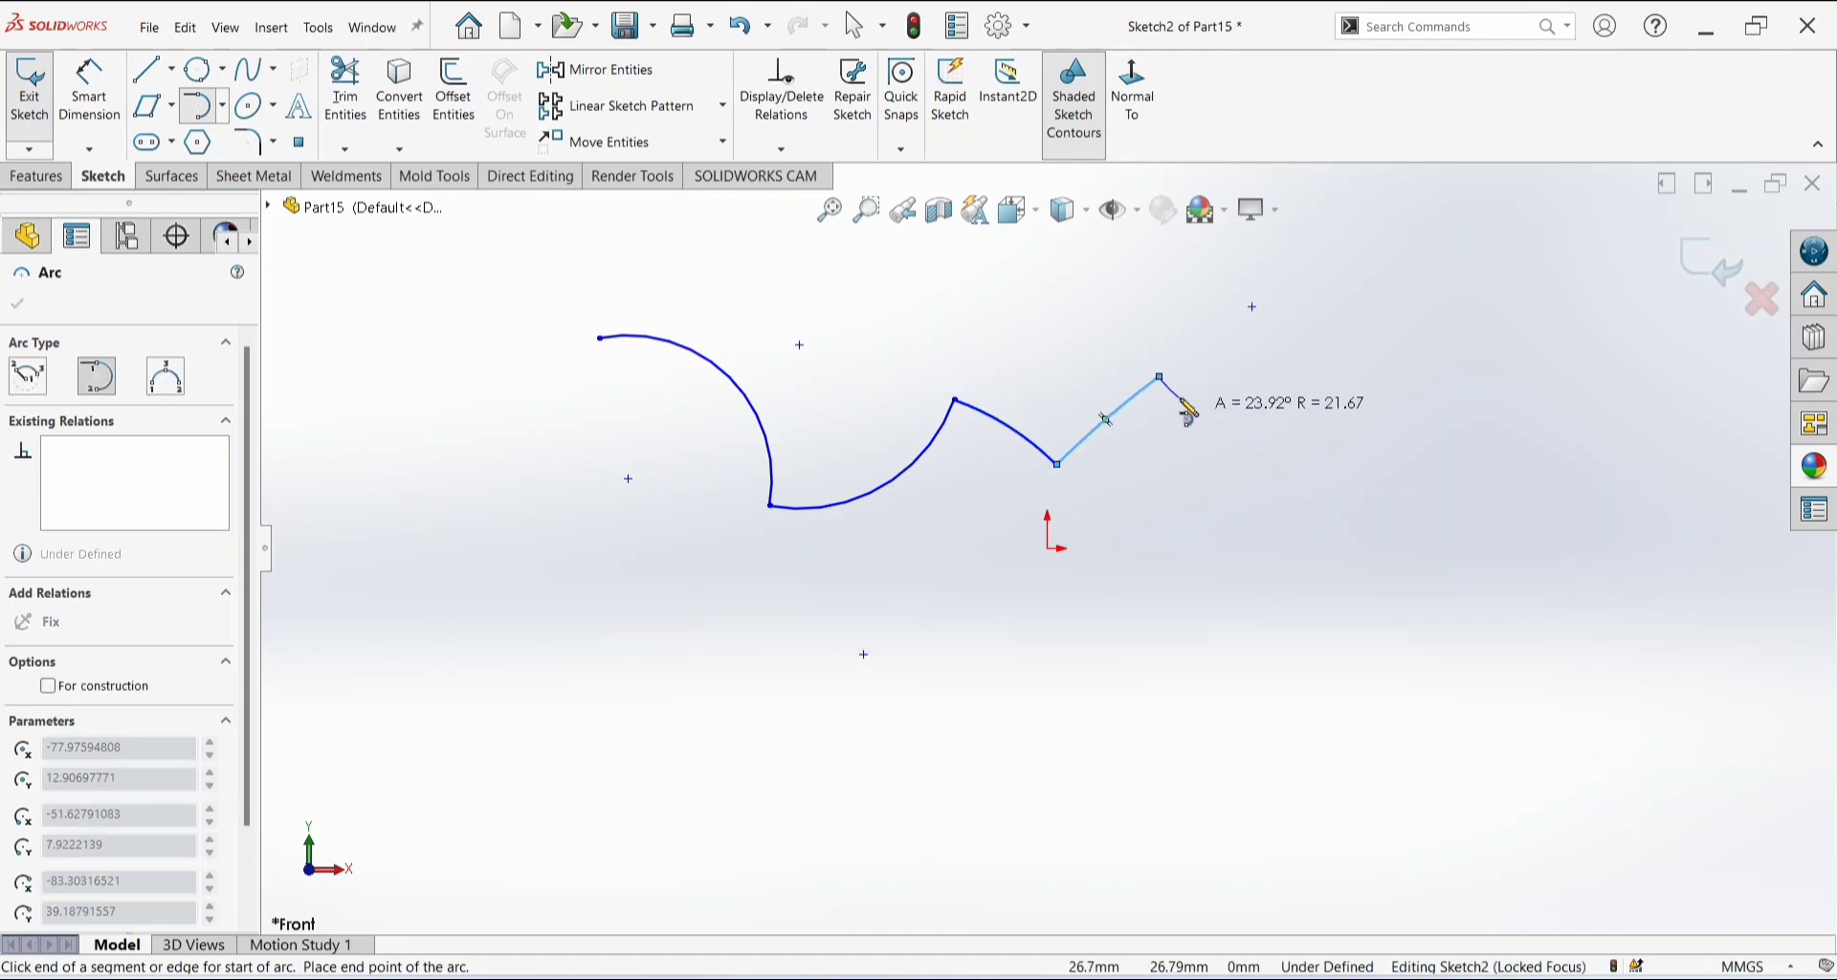
{"action": "left_click", "coordinate": [1275, 390]}
{"action": "key", "text": "Escape"}
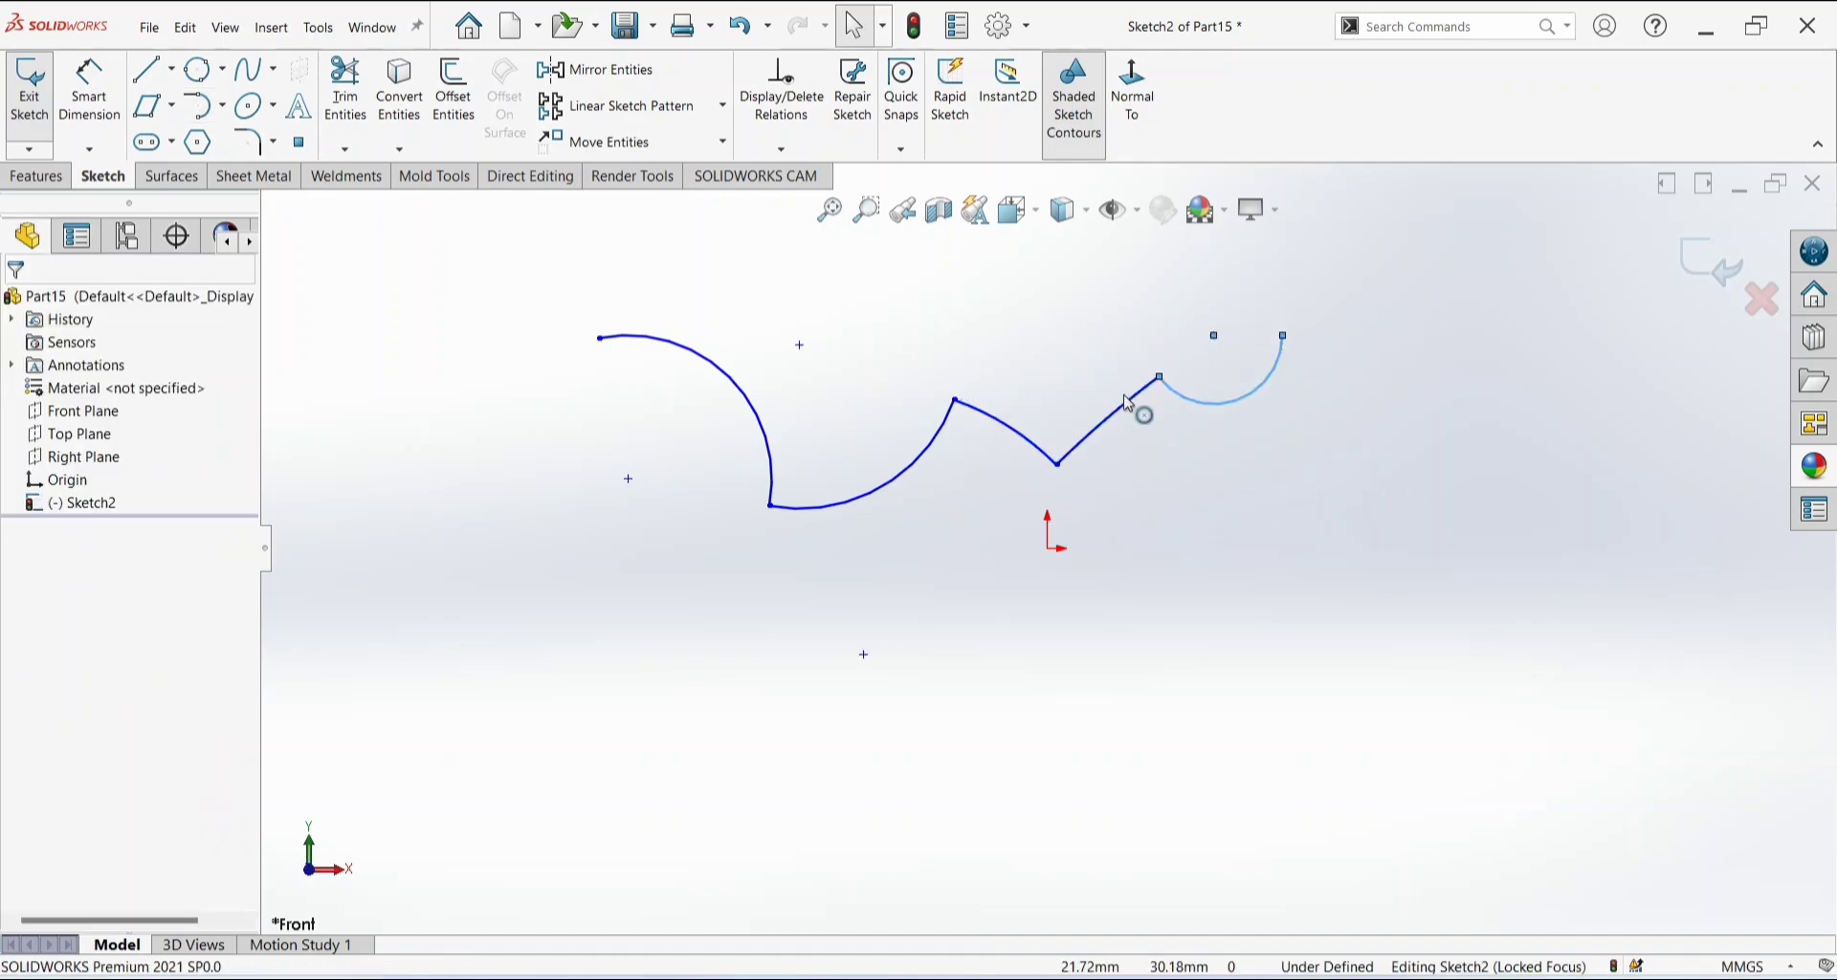
Add a Tangent relation between the centerpoint arc and the first arc of the chain.
{"action": "left_click", "coordinate": [773, 497]}
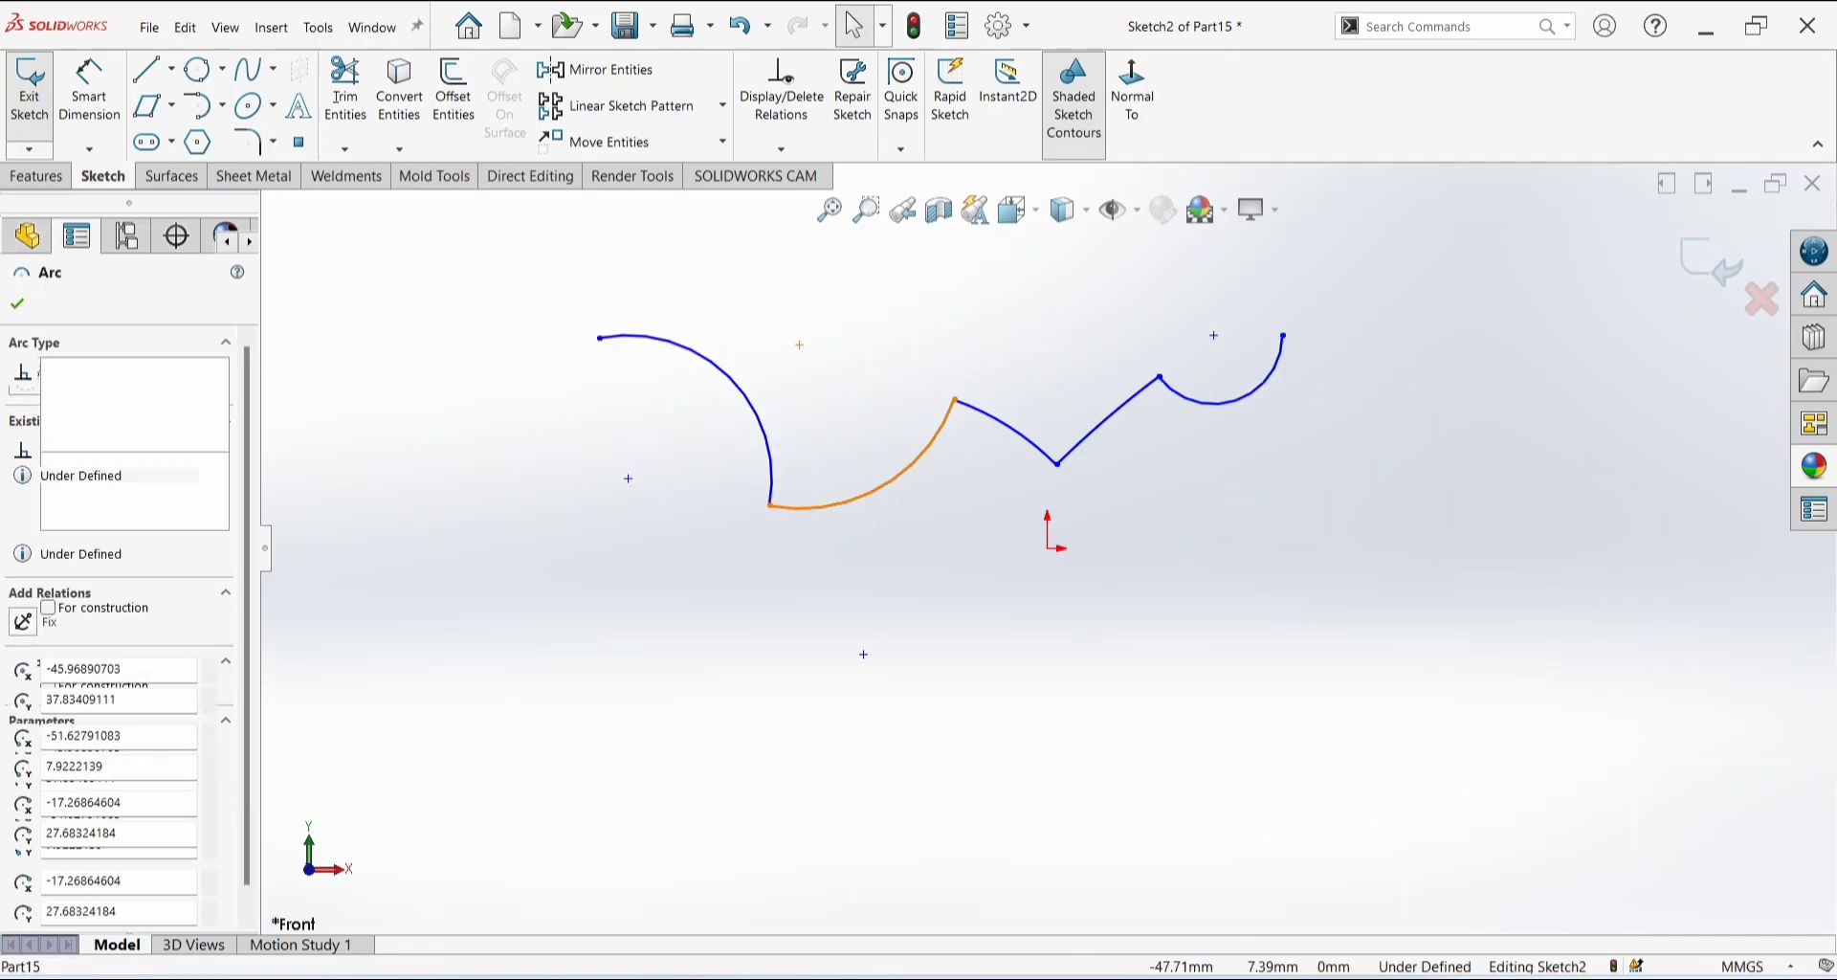
{"action": "left_click", "coordinate": [772, 497], "text": "ctrl"}
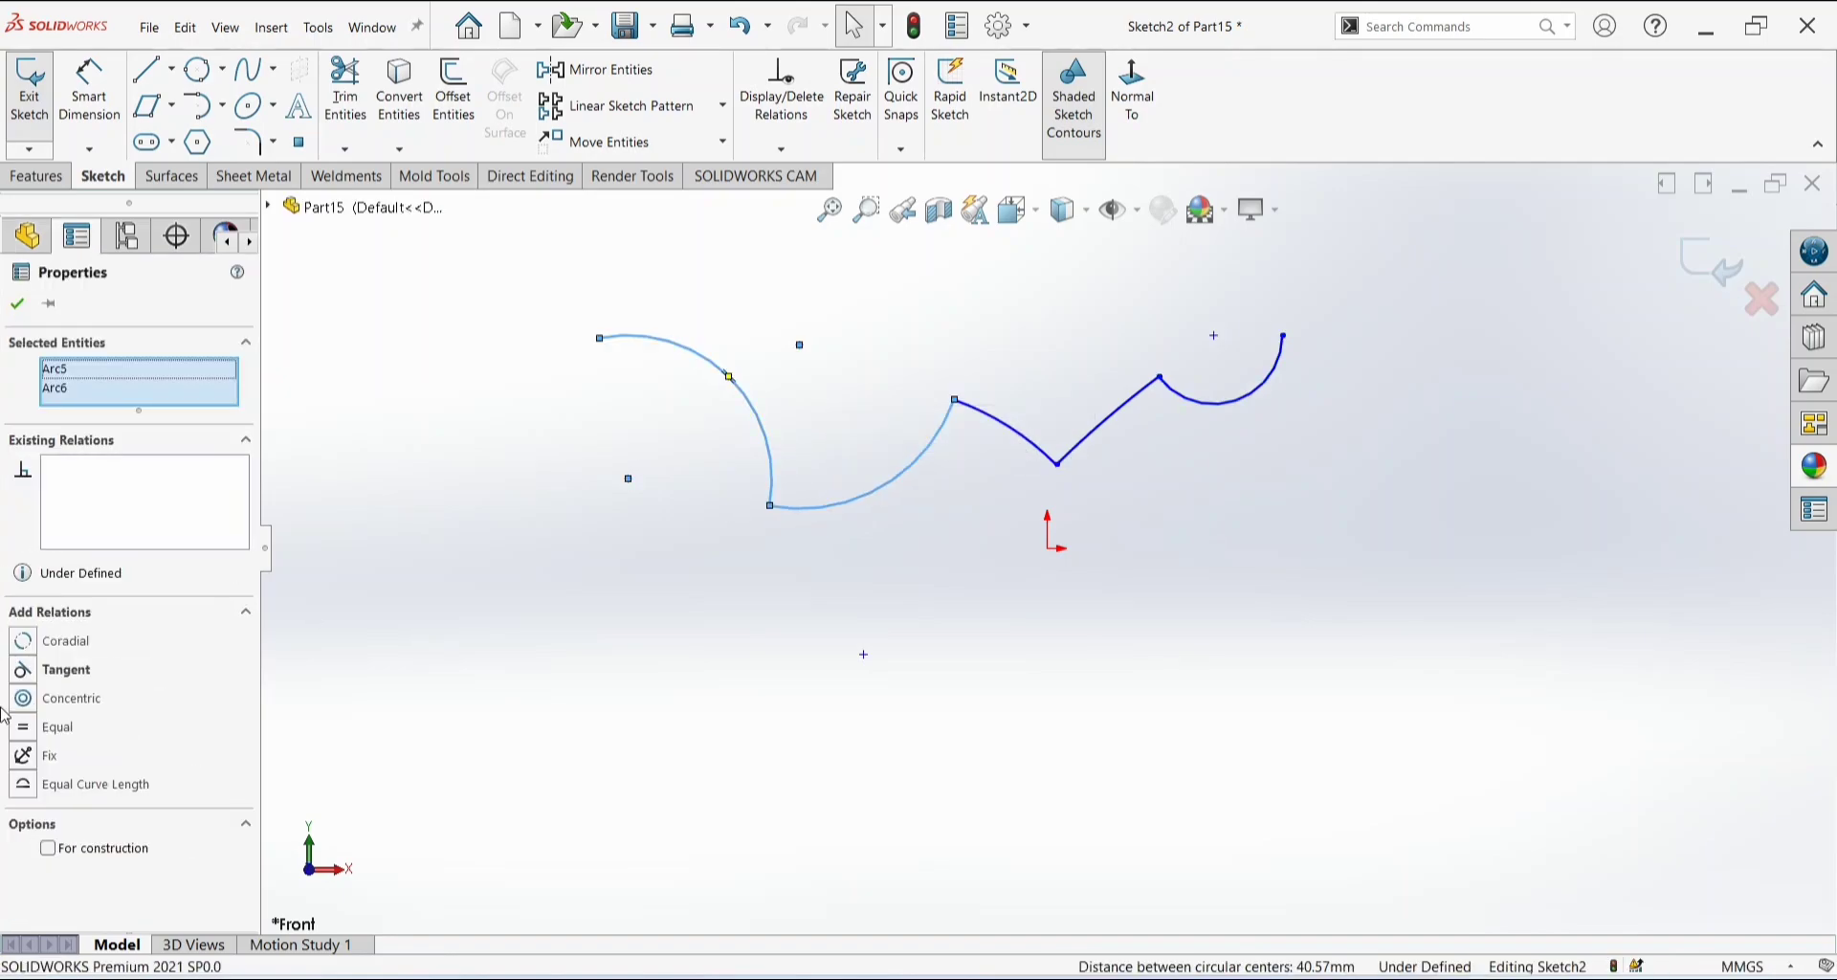
{"action": "left_click", "coordinate": [42, 670]}
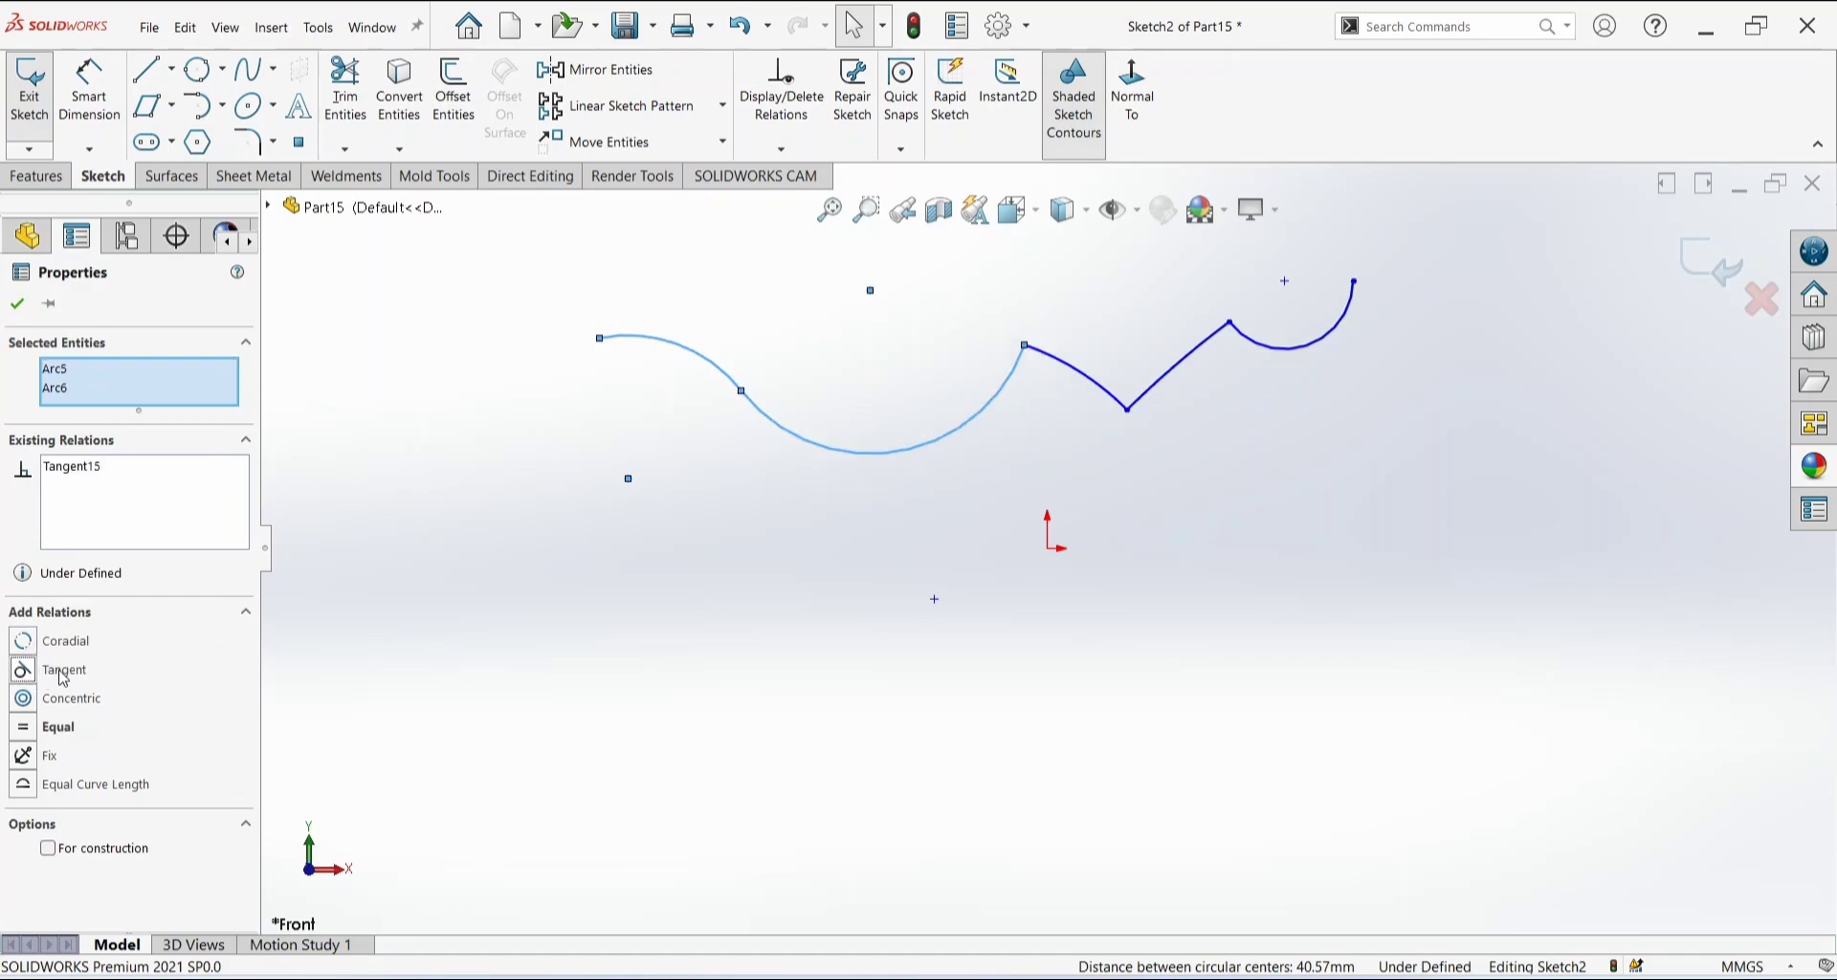
{"action": "key", "text": "Escape"}
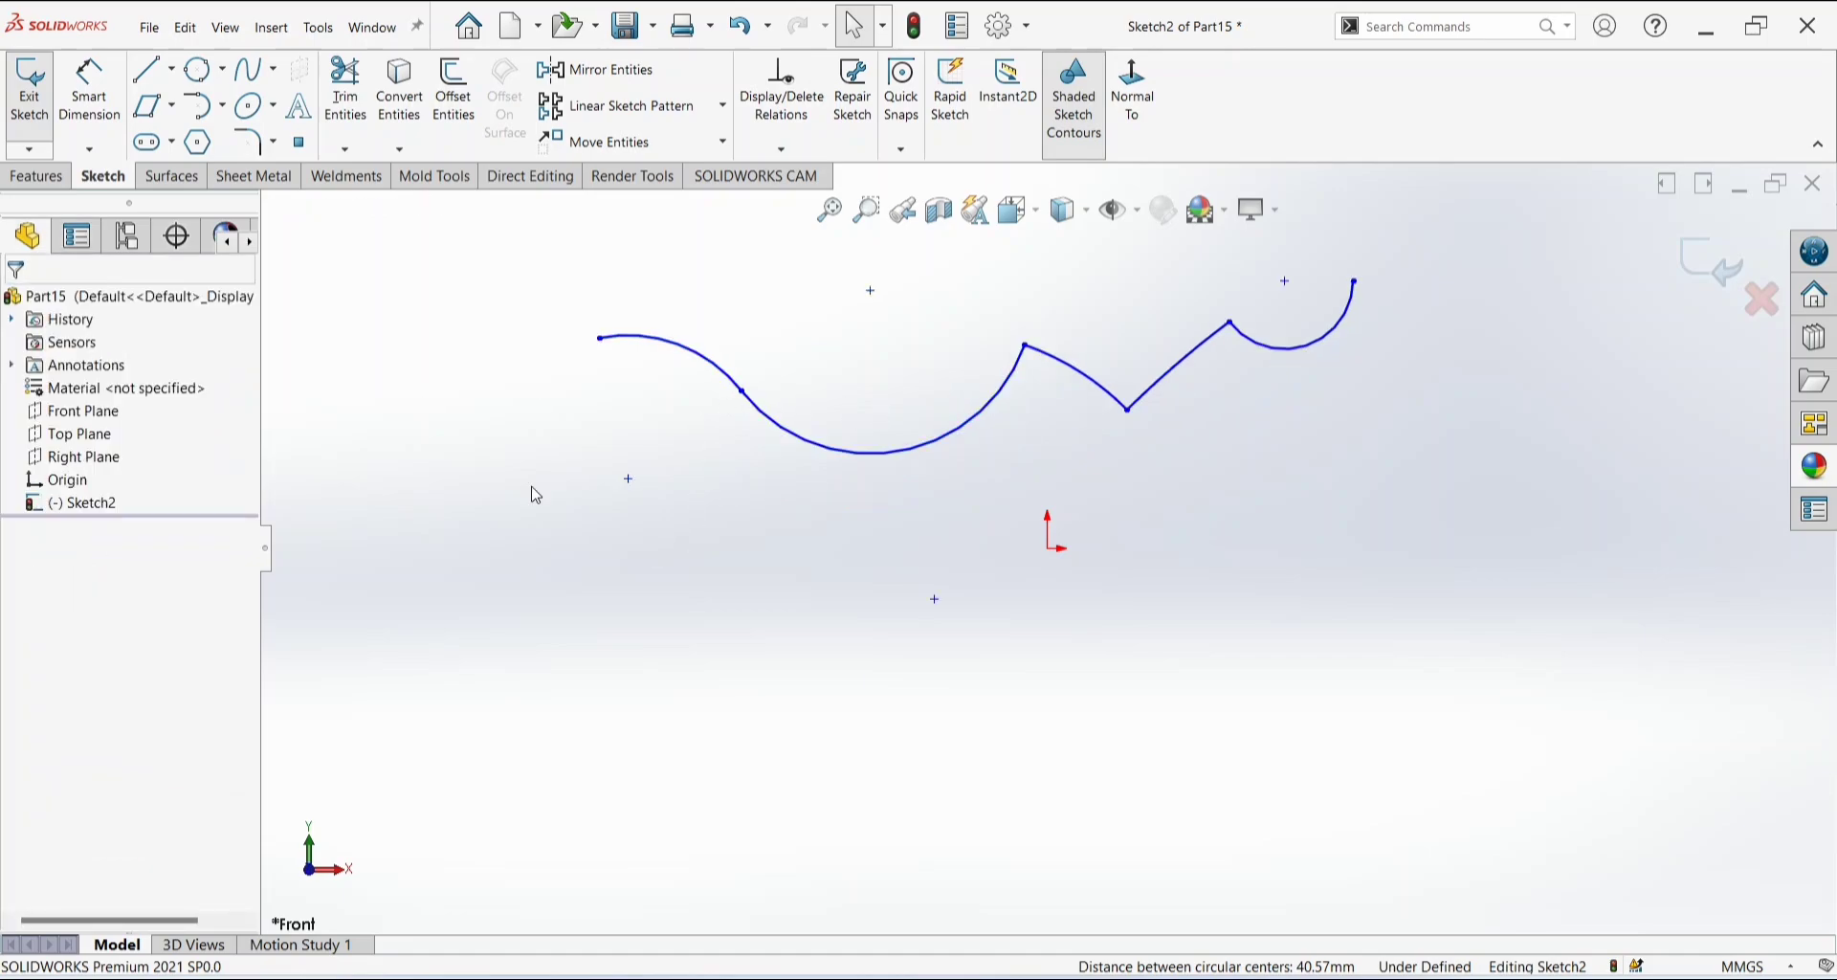
Sketch a line about 39 mm long from the left end of the centerpoint arc, sloping down to the left.
{"action": "left_click", "coordinate": [223, 107]}
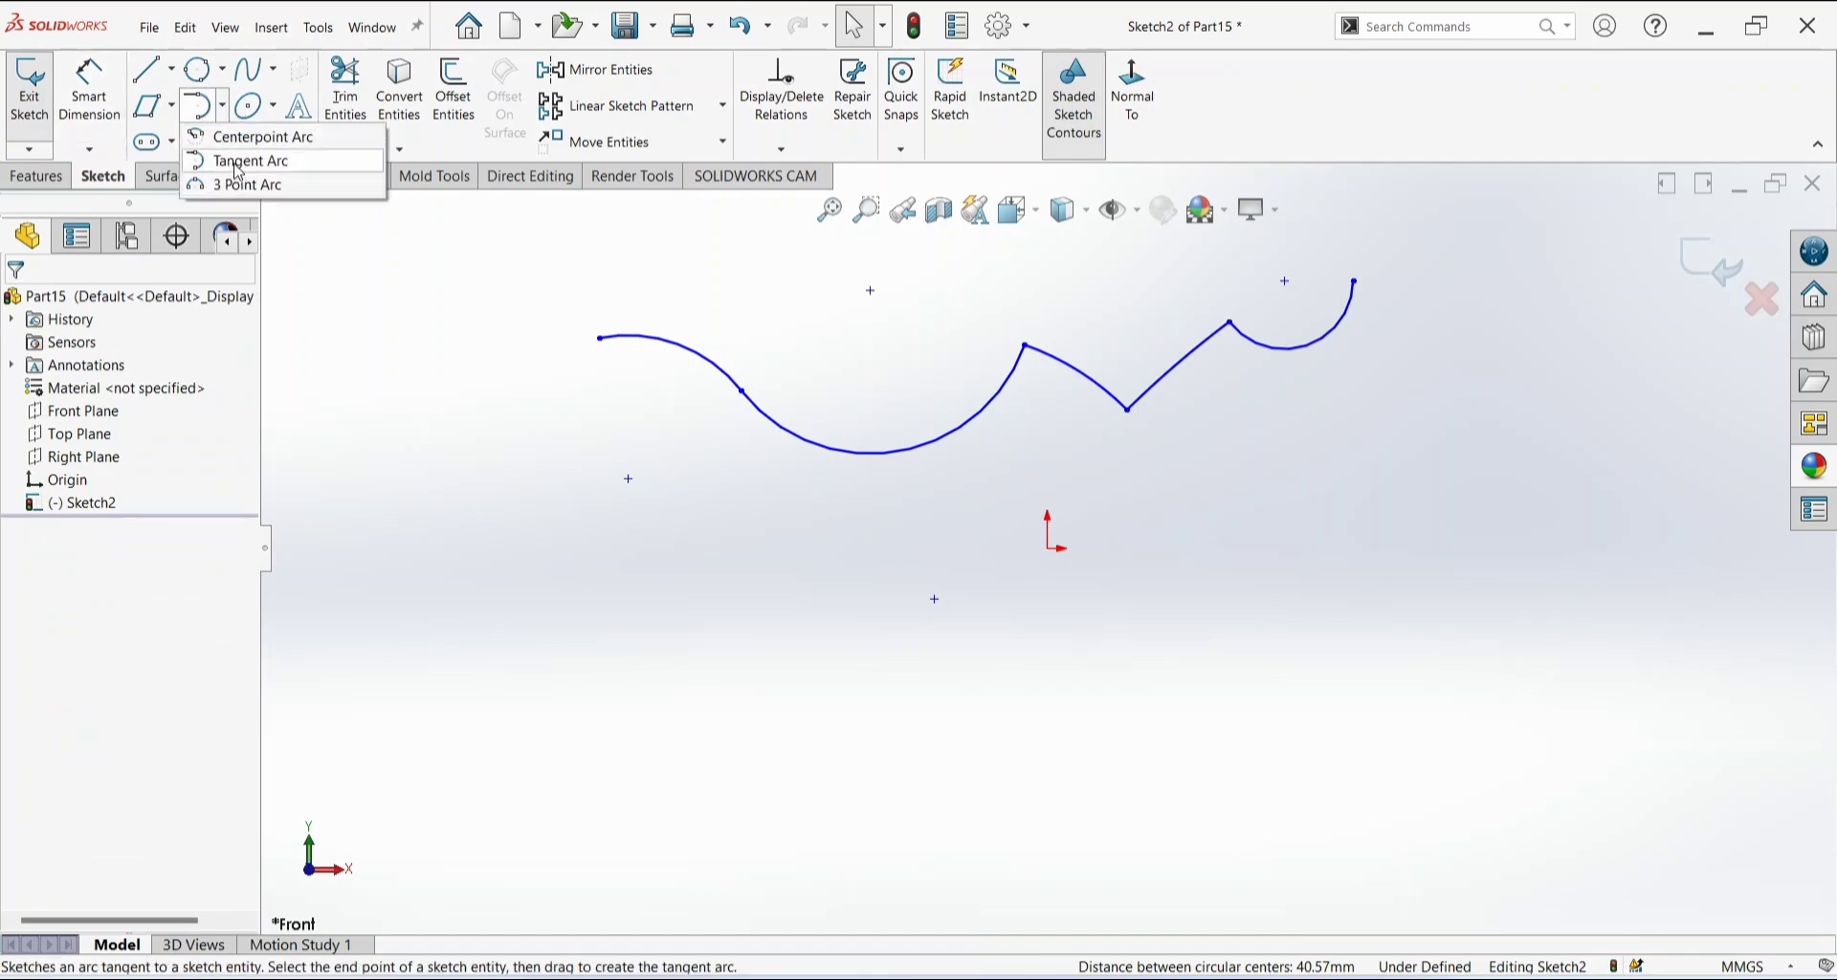
{"action": "left_click", "coordinate": [150, 67]}
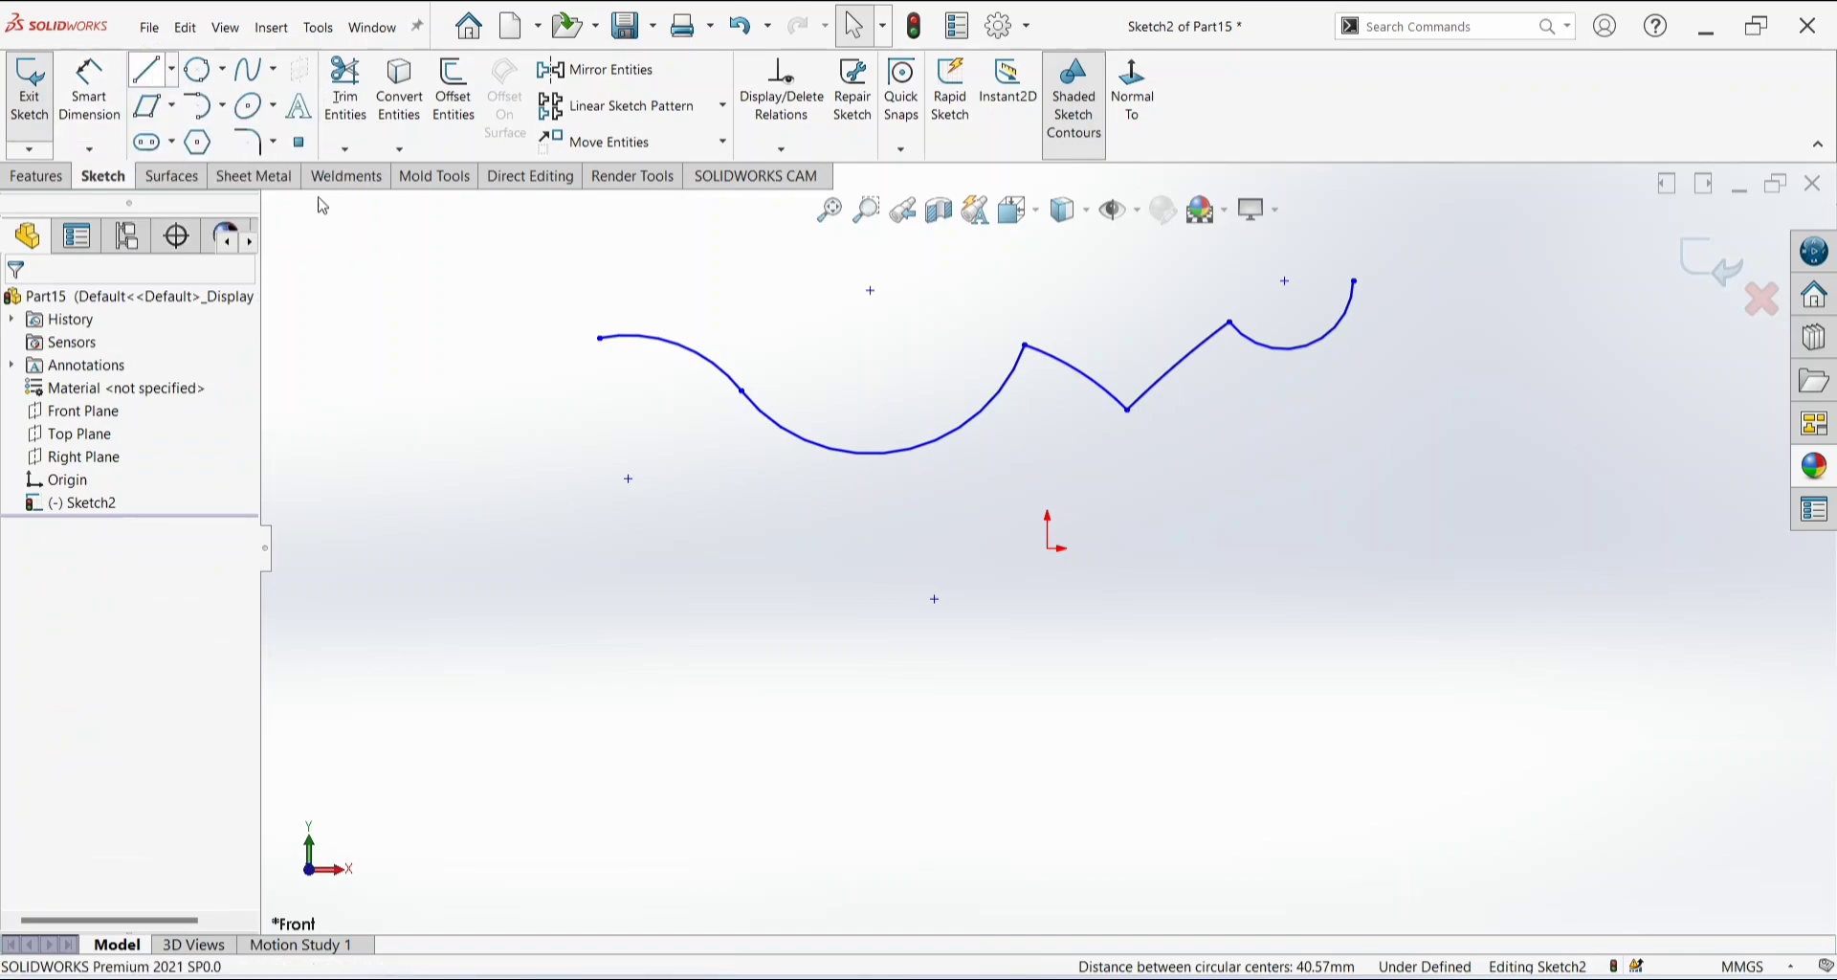
{"action": "left_click", "coordinate": [600, 339]}
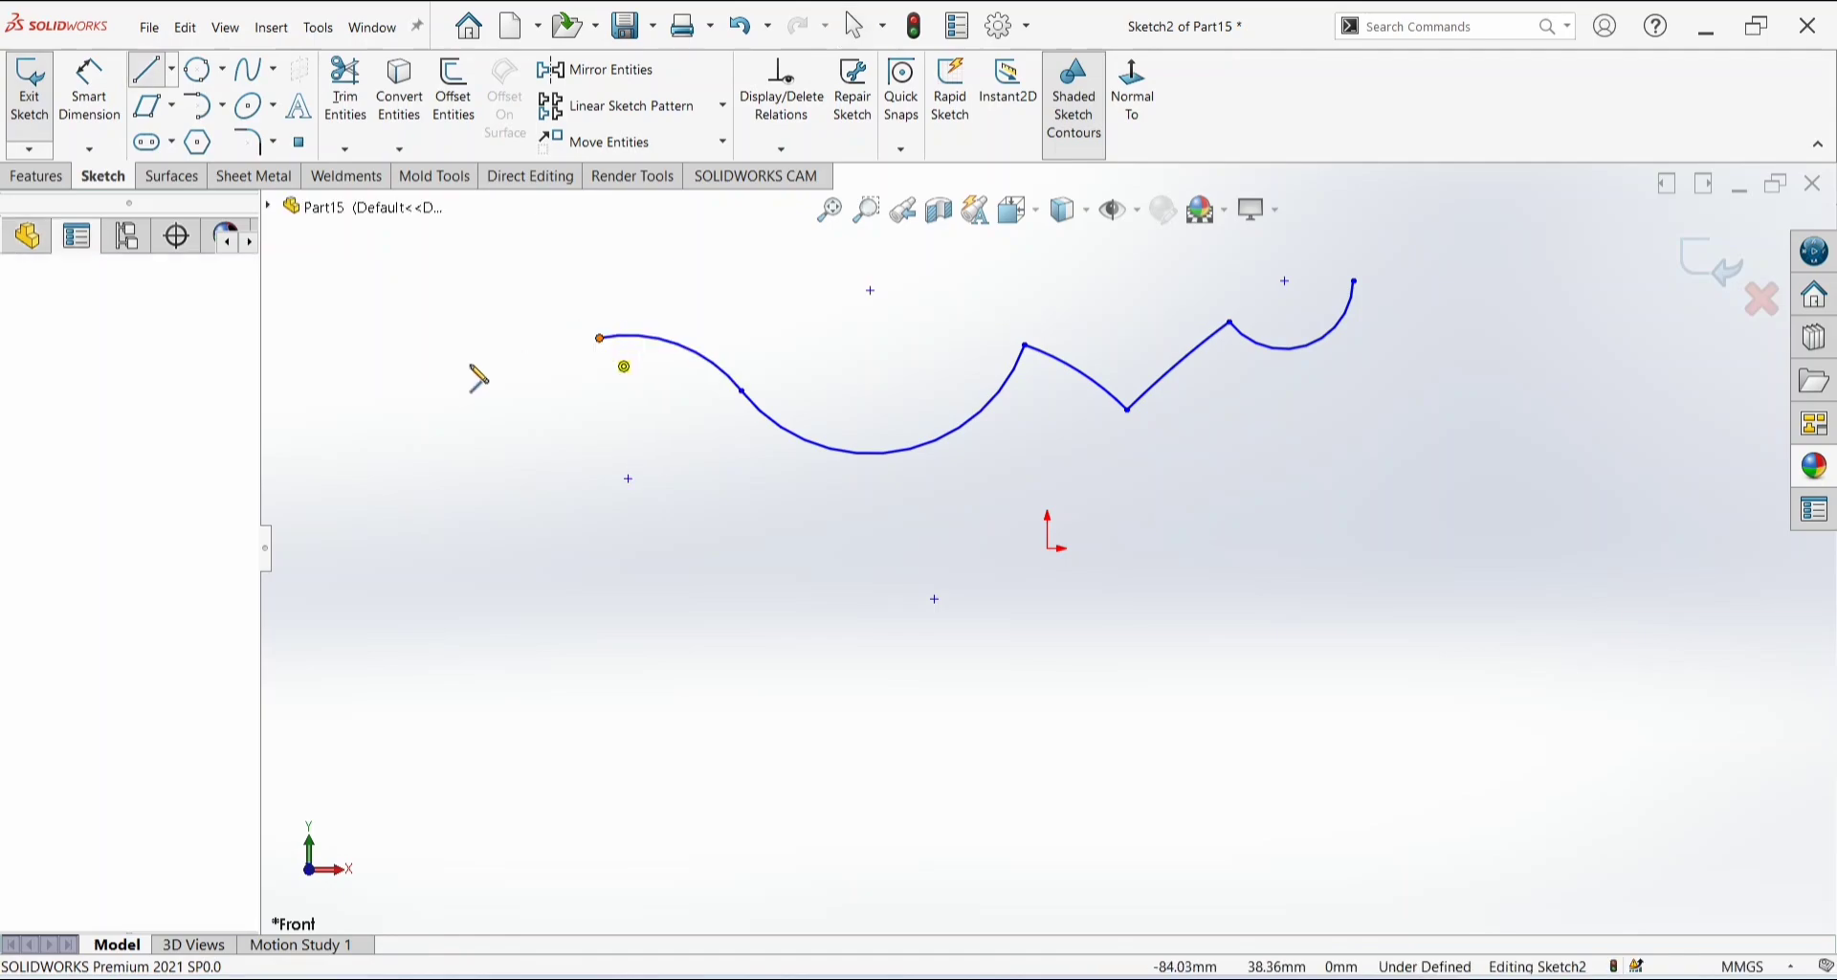
{"action": "left_click", "coordinate": [398, 397]}
{"action": "key", "text": "Escape"}
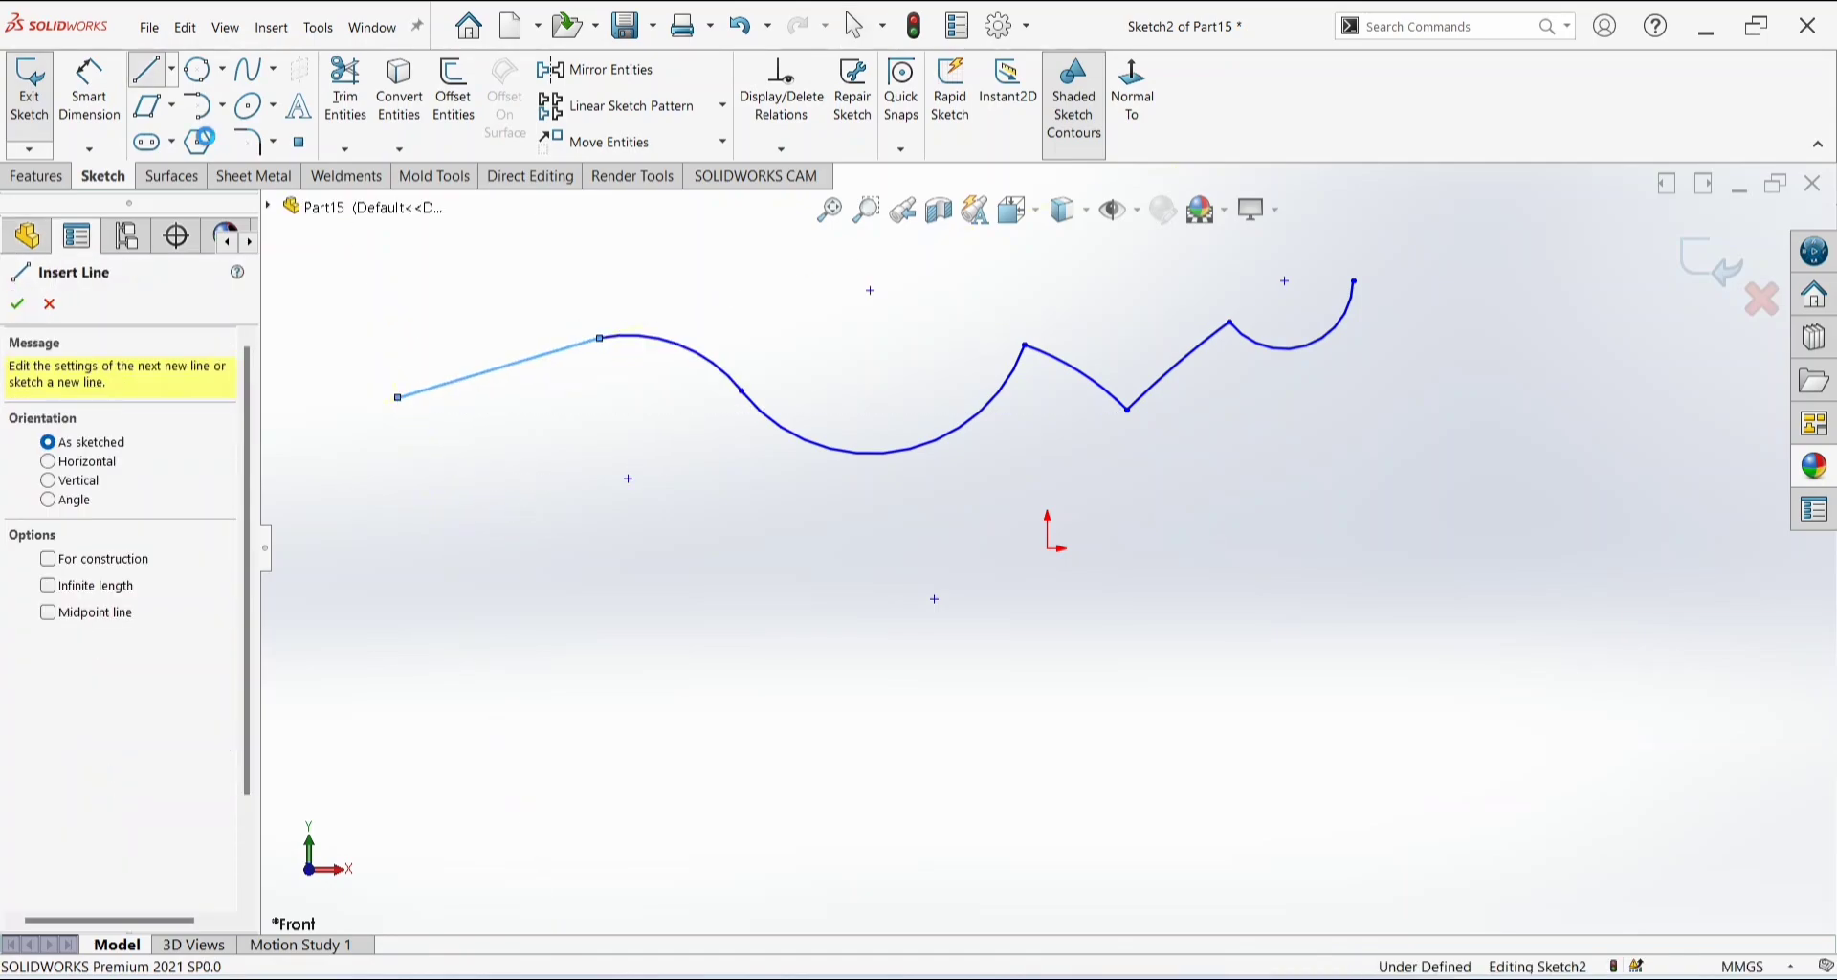
{"action": "key", "text": "Escape"}
Sketch an arc of about 32 mm radius and 86° sweep from the line's free end with the Tangent Arc tool.
{"action": "left_click", "coordinate": [220, 105]}
{"action": "left_click", "coordinate": [251, 165]}
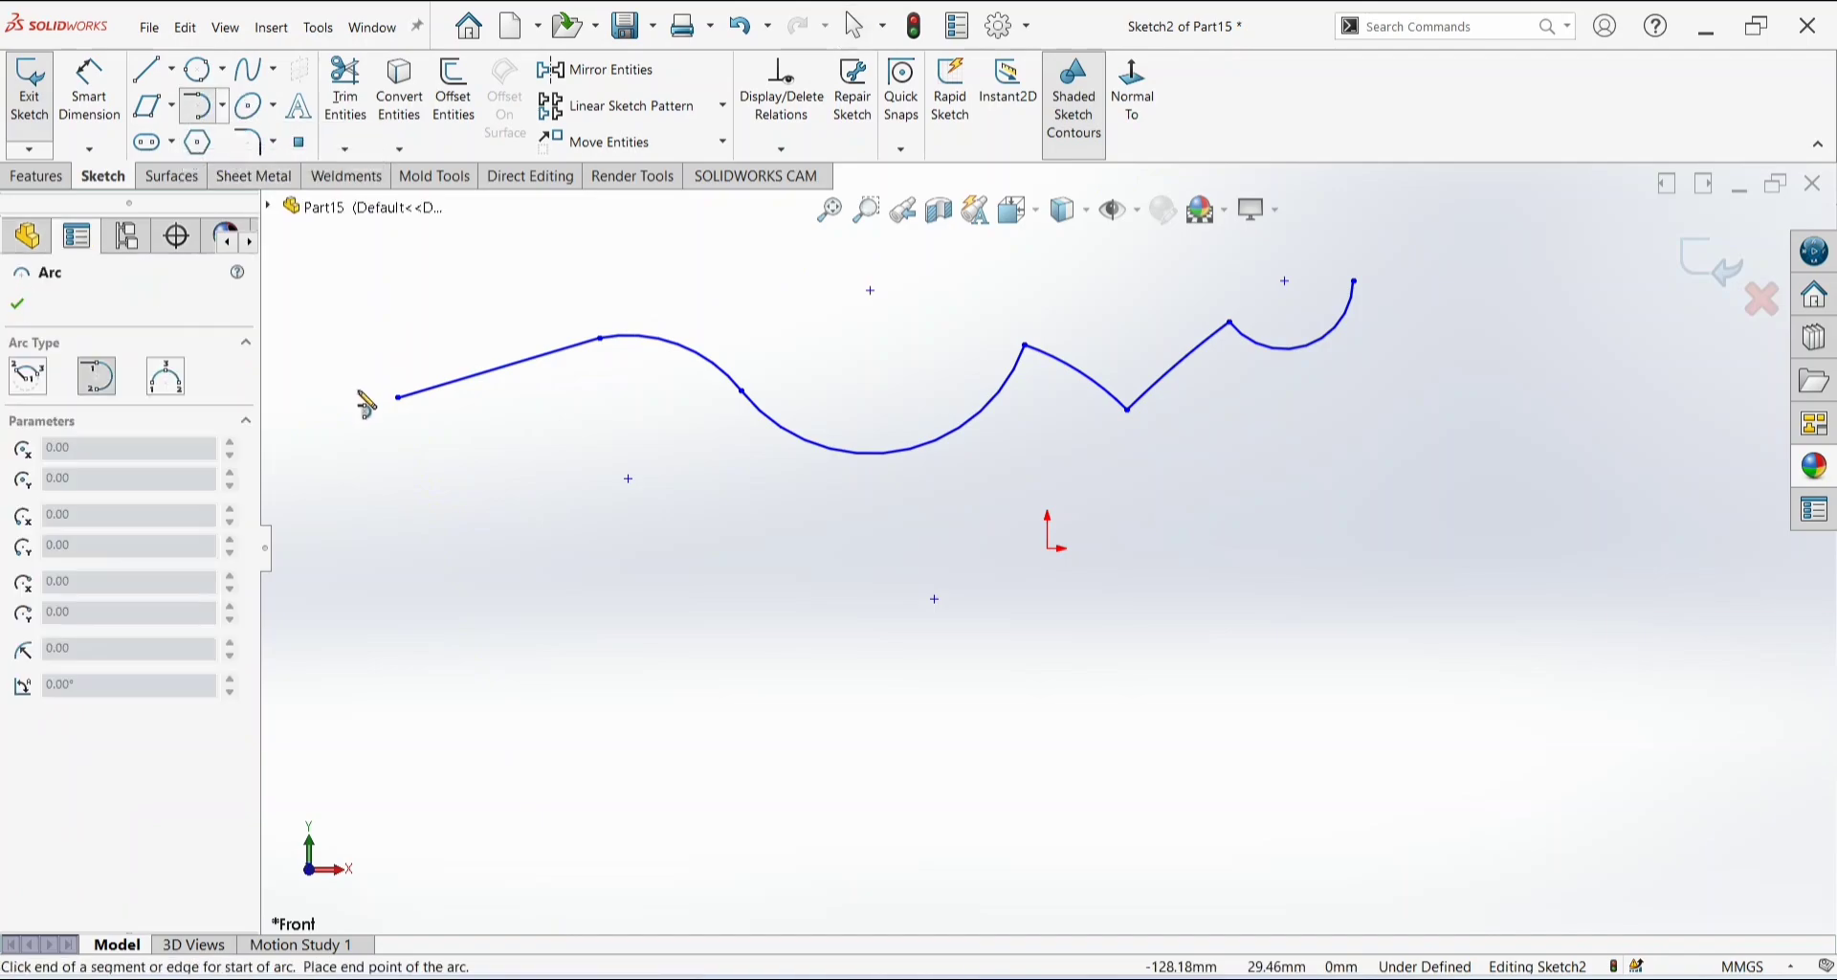
{"action": "left_click", "coordinate": [398, 397]}
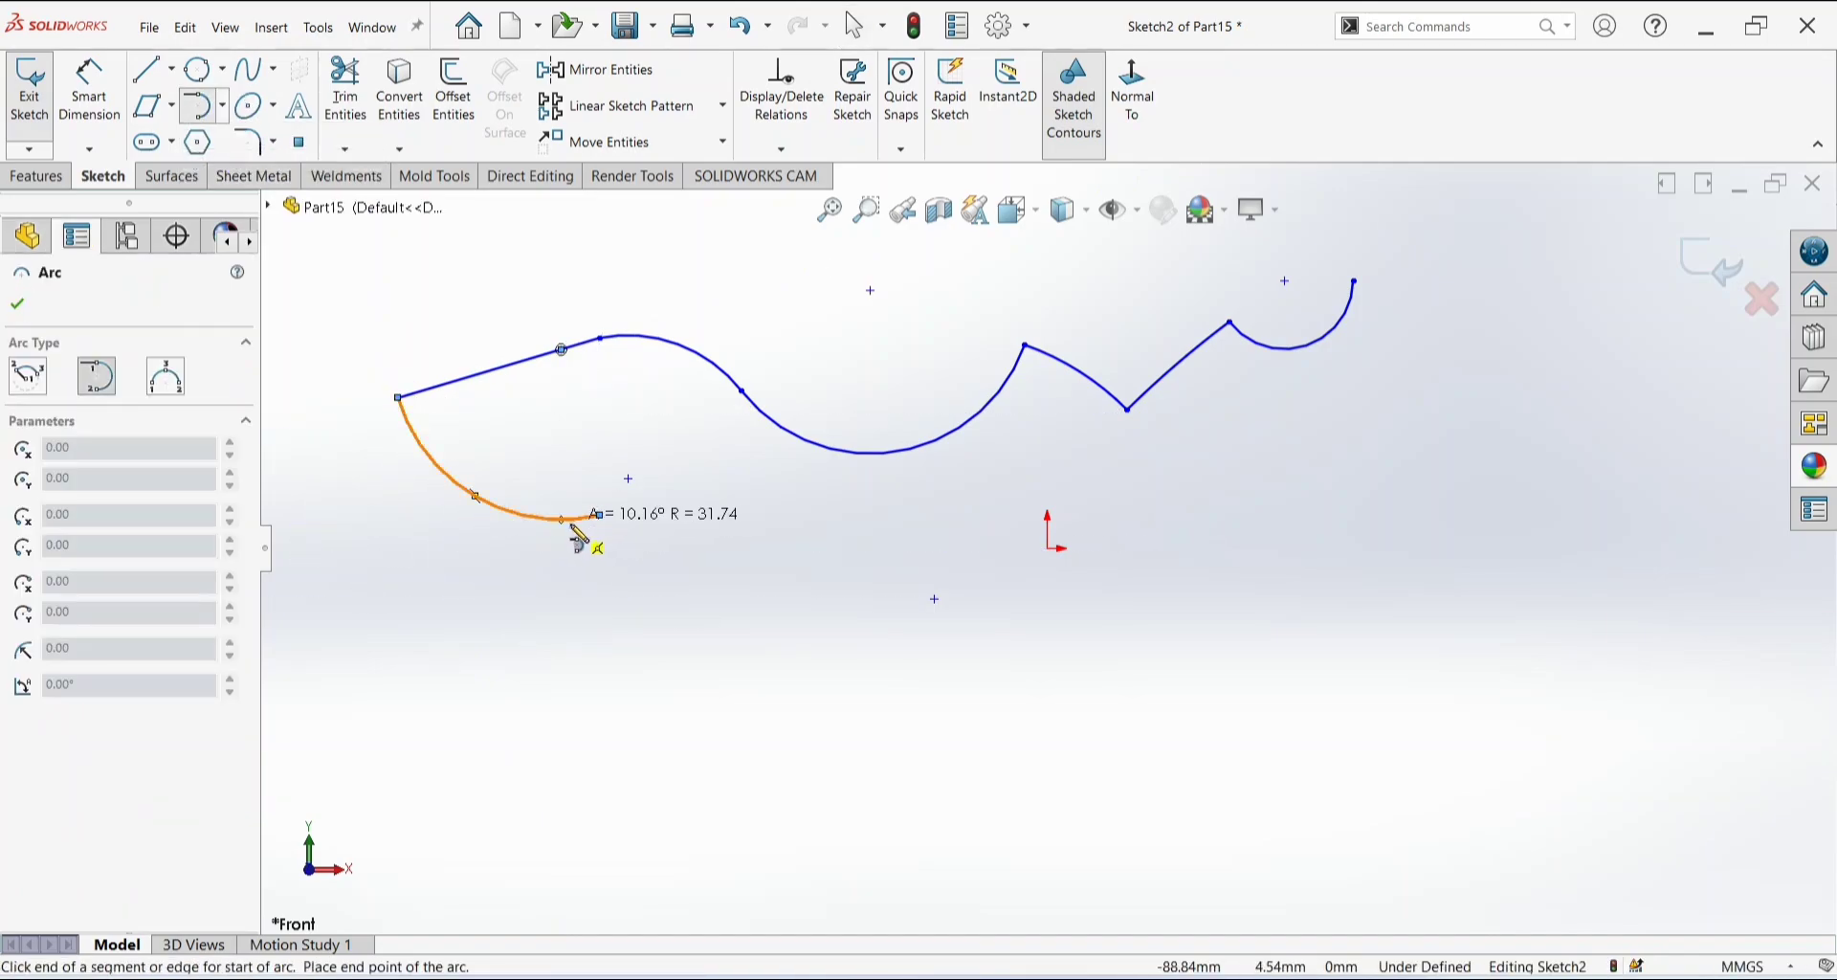
{"action": "left_click", "coordinate": [600, 514]}
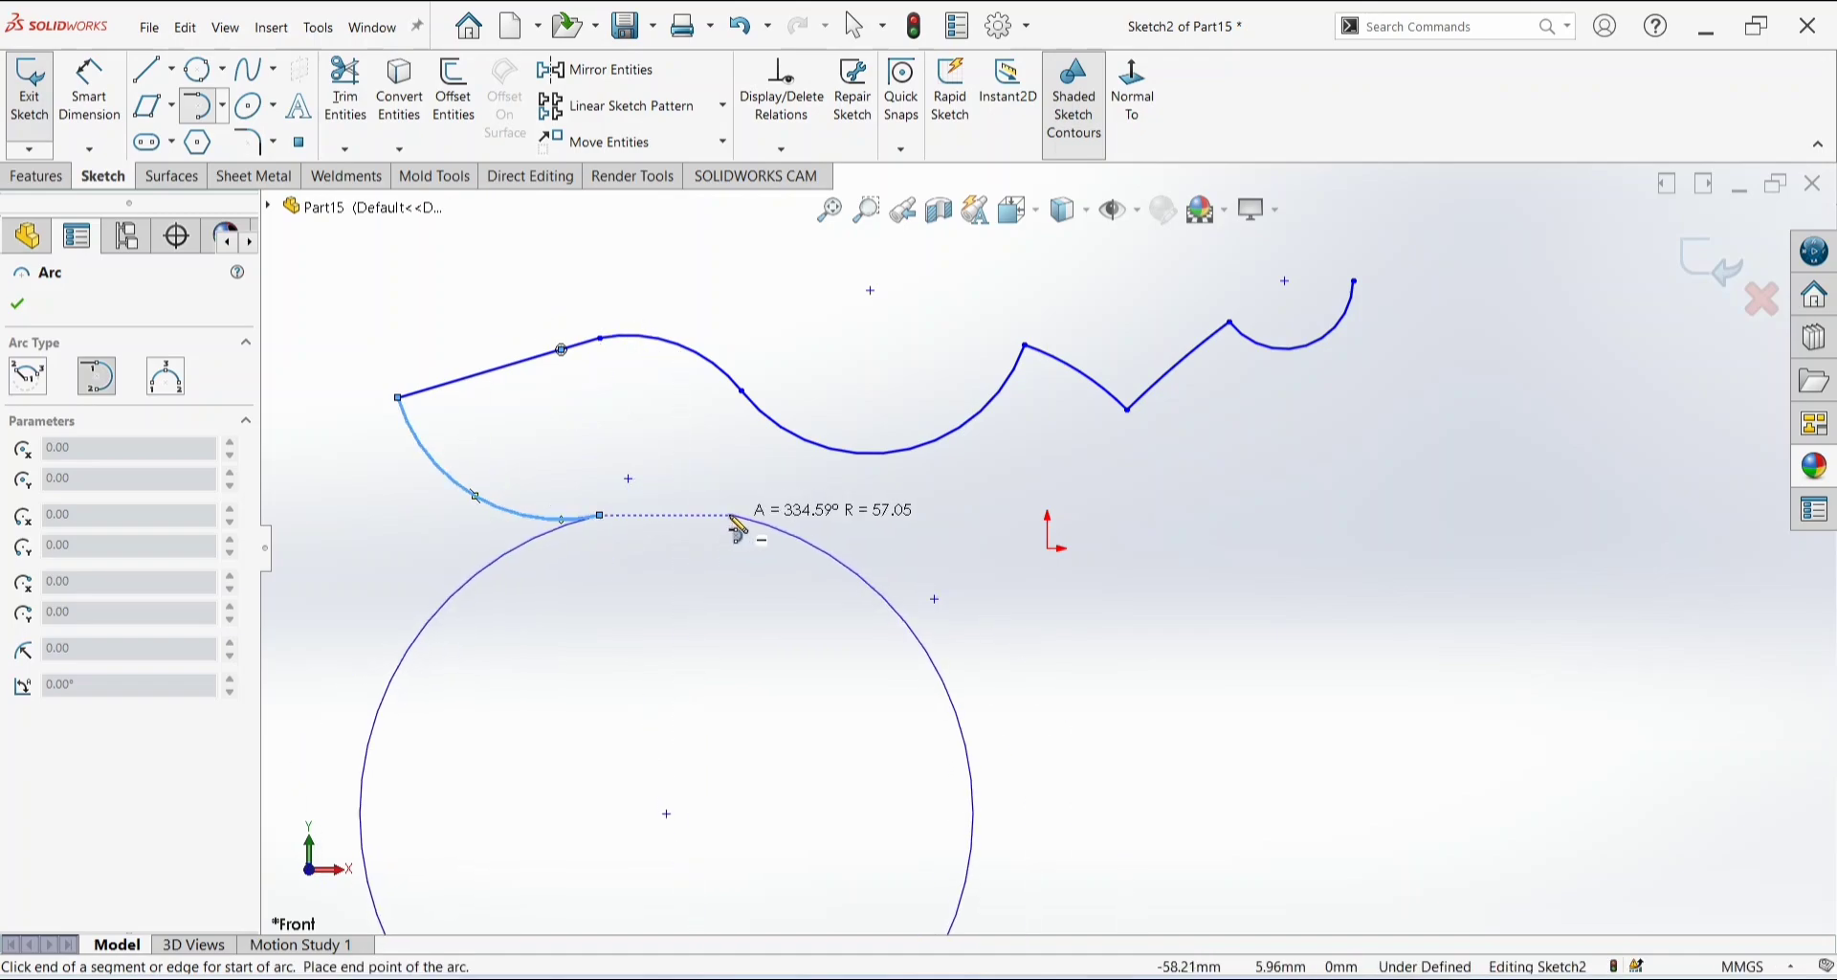
{"action": "key", "text": "Escape"}
Try to add a Tangent relation between the lower-left arc and the sloping line it starts from.
{"action": "left_click", "coordinate": [413, 438]}
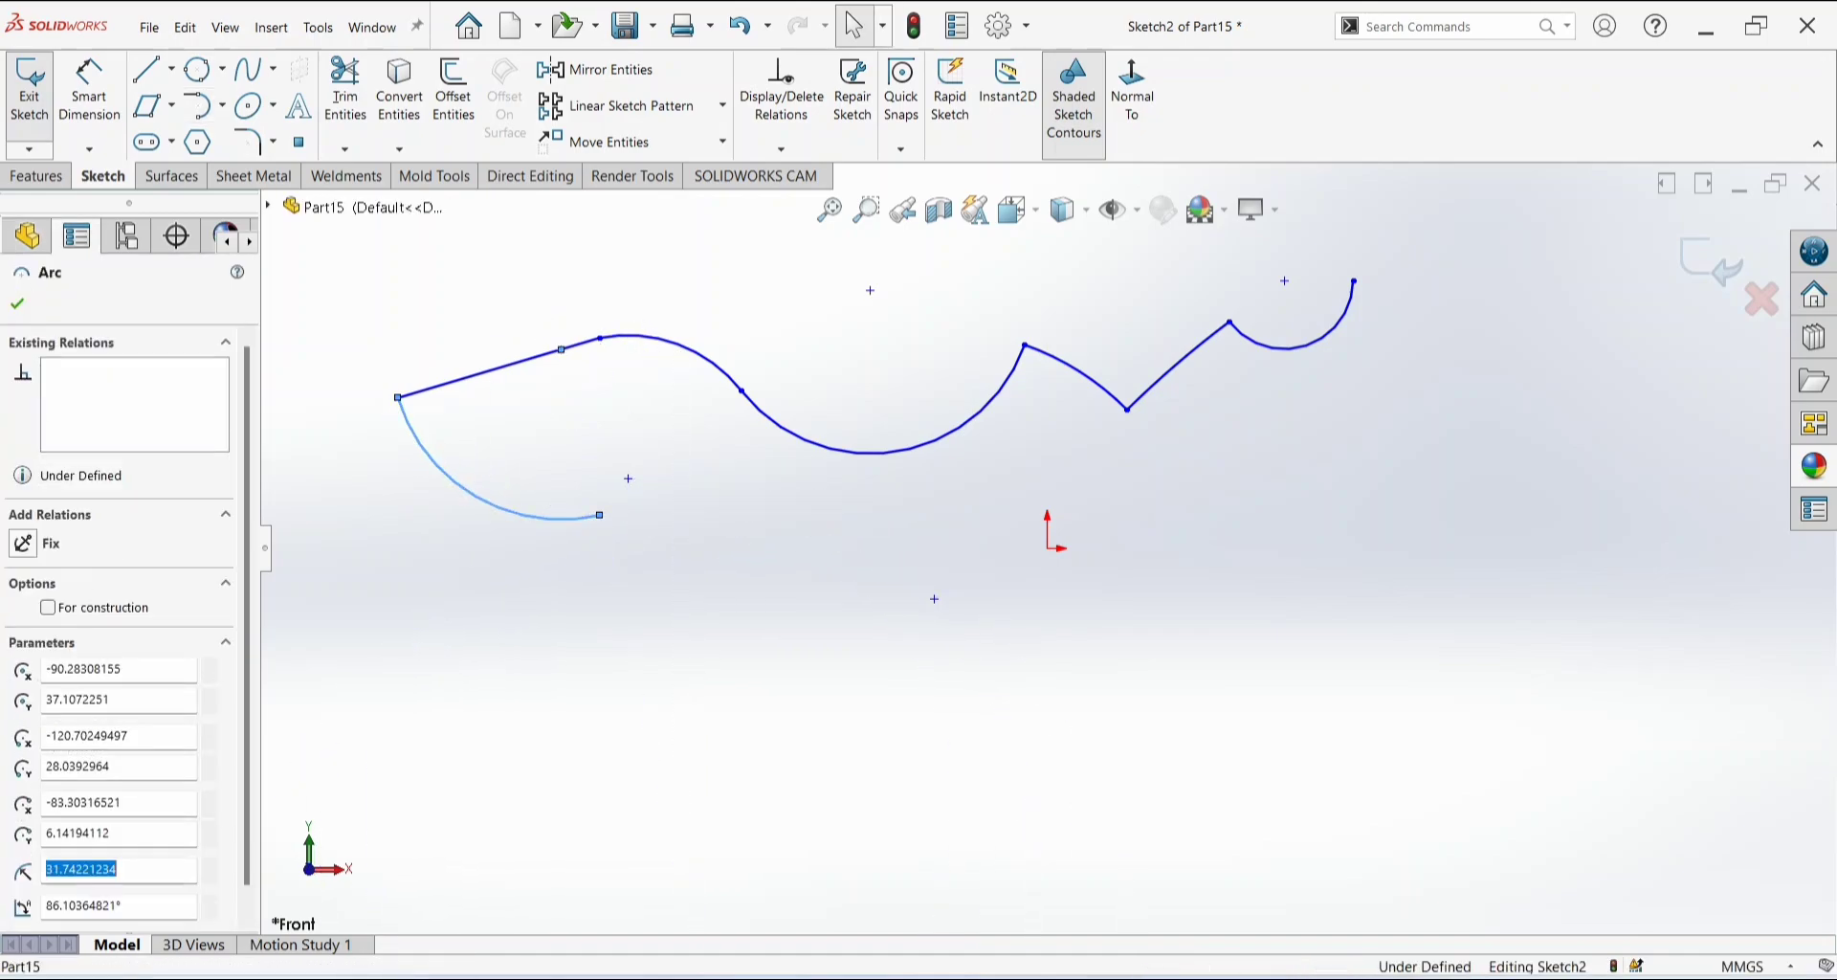
{"action": "left_click", "coordinate": [432, 392], "text": "ctrl"}
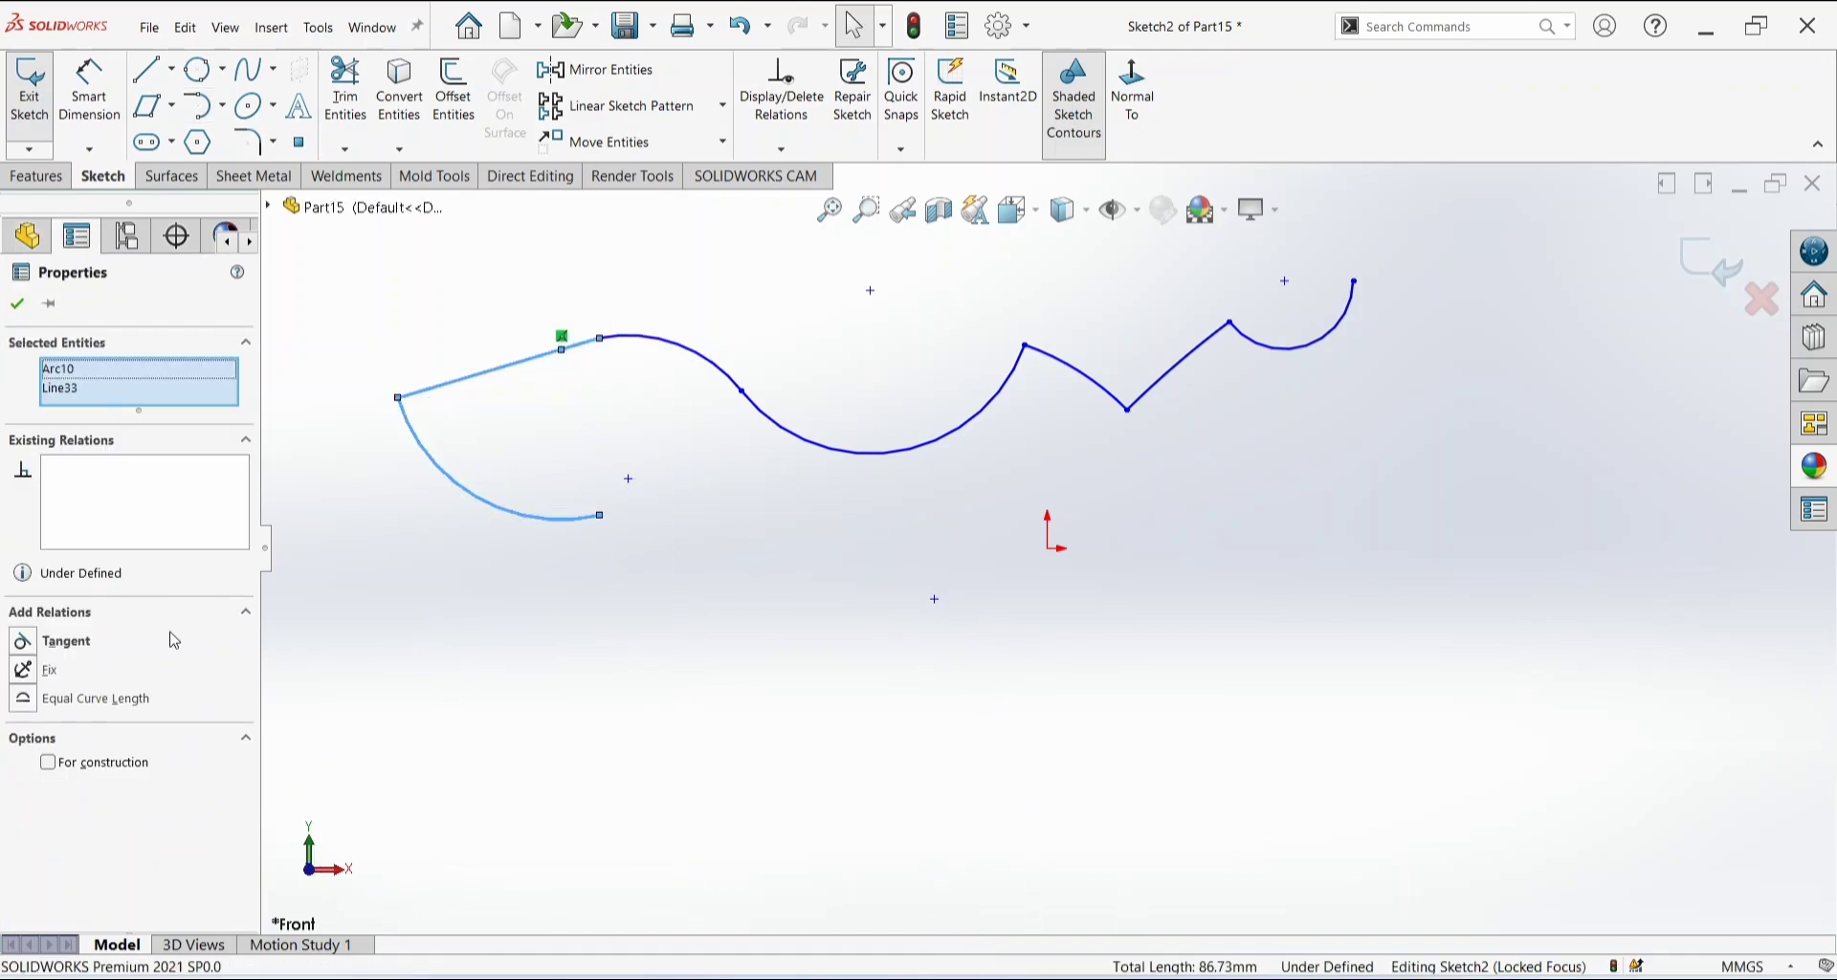
{"action": "left_click", "coordinate": [59, 647]}
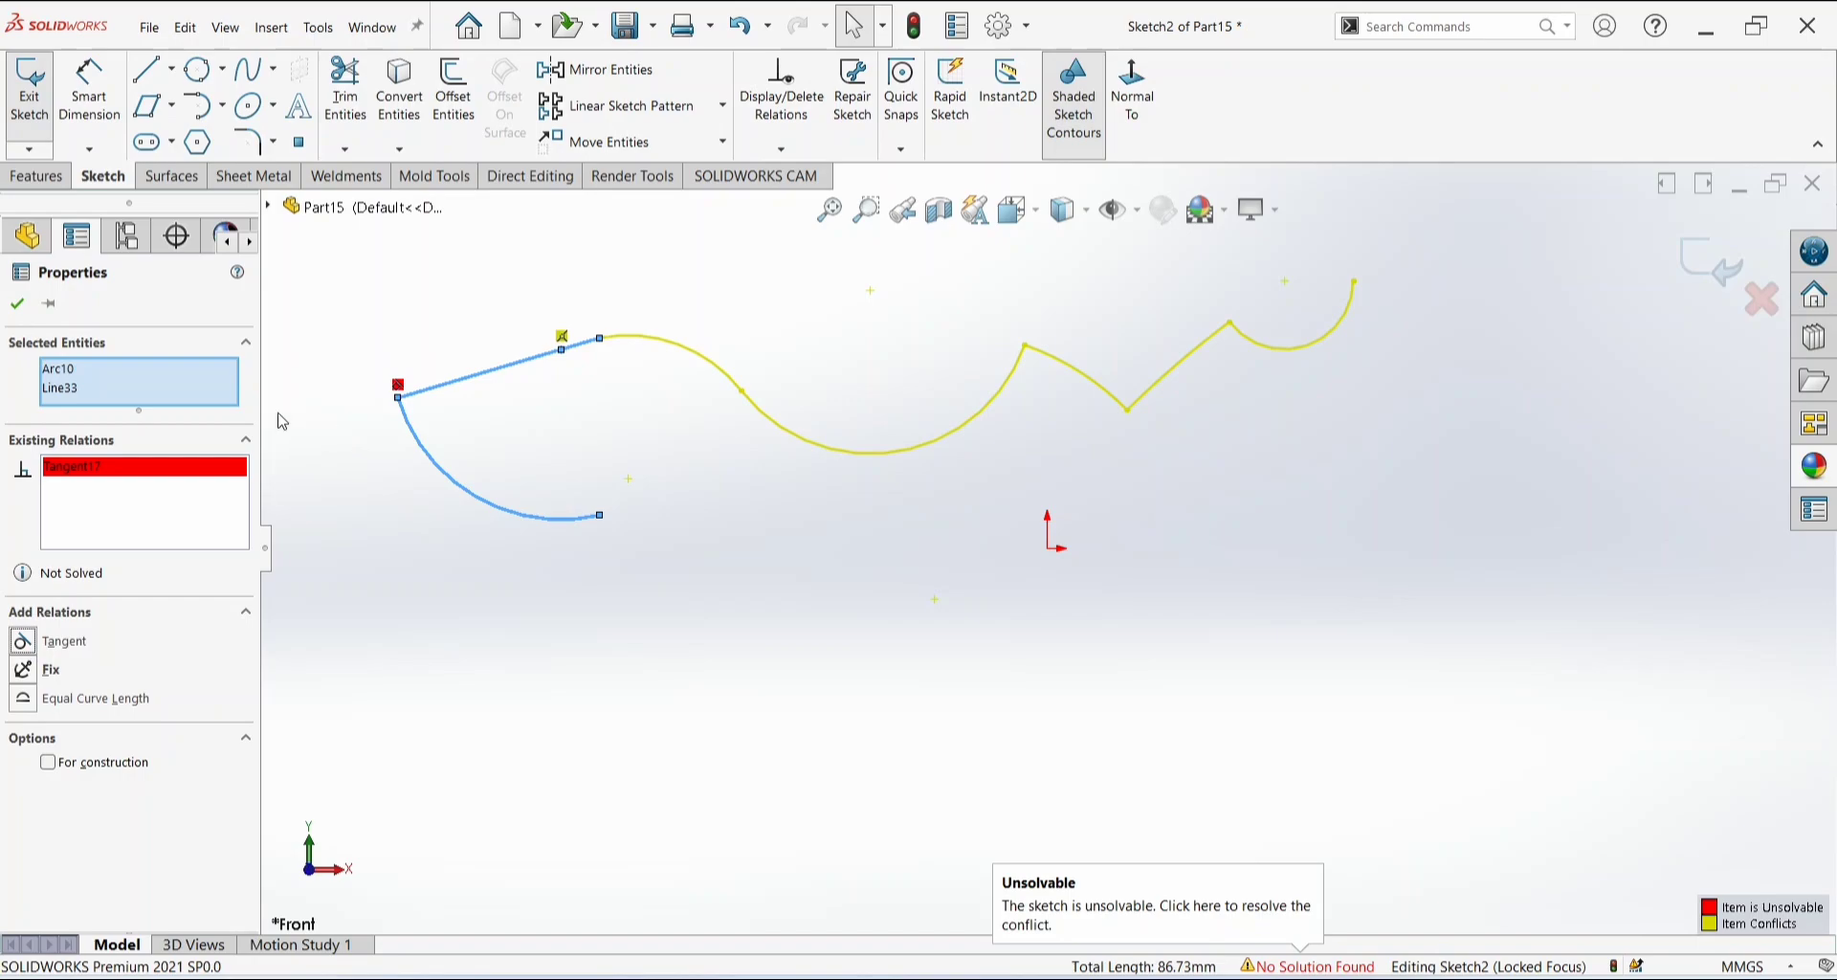
{"action": "left_click", "coordinate": [26, 307]}
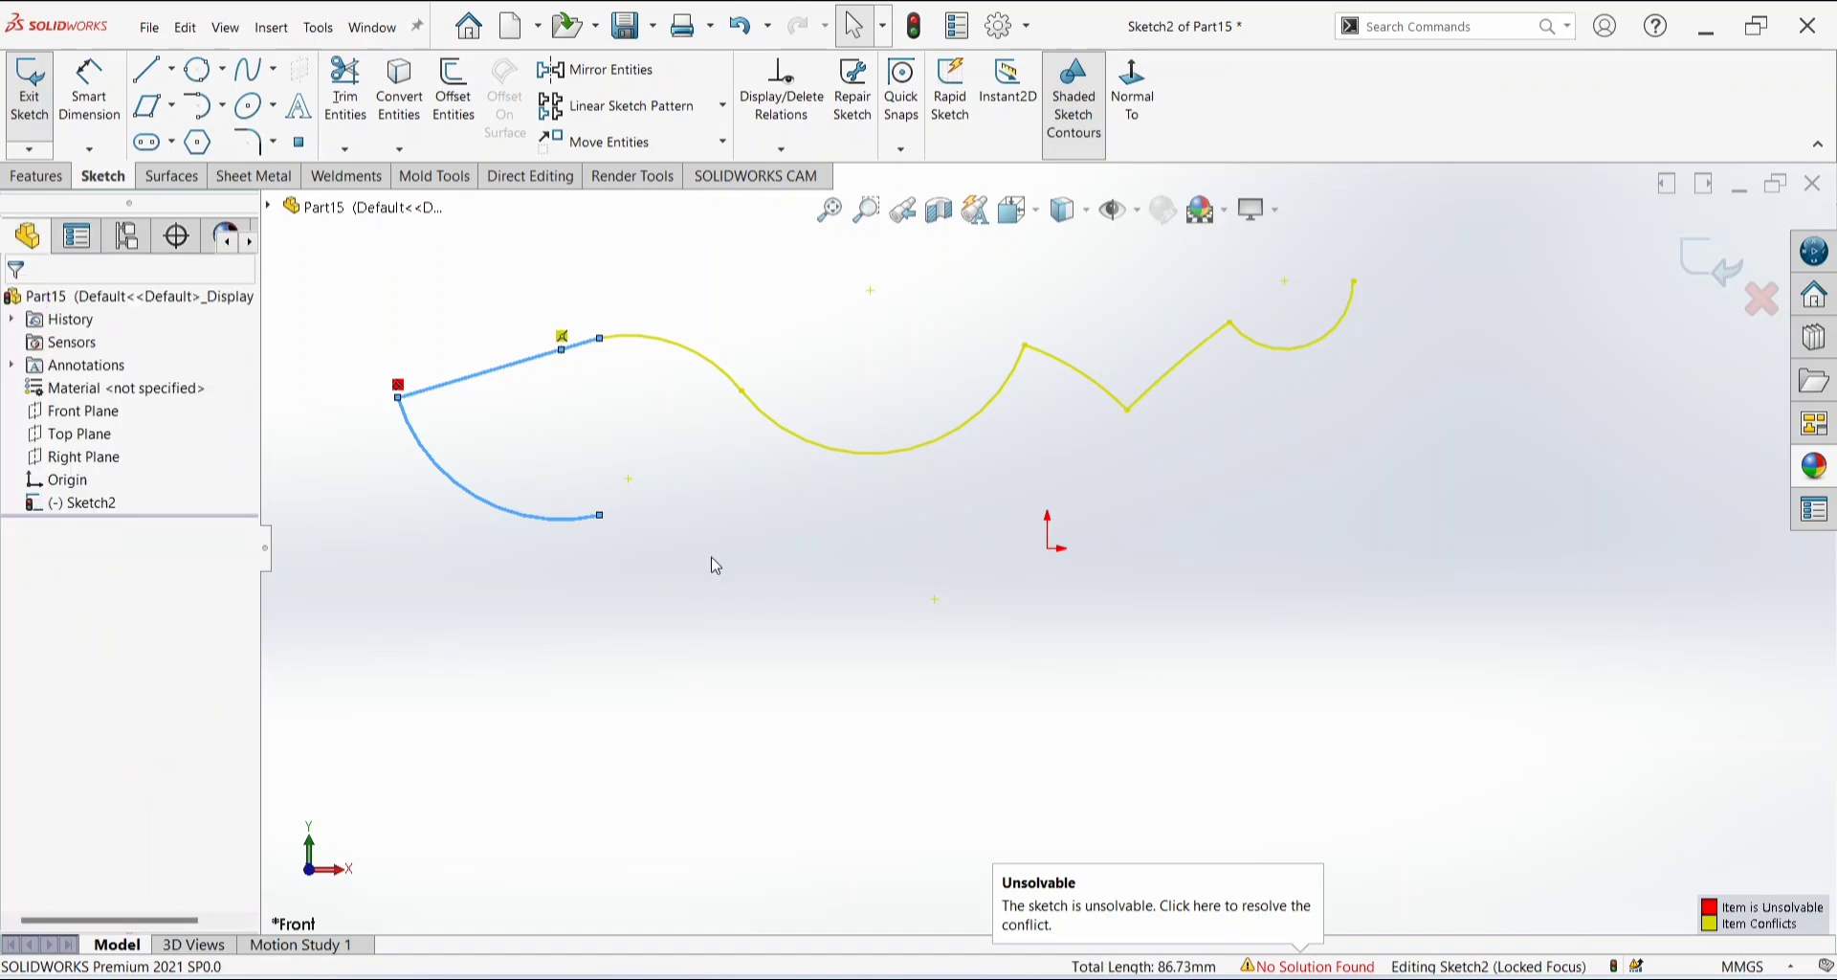
Delete the conflicting Tangent relation from the lower-left arc.
{"action": "left_click", "coordinate": [436, 467]}
{"action": "right_click", "coordinate": [436, 467]}
{"action": "right_click", "coordinate": [99, 386]}
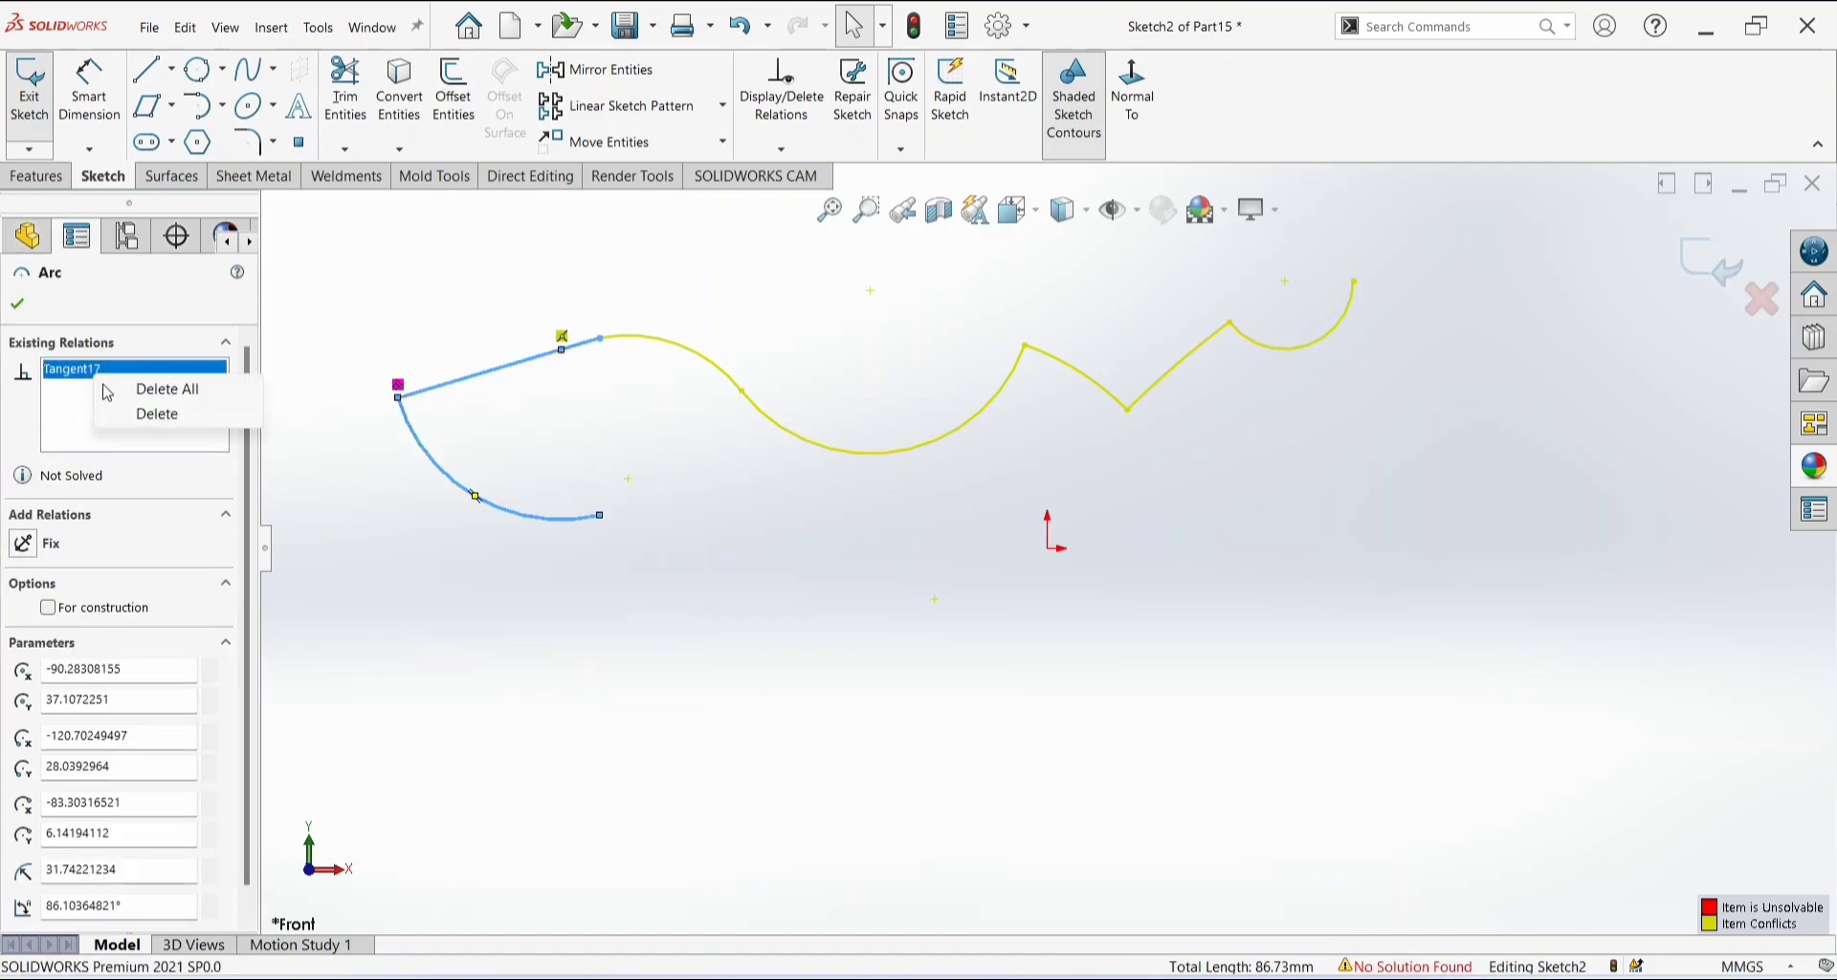
{"action": "left_click", "coordinate": [146, 409]}
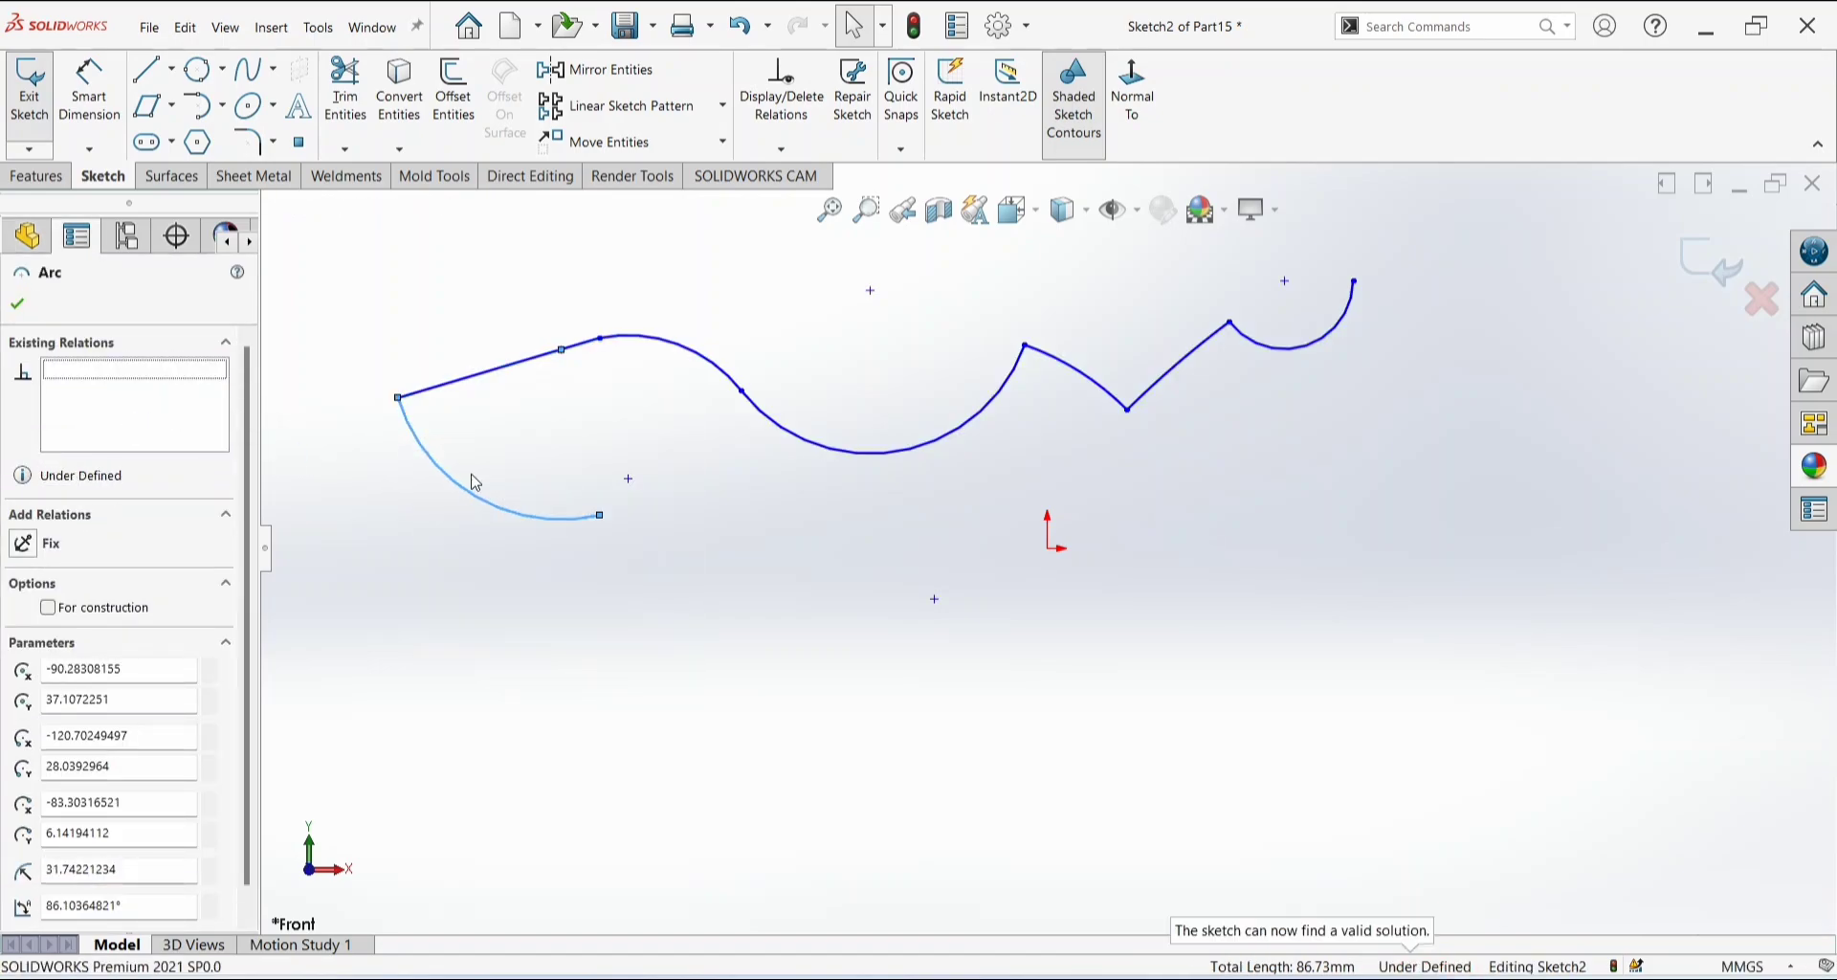
{"action": "left_click", "coordinate": [623, 668]}
{"action": "right_click", "coordinate": [569, 651]}
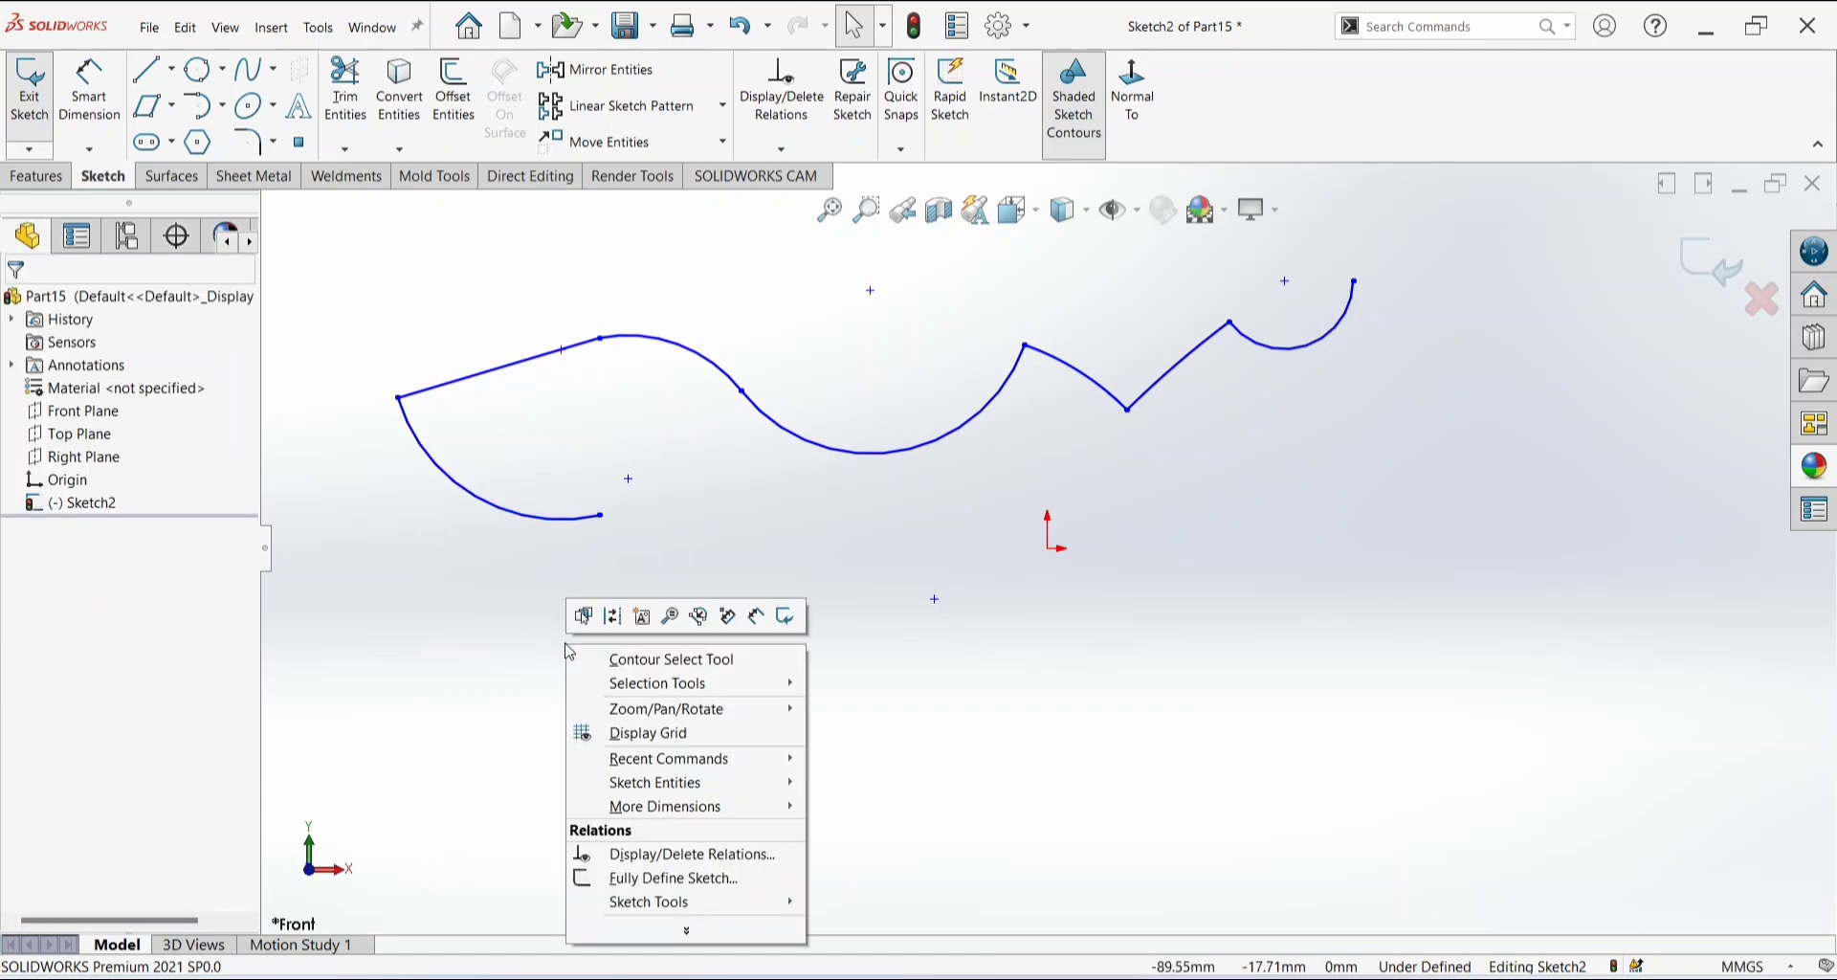
{"action": "left_click", "coordinate": [389, 557]}
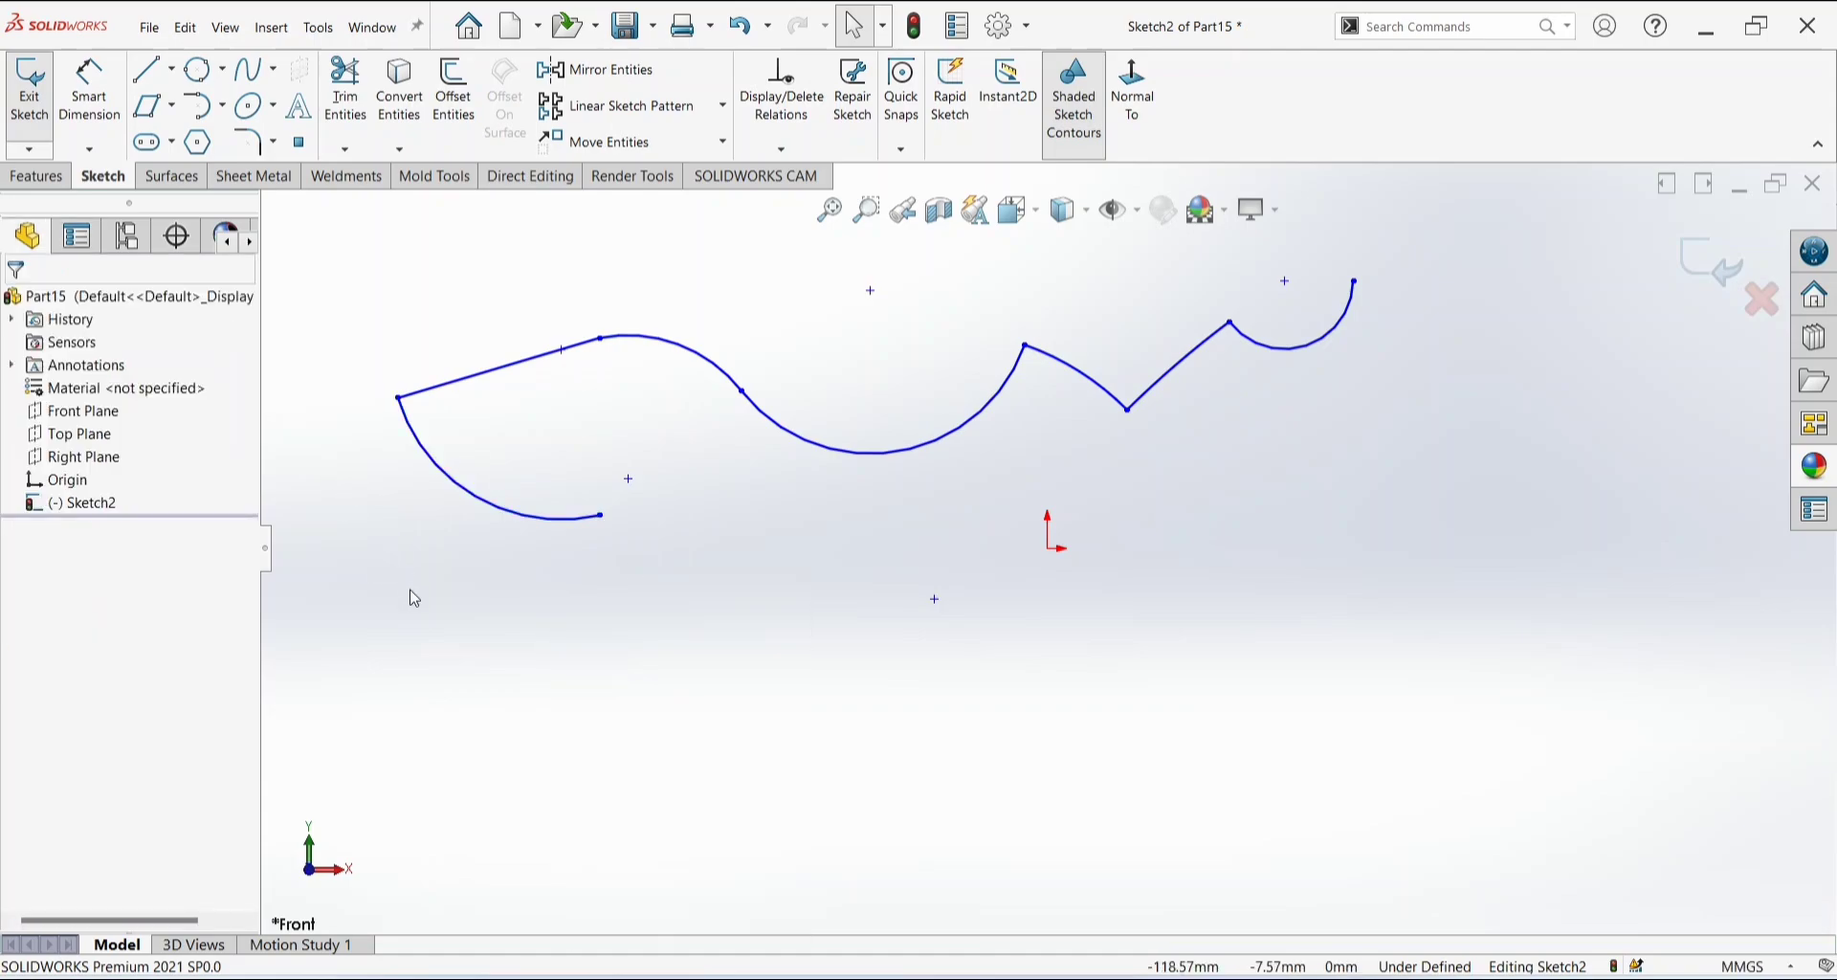
Sketch a 3 Point Arc of about 41 mm radius and 118° sweep, bulging upward below the existing chain of arcs.
{"action": "left_click", "coordinate": [222, 106]}
{"action": "left_click", "coordinate": [222, 106]}
{"action": "left_click", "coordinate": [237, 185]}
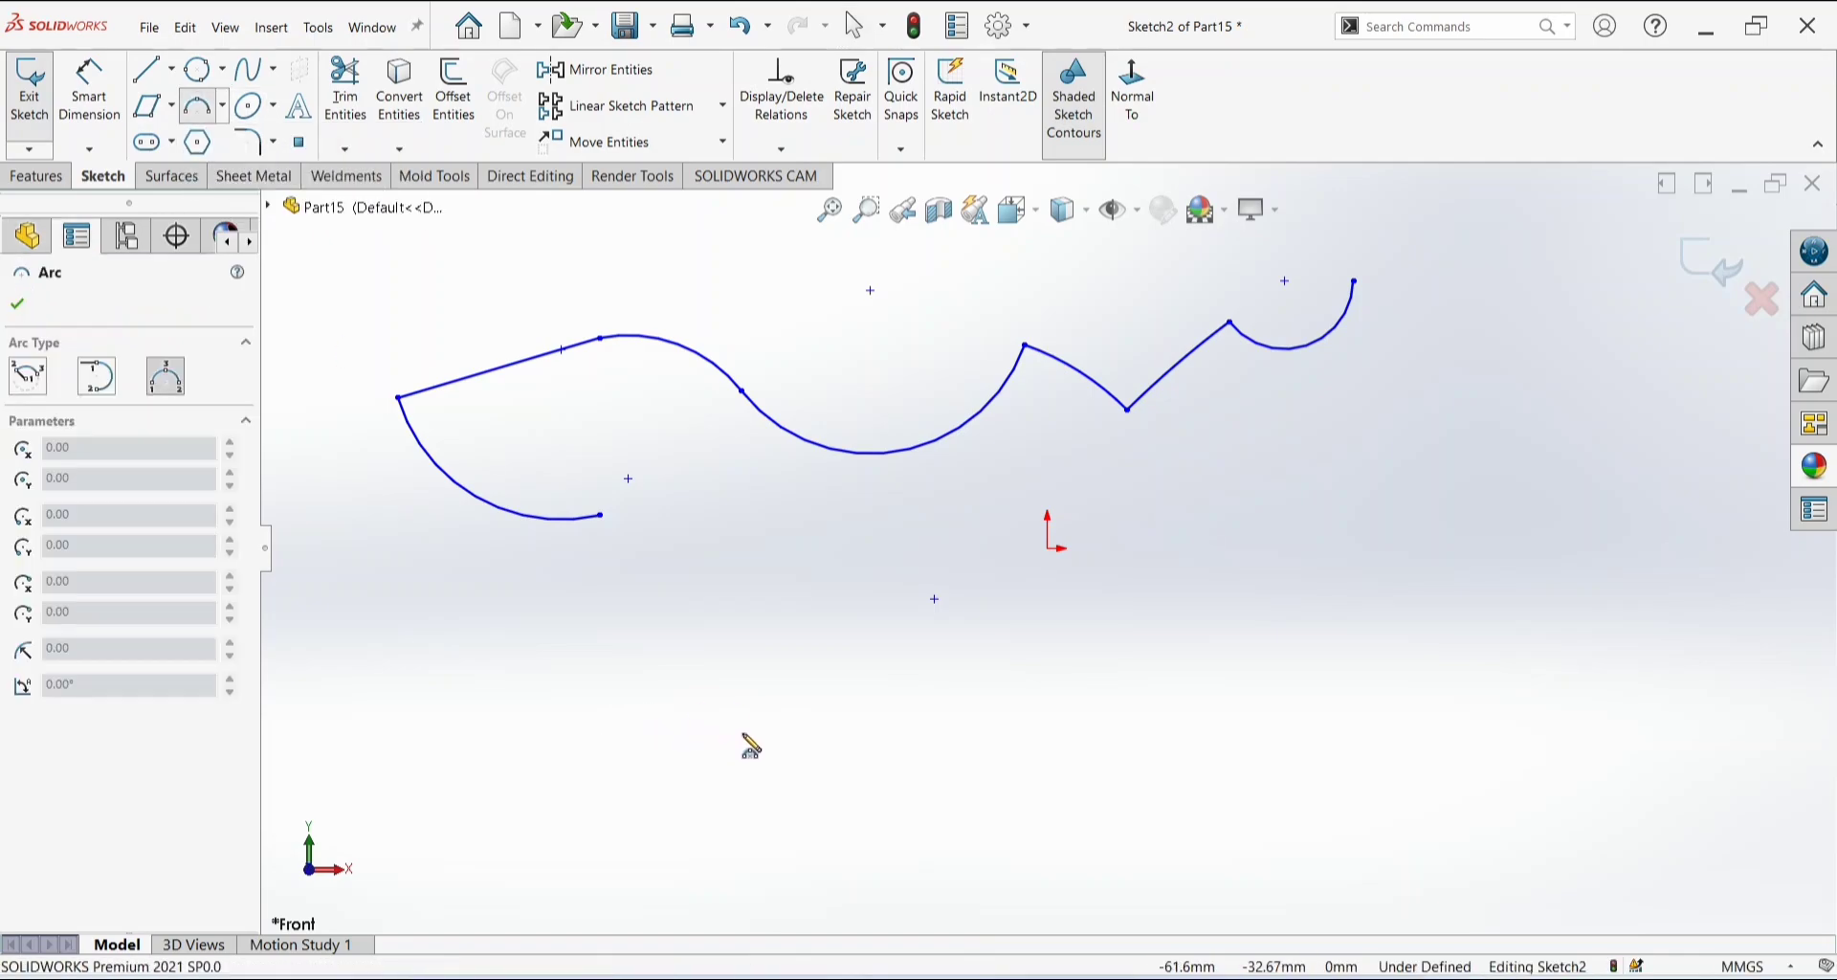
{"action": "left_click", "coordinate": [717, 725]}
{"action": "left_click", "coordinate": [1092, 725]}
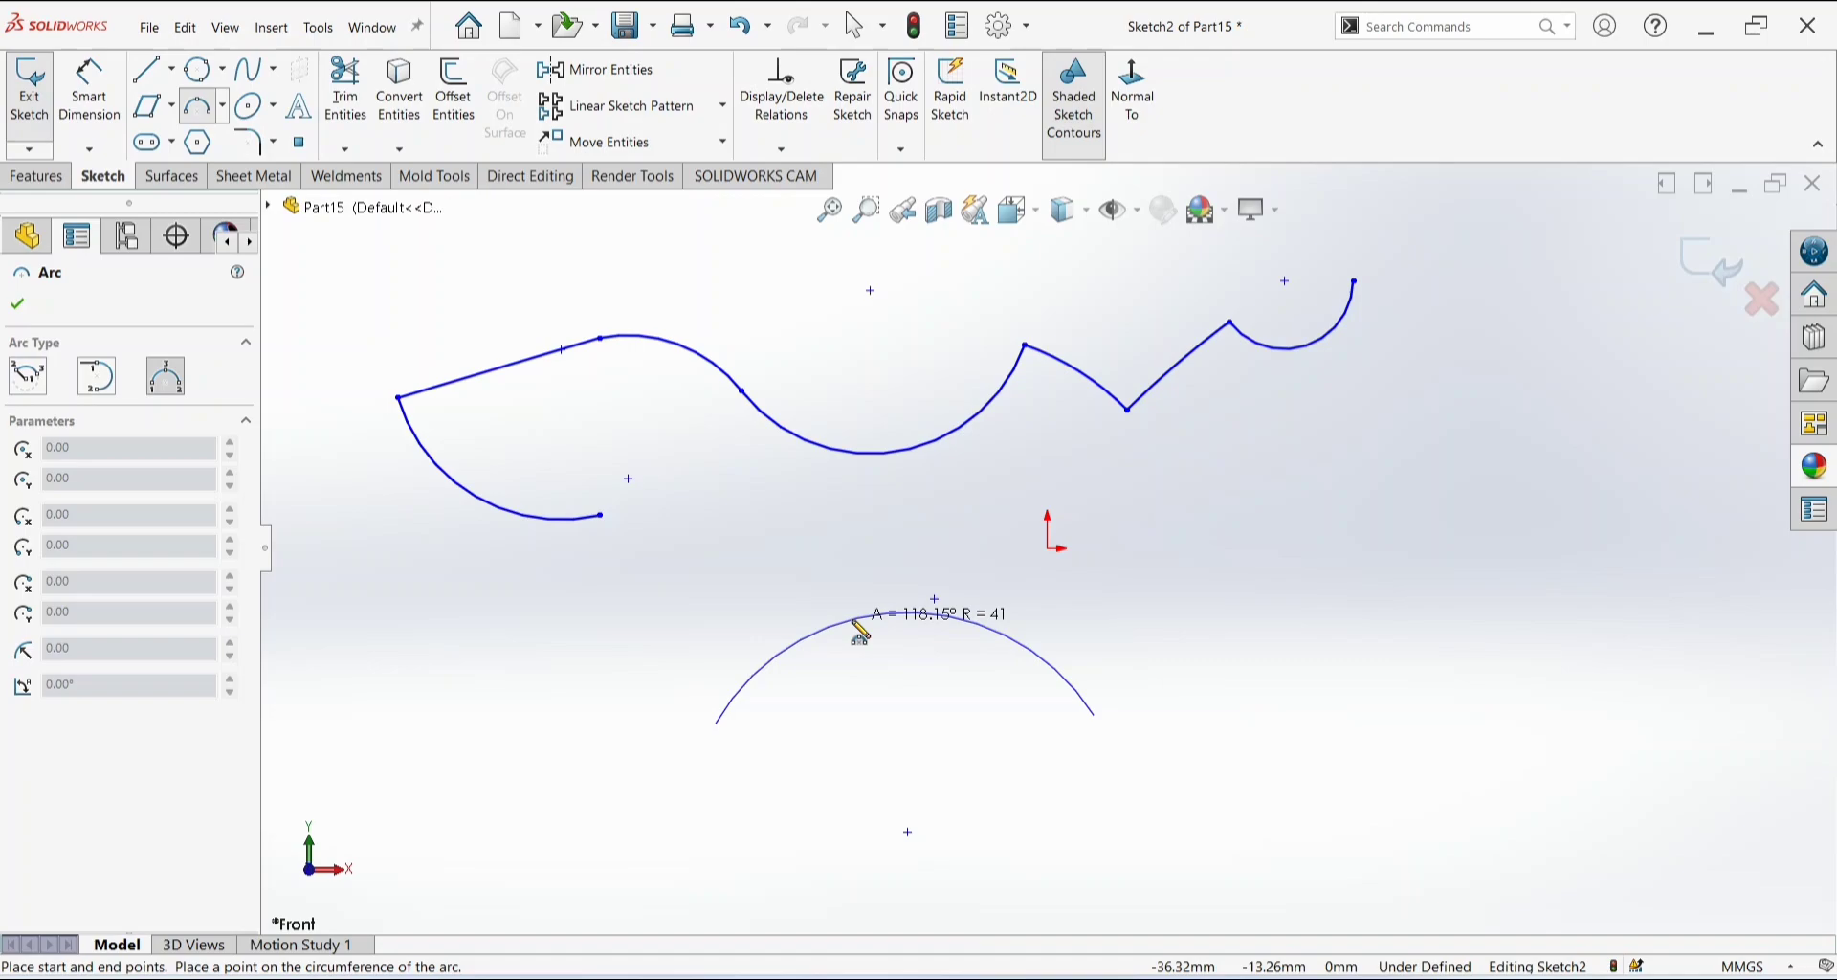
{"action": "left_click", "coordinate": [860, 633]}
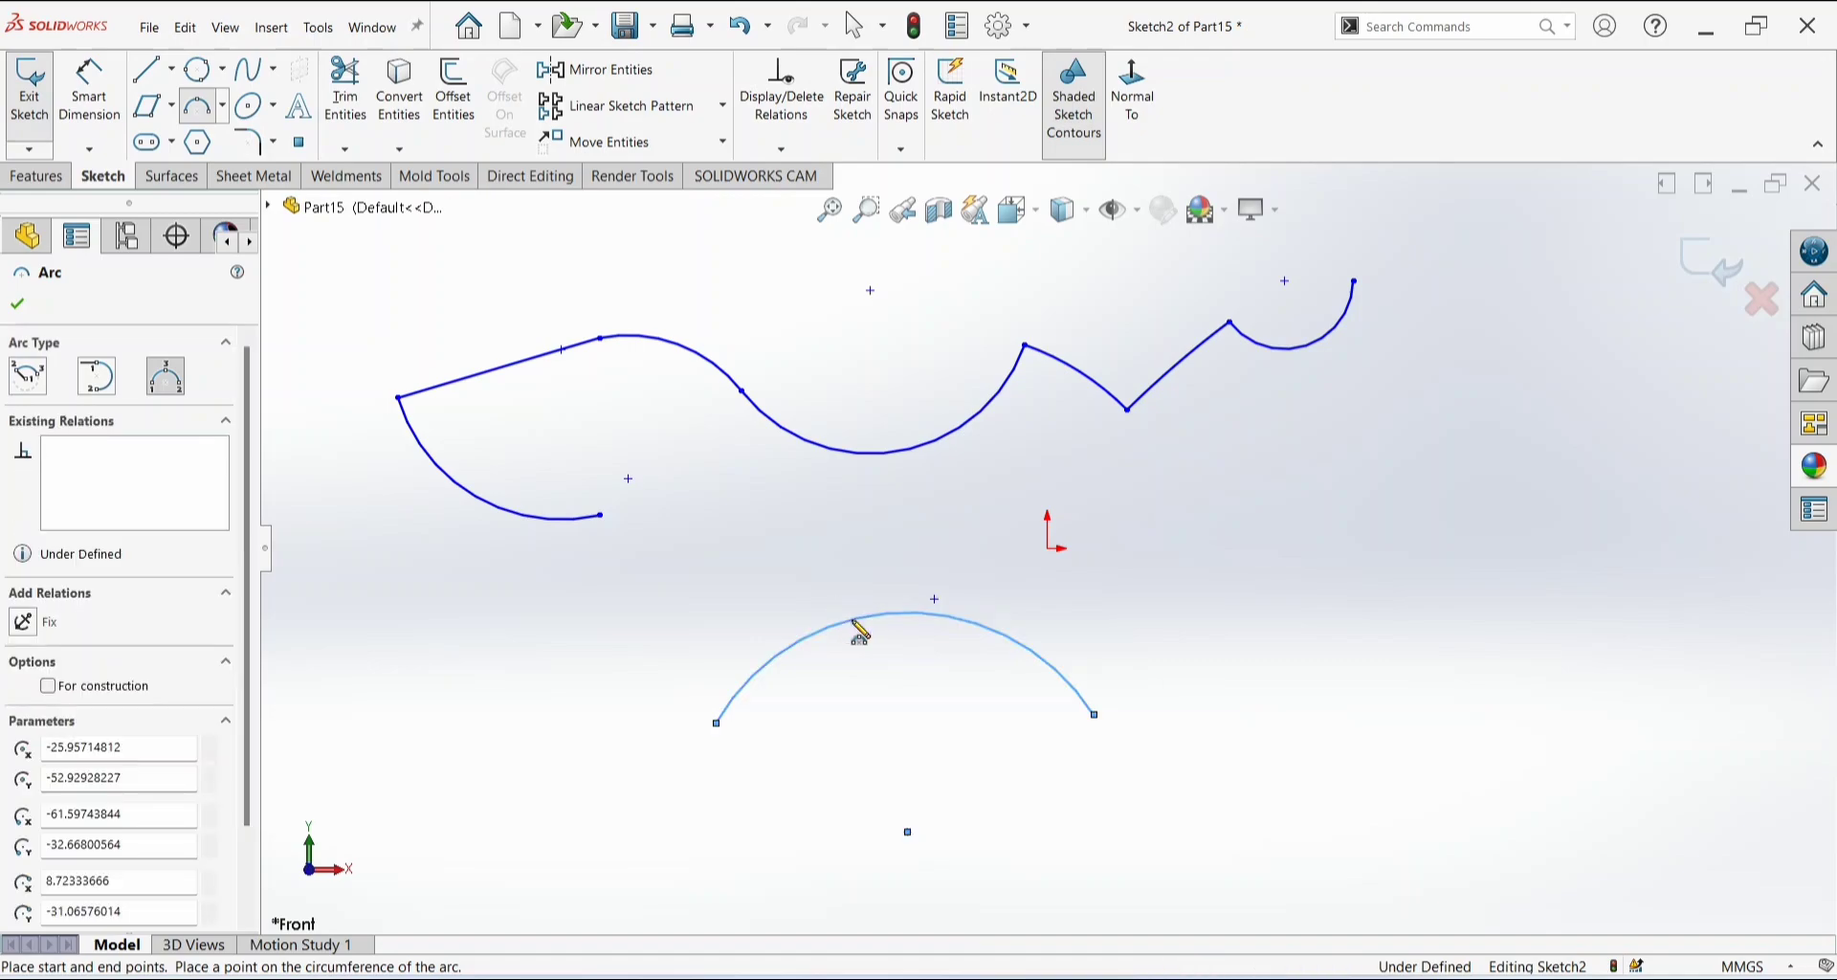
{"action": "left_click", "coordinate": [24, 305]}
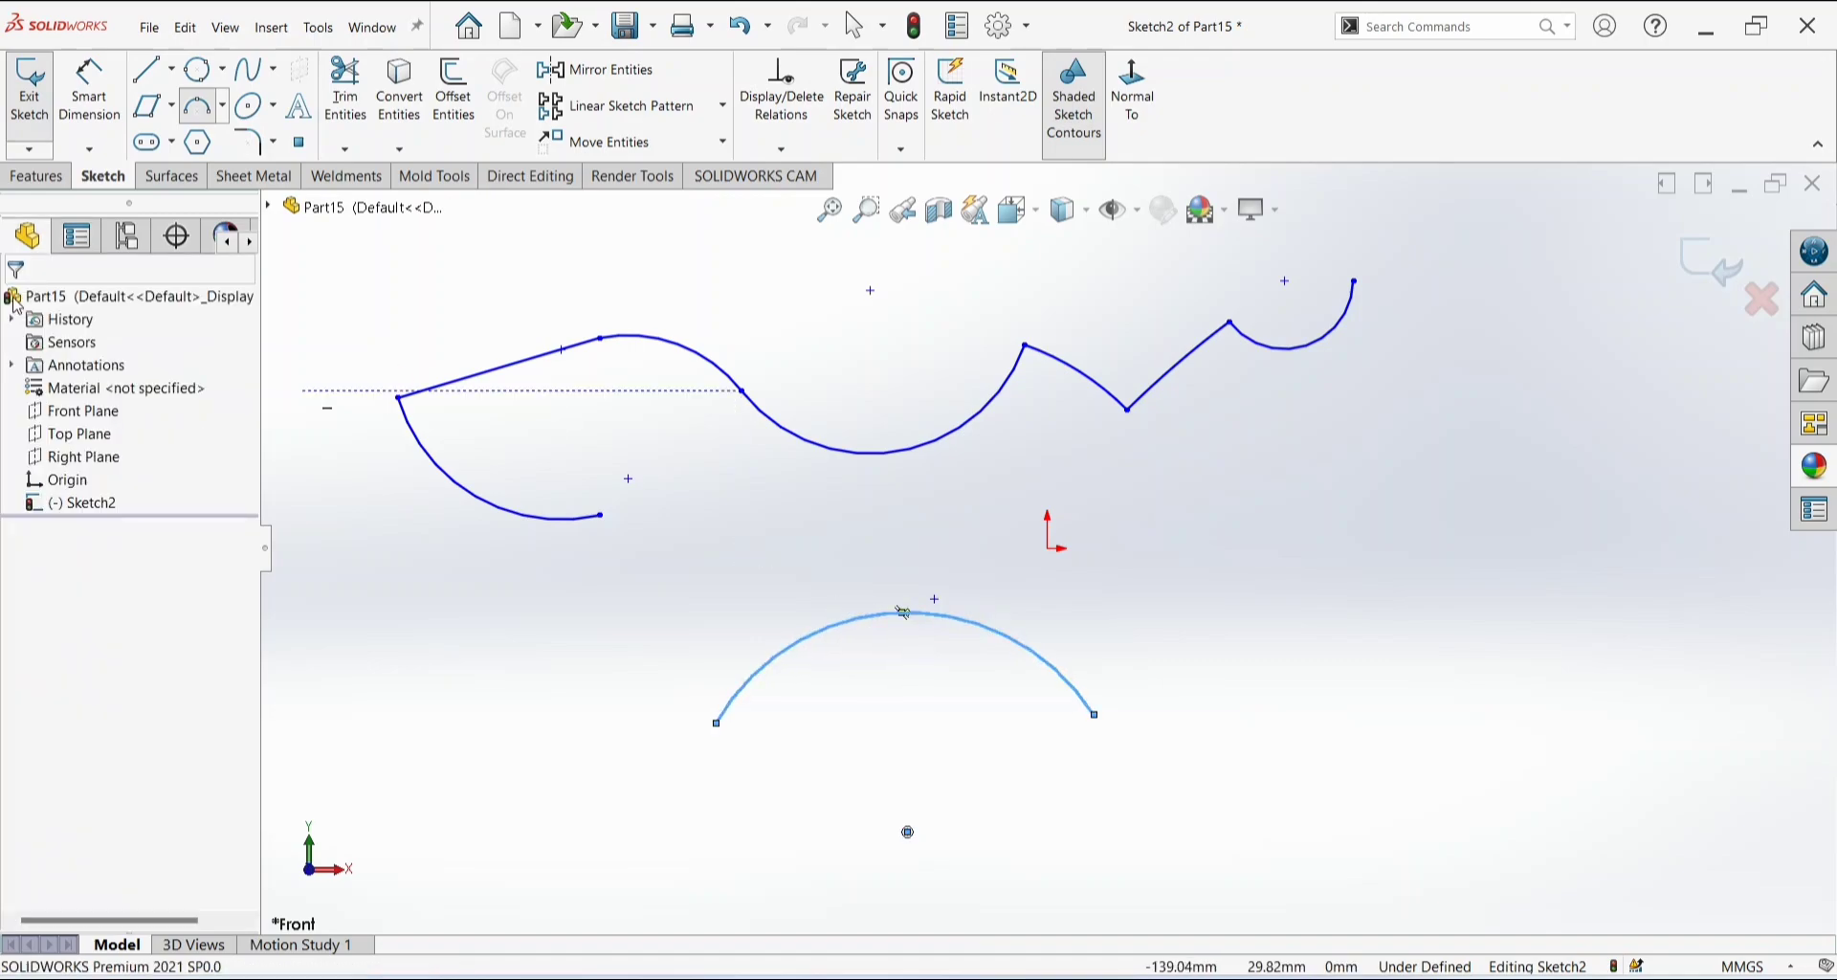
Delete all entities in the sketch.
{"action": "left_click", "coordinate": [274, 115]}
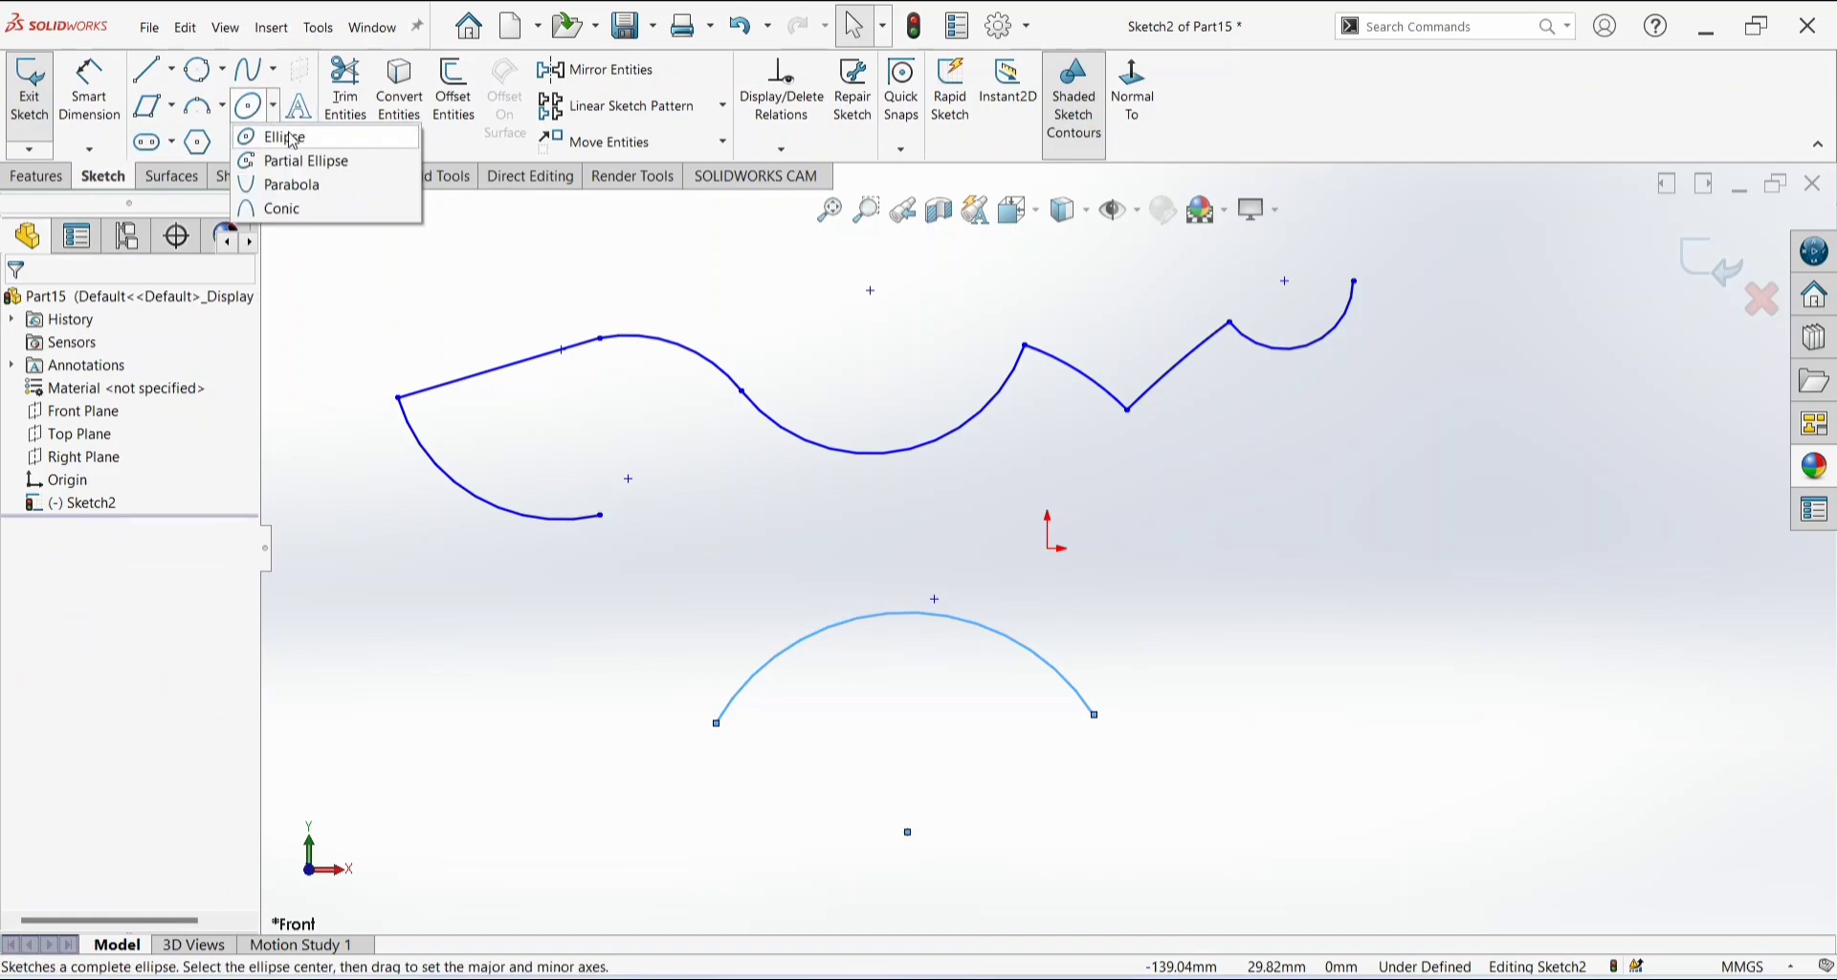
{"action": "left_click", "coordinate": [287, 135]}
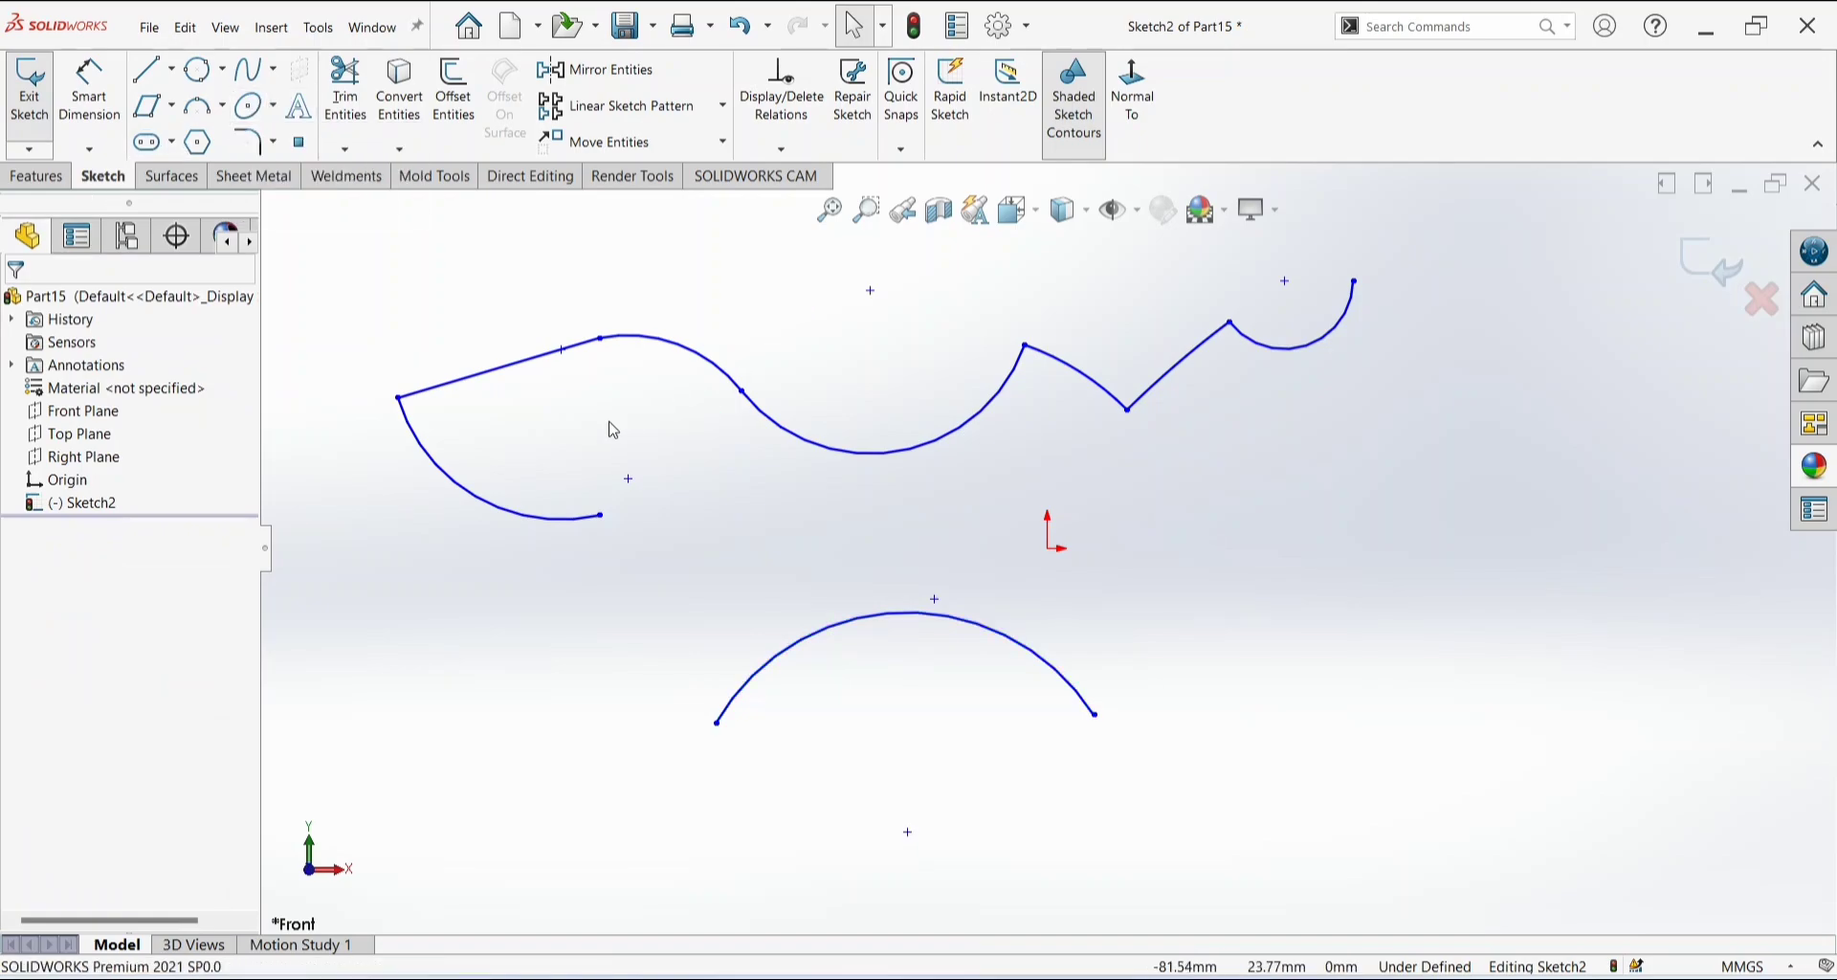
{"action": "key", "text": "ctrl+a"}
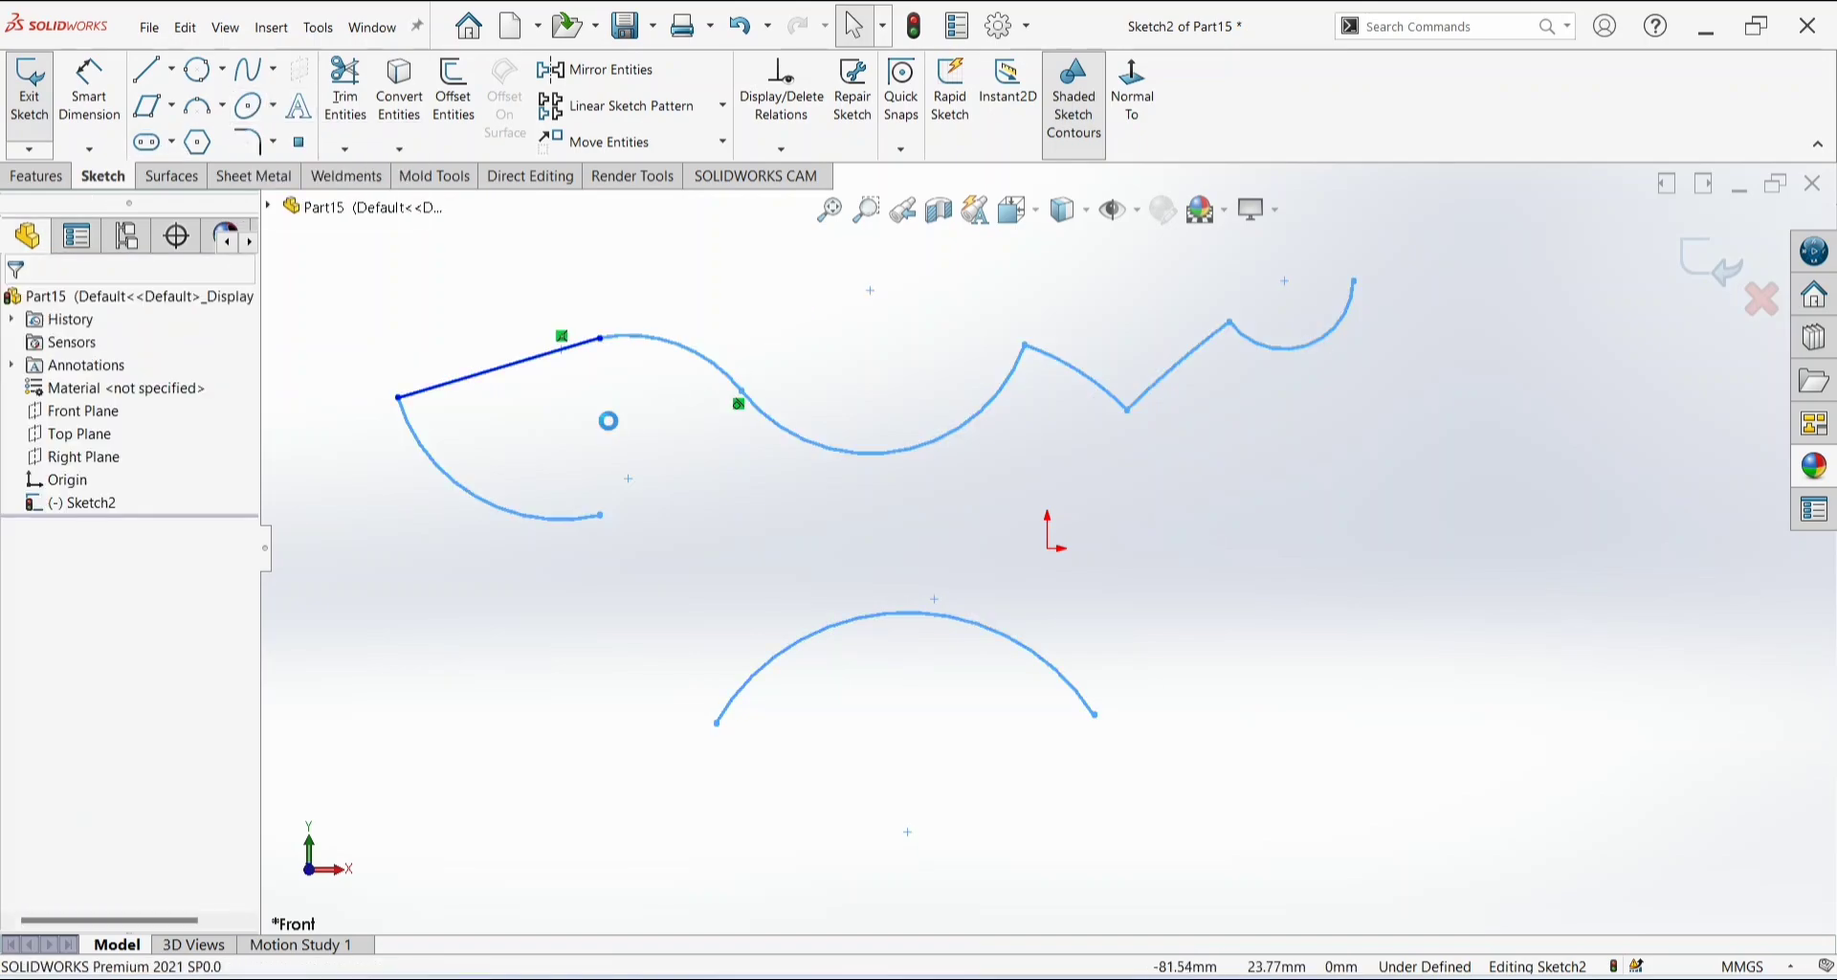
{"action": "key", "text": "Delete"}
Sketch a slightly tilted ellipse to the upper left of the origin, with radii of about 52 mm and 10 mm.
{"action": "left_click", "coordinate": [275, 106]}
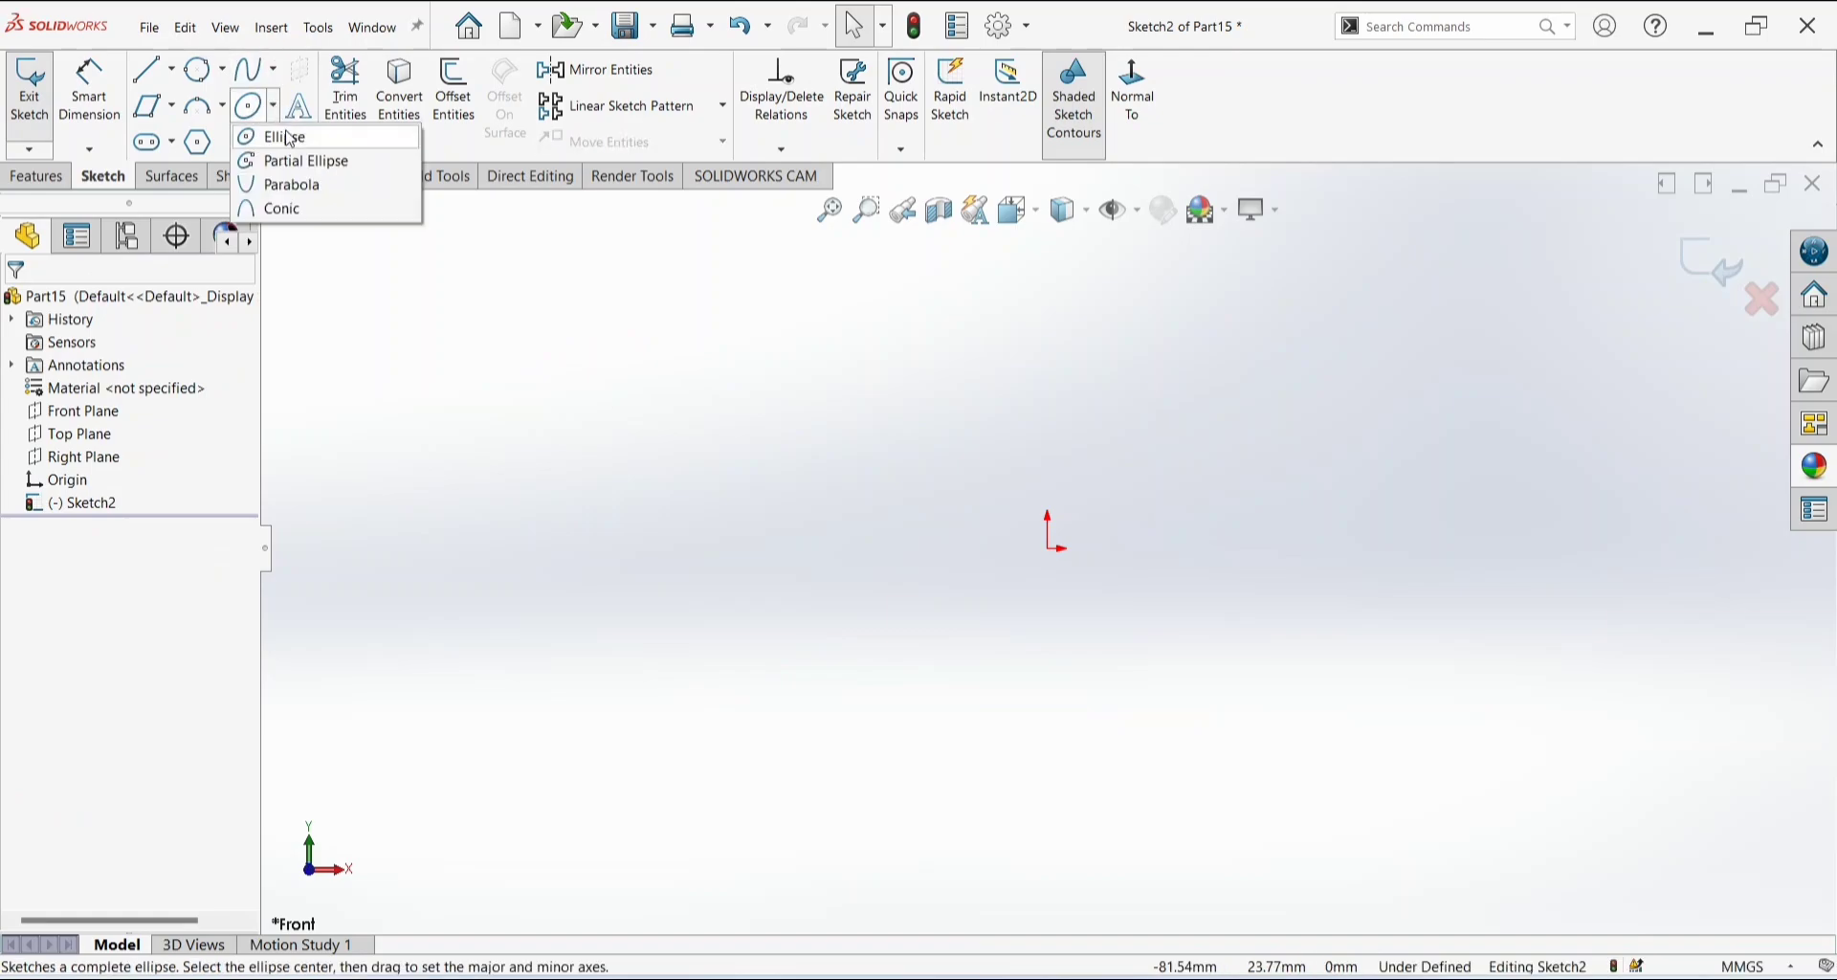
{"action": "left_click", "coordinate": [287, 135]}
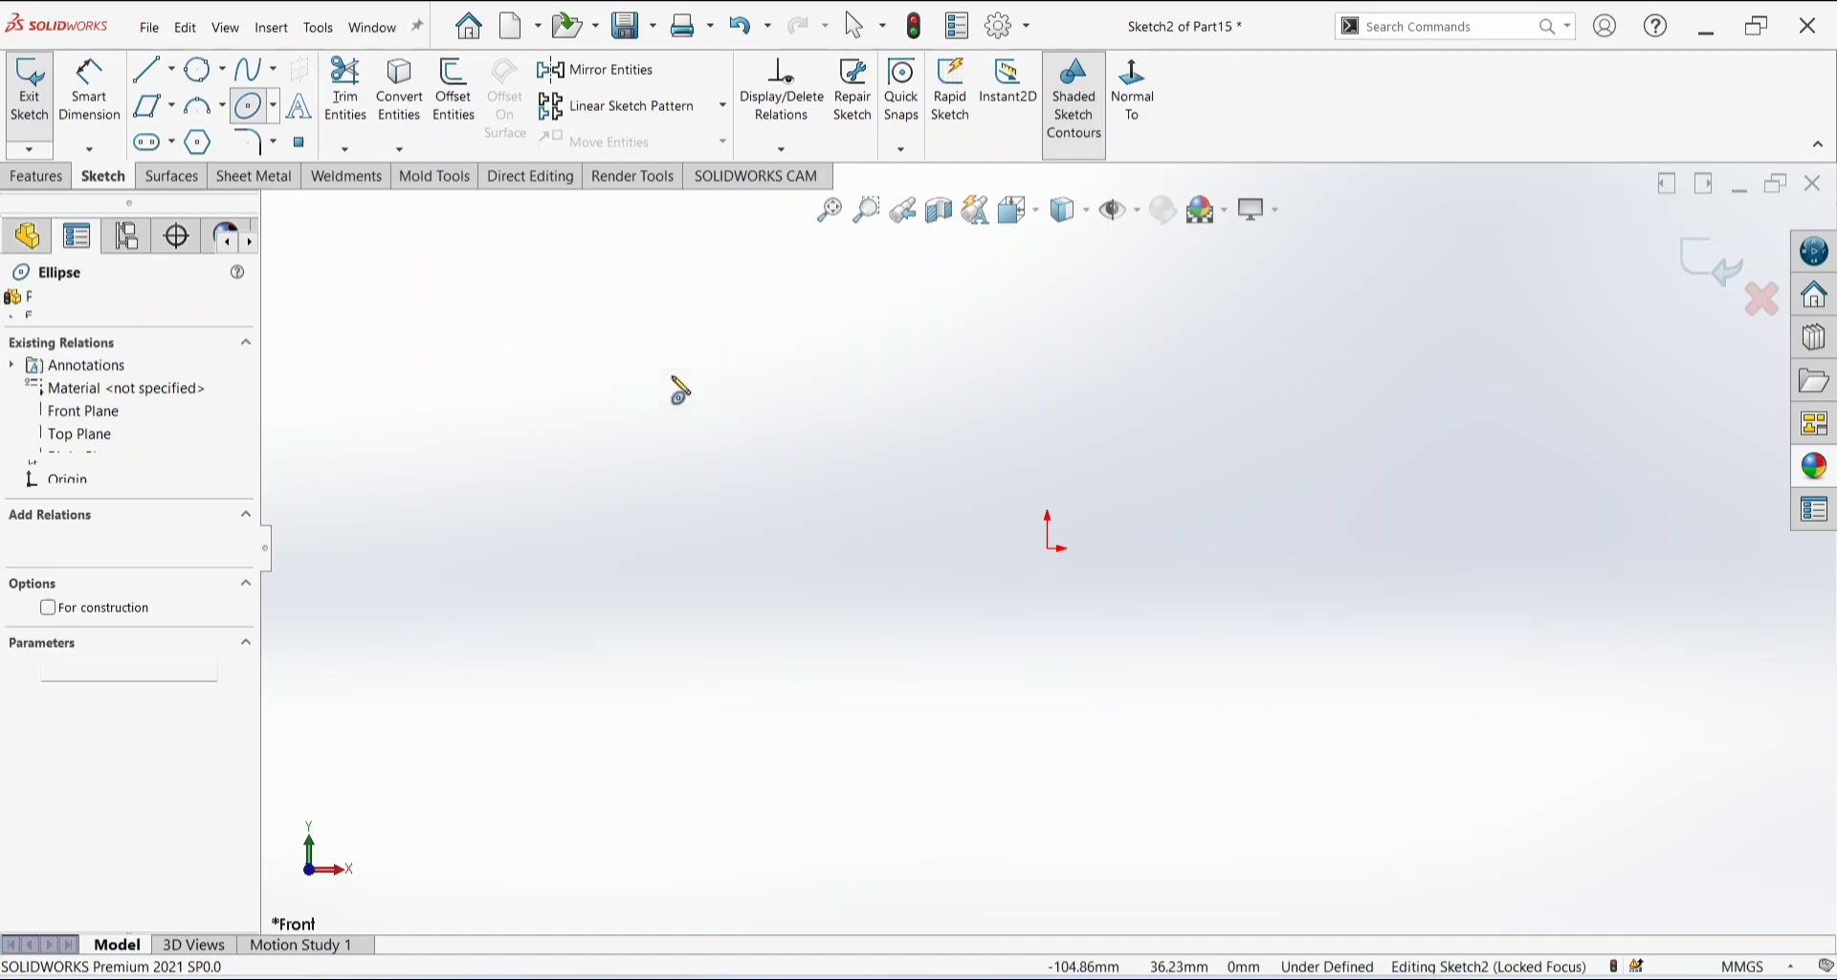
{"action": "left_click", "coordinate": [480, 354]}
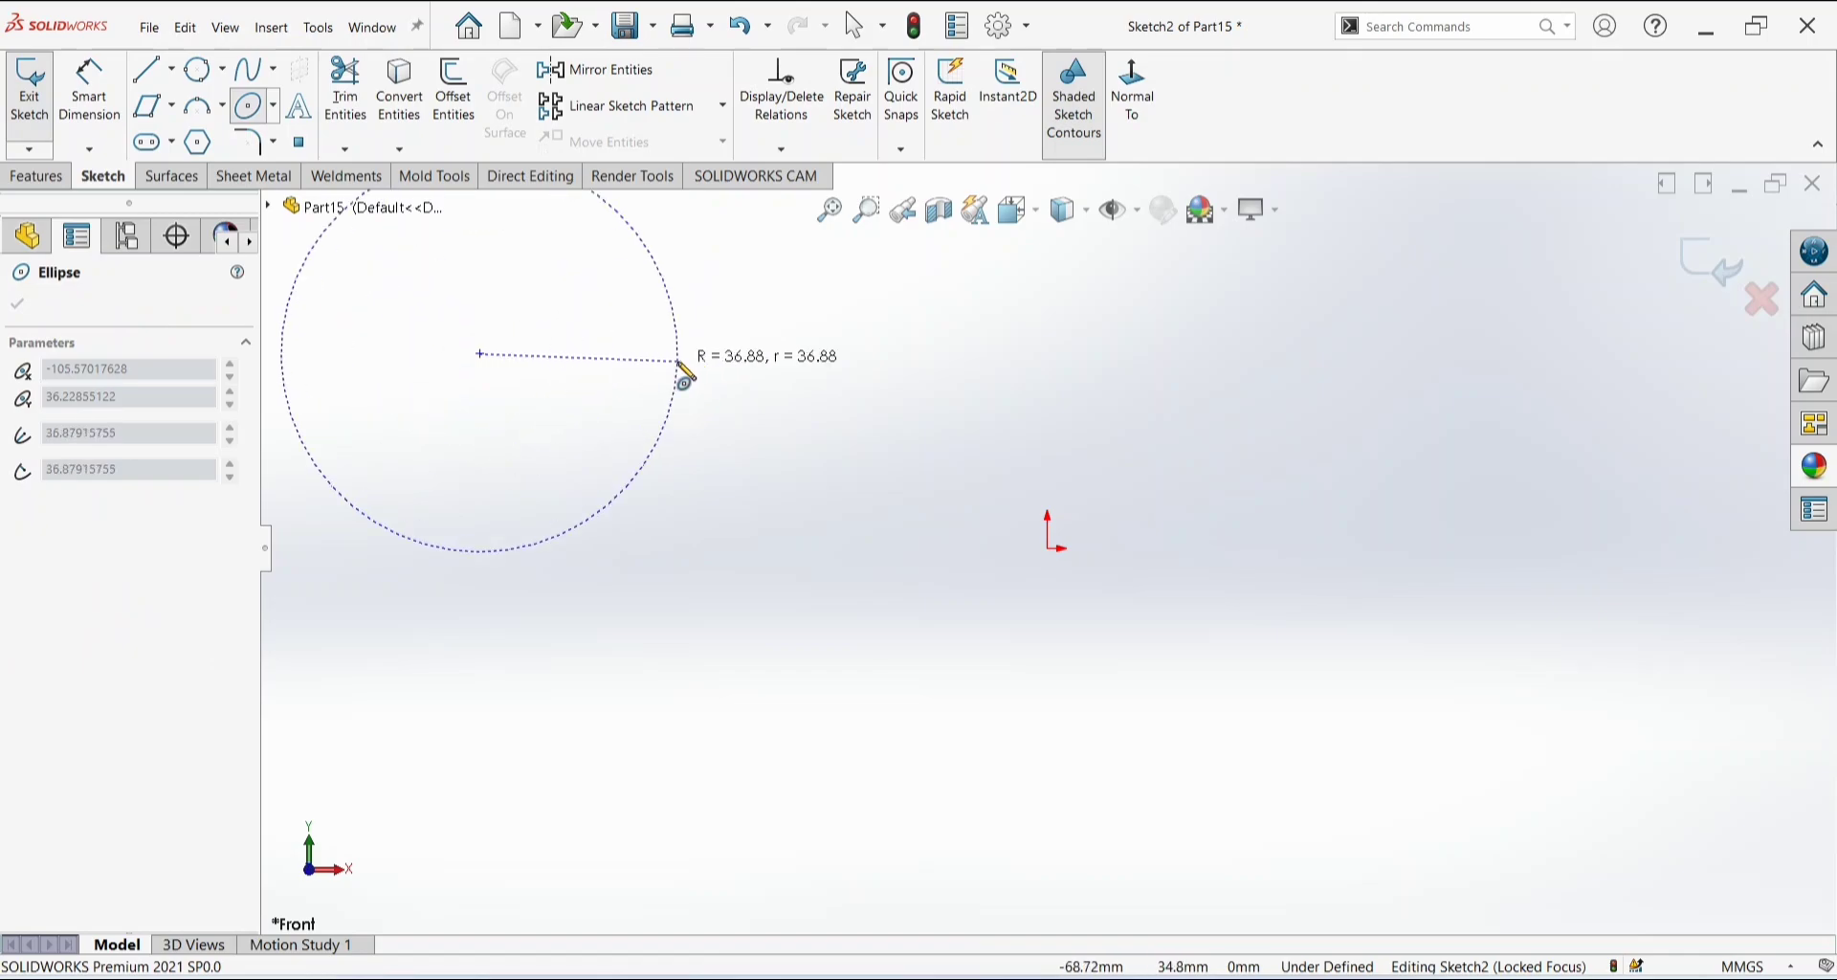
{"action": "left_click", "coordinate": [762, 389]}
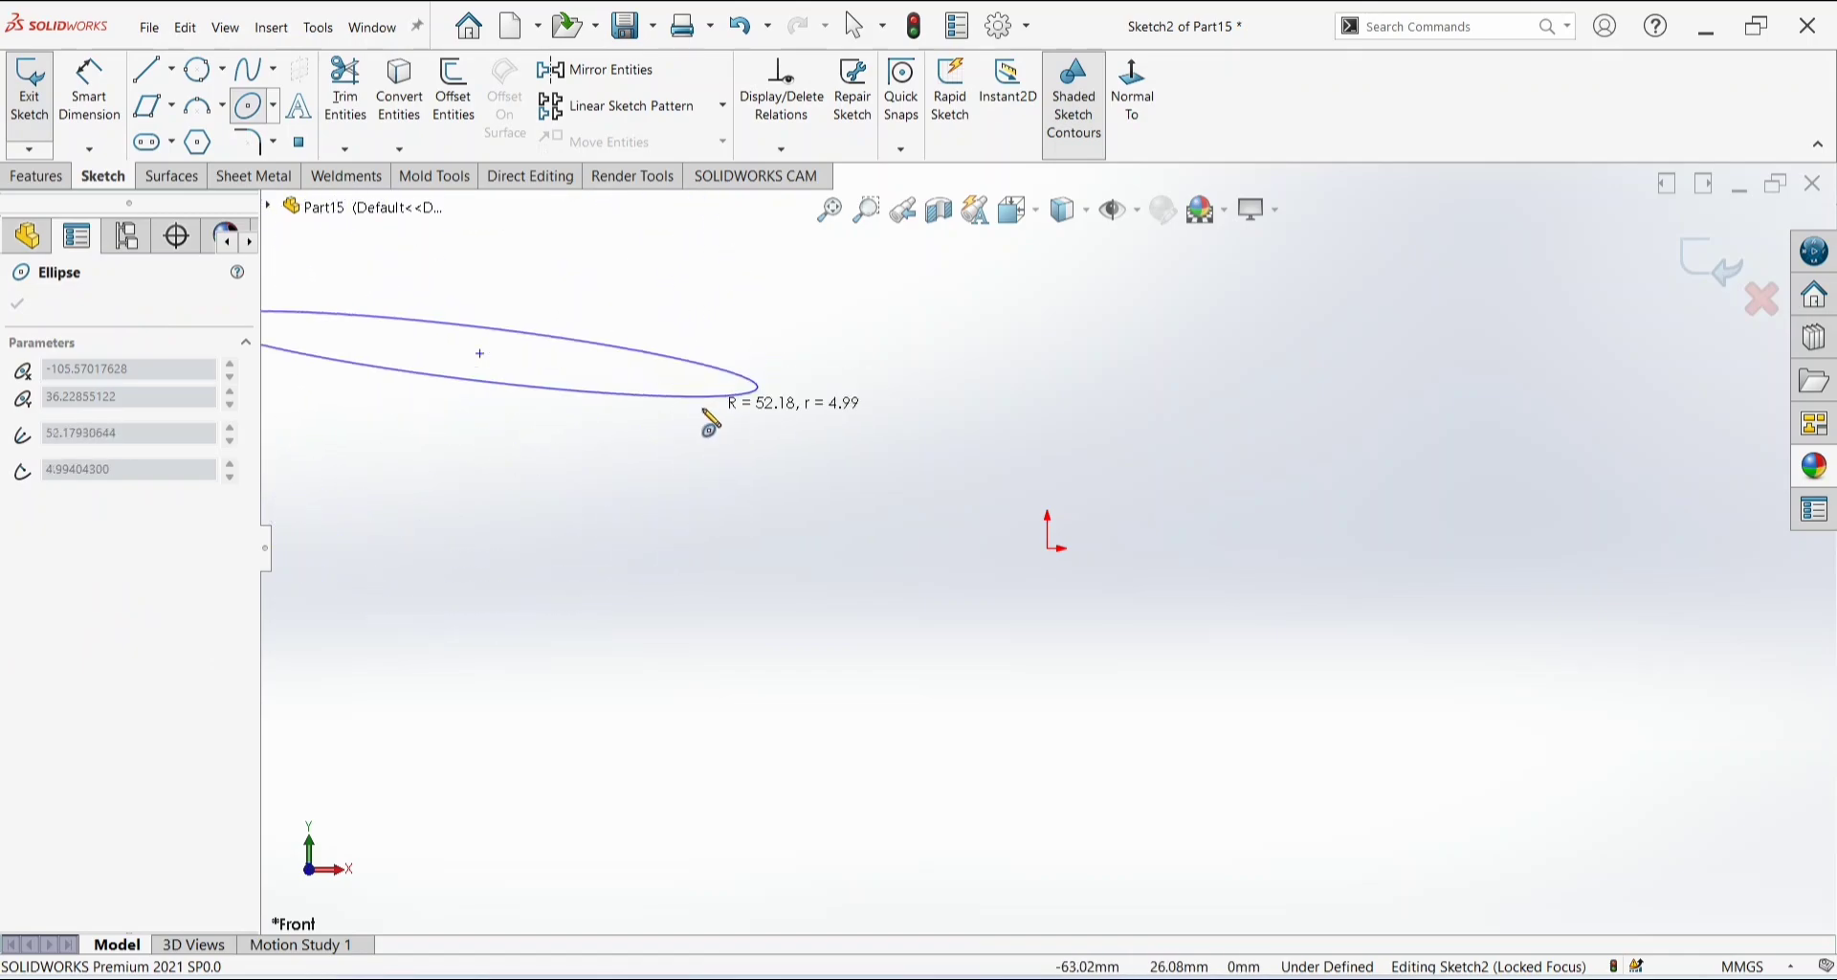
{"action": "left_click", "coordinate": [609, 430]}
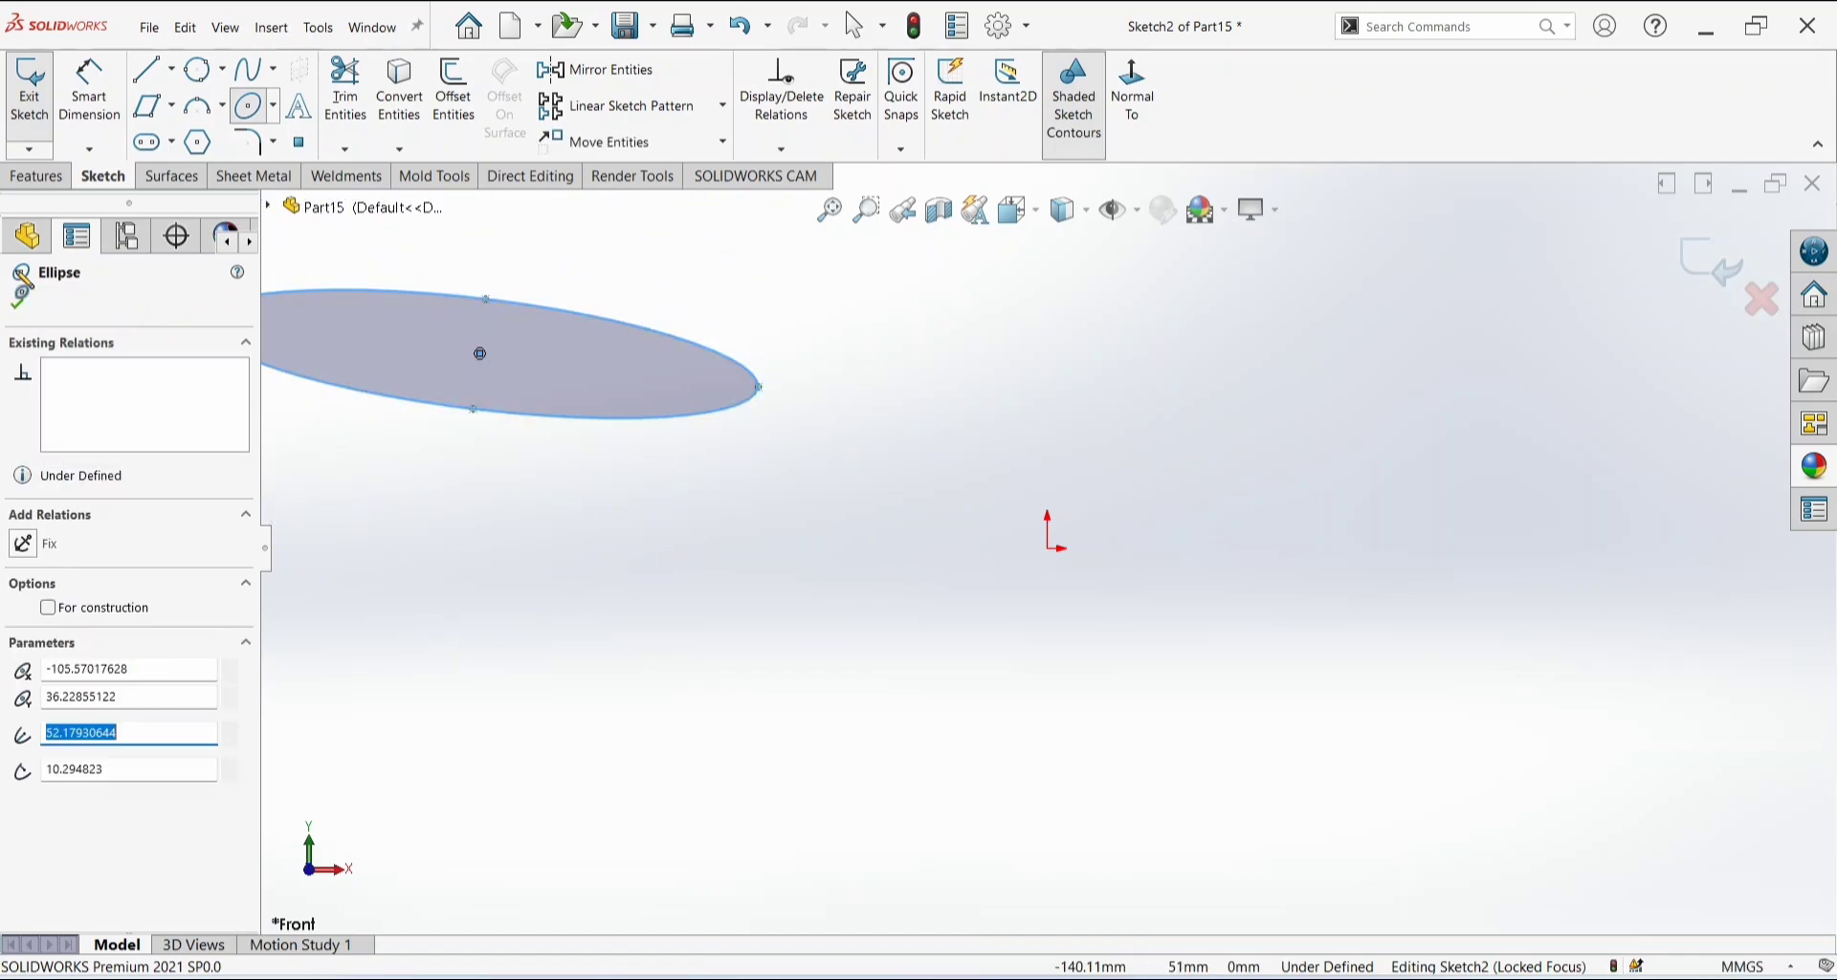
{"action": "scroll", "coordinate": [700, 443], "scroll_direction": "down", "scroll_amount": 1}
{"action": "scroll", "coordinate": [699, 443], "scroll_direction": "up", "scroll_amount": 2}
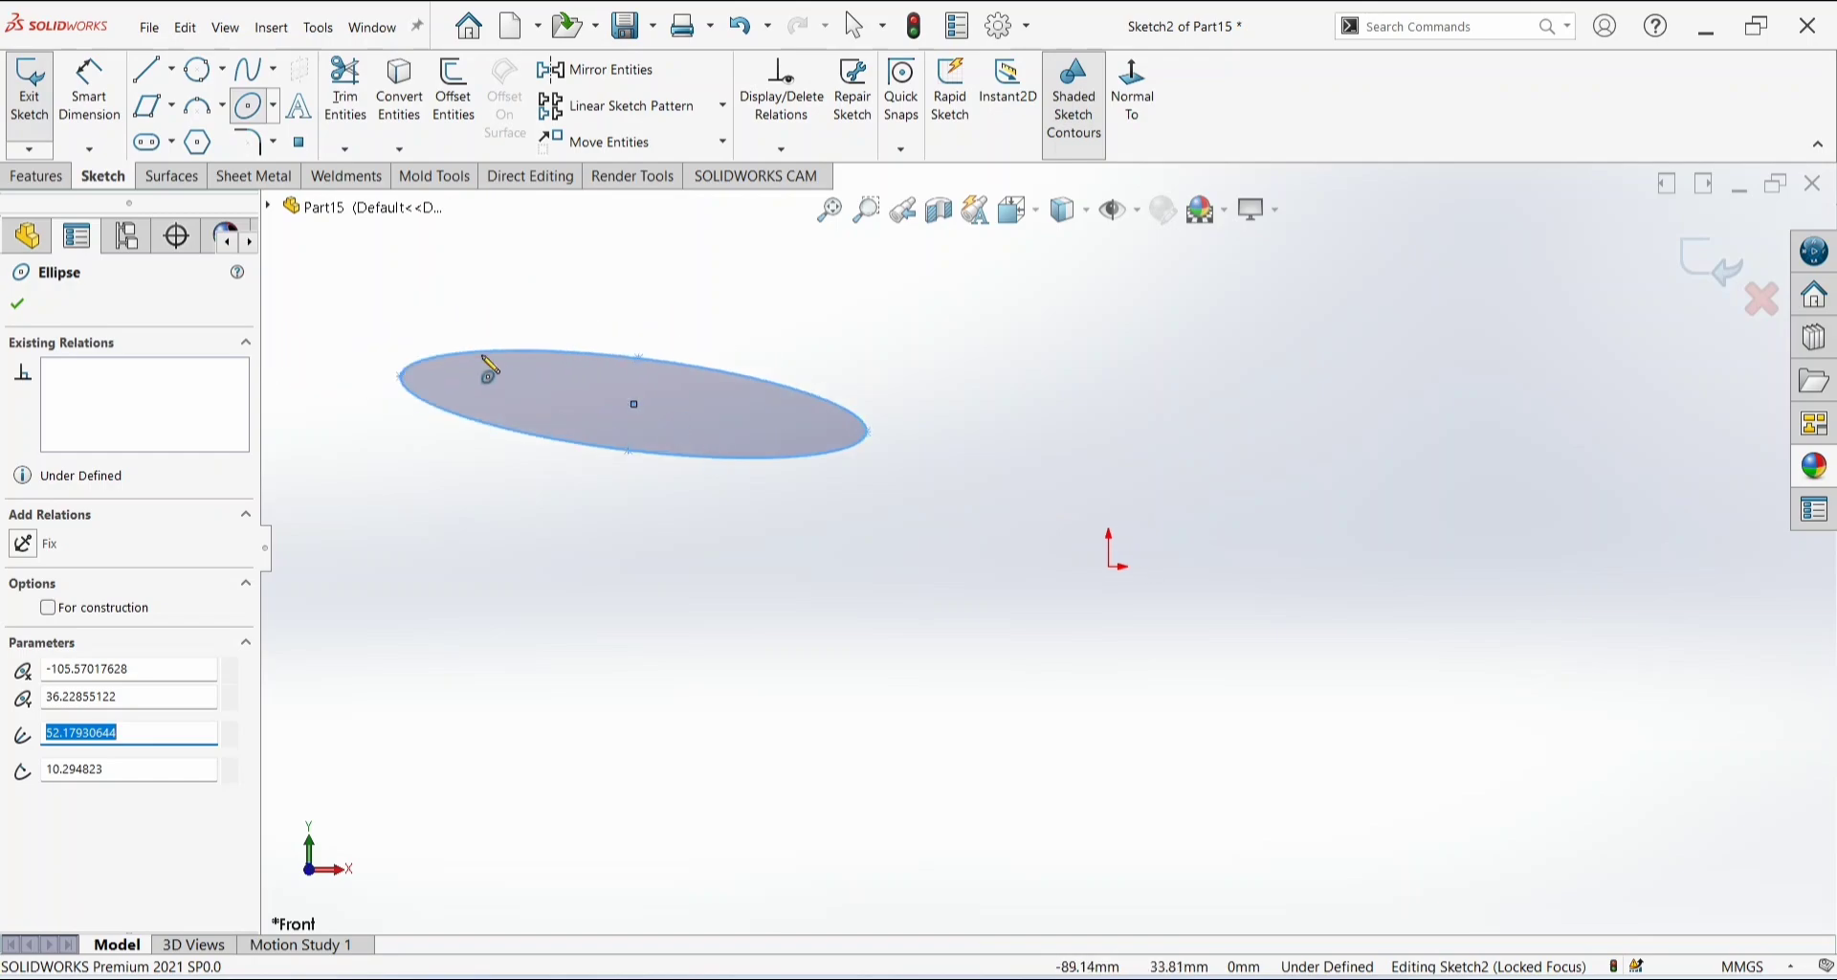
{"action": "left_click", "coordinate": [17, 305]}
Sketch a partial ellipse with radii of about 60.5 mm and 15.7 mm, centered level with the ellipse's center and keeping only its right end.
{"action": "left_click", "coordinate": [274, 105]}
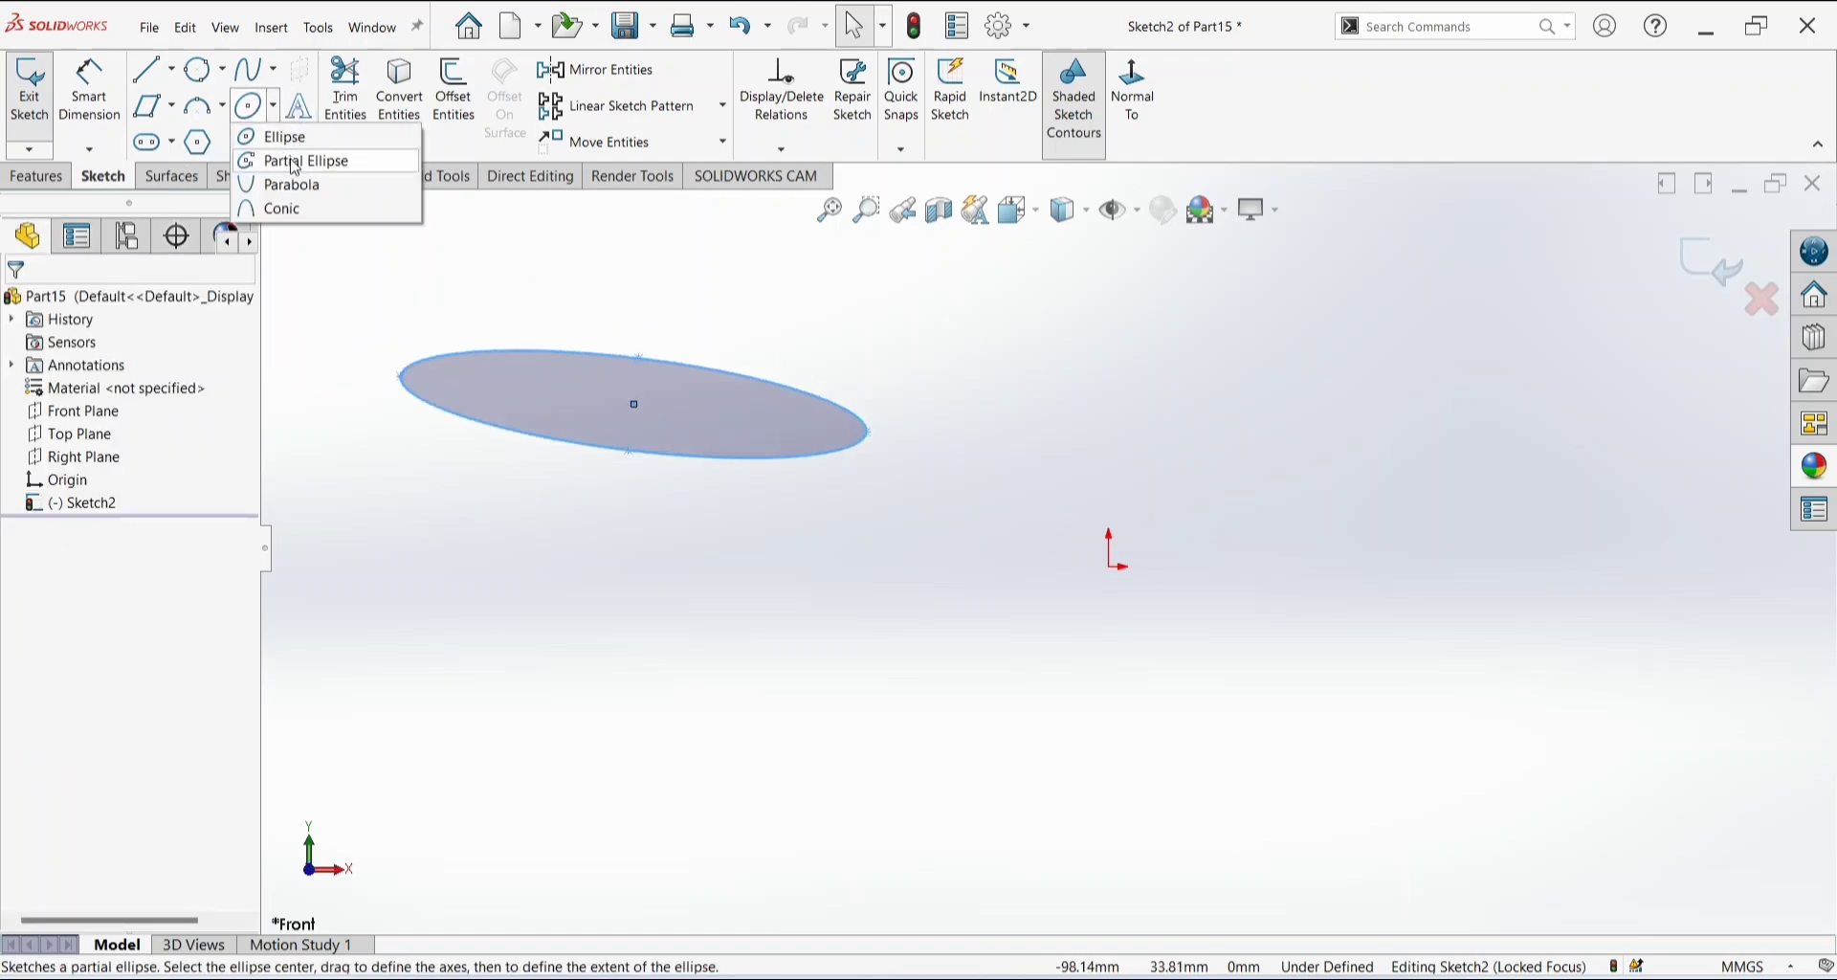
{"action": "left_click", "coordinate": [295, 163]}
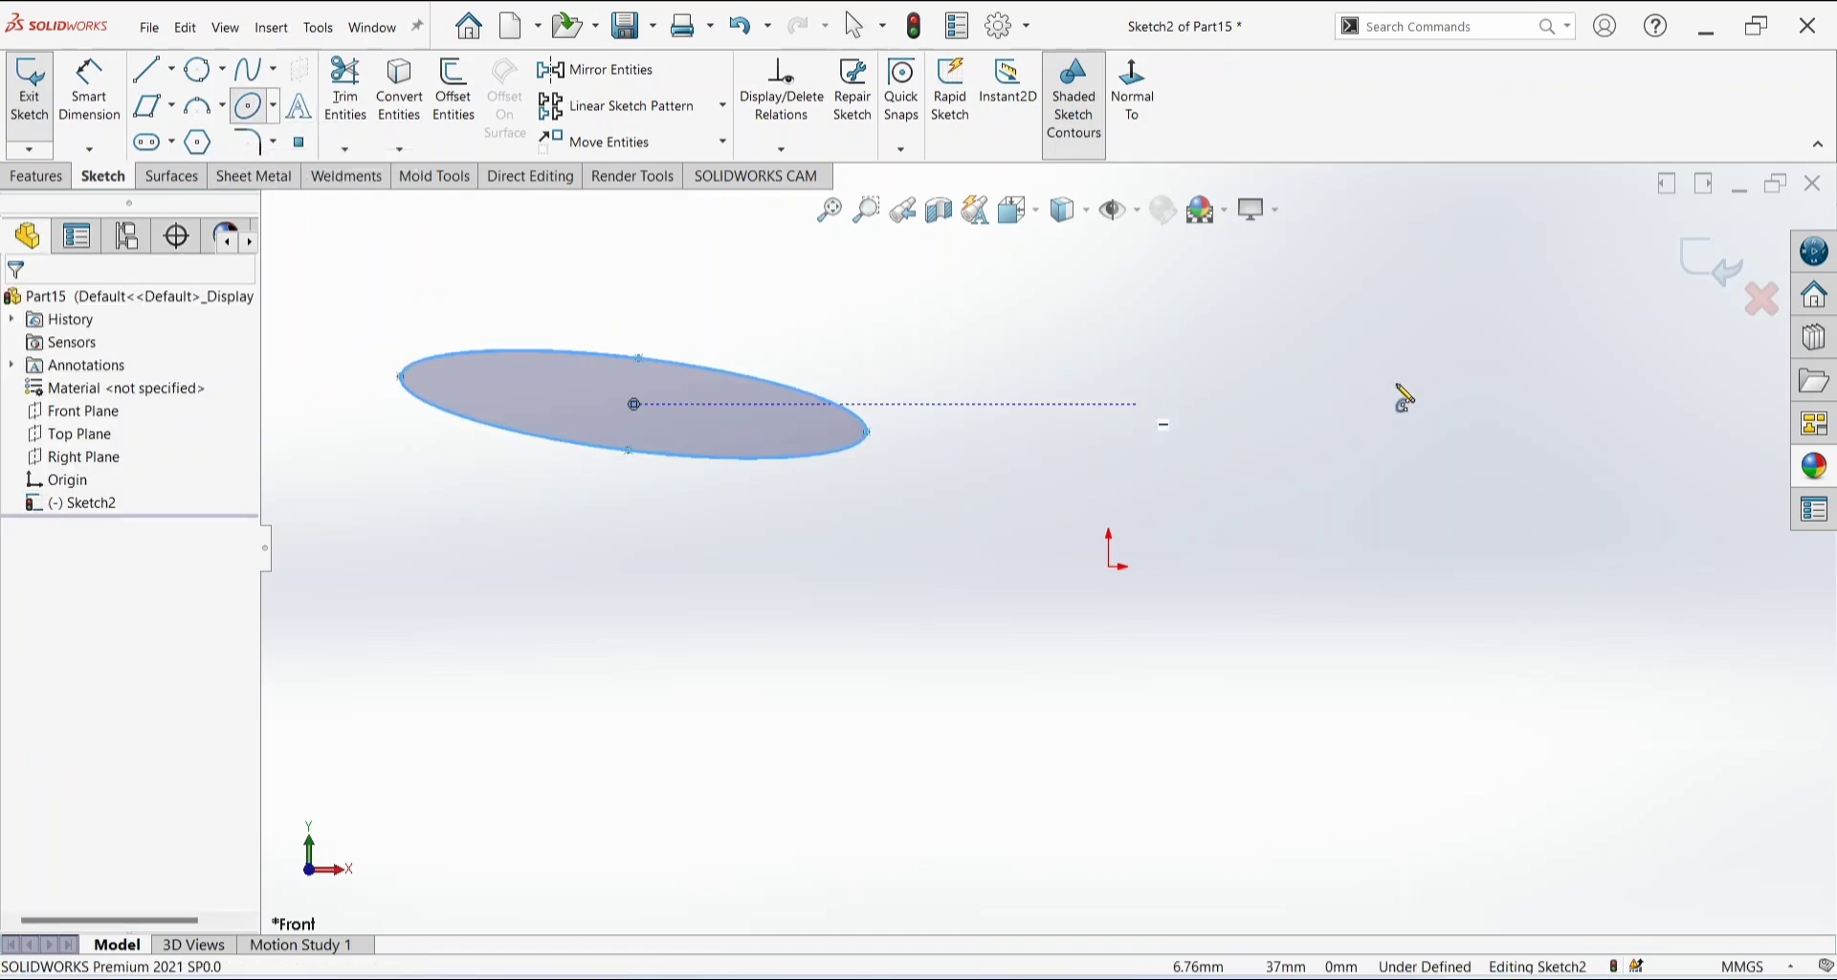
{"action": "left_click", "coordinate": [1137, 404]}
{"action": "left_click", "coordinate": [1407, 392]}
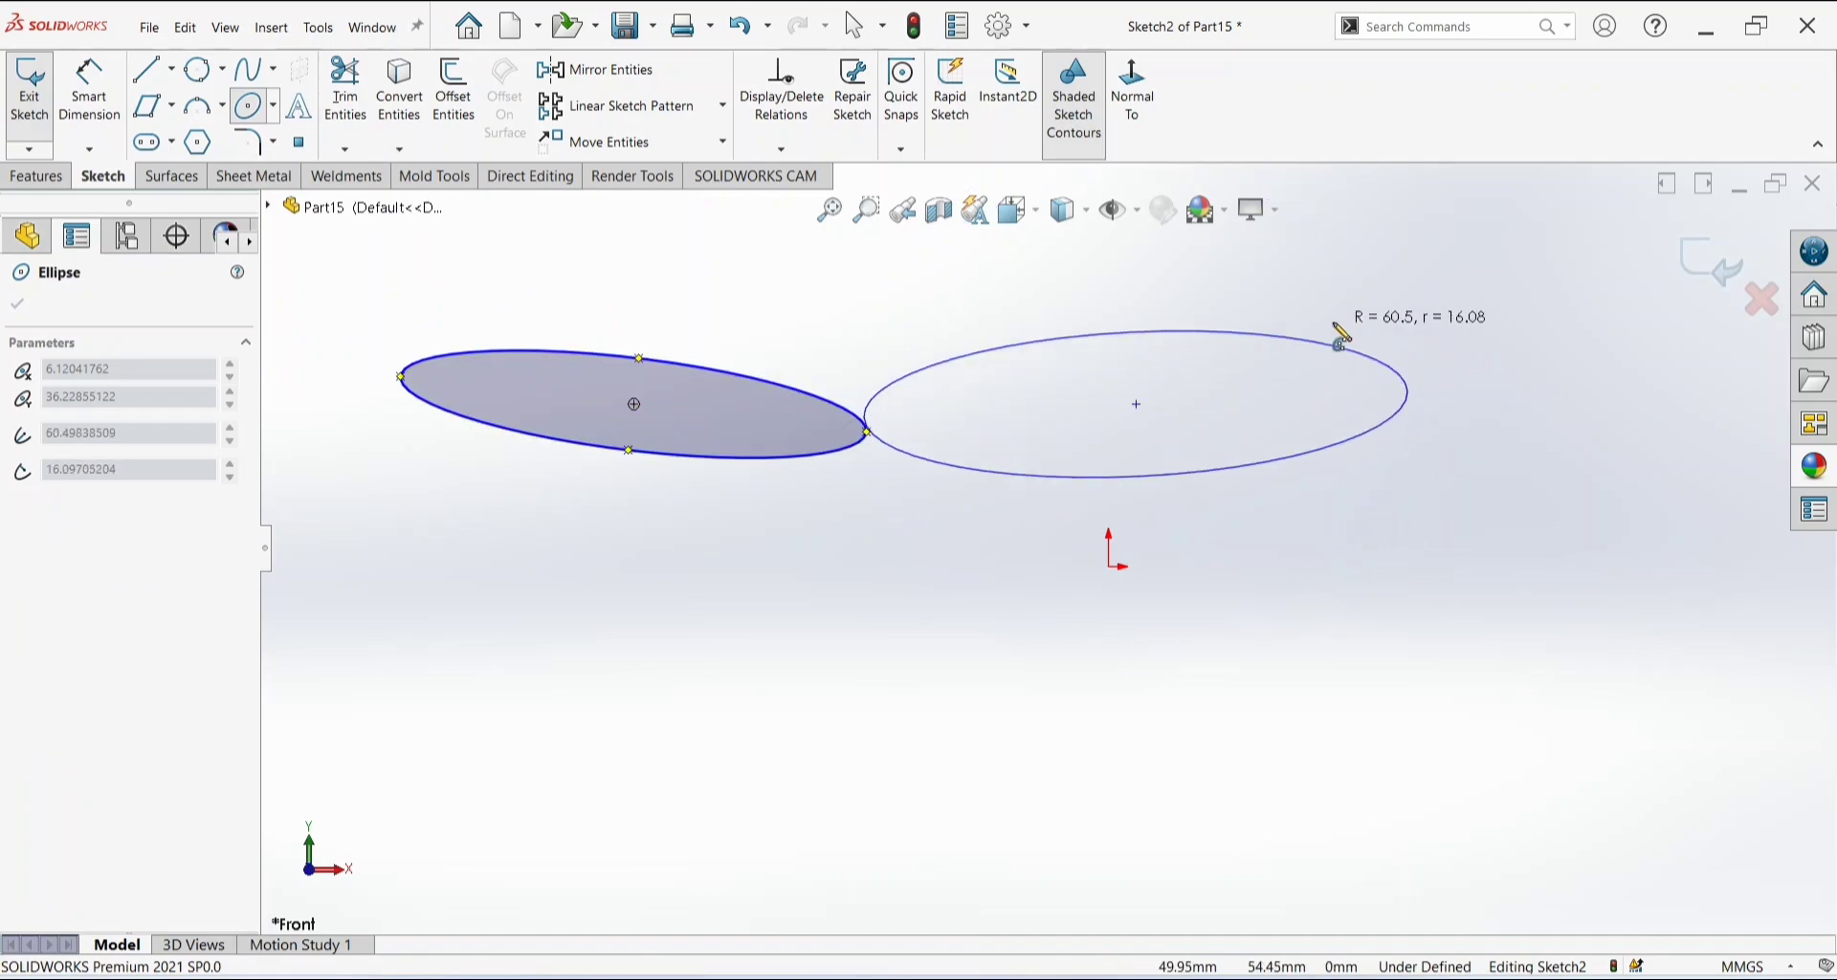
{"action": "left_click", "coordinate": [1321, 457]}
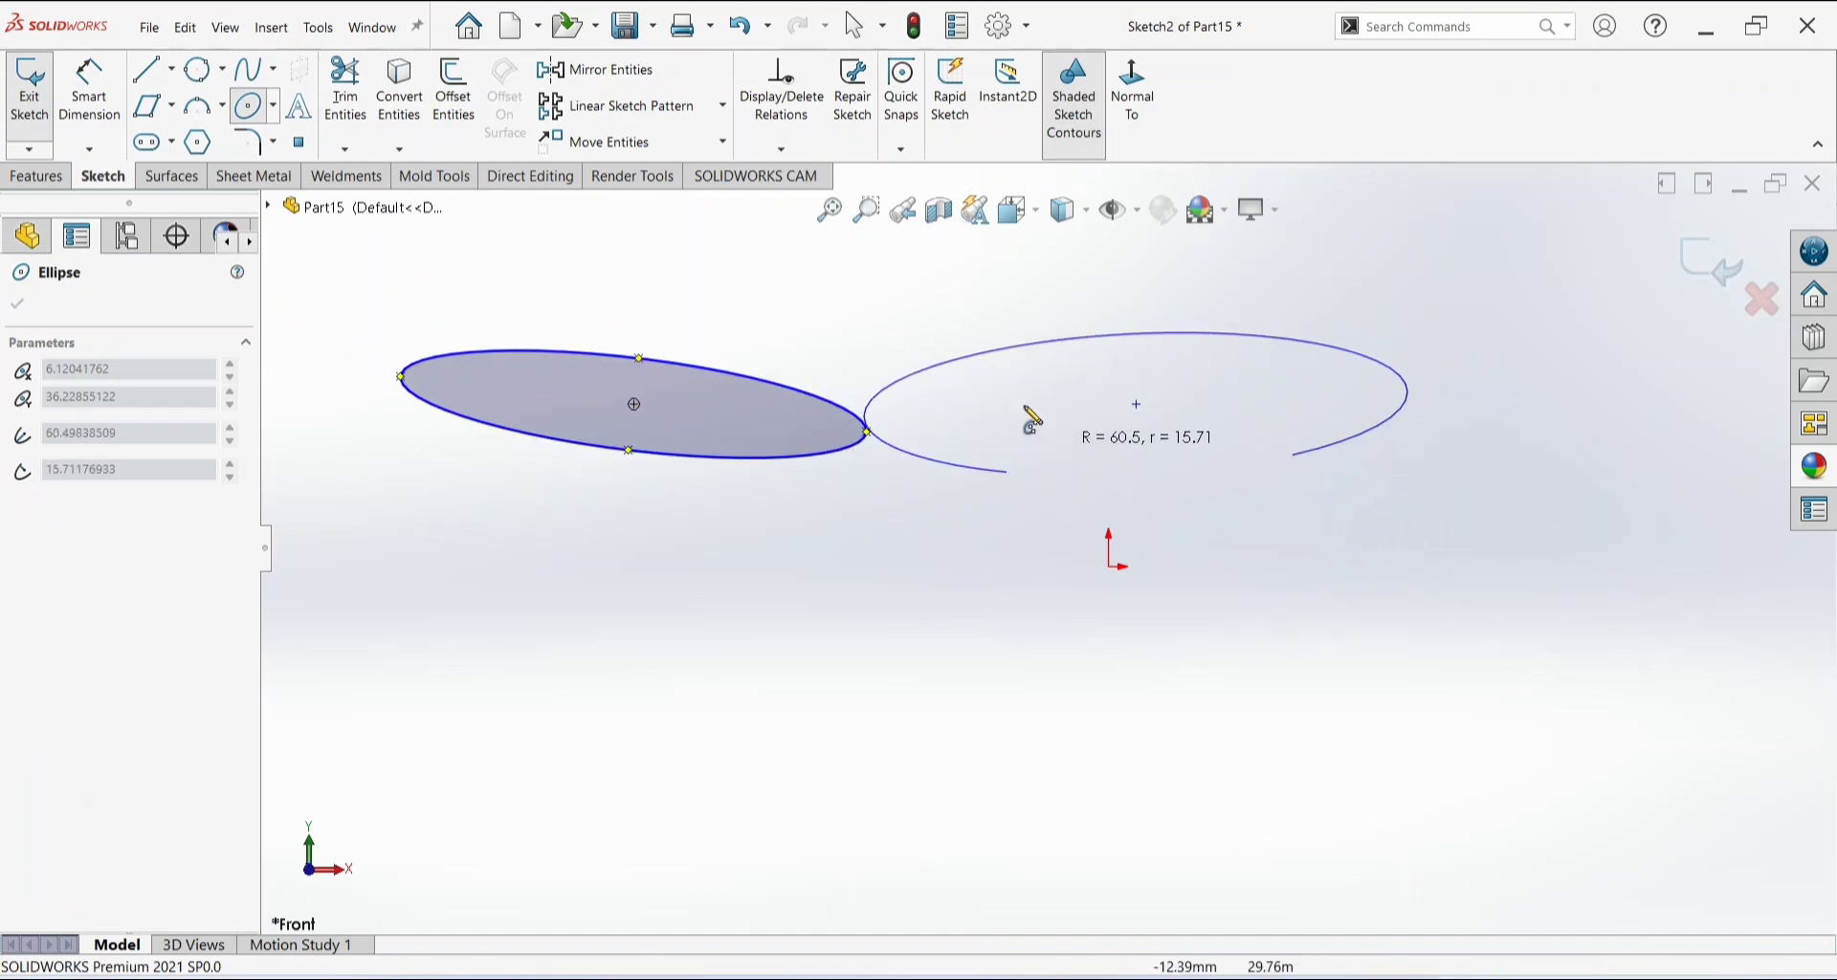
{"action": "left_click", "coordinate": [1165, 378]}
{"action": "key", "text": "Escape"}
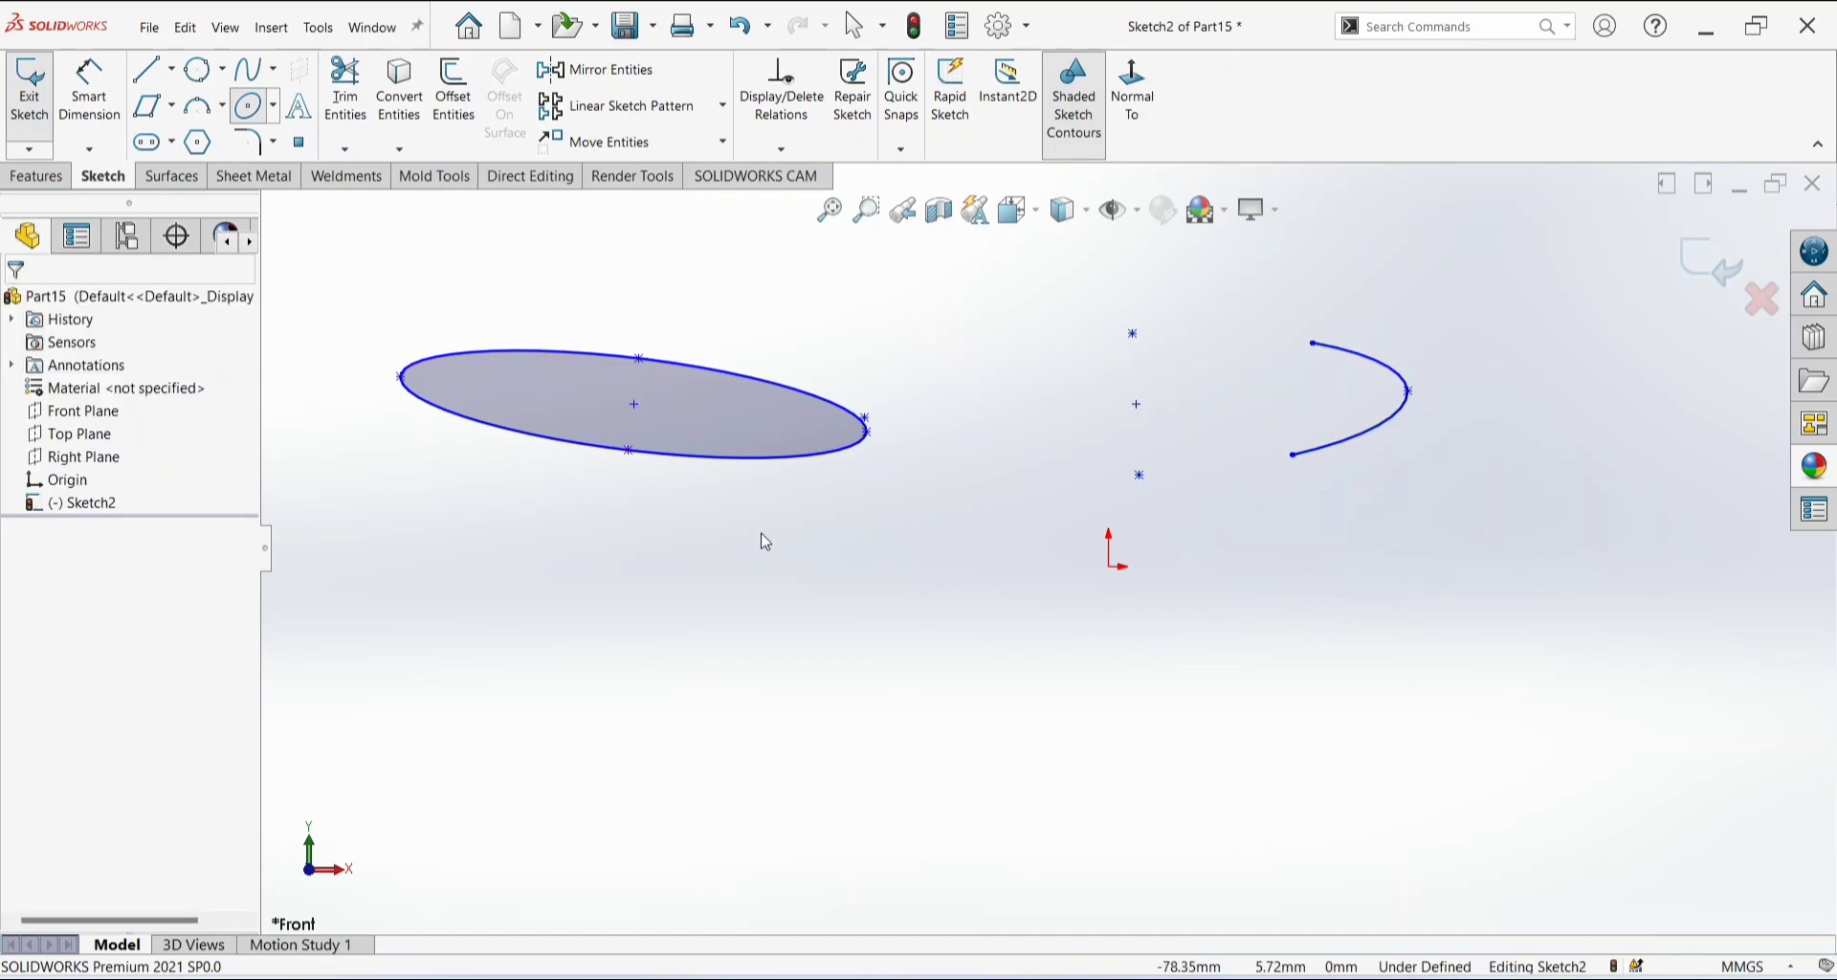
{"action": "key", "text": "Escape"}
{"action": "left_click", "coordinate": [273, 107]}
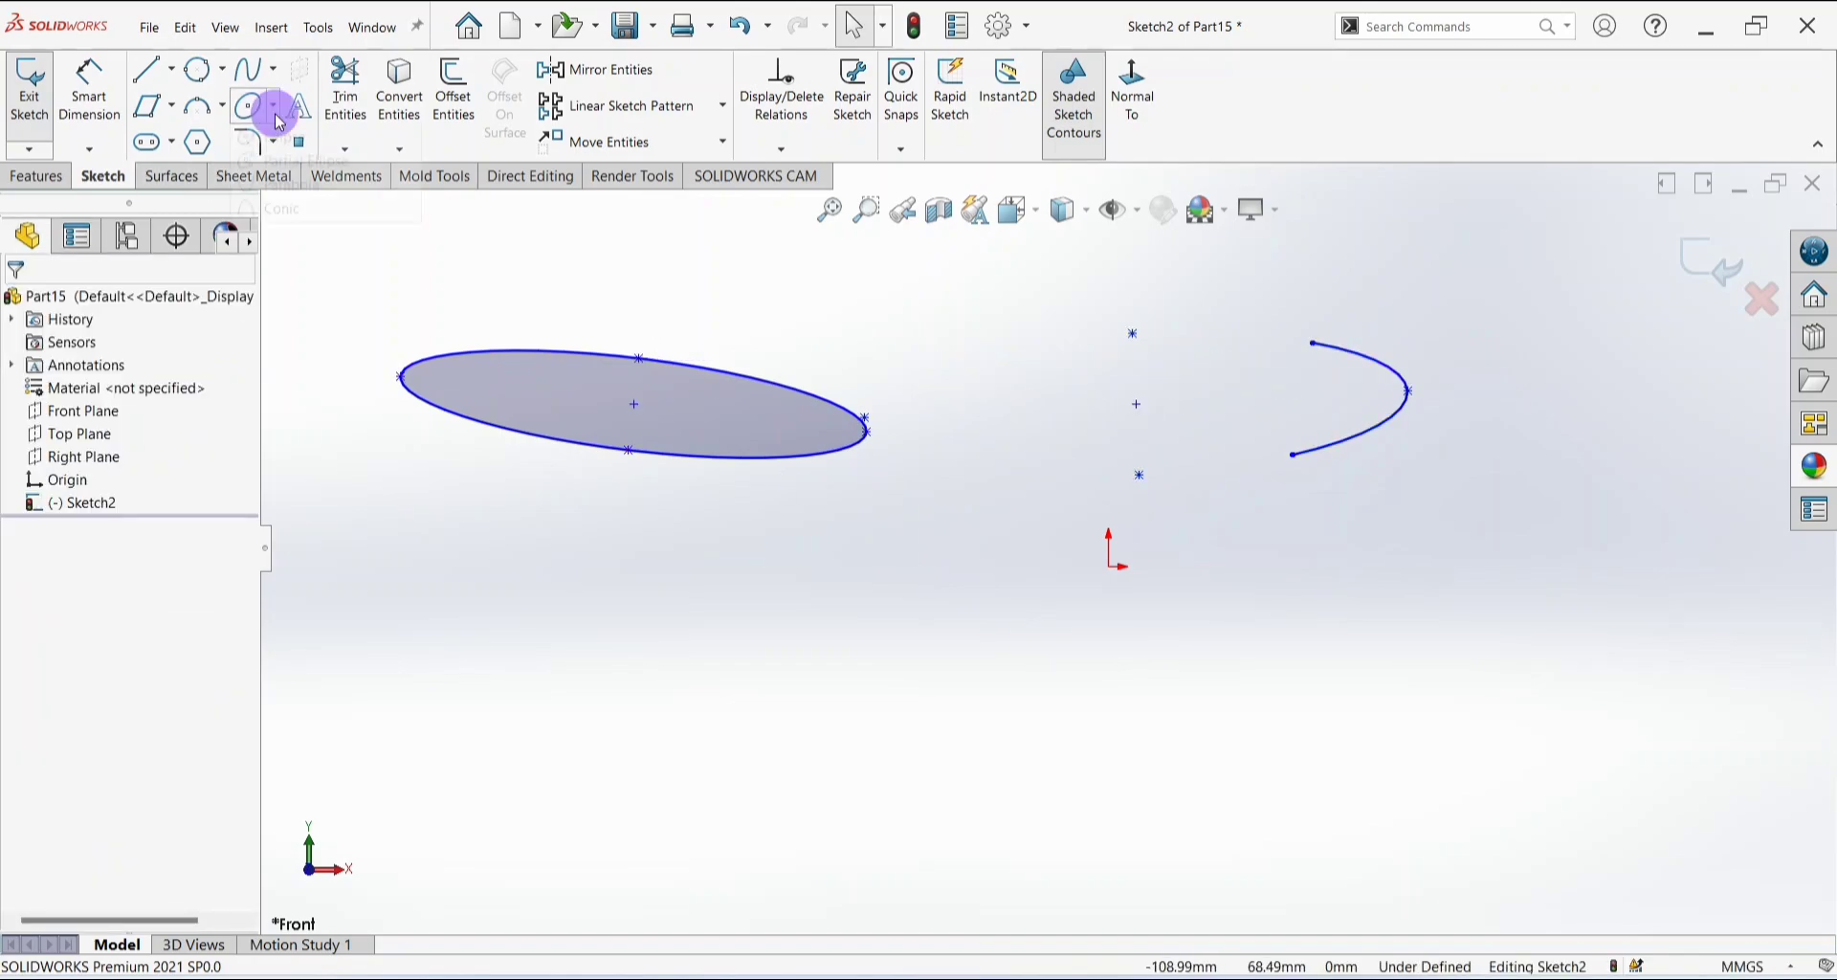
{"action": "left_click", "coordinate": [278, 184]}
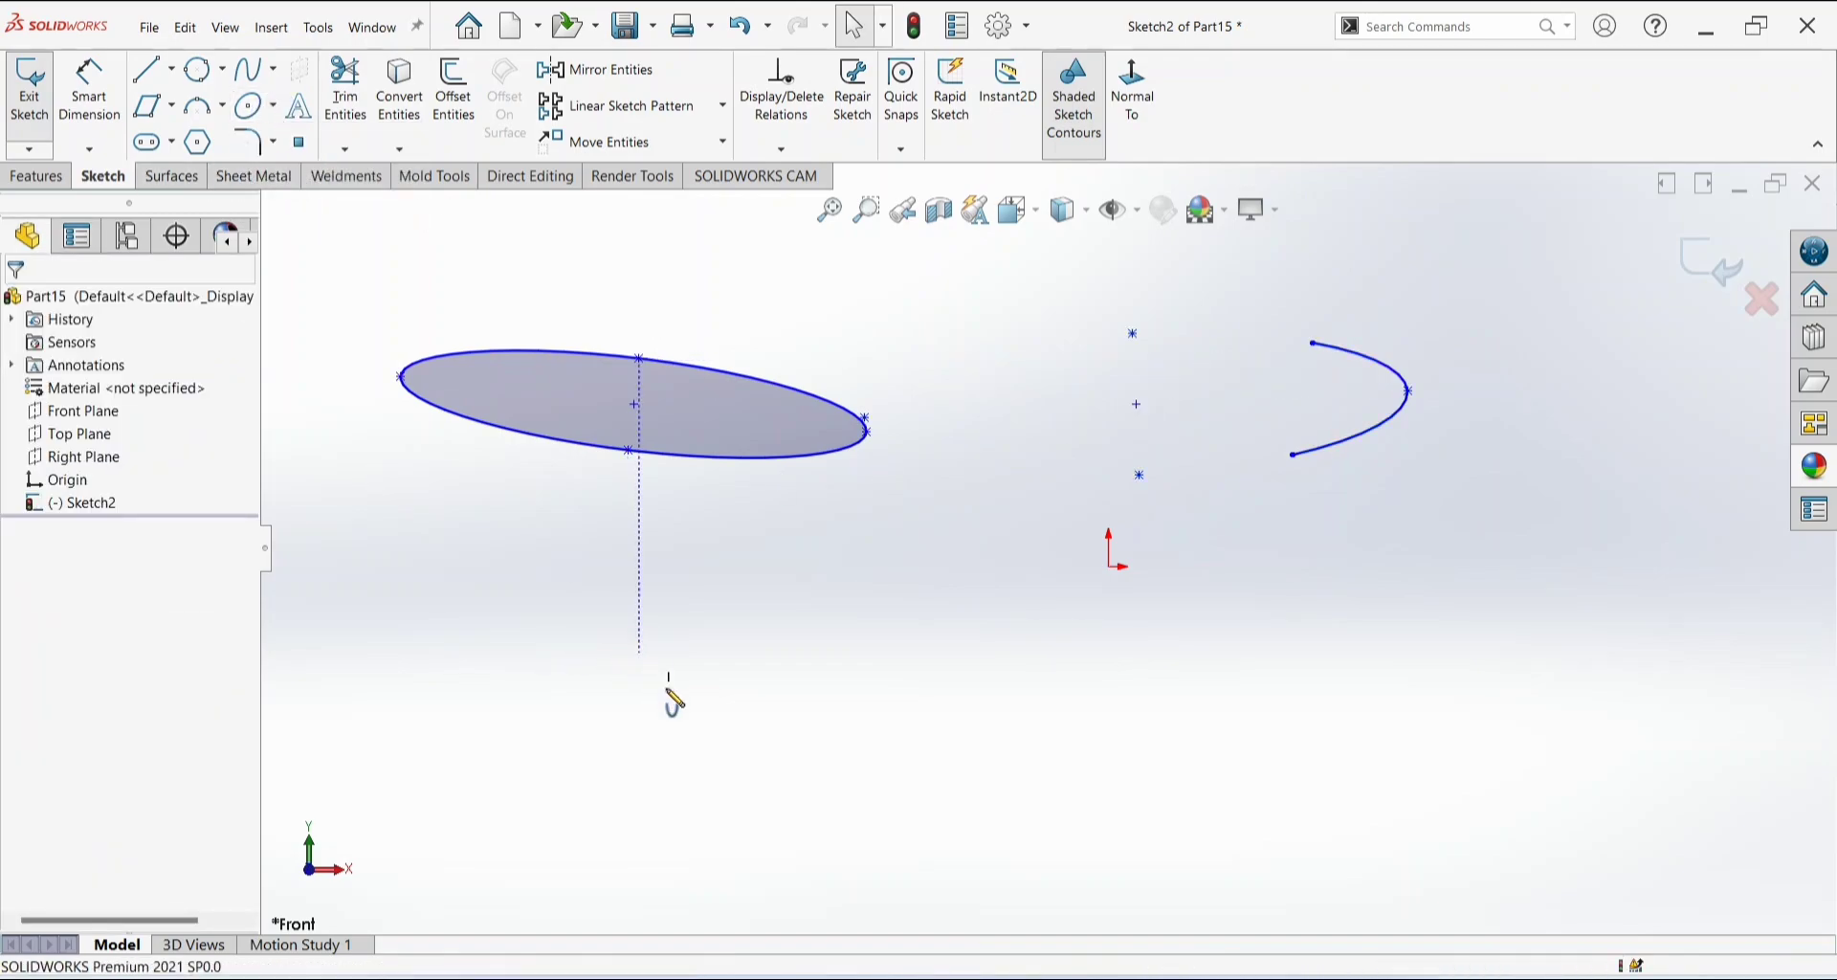
{"action": "left_click", "coordinate": [639, 652]}
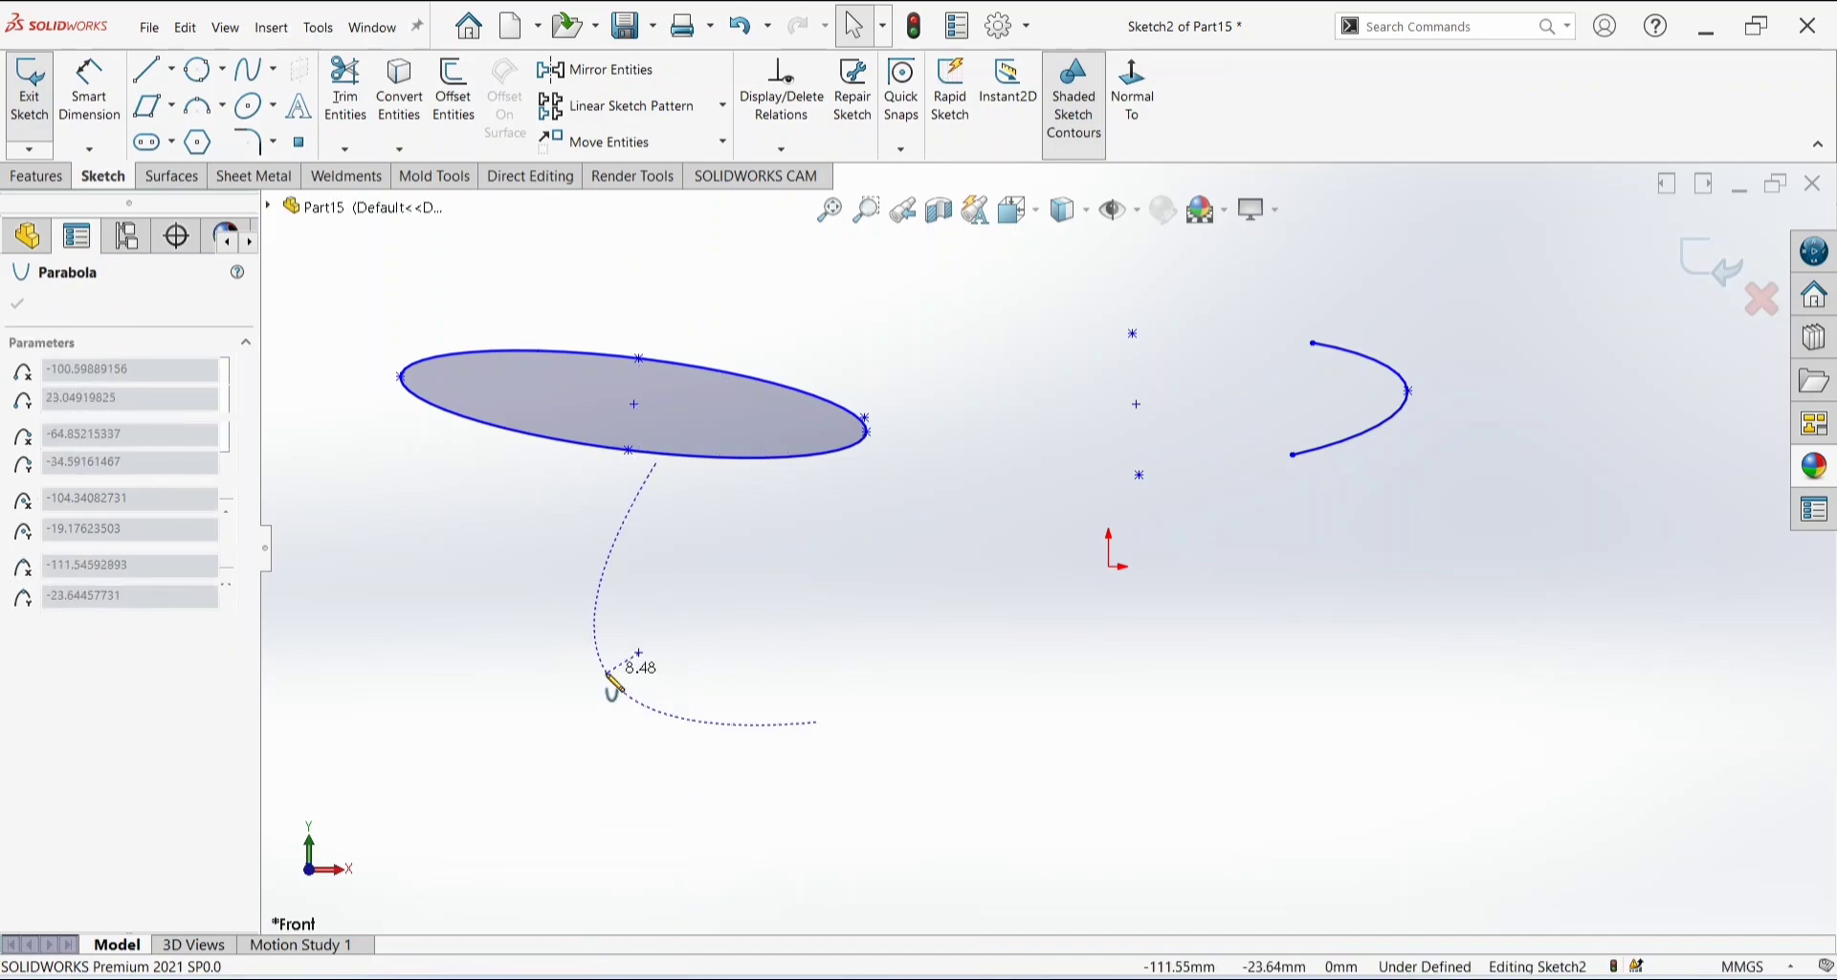
{"action": "left_click", "coordinate": [579, 694]}
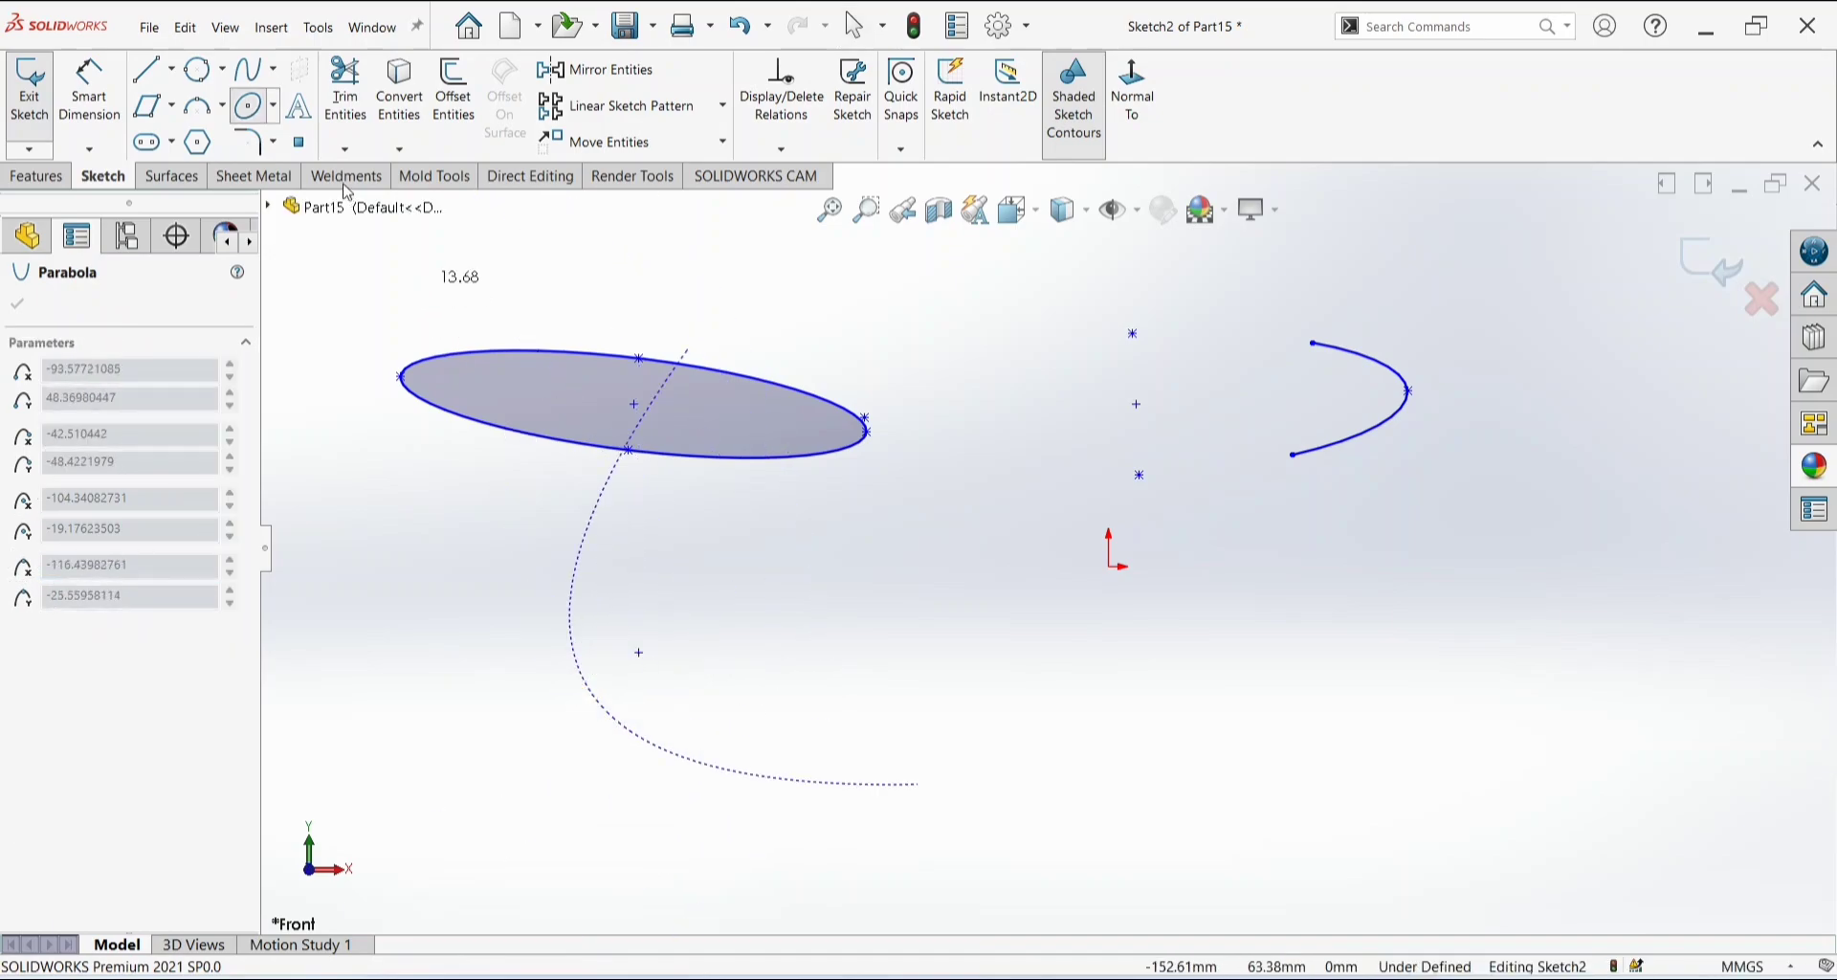
Sketch a V-shaped conic below and left of the origin, opening upward, with a Rho of about 0.93.
{"action": "left_click", "coordinate": [274, 106]}
{"action": "left_click", "coordinate": [299, 211]}
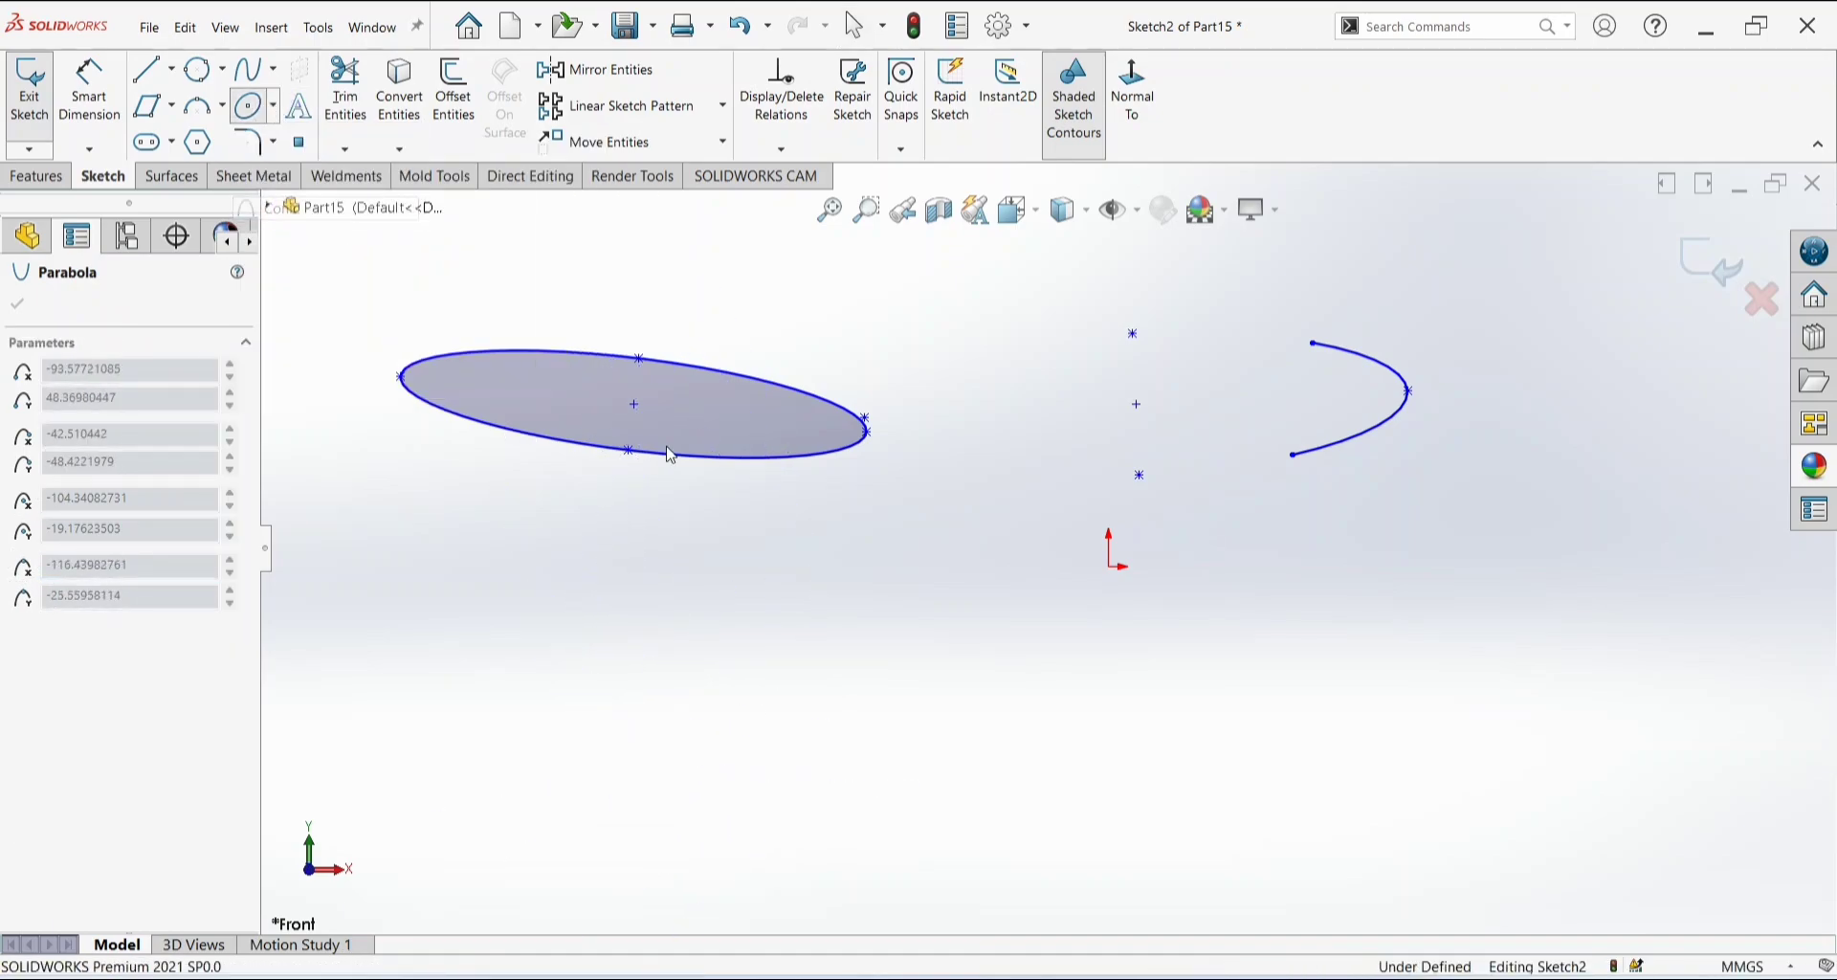
{"action": "left_click", "coordinate": [1020, 591]}
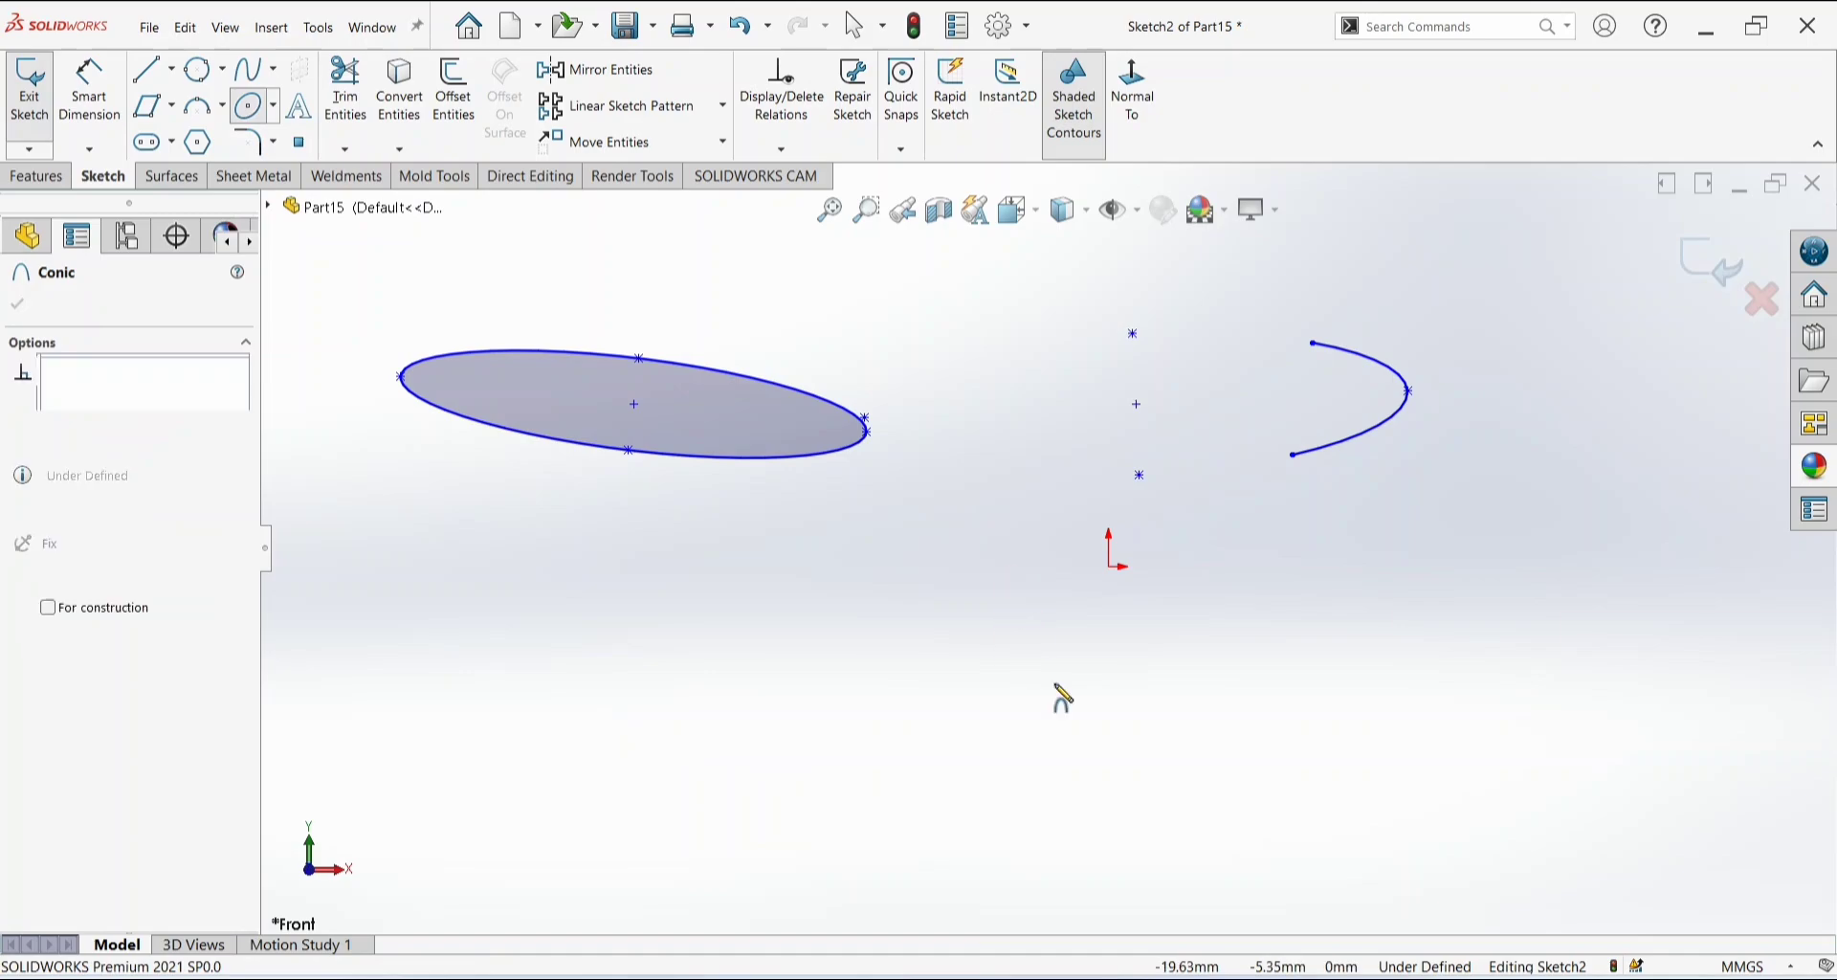
{"action": "left_click", "coordinate": [785, 668]}
{"action": "left_click", "coordinate": [966, 741]}
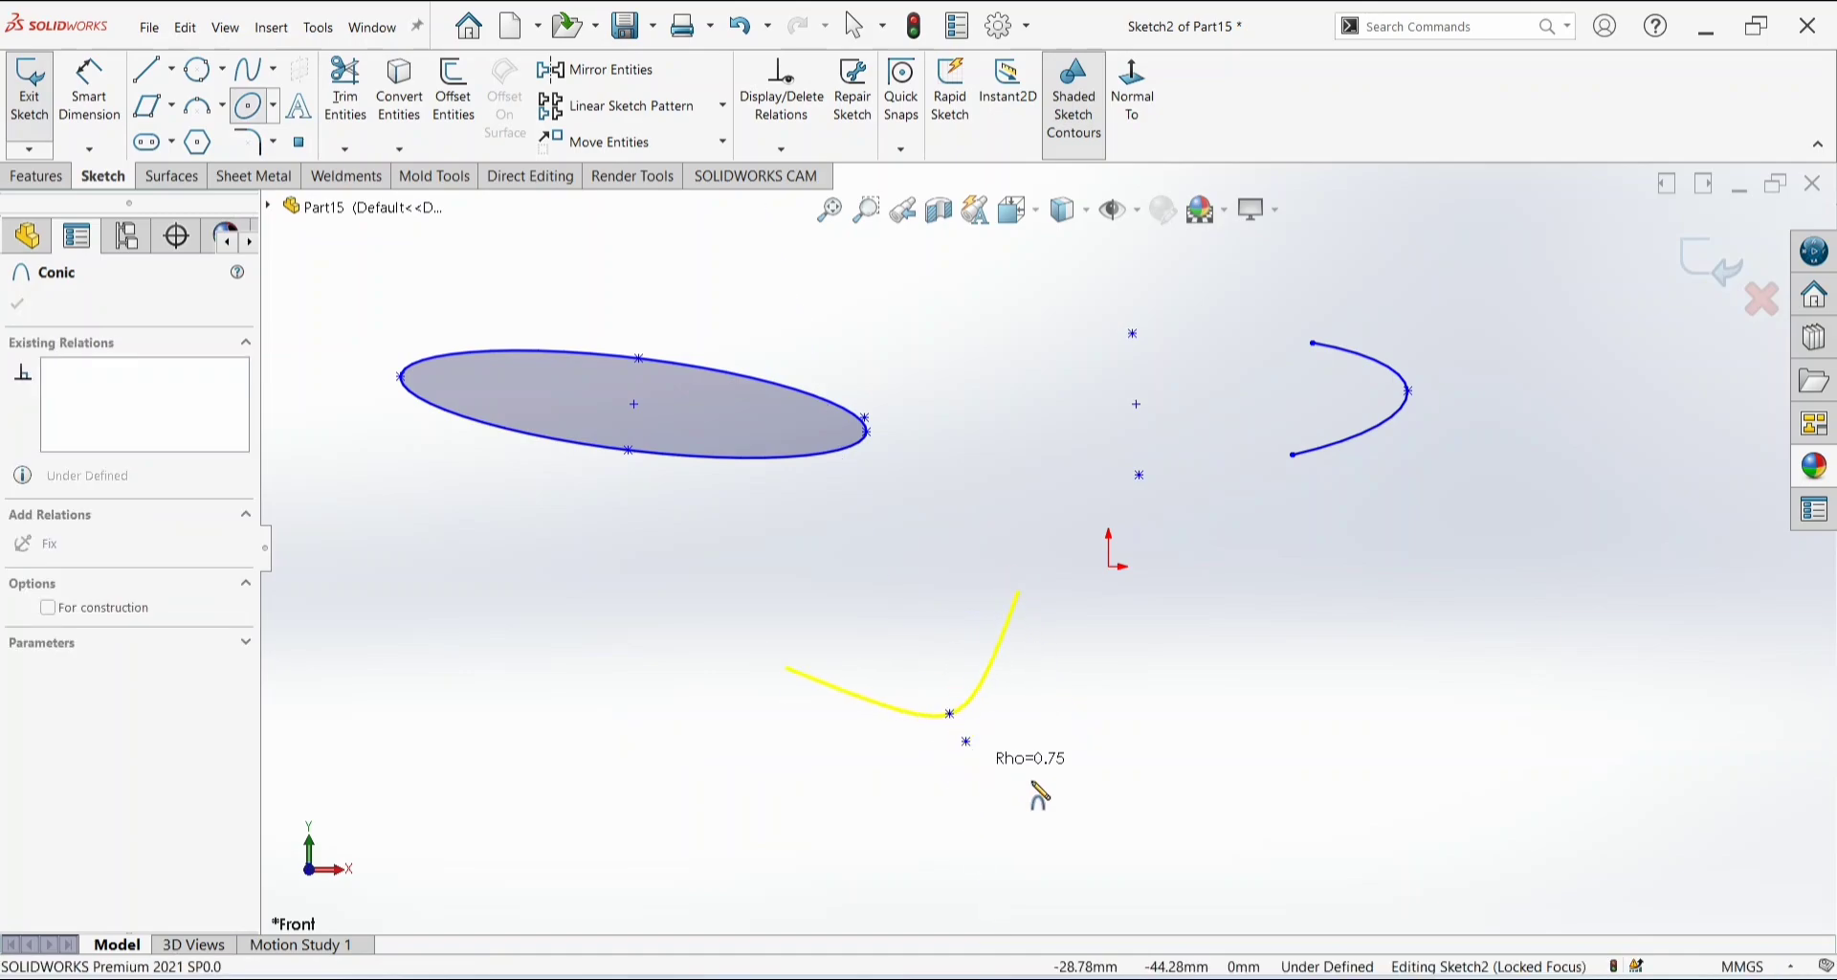
{"action": "left_click", "coordinate": [1130, 723]}
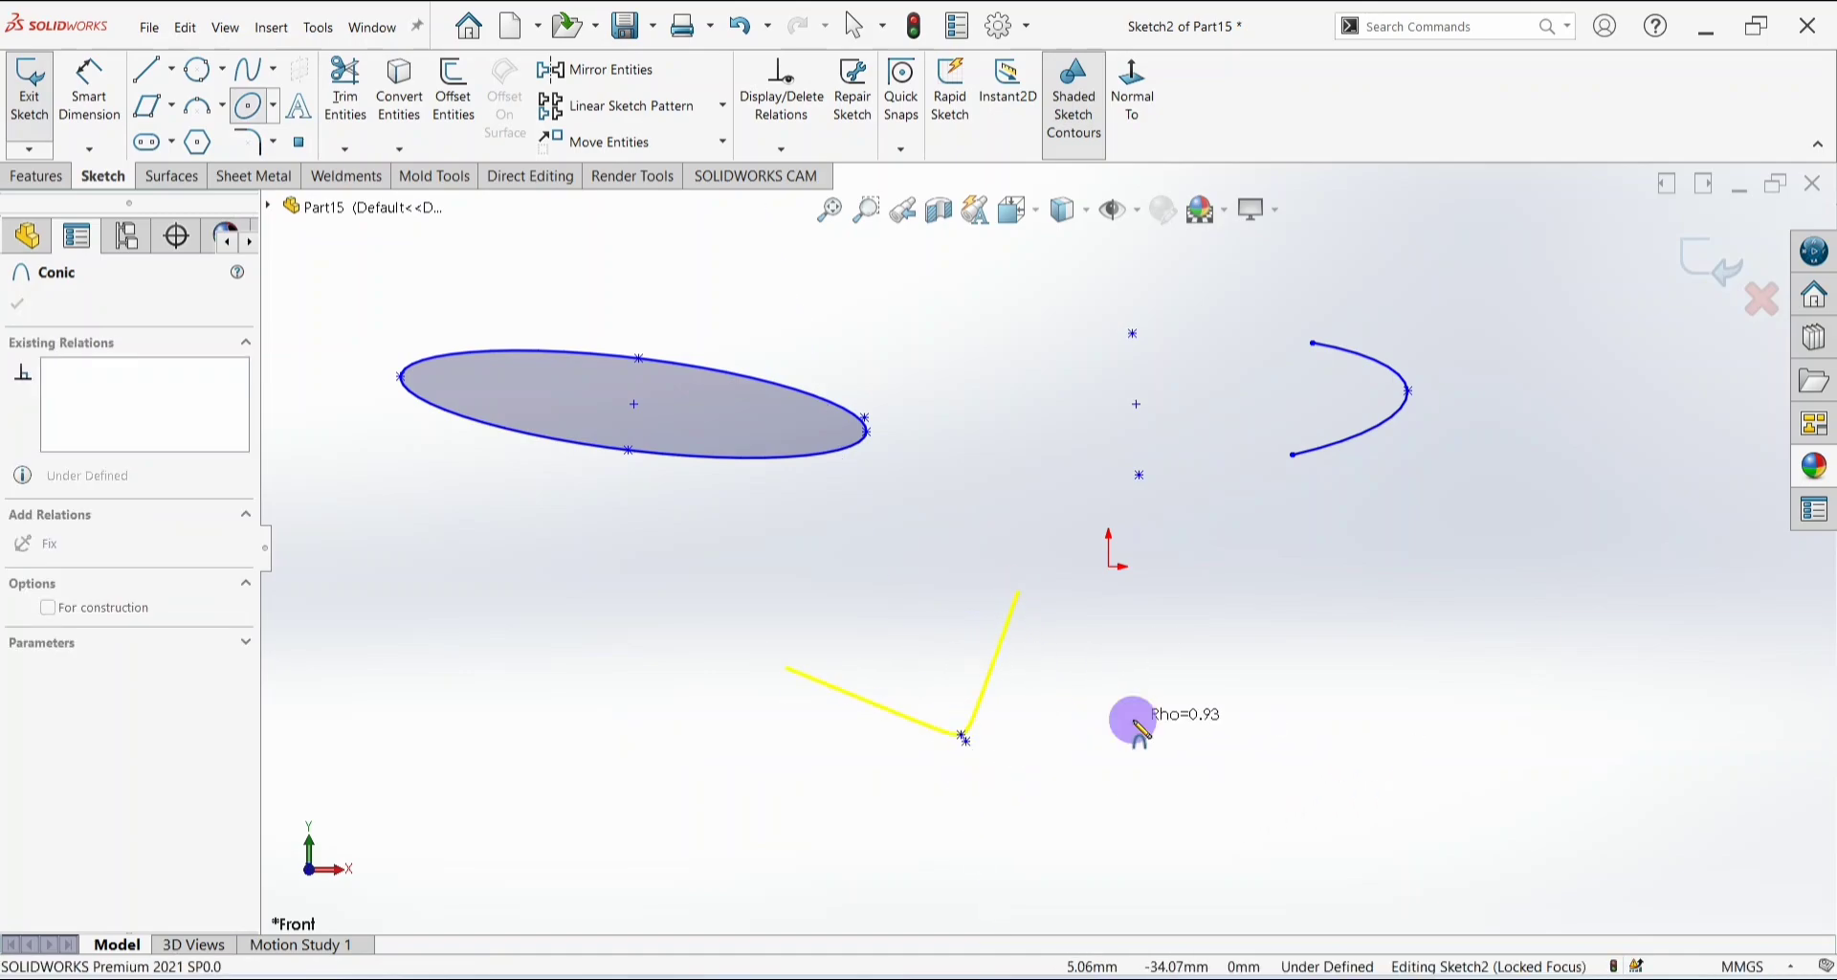
{"action": "key", "text": "Escape"}
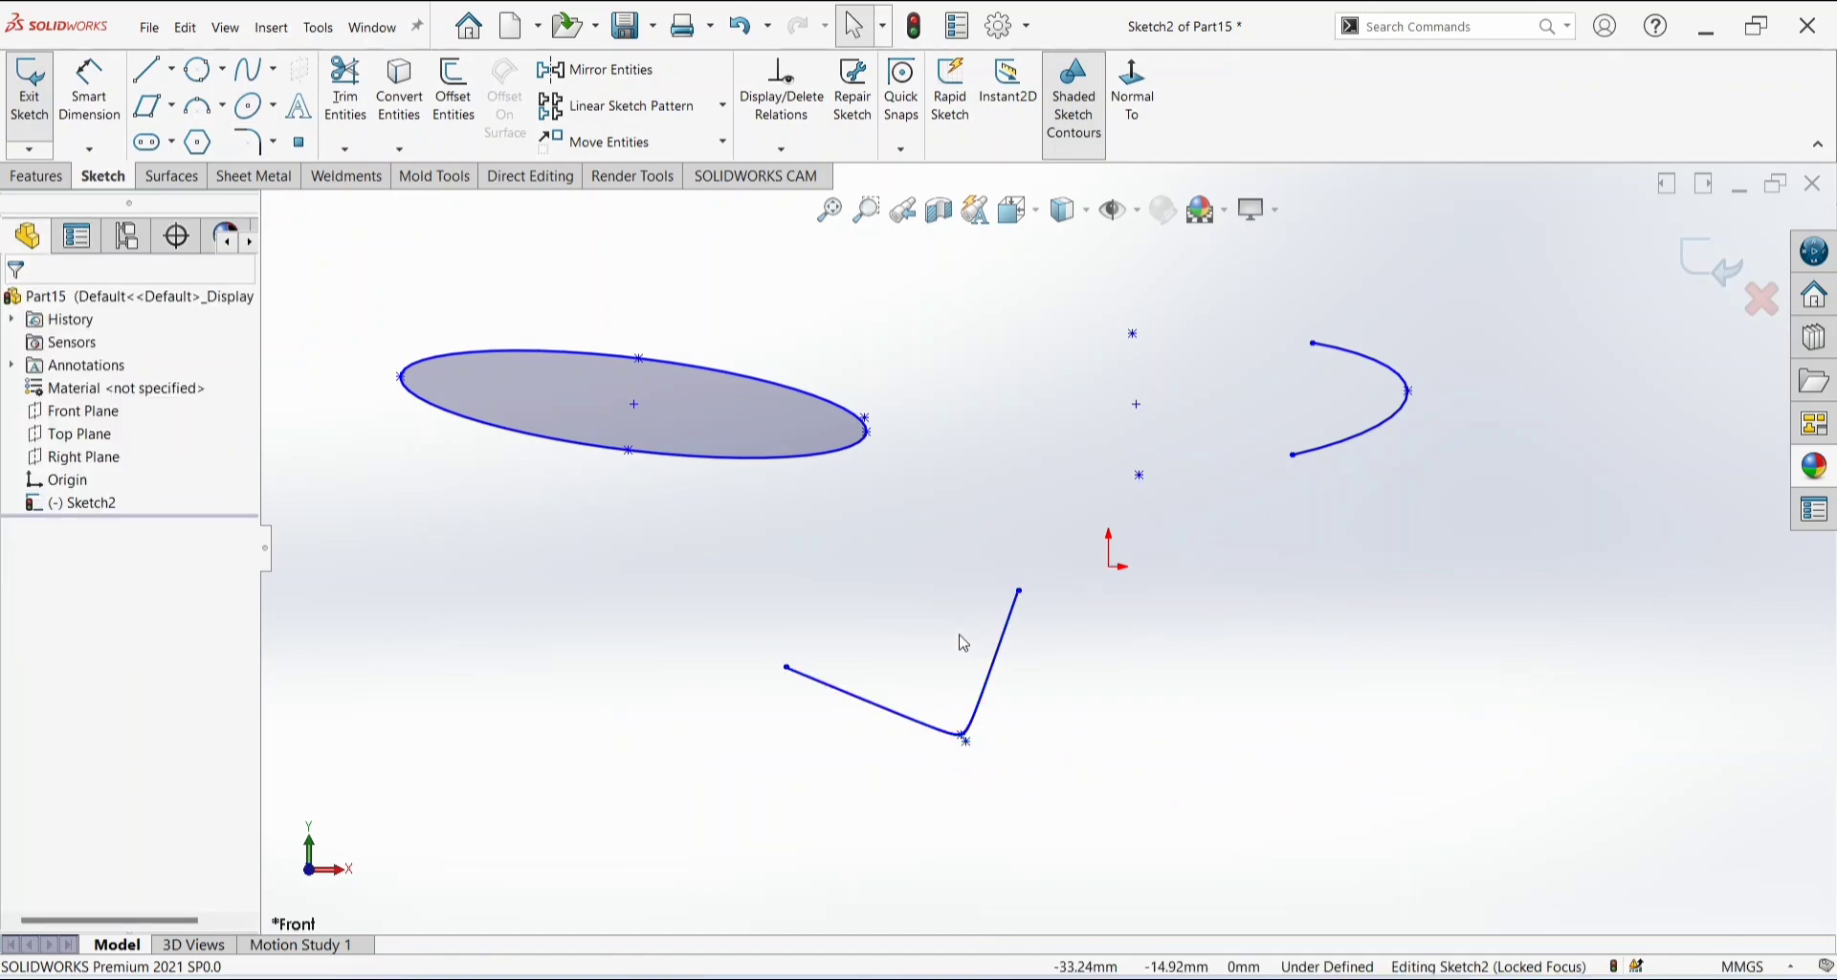
Delete the ellipse, partial ellipse and conic from the sketch.
{"action": "left_click", "coordinate": [173, 143]}
{"action": "key", "text": "ctrl+a"}
{"action": "key", "text": "Delete"}
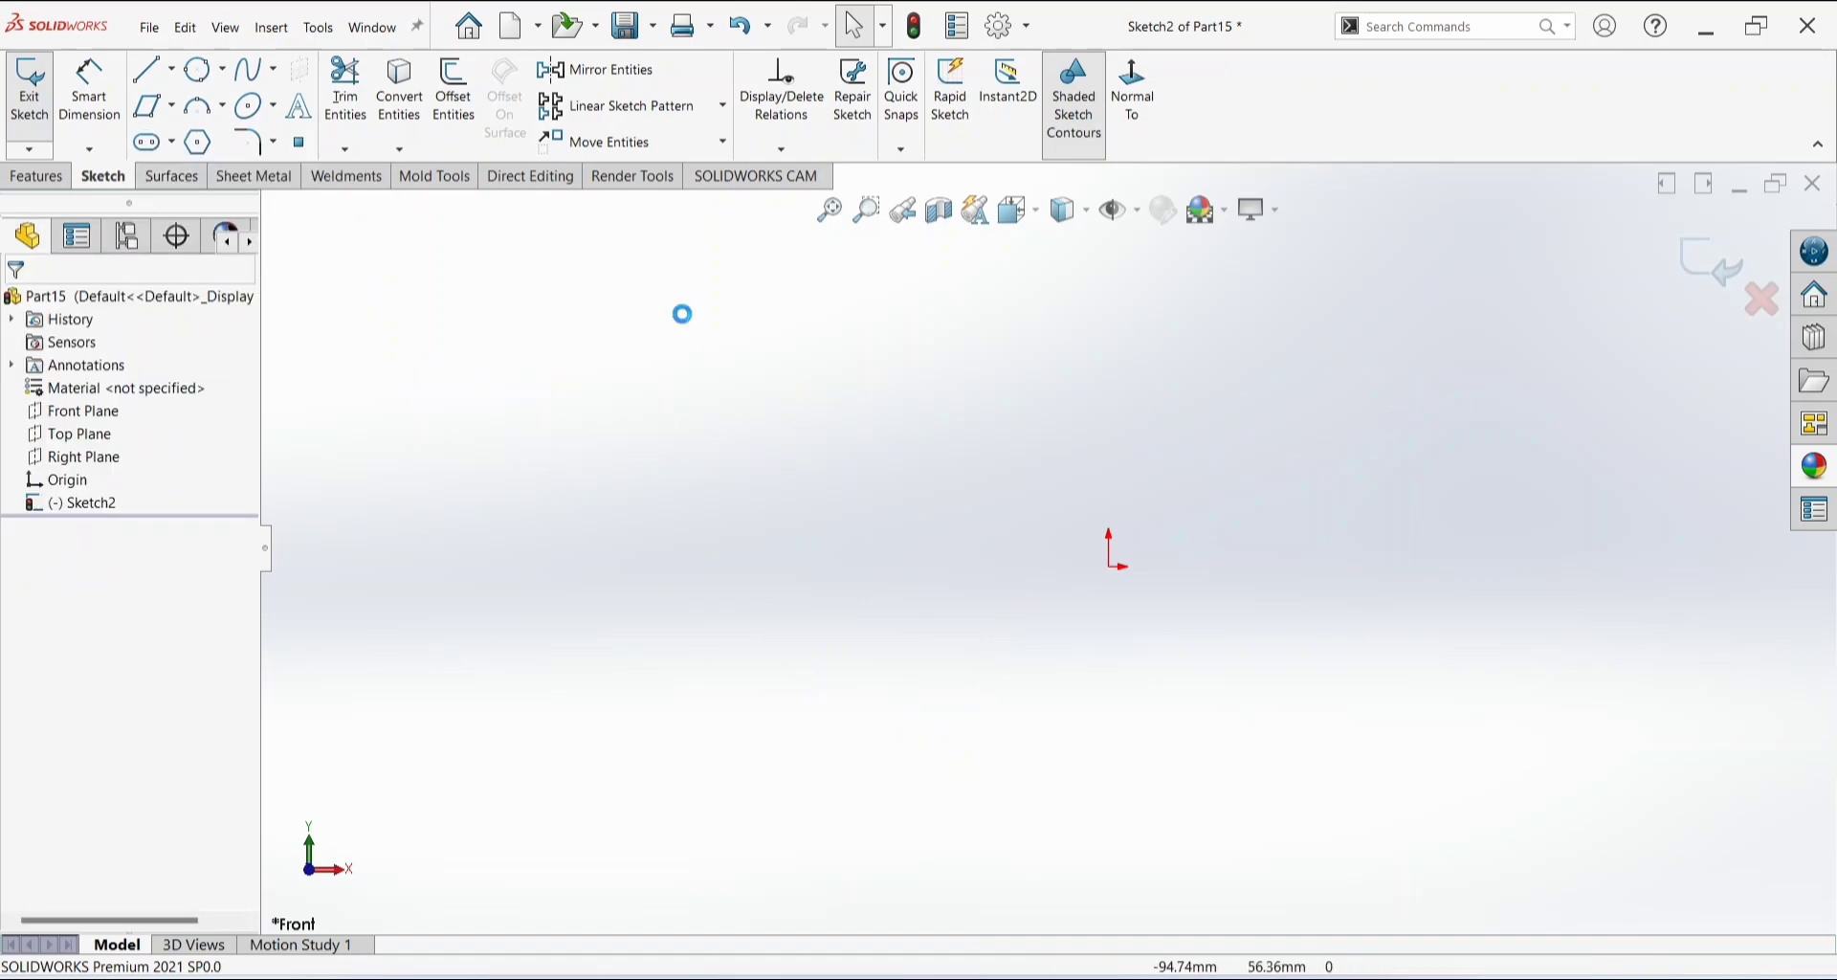
Sketch a horizontal straight slot to the upper left of the origin, about 81 mm between centers and 35 mm wide.
{"action": "left_click", "coordinate": [173, 143]}
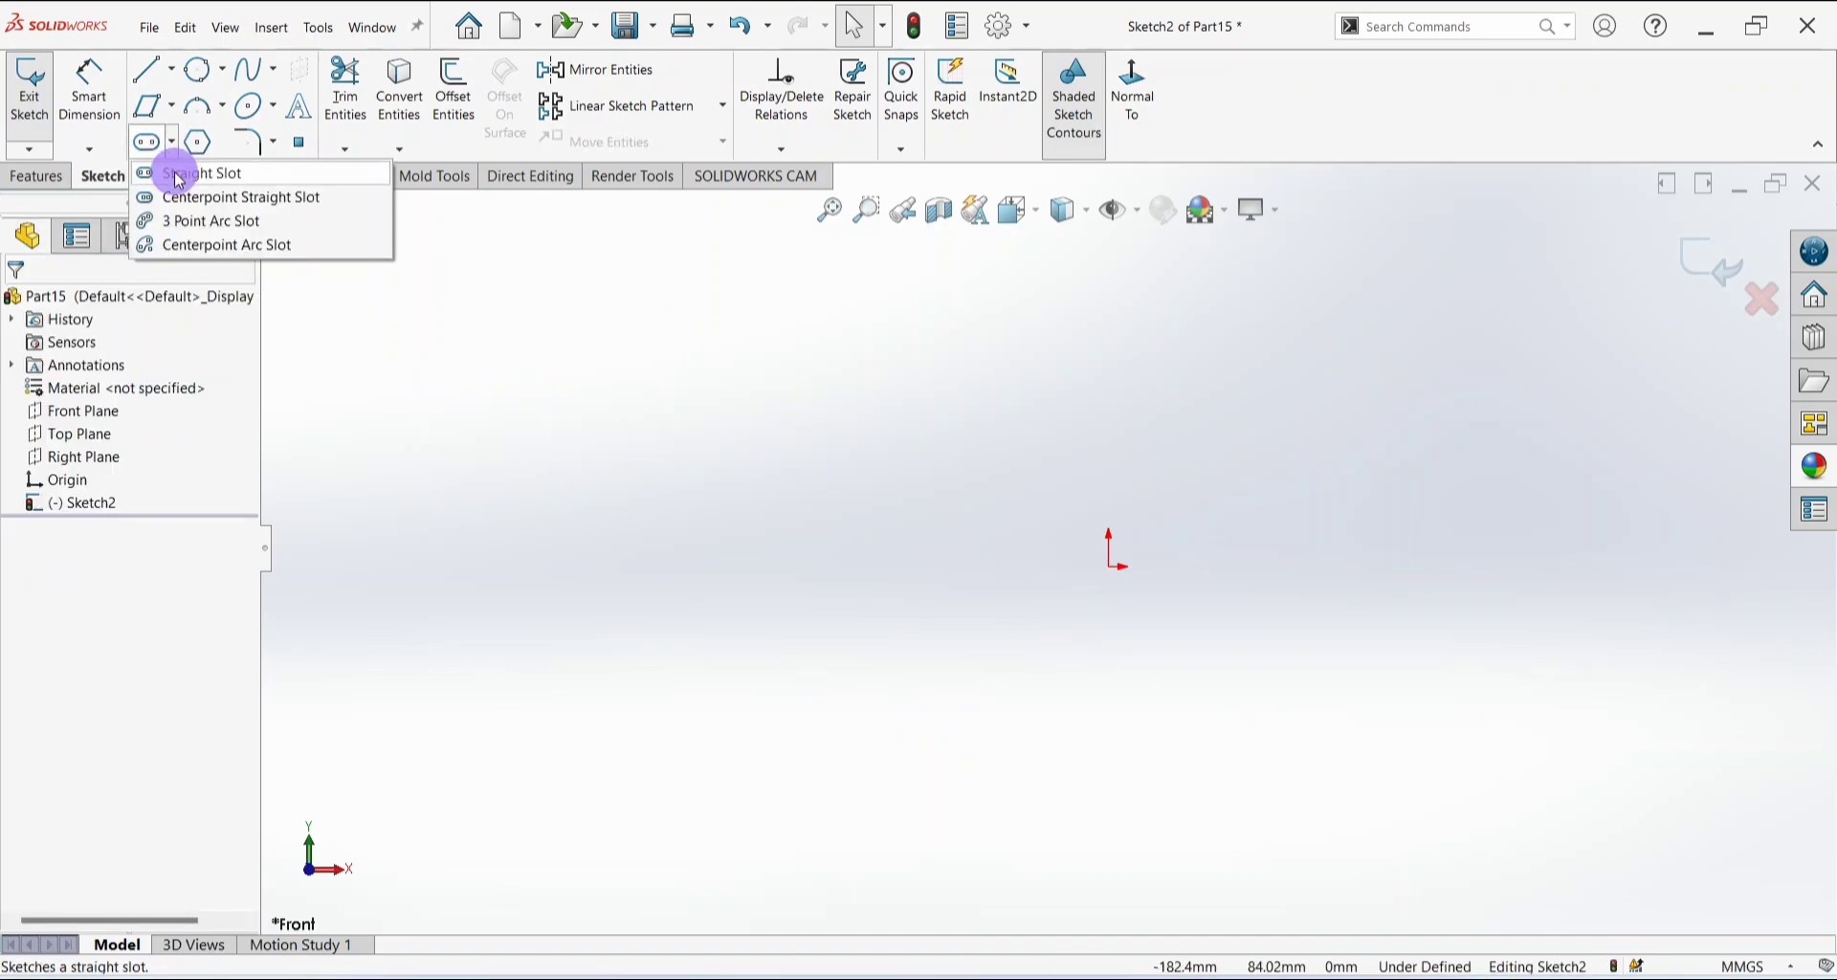
{"action": "left_click", "coordinate": [168, 172]}
{"action": "left_click", "coordinate": [403, 377]}
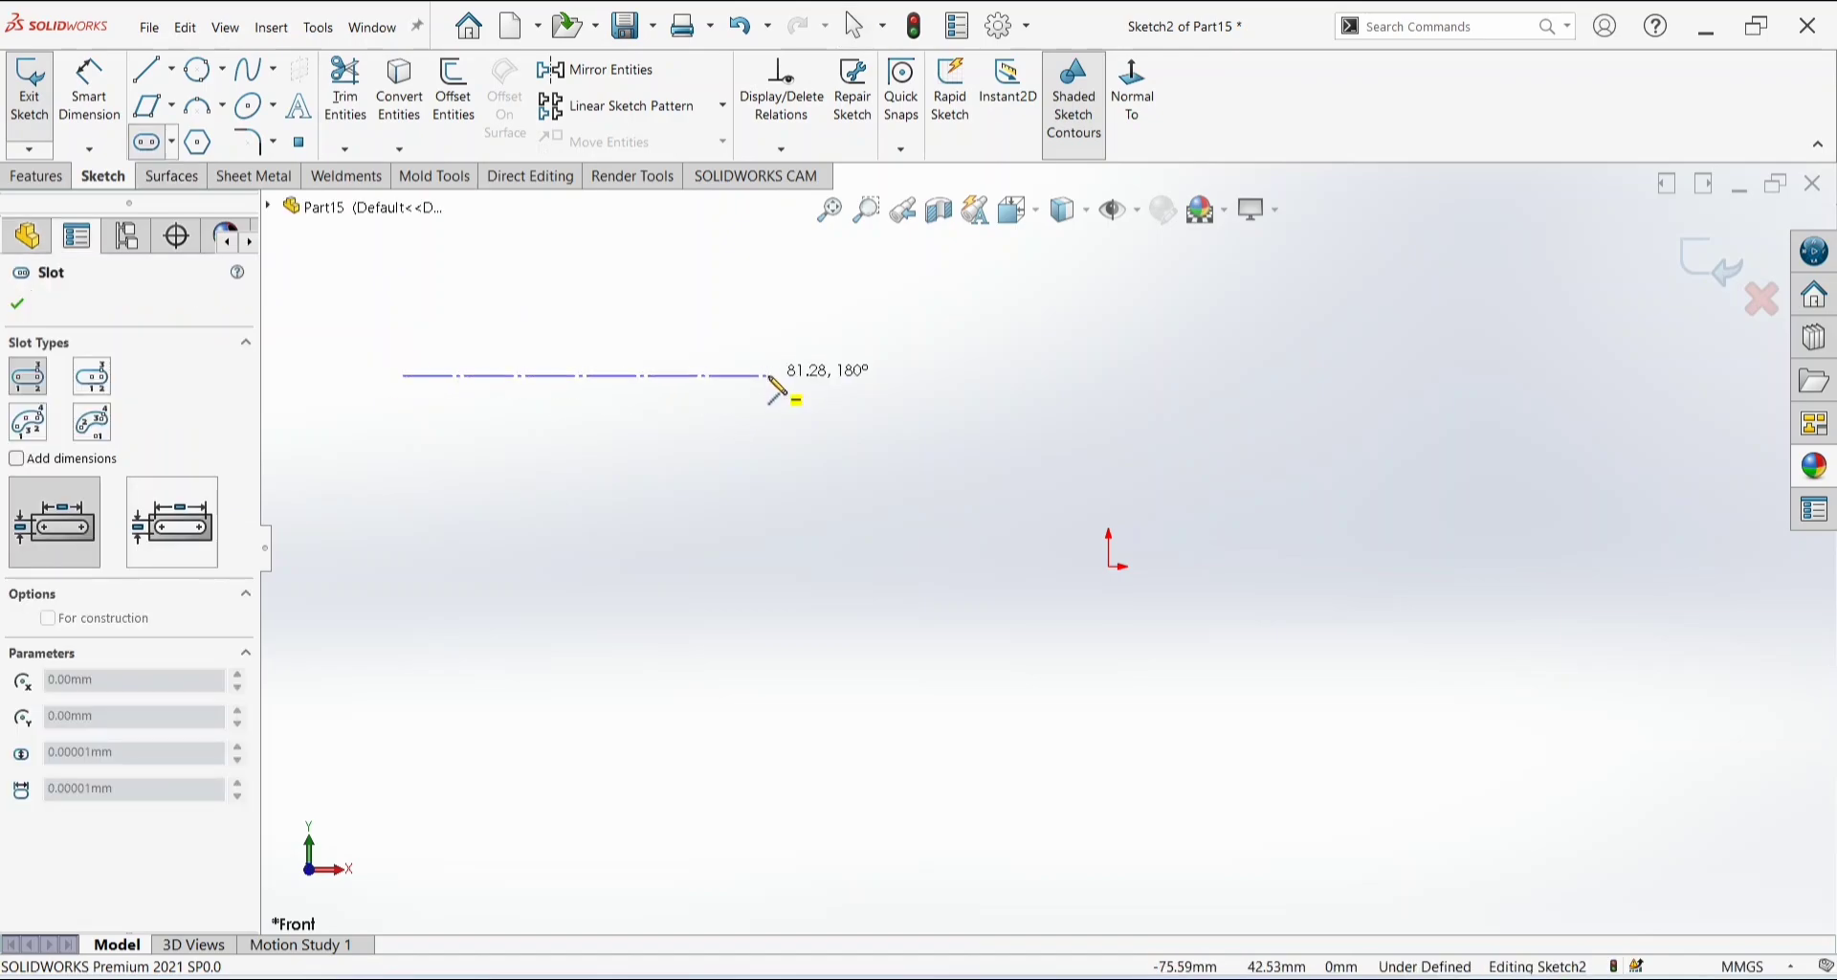
{"action": "left_click", "coordinate": [770, 376]}
{"action": "left_click", "coordinate": [765, 461]}
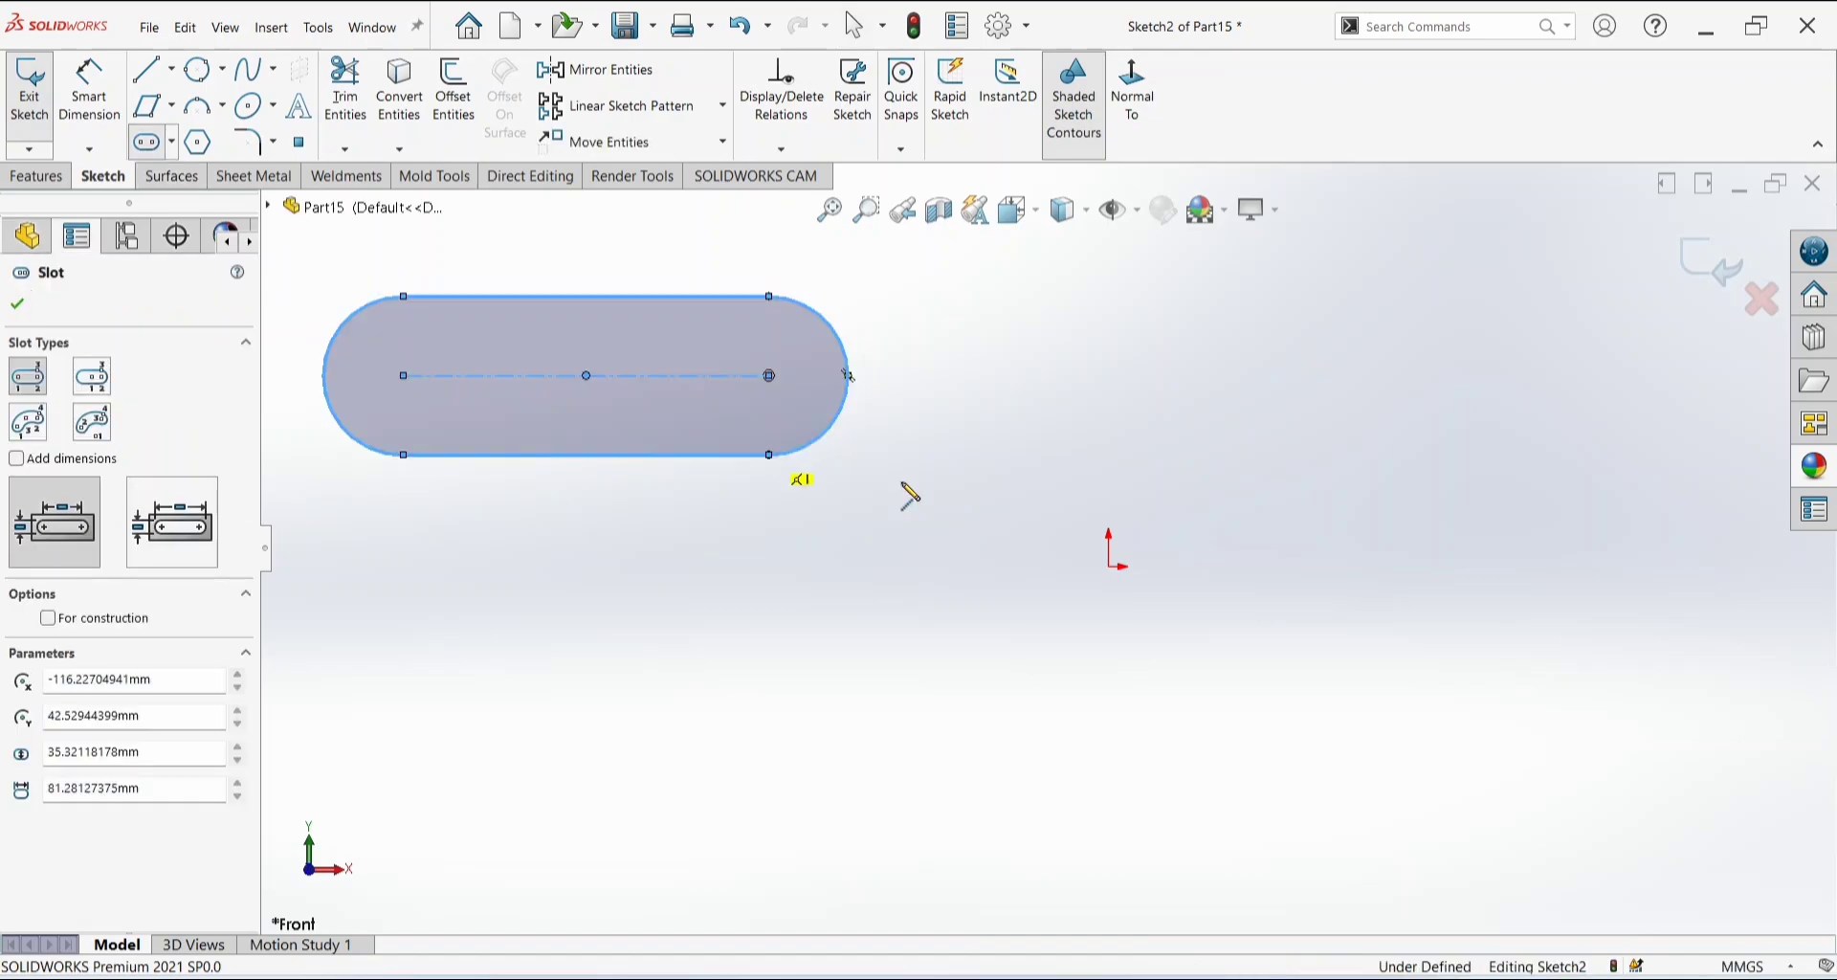
Sketch a centerpoint straight slot level with the first slot's center, rising to the right, about 98.5 mm between centers and 29 mm wide.
{"action": "left_click", "coordinate": [174, 142]}
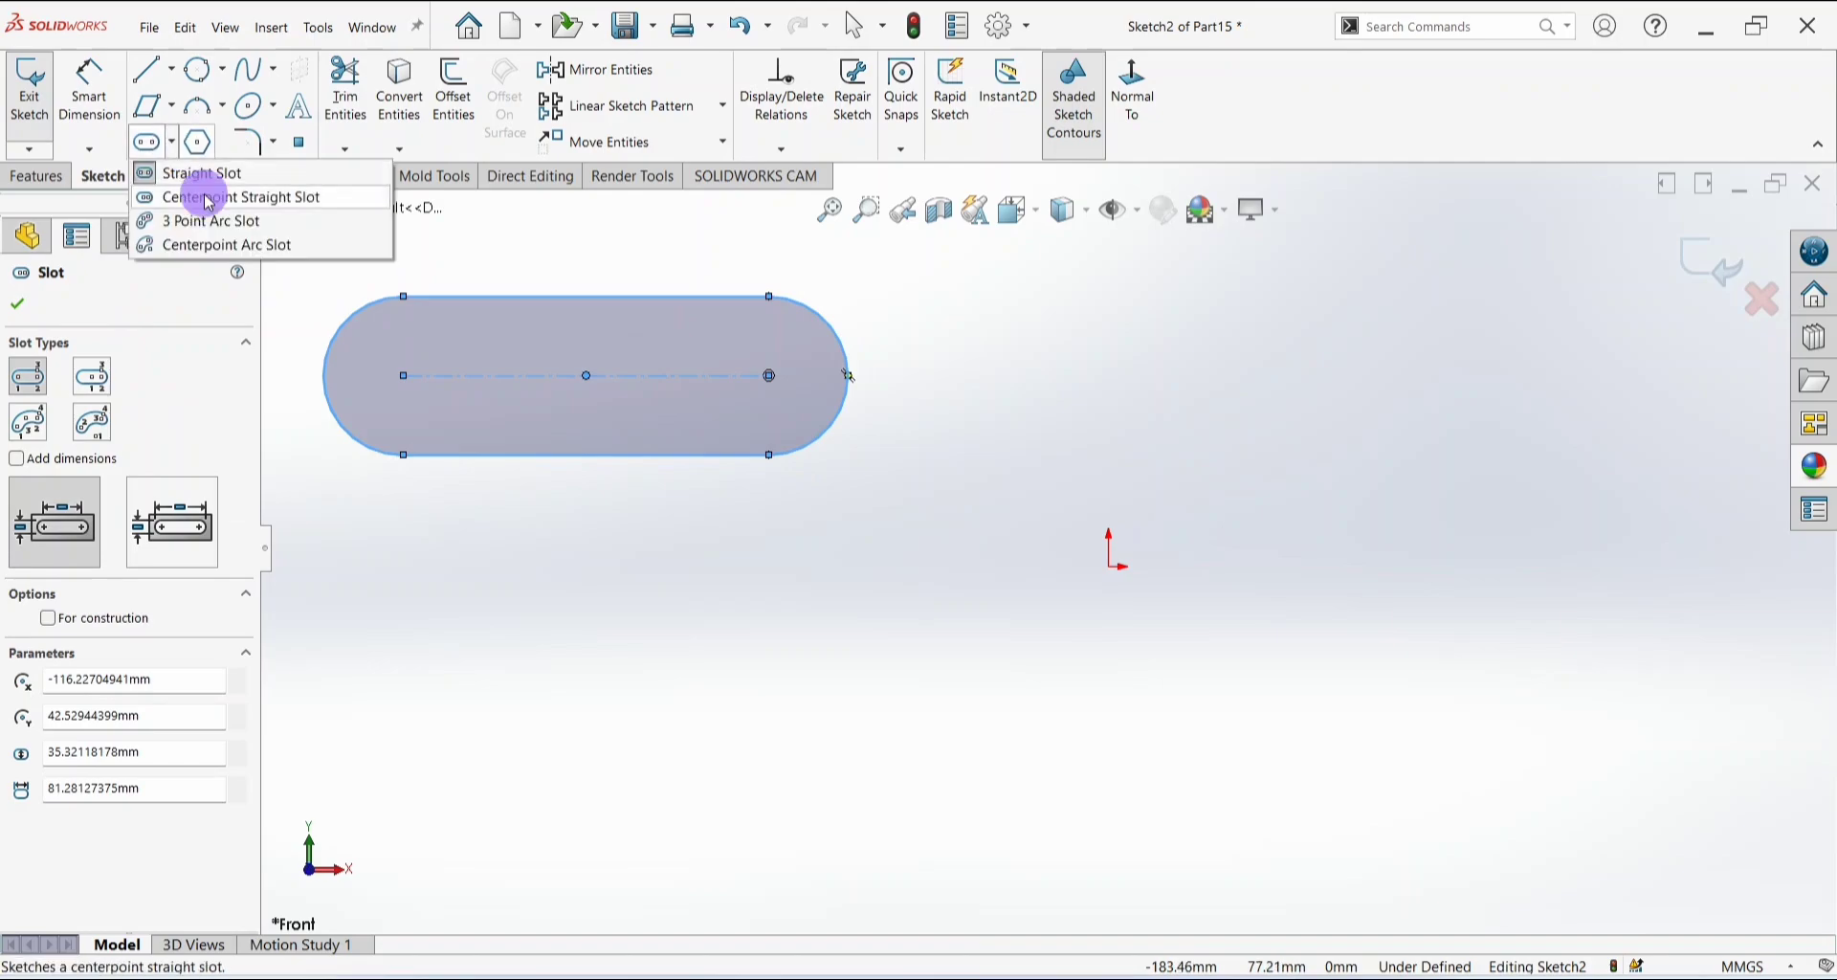
{"action": "left_click", "coordinate": [208, 198]}
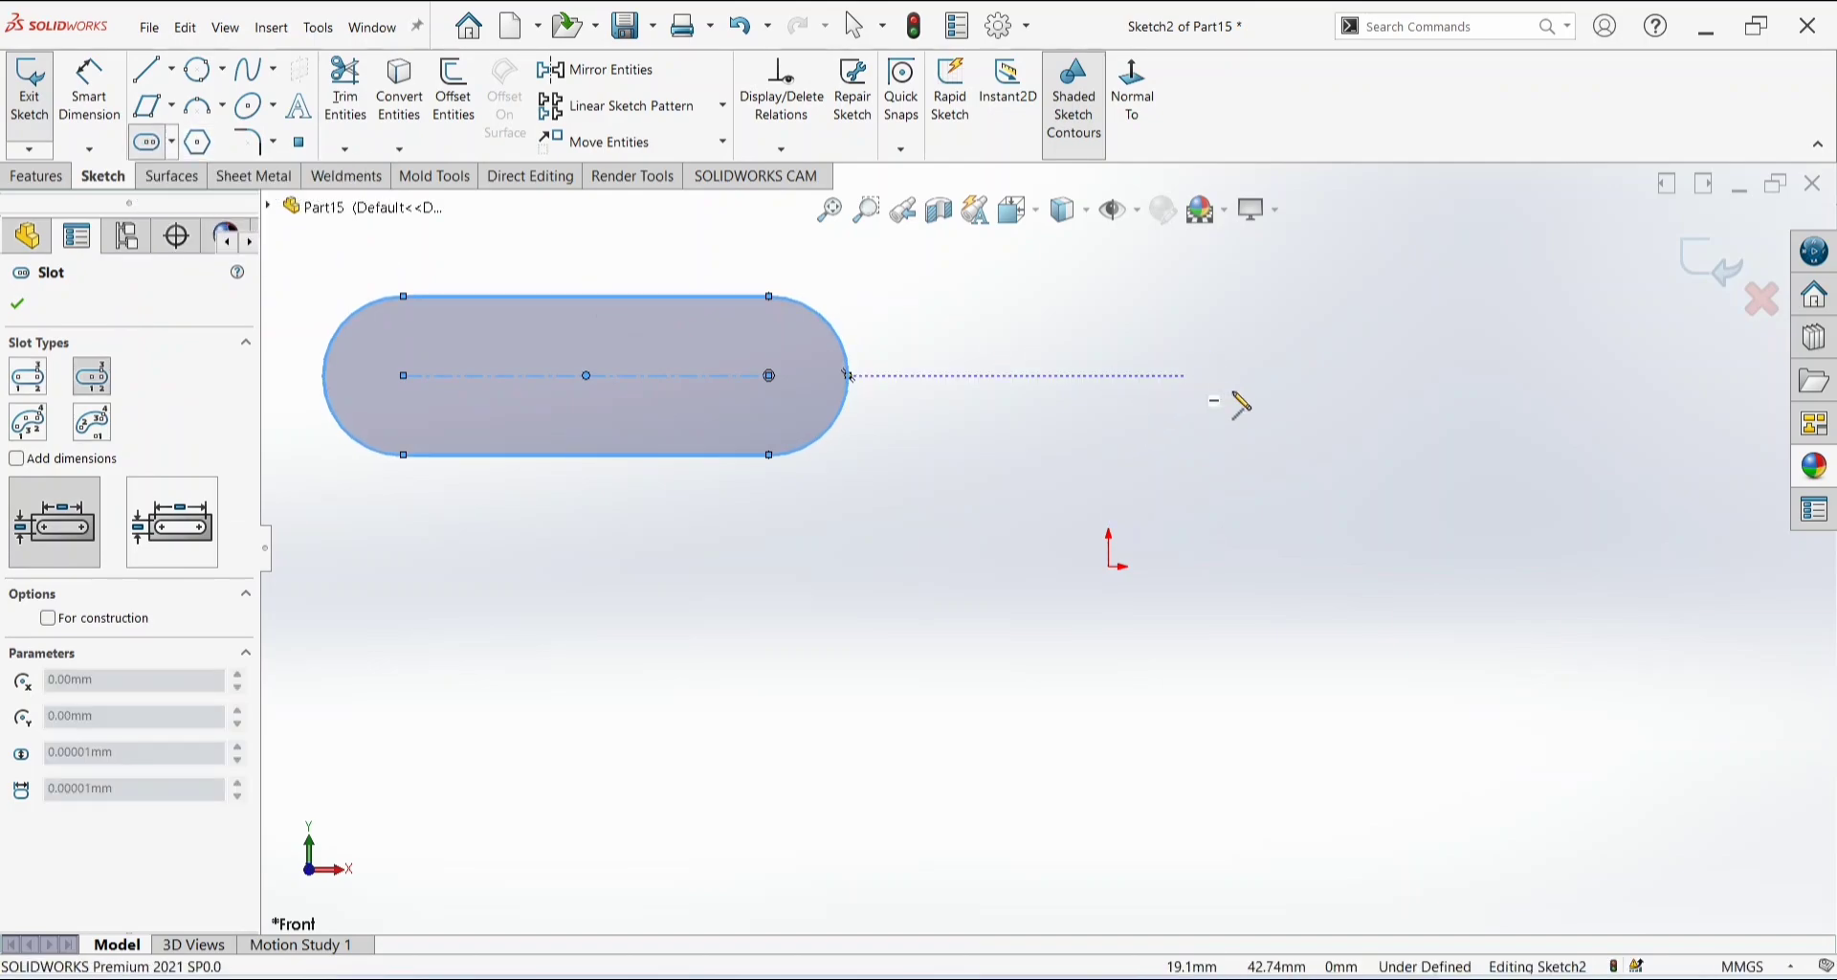
{"action": "left_click", "coordinate": [1195, 376]}
{"action": "left_click", "coordinate": [1403, 296]}
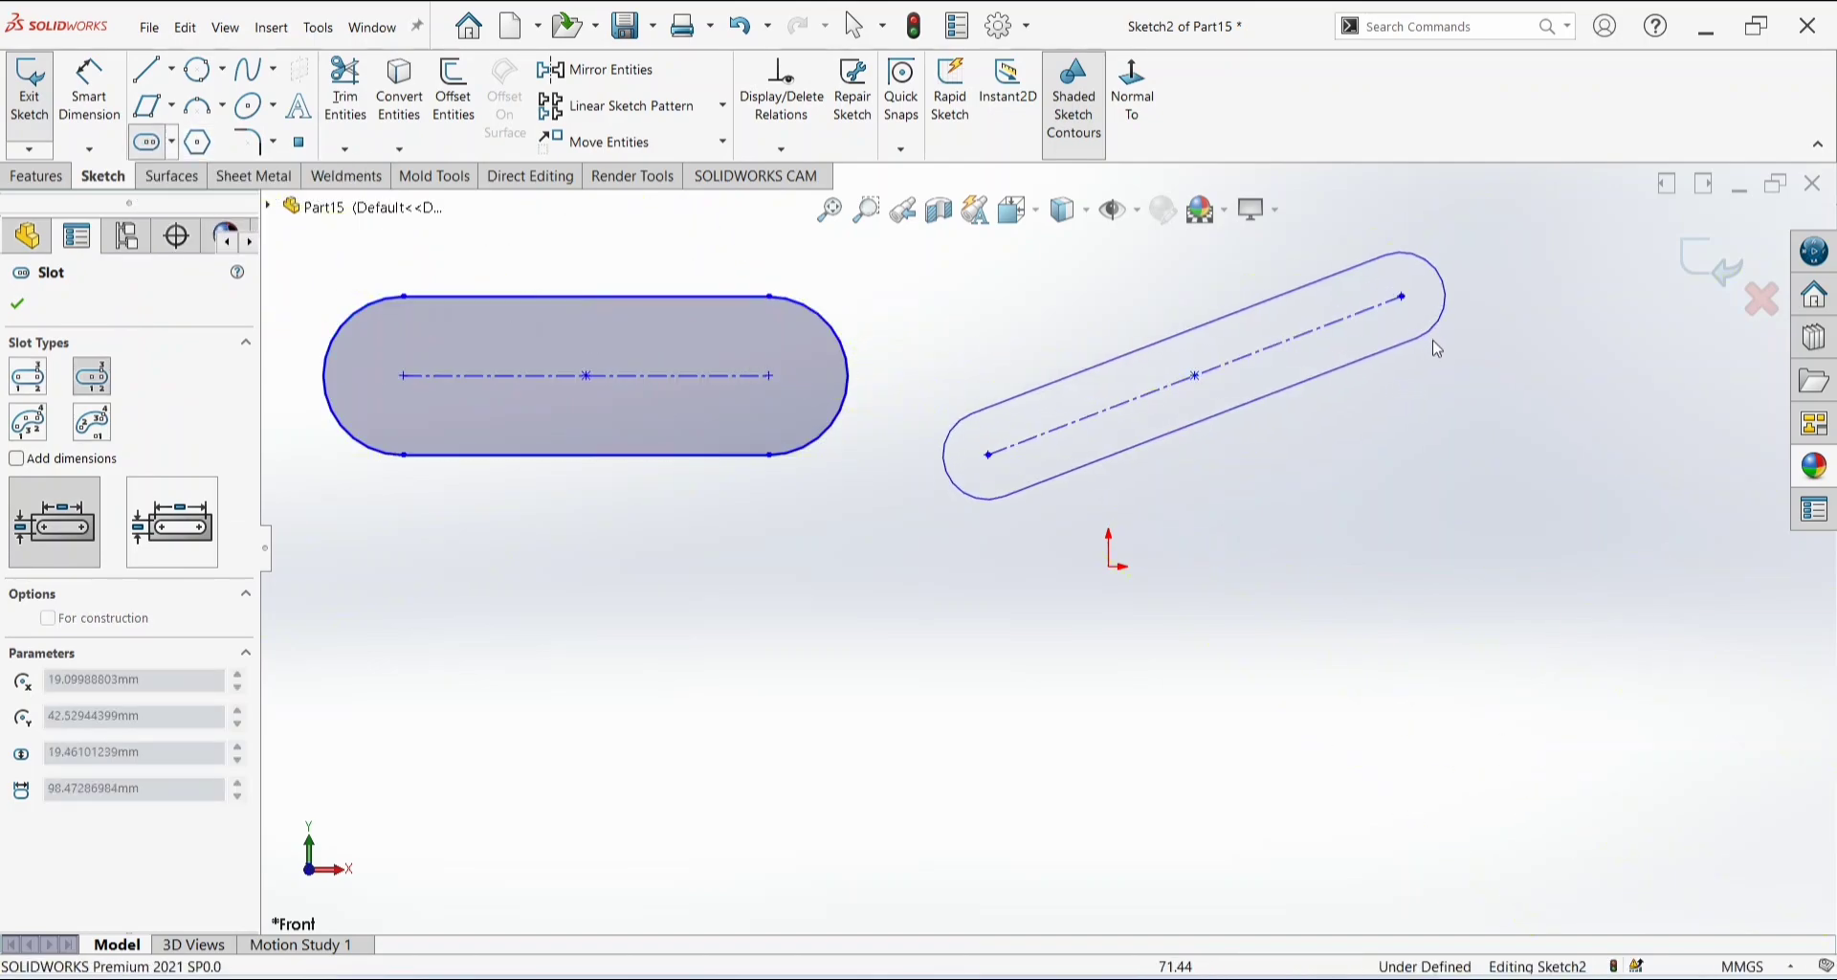
{"action": "left_click", "coordinate": [1409, 360]}
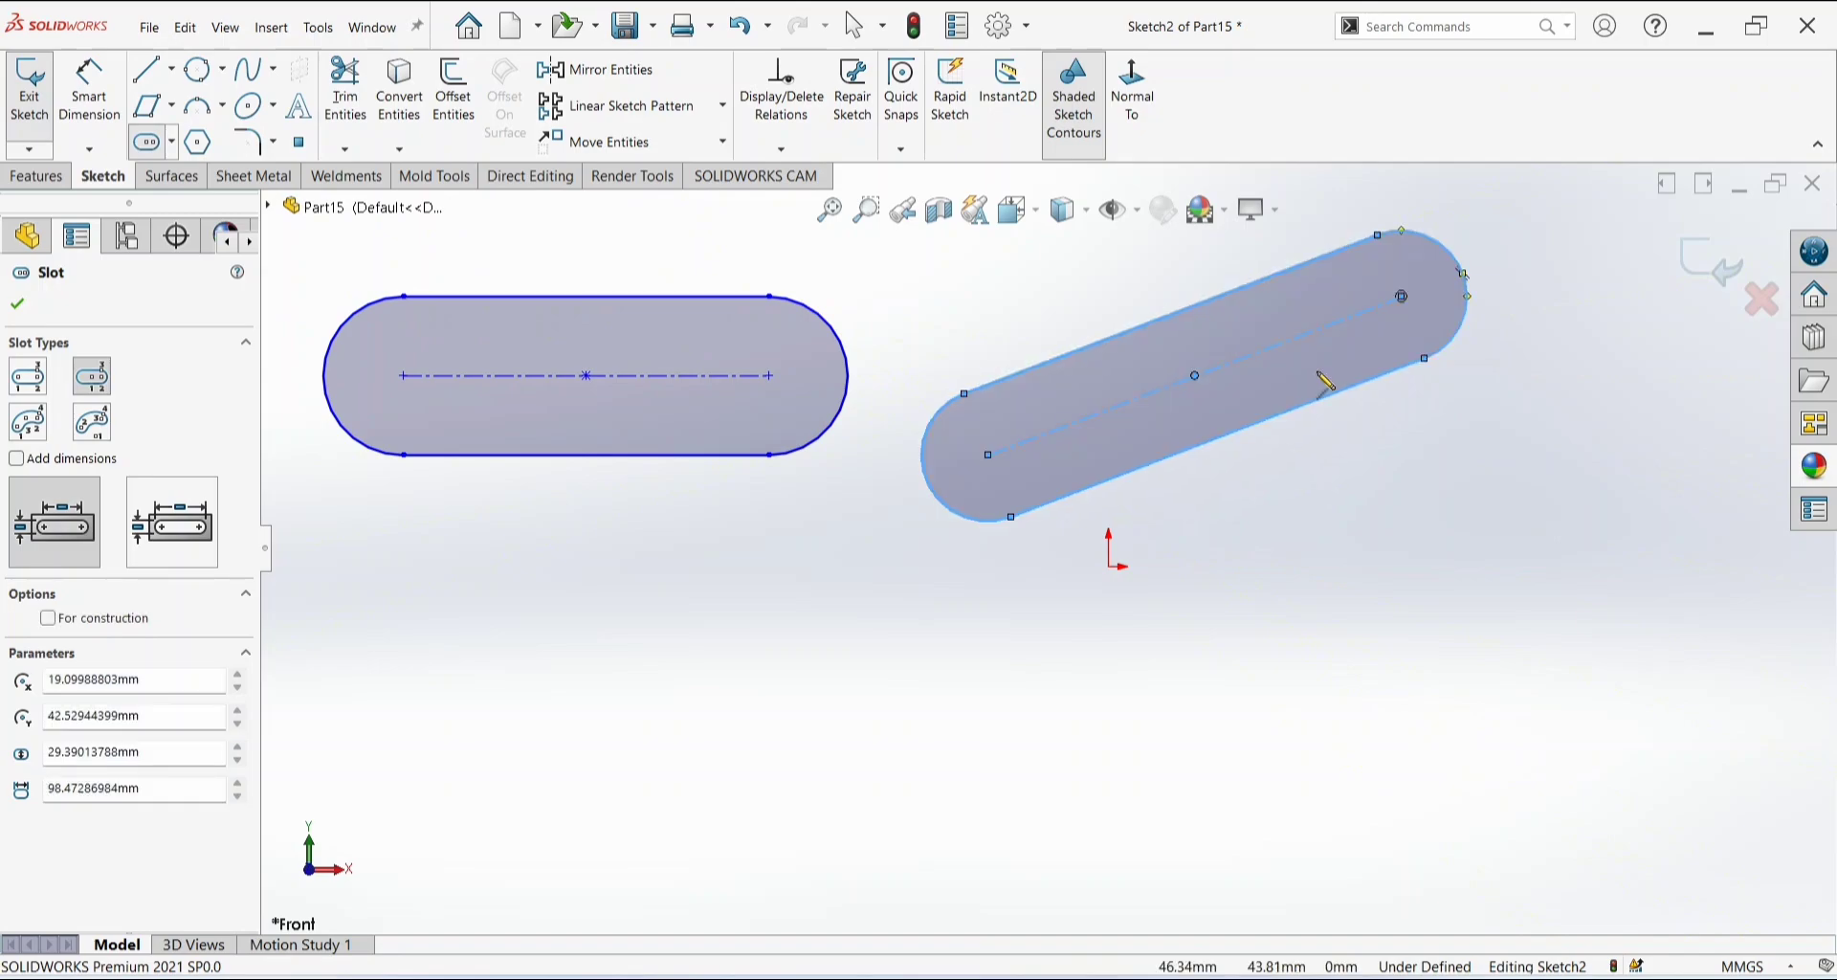
Sketch an upward-arching 3 point arc slot below the horizontal slot, with about 42.7 mm radius, 144° sweep and 25.4 mm width.
{"action": "left_click", "coordinate": [171, 144]}
{"action": "left_click", "coordinate": [205, 221]}
{"action": "left_click", "coordinate": [461, 720]}
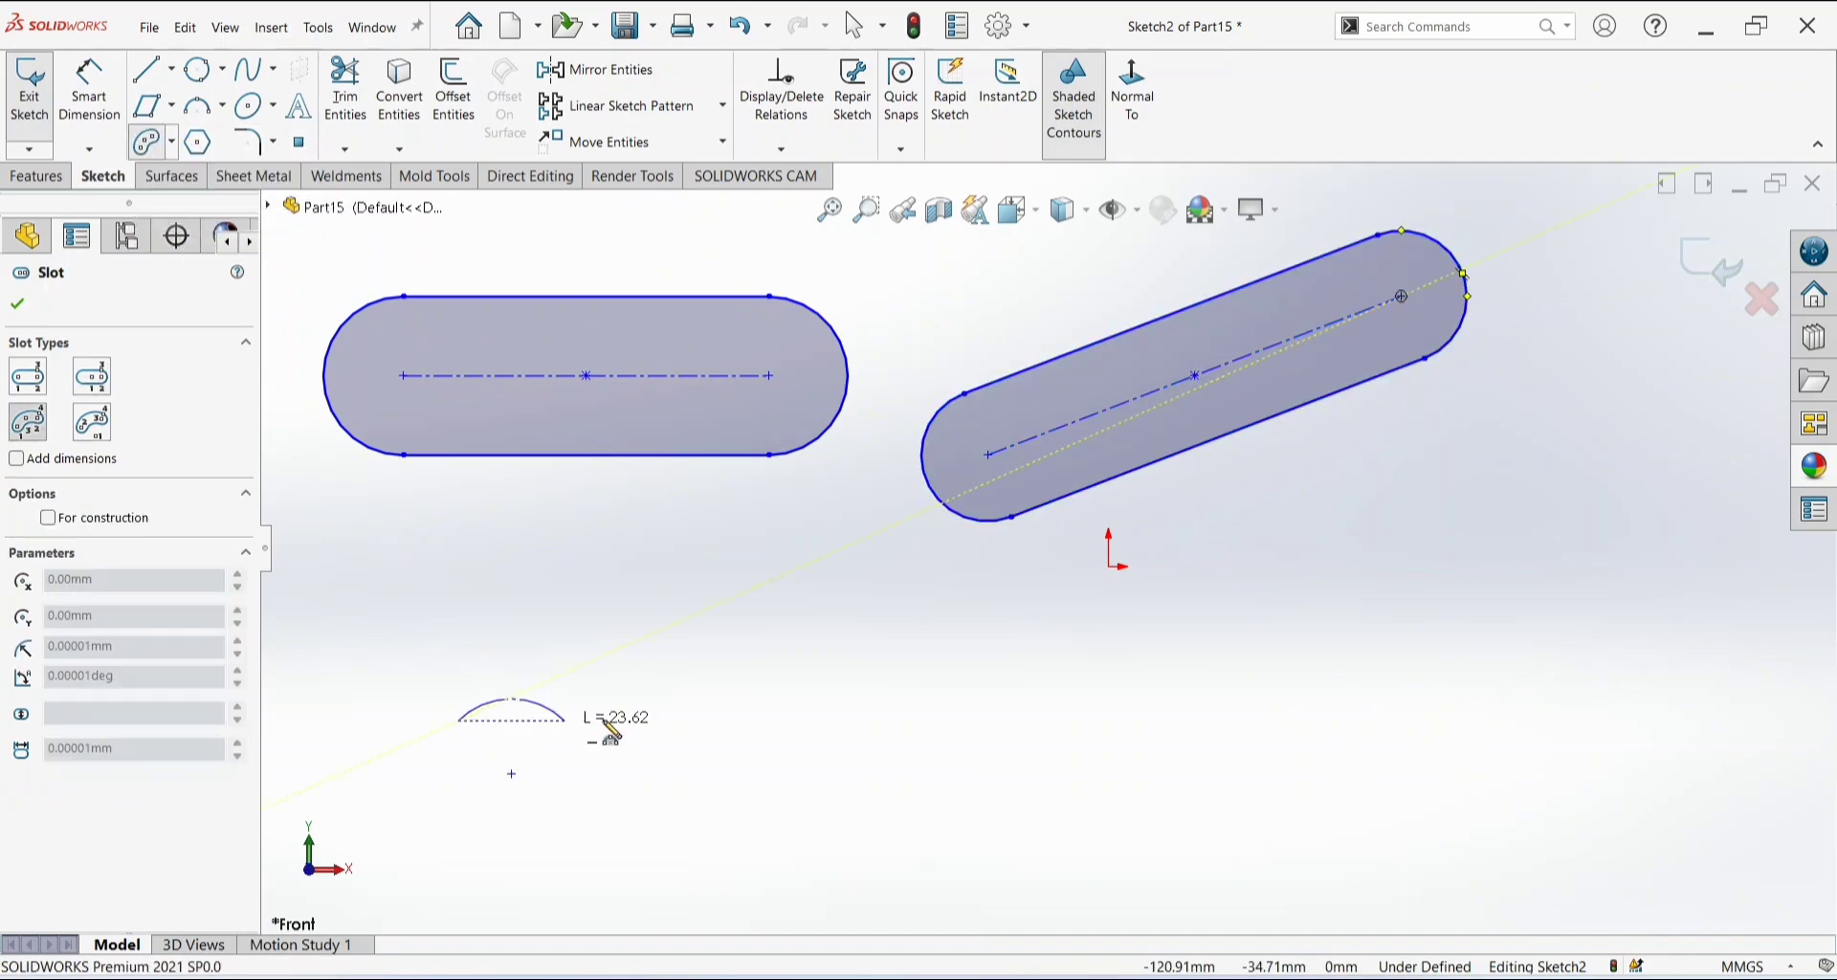
{"action": "left_click", "coordinate": [821, 665]}
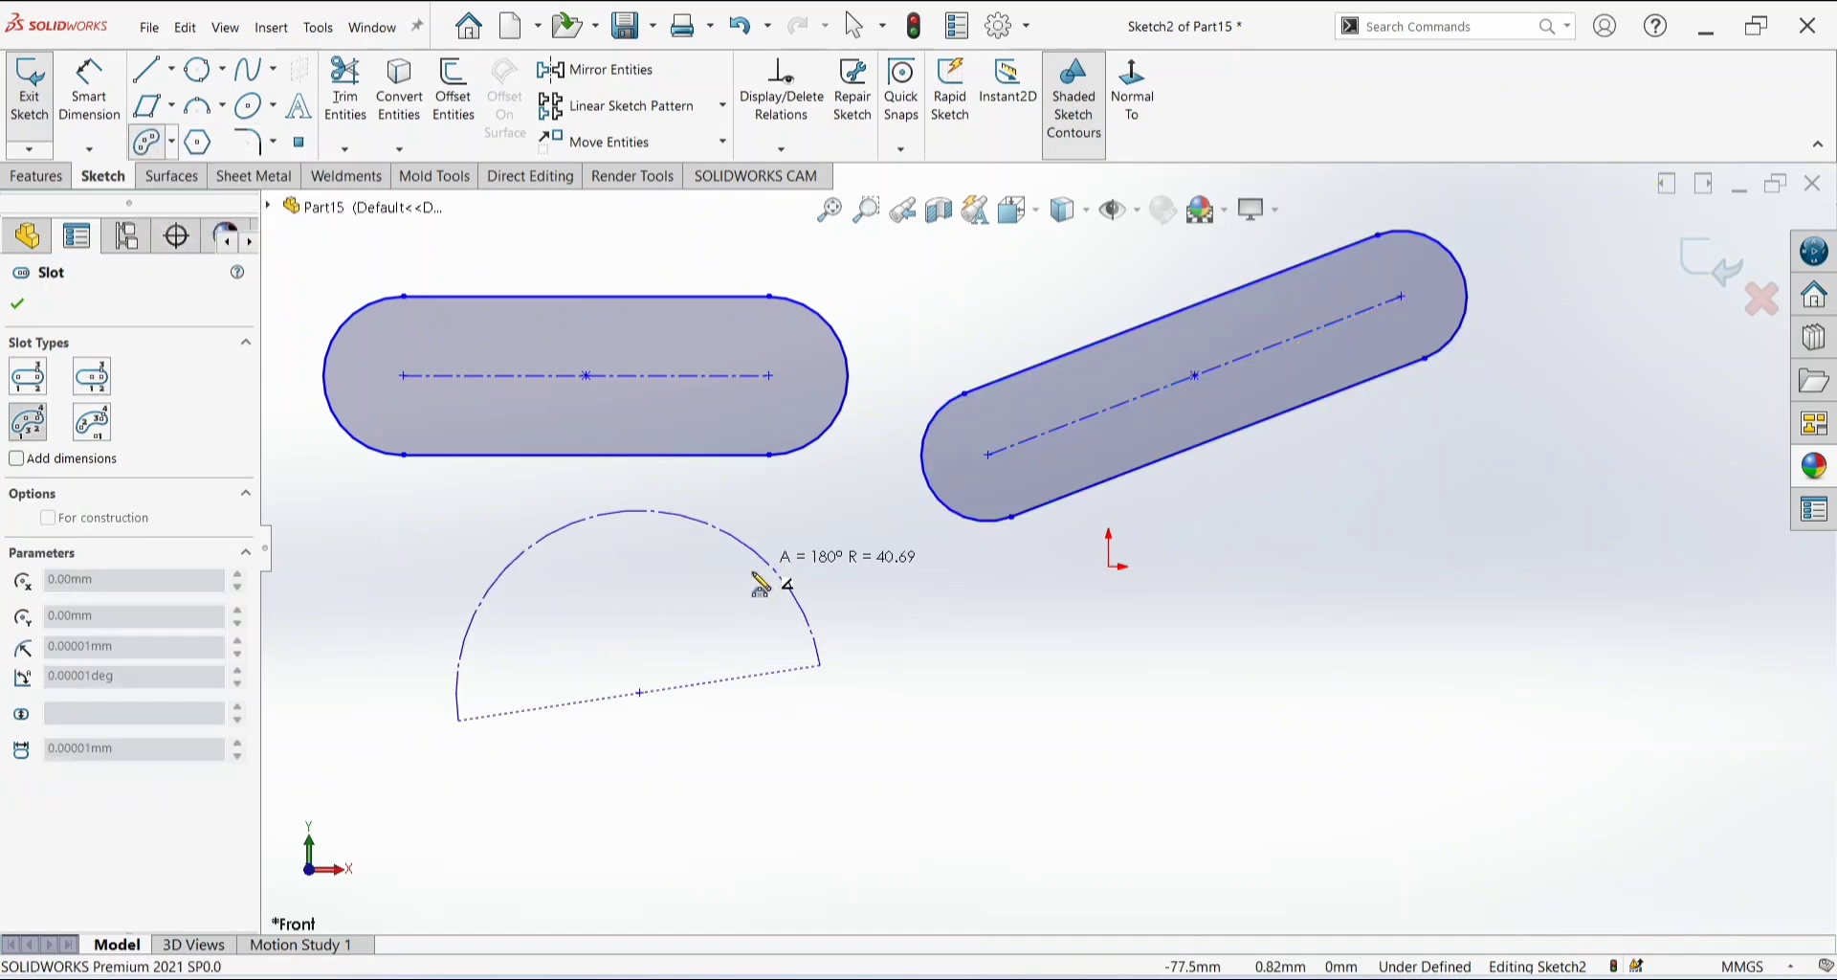
{"action": "left_click", "coordinate": [756, 591]}
{"action": "left_click", "coordinate": [584, 634]}
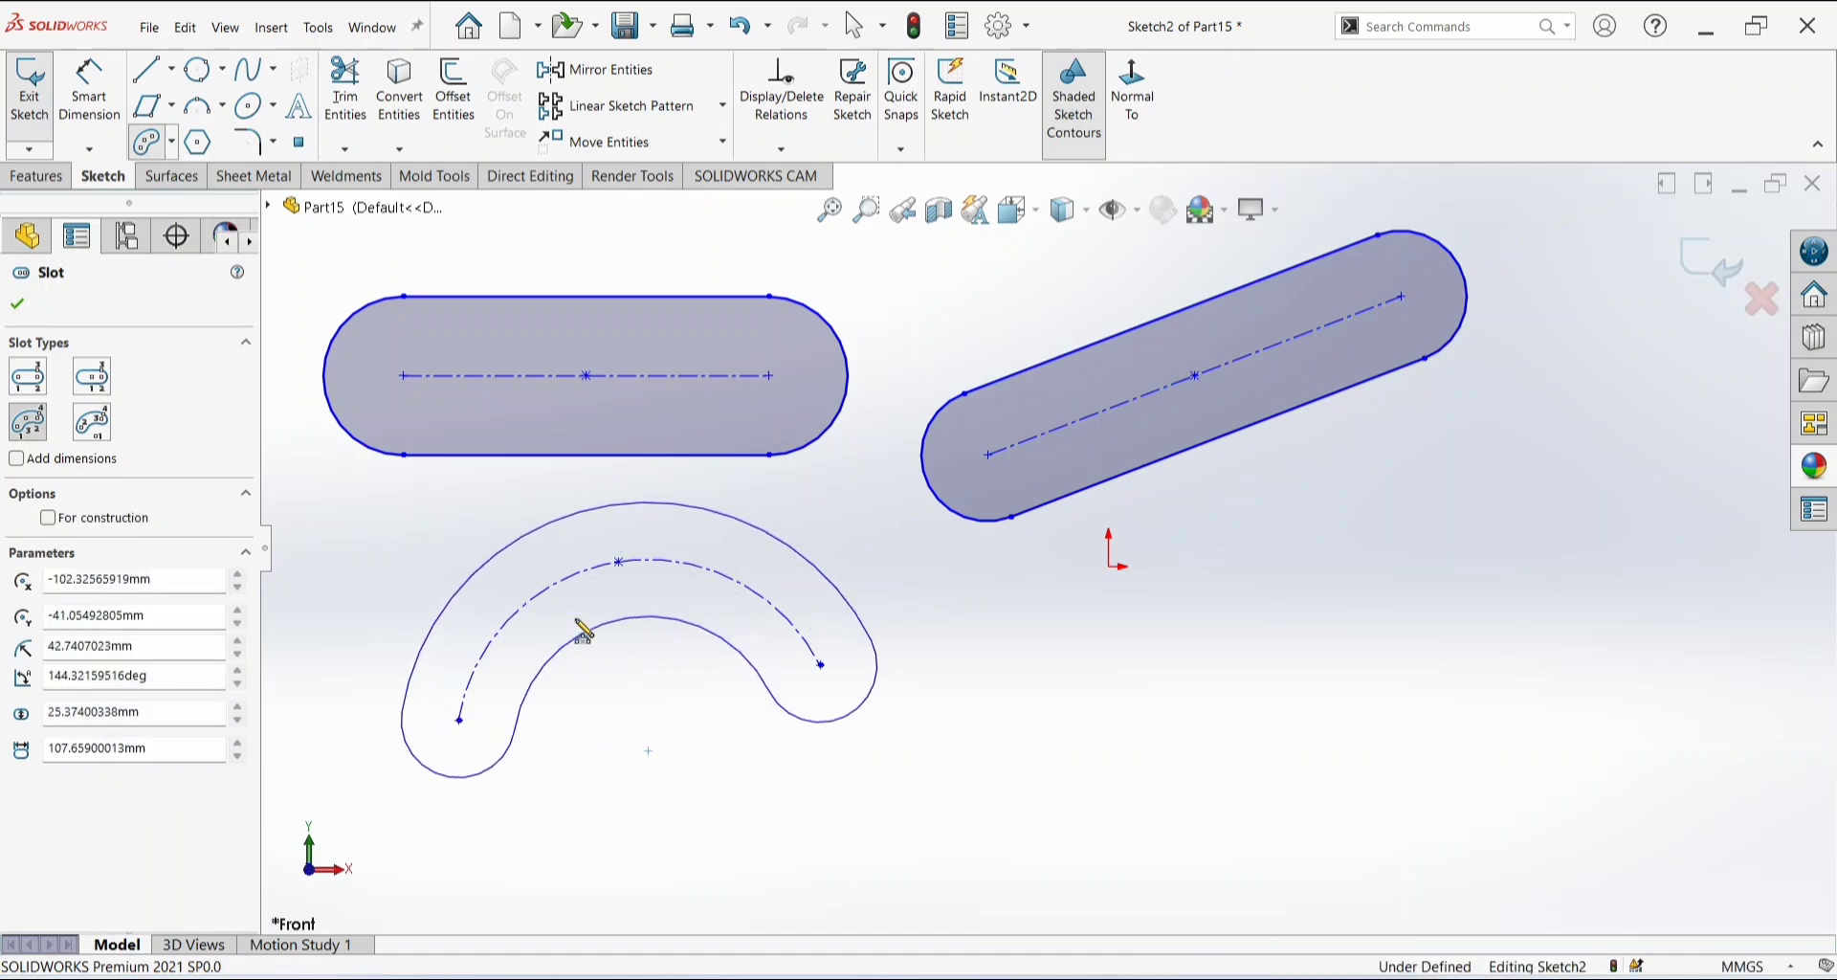
{"action": "left_click", "coordinate": [15, 310]}
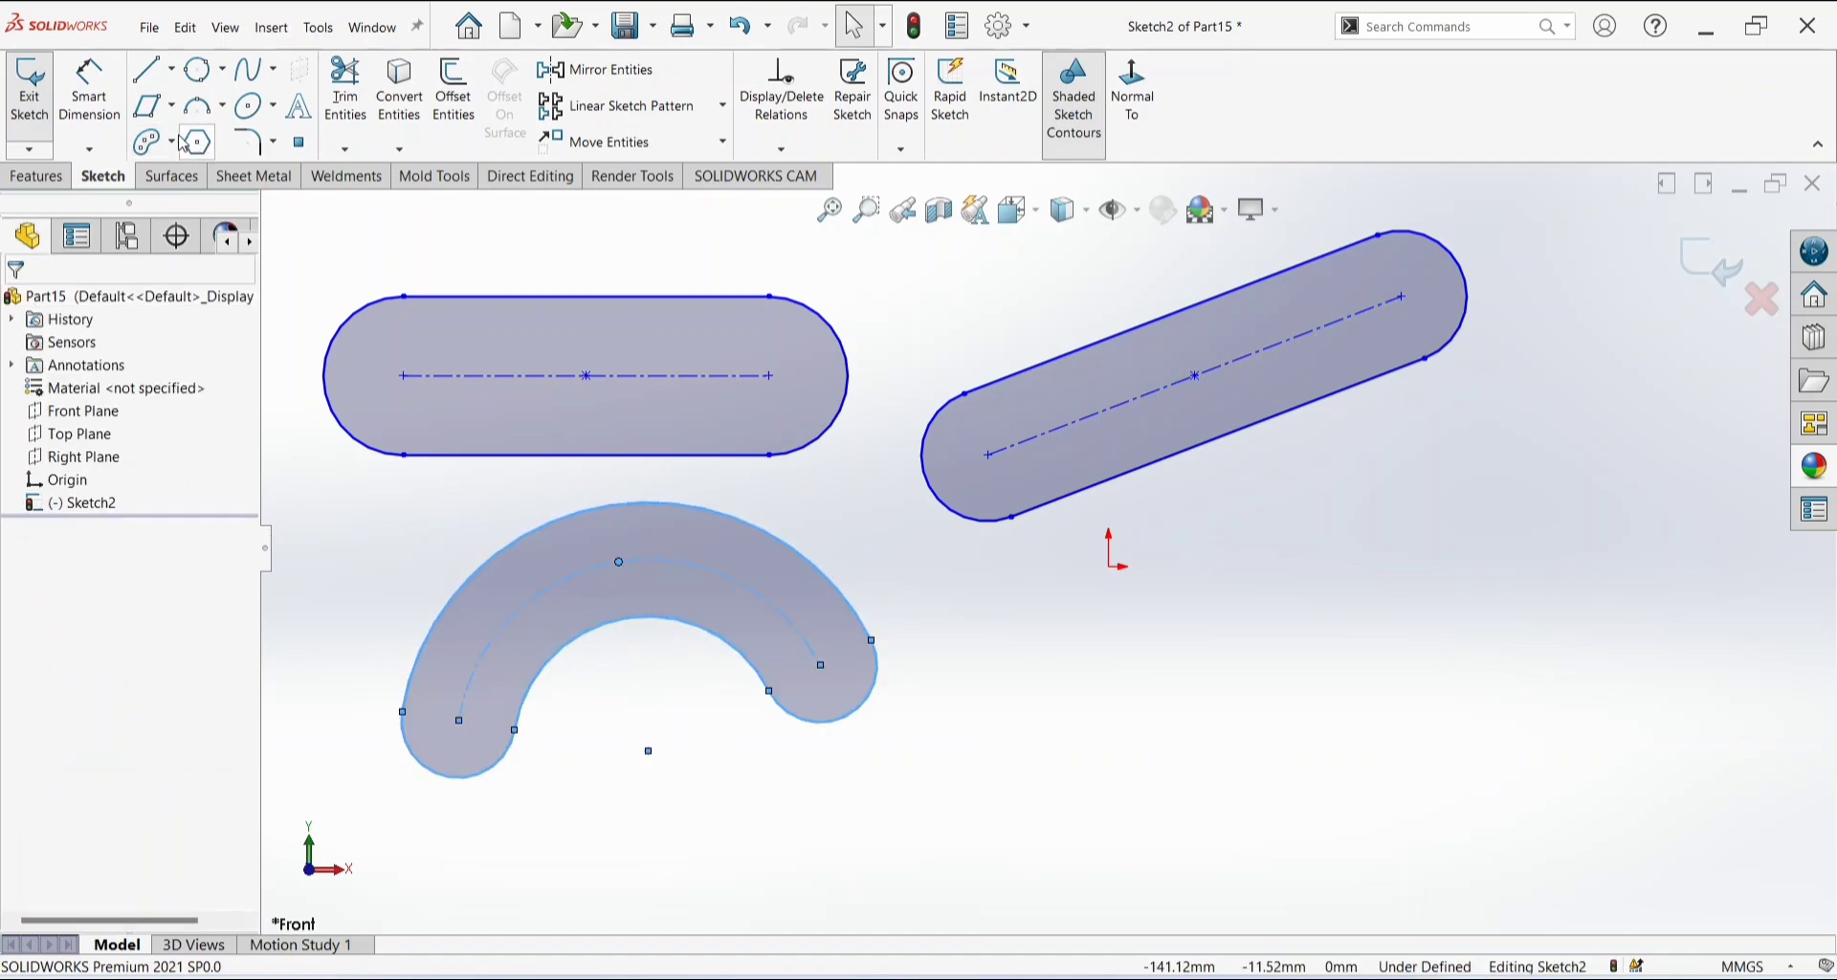
Sketch a centerpoint arc slot to the lower right of the origin, with about 64.6 mm radius, 67° sweep and 36.7 mm width.
{"action": "left_click", "coordinate": [173, 143]}
{"action": "left_click", "coordinate": [158, 247]}
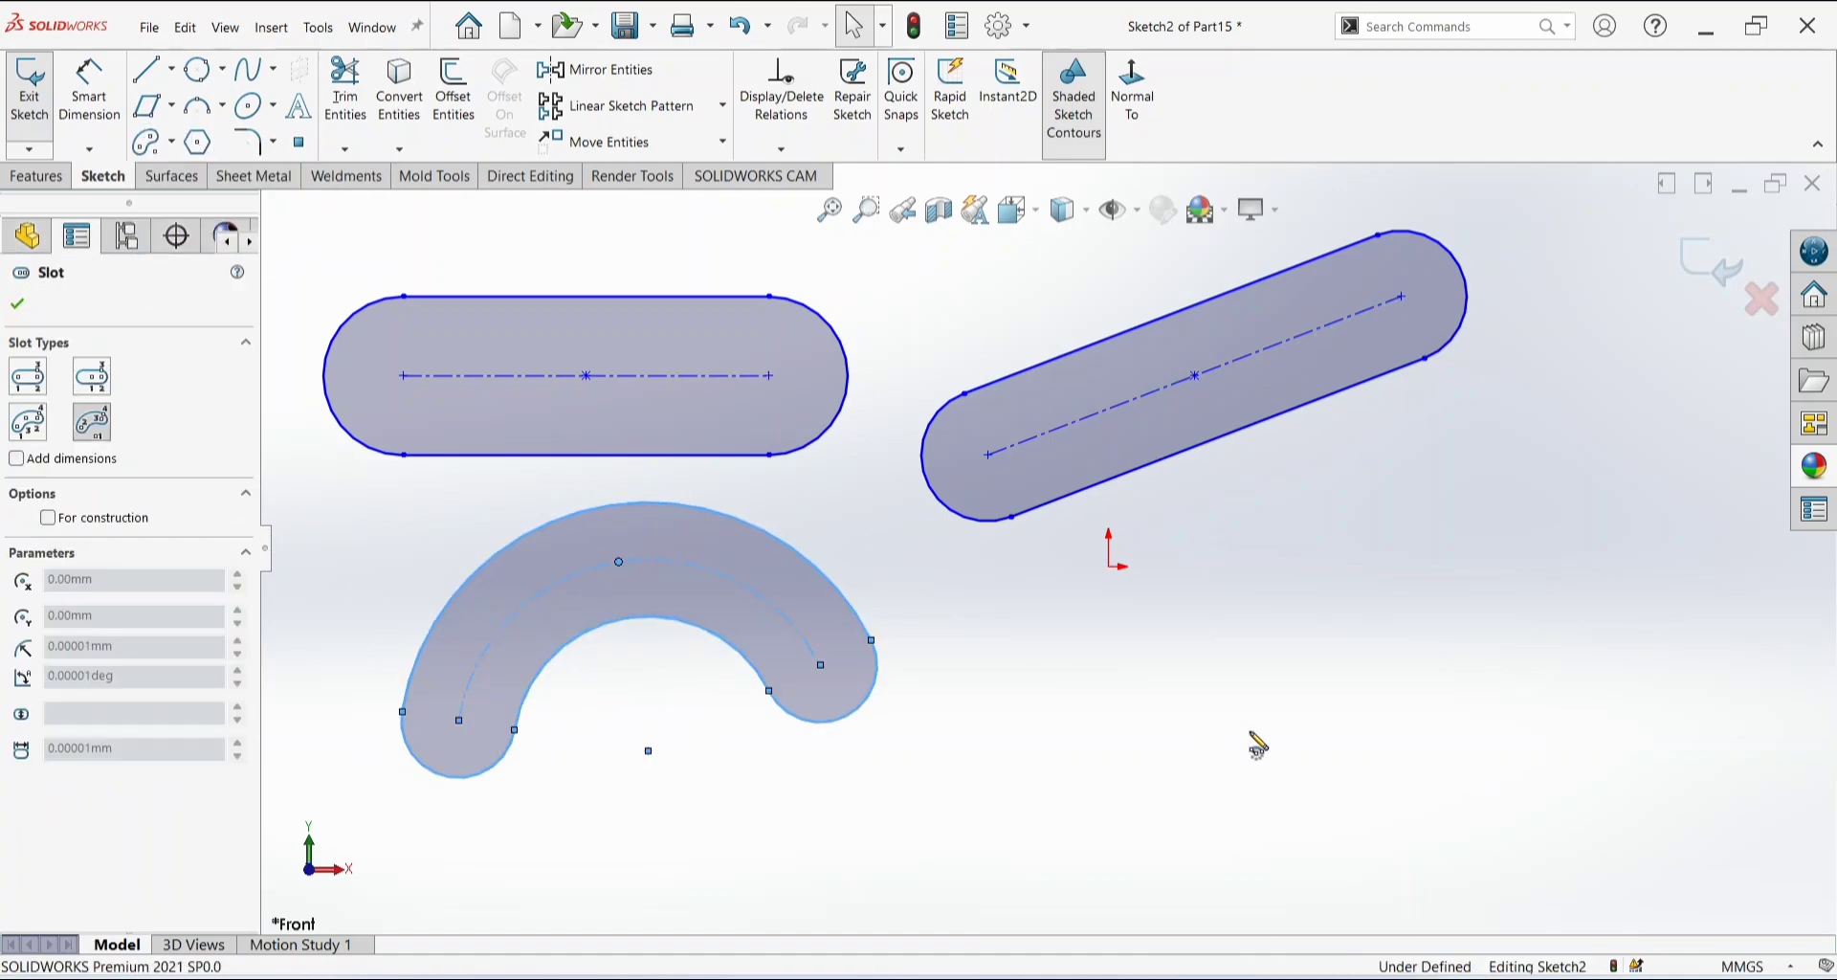
{"action": "left_click", "coordinate": [1205, 715]}
{"action": "left_click", "coordinate": [1458, 578]}
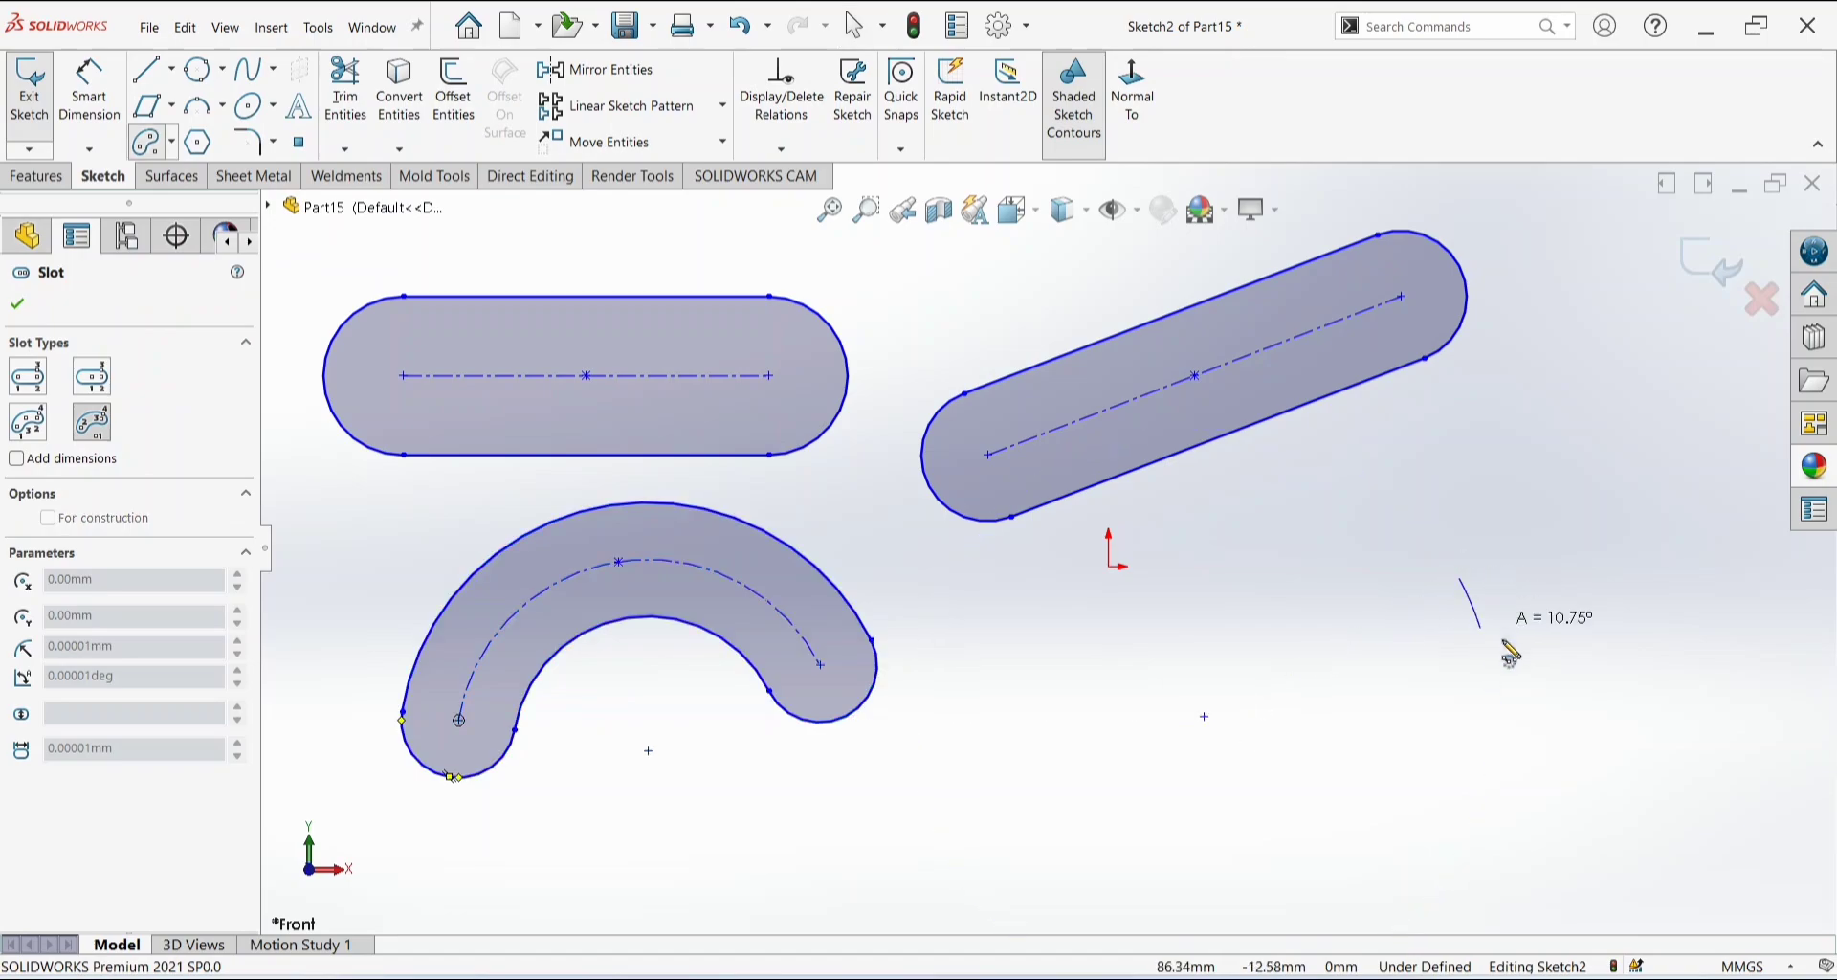
{"action": "left_click", "coordinate": [1337, 824]}
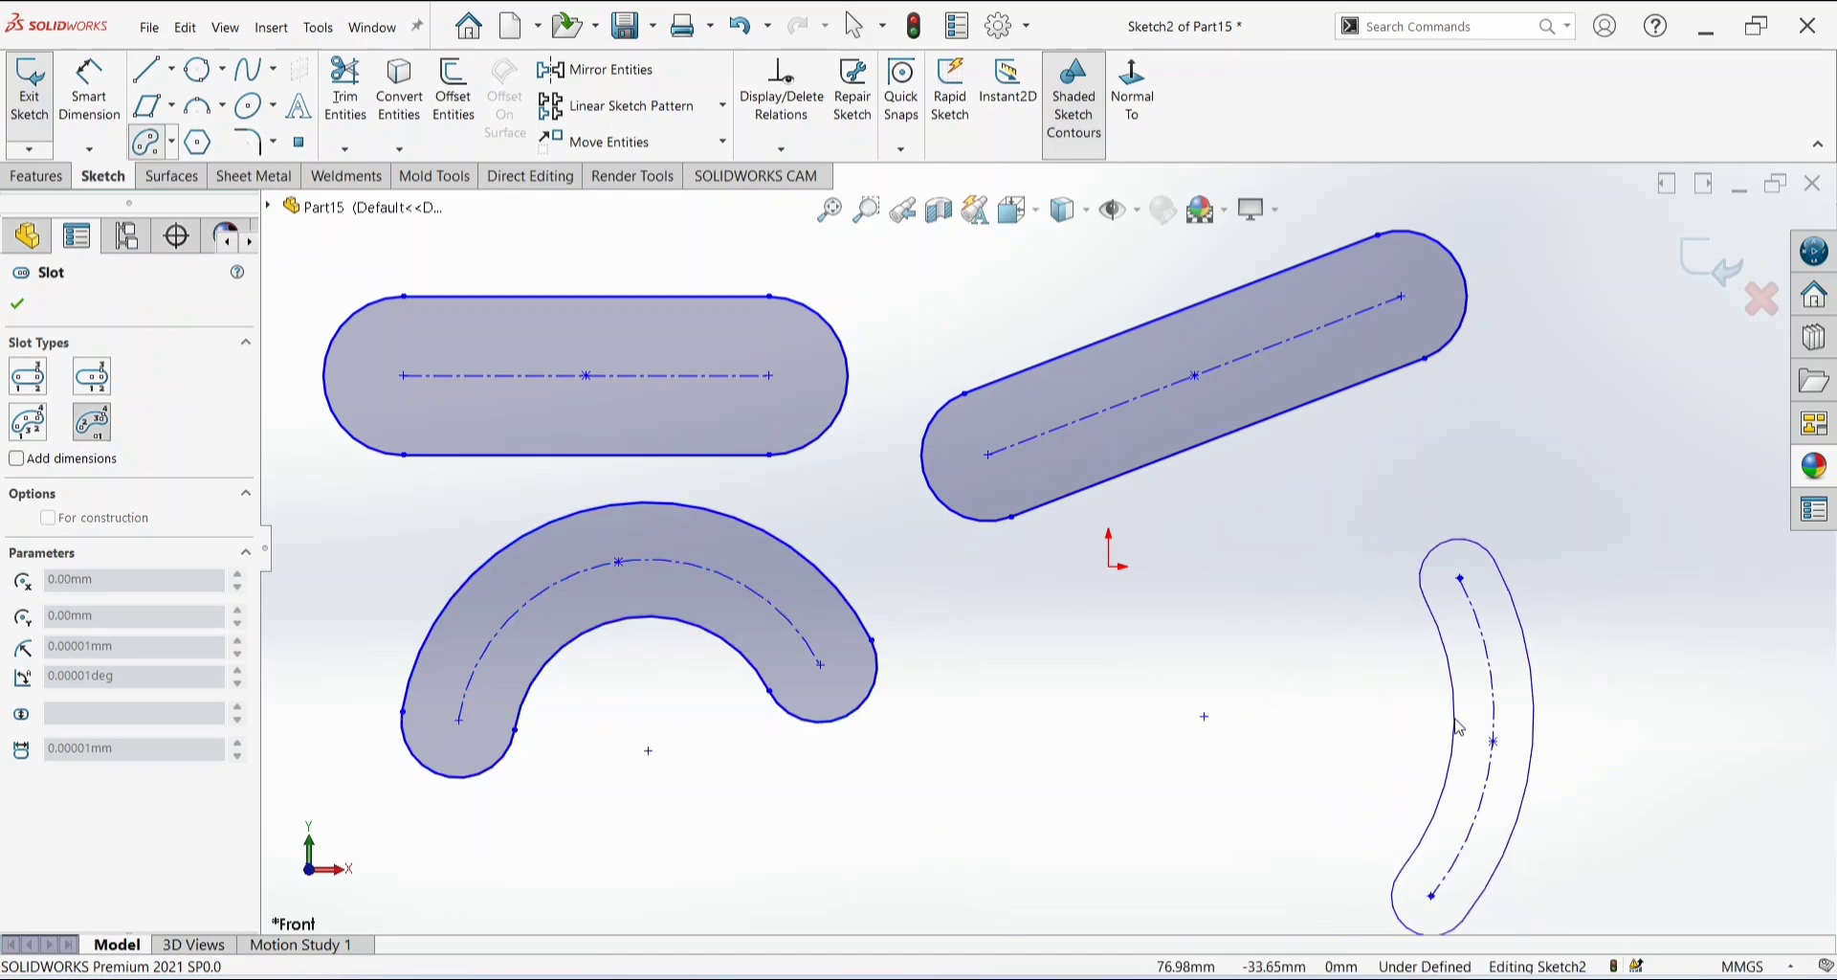
{"action": "left_click", "coordinate": [1414, 732]}
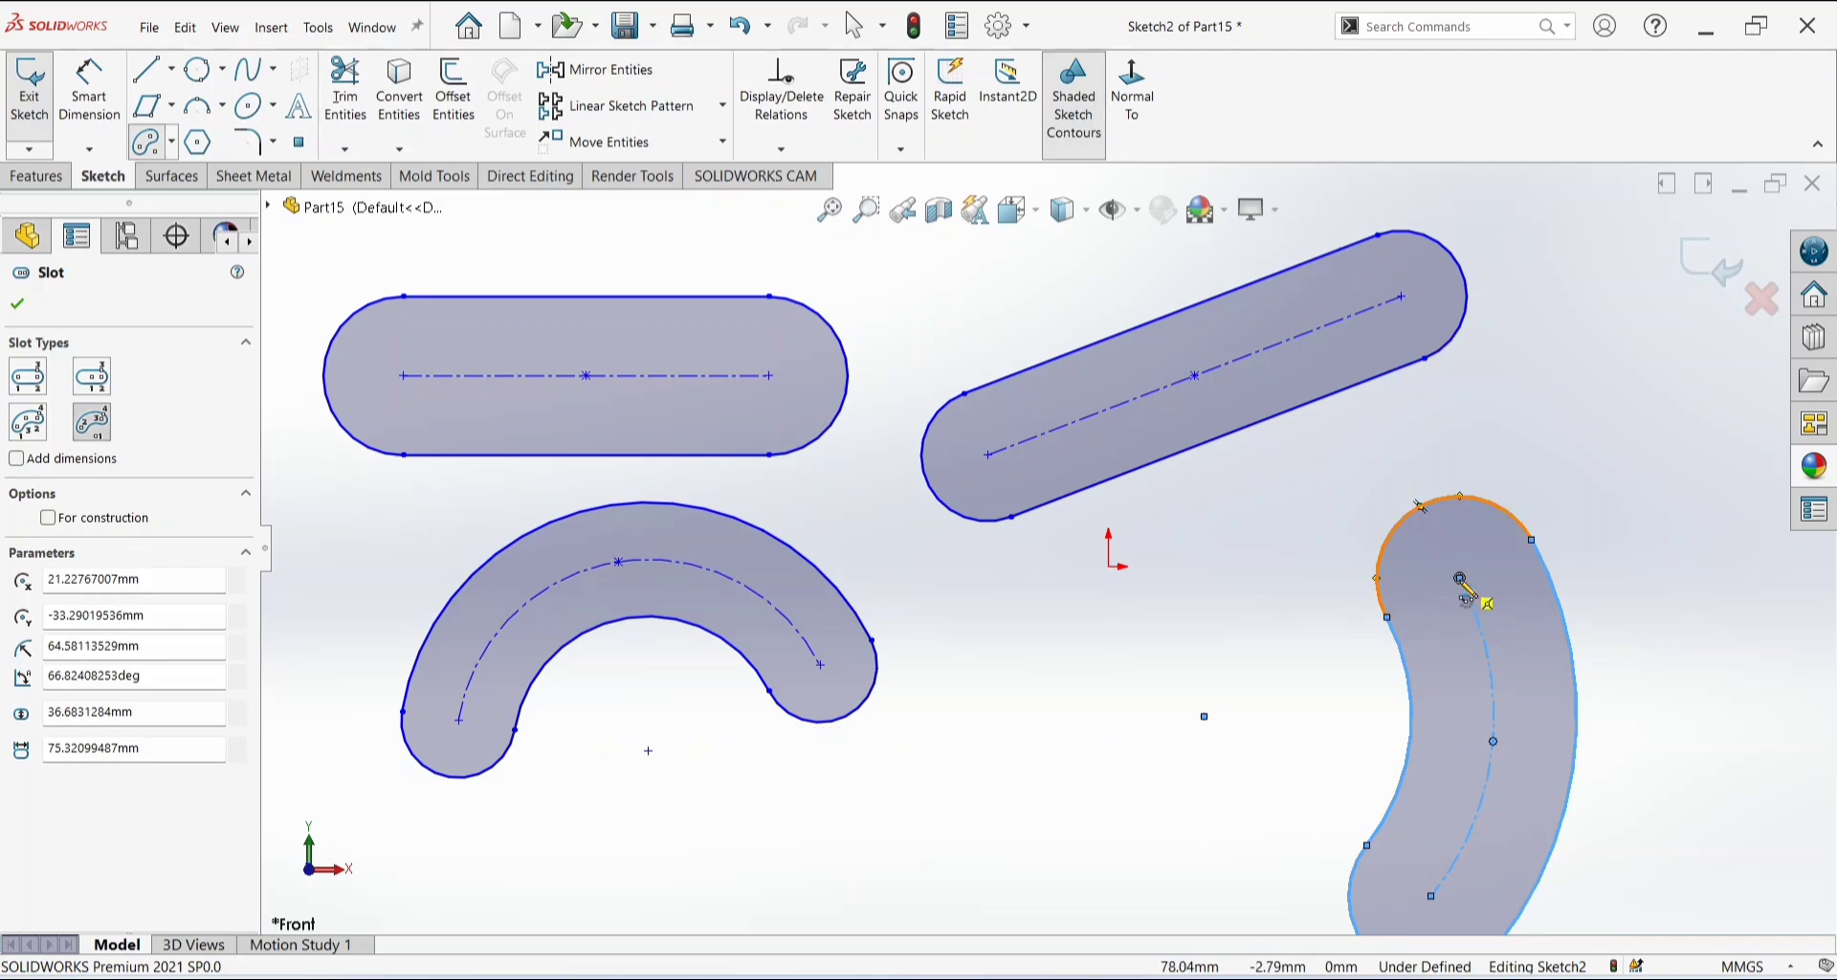
{"action": "key", "text": "Escape"}
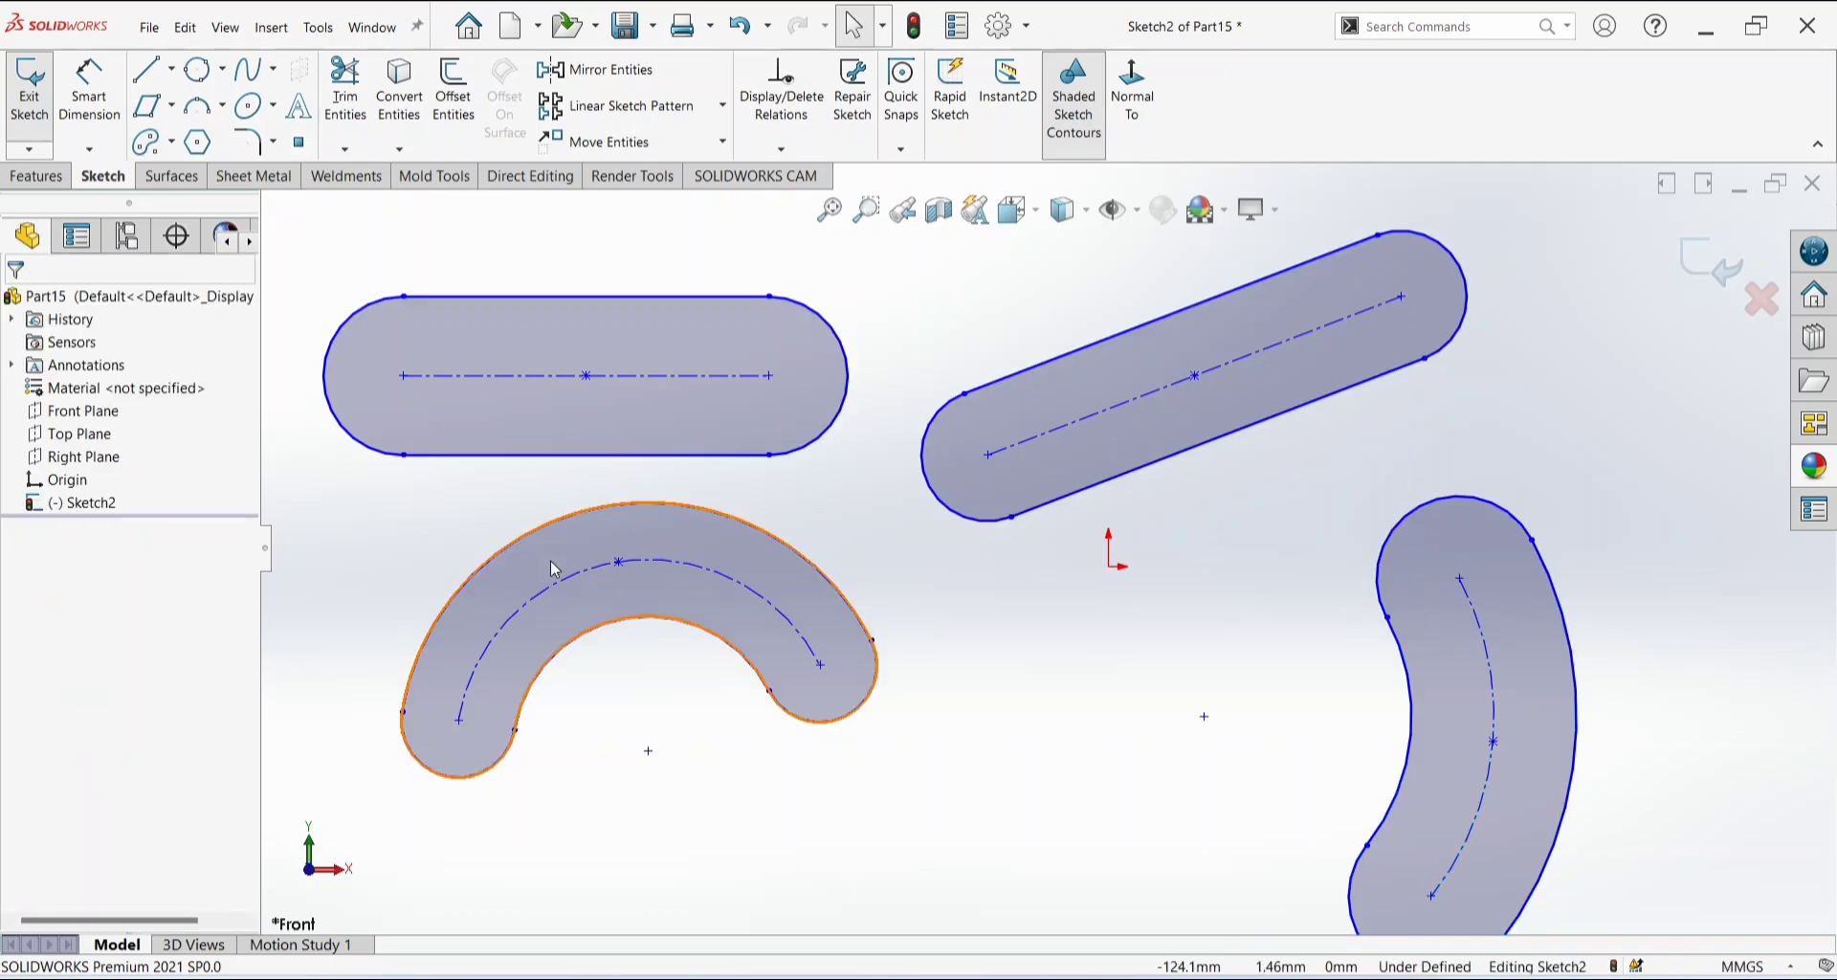
Delete all the slots and sketch a hexagon to the upper left of the origin, with an inscribed circle about 84 mm in diameter.
{"action": "key", "text": "ctrl+a"}
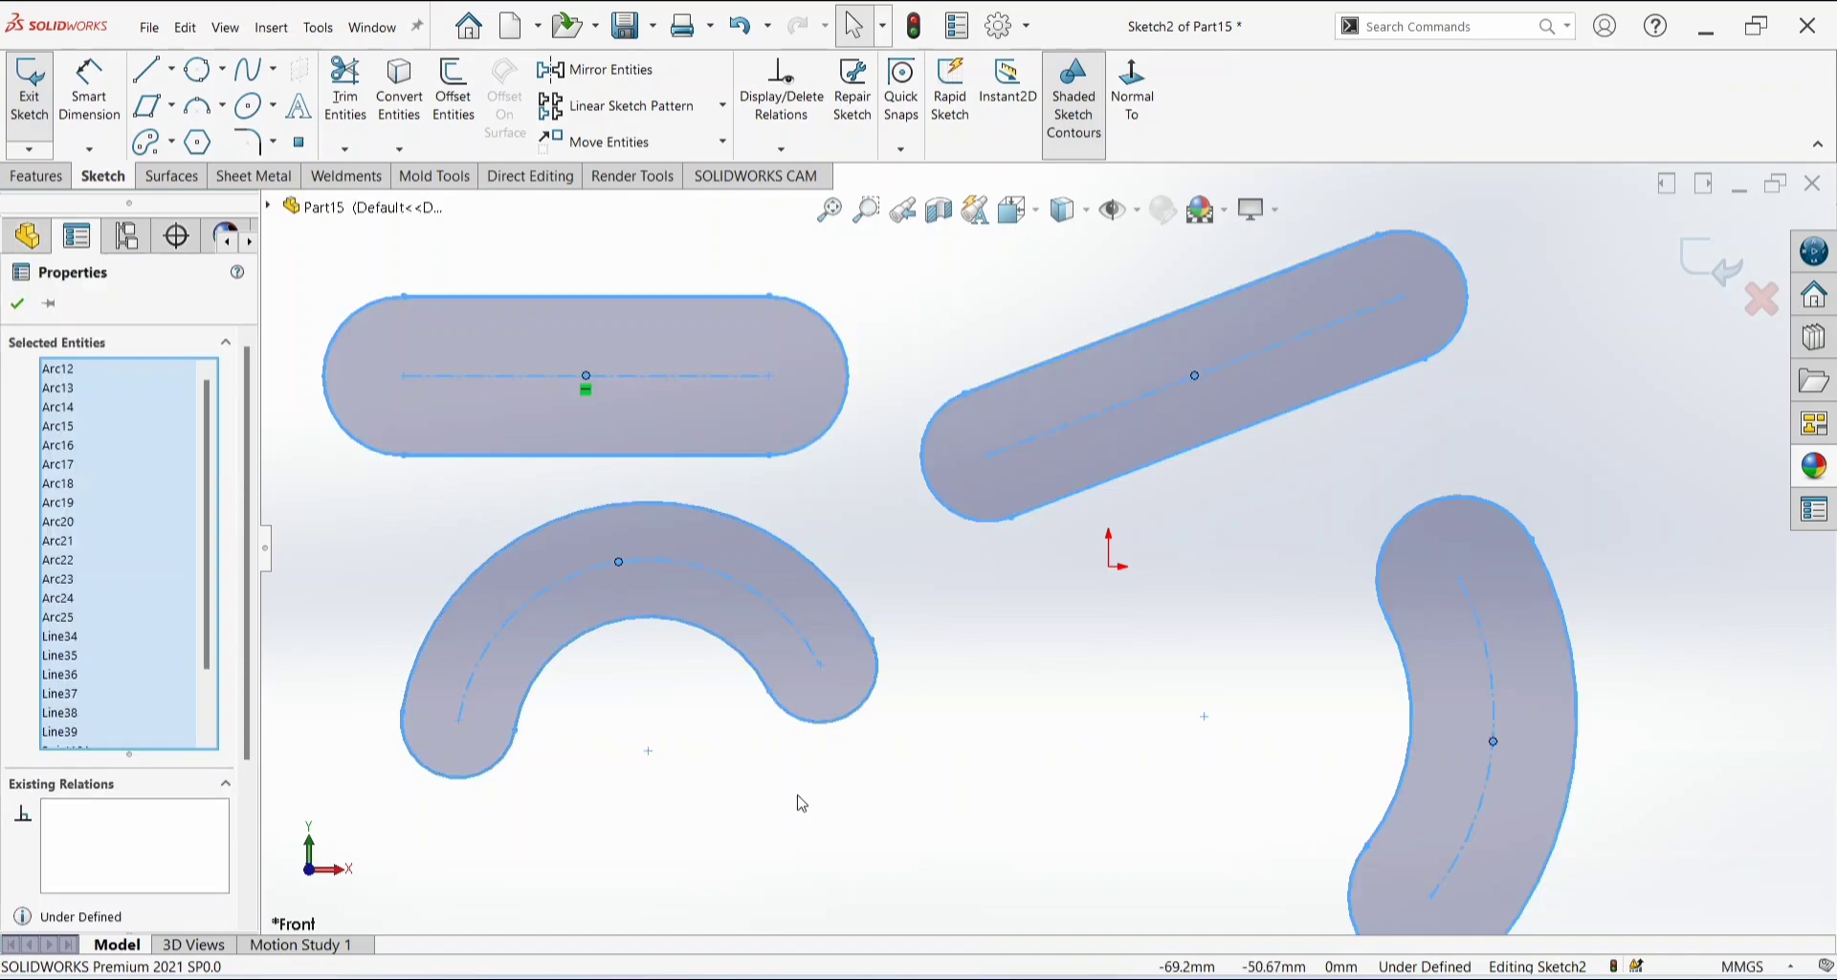
{"action": "key", "text": "Delete"}
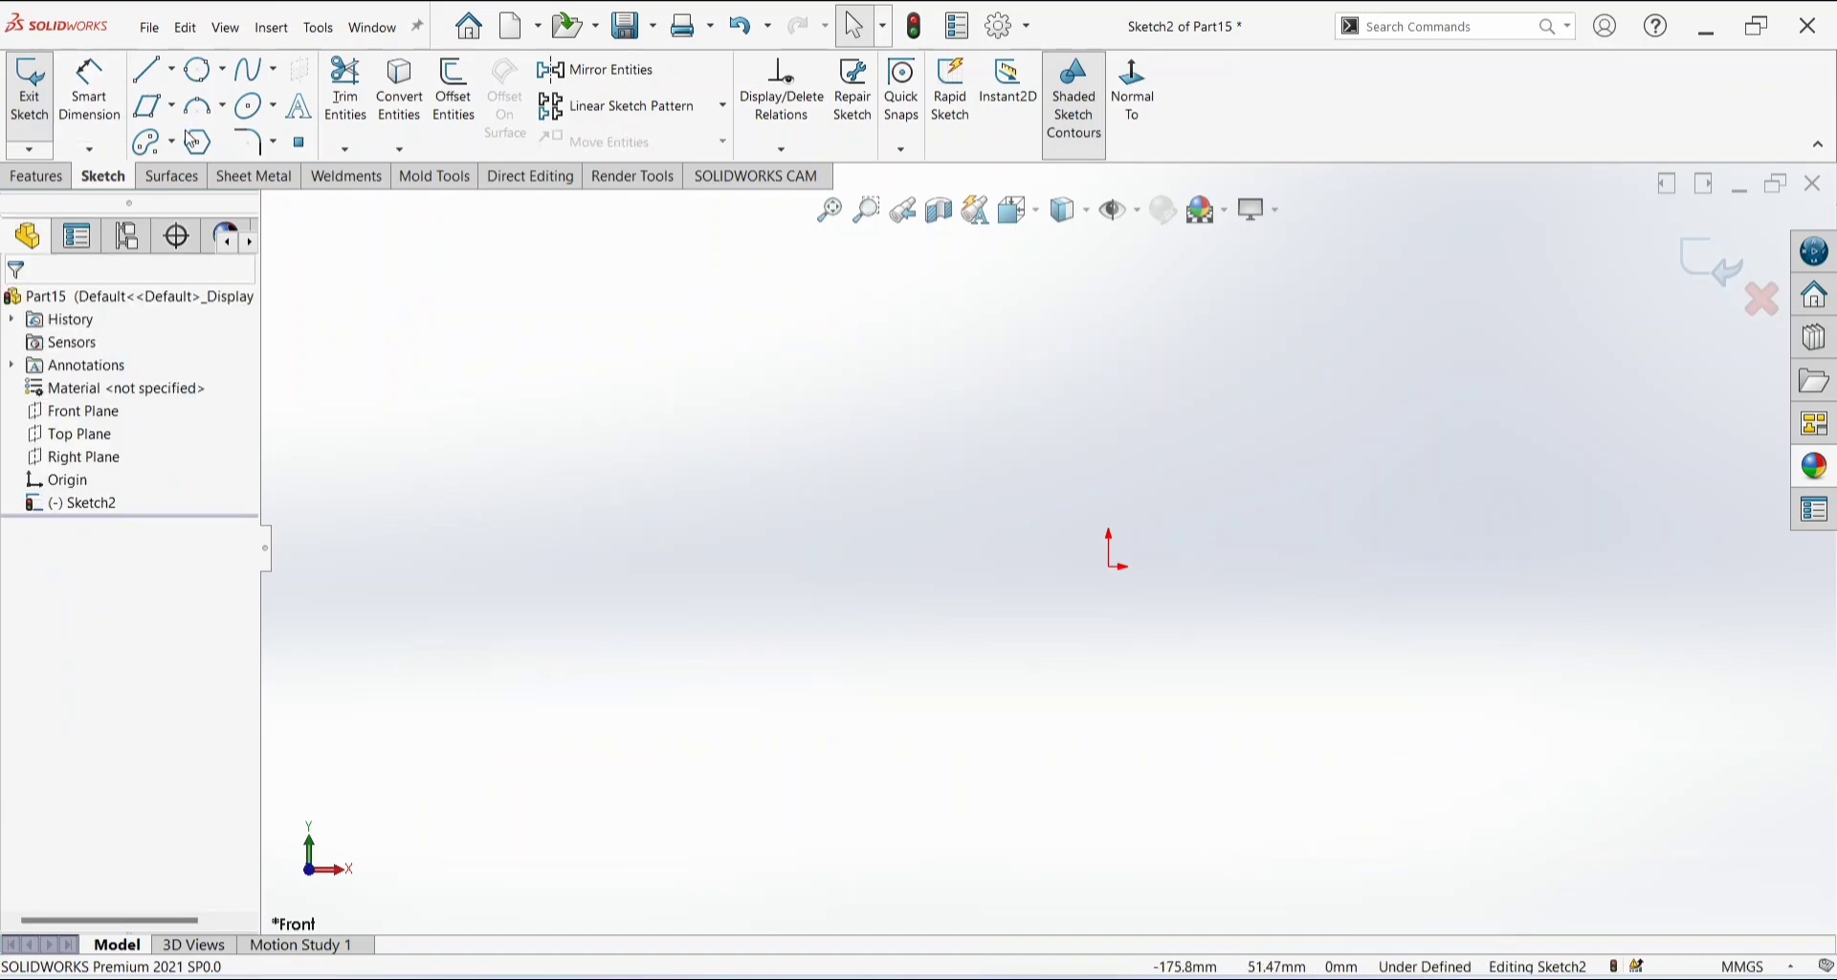
{"action": "left_click", "coordinate": [197, 142]}
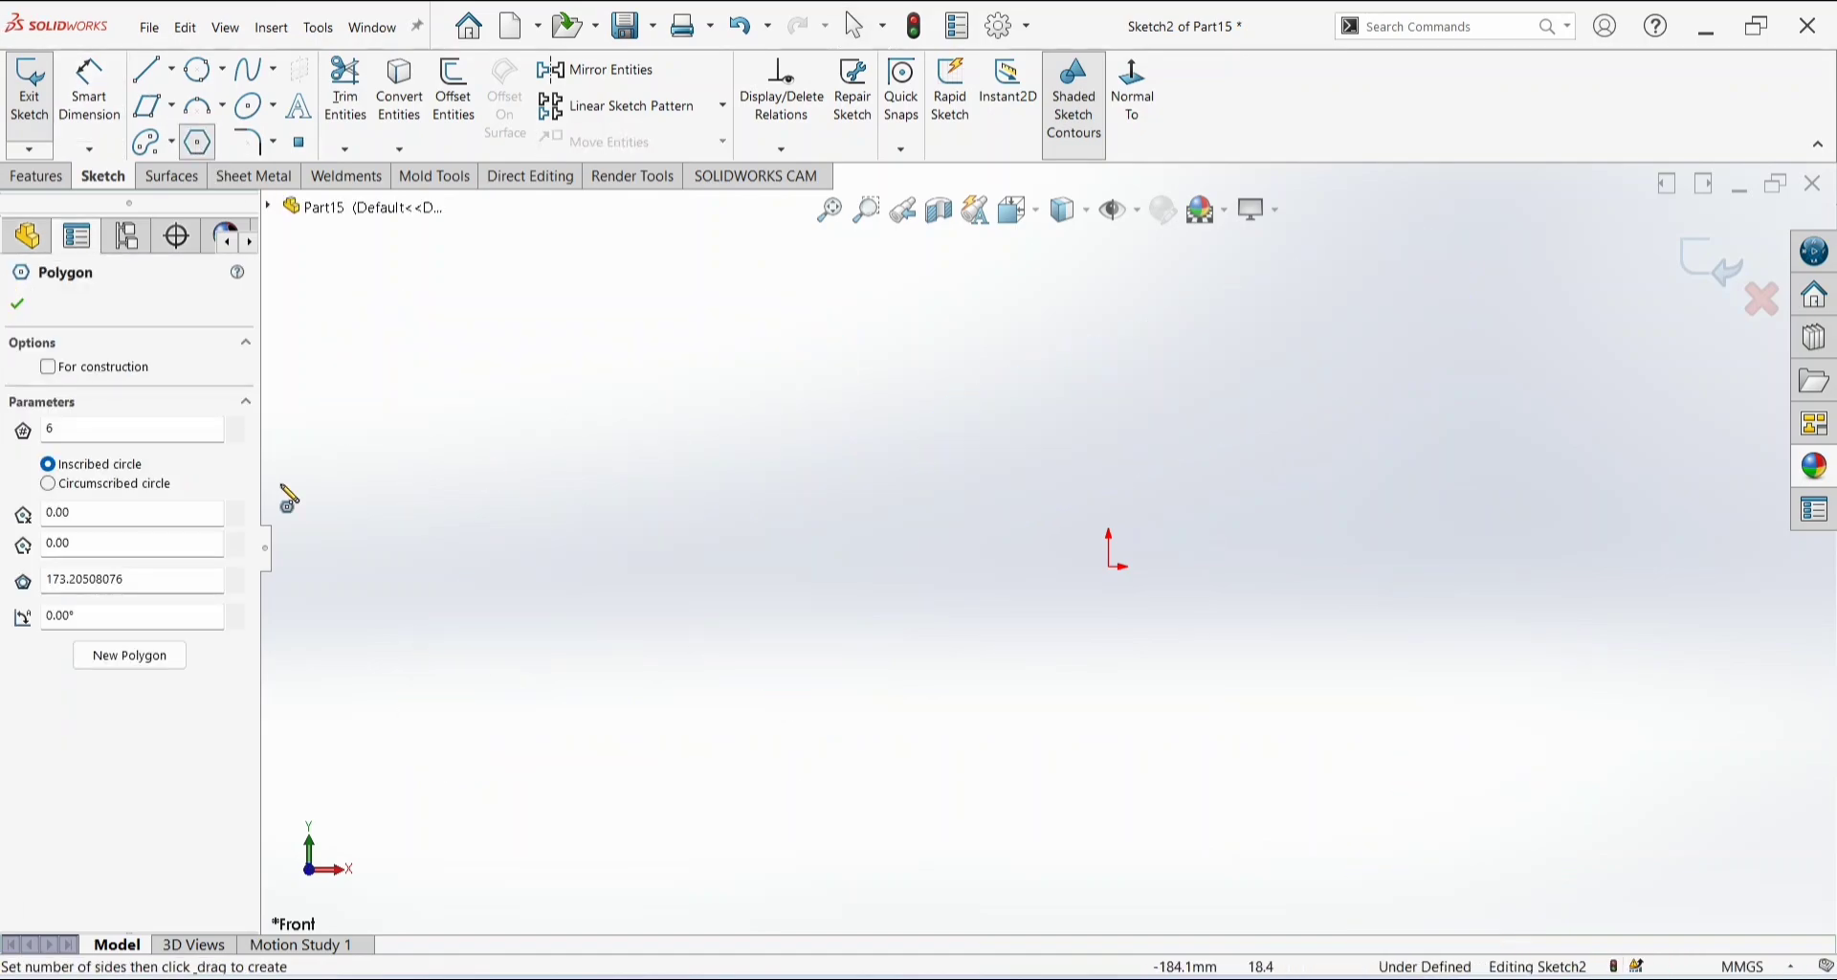
{"action": "mouse_move", "coordinate": [590, 412]}
{"action": "left_mouse_down"}
{"action": "mouse_move", "coordinate": [722, 526]}
{"action": "mouse_move", "coordinate": [759, 588]}
{"action": "mouse_move", "coordinate": [741, 566]}
{"action": "left_mouse_up"}
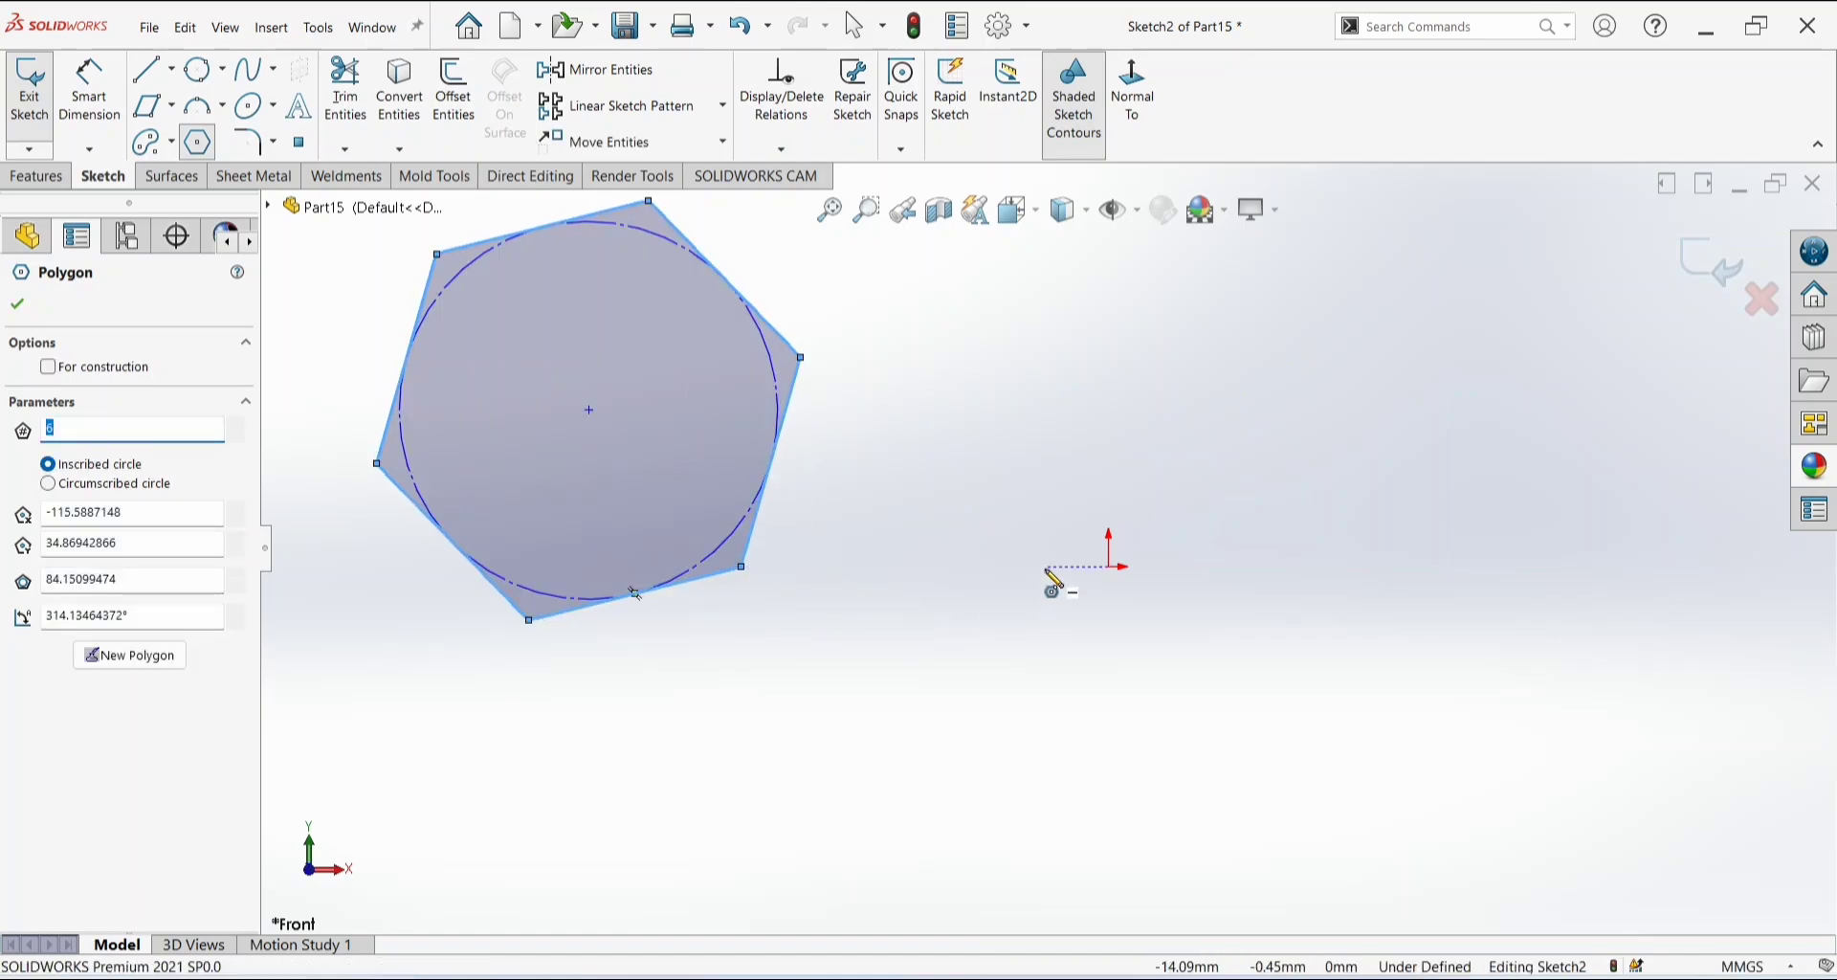
{"action": "key", "text": "Escape"}
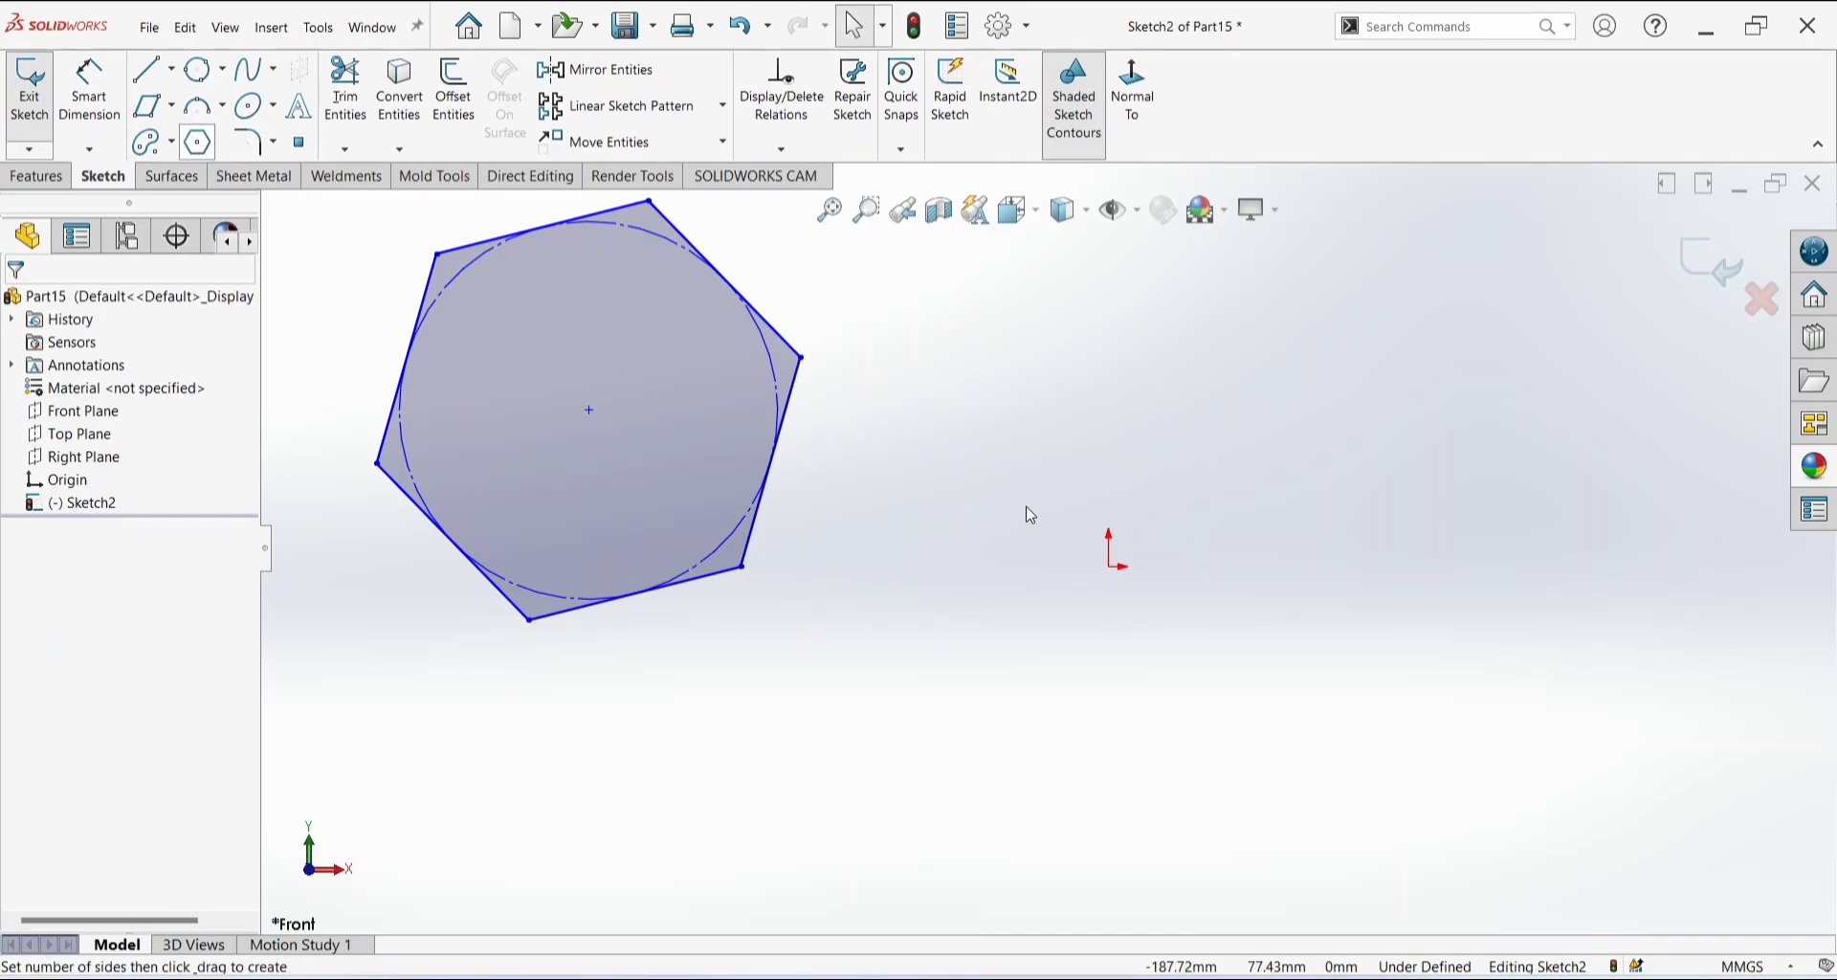
Sketch a second hexagon centered just below the origin and set it to a circumscribed circle, about 111 mm in diameter.
{"action": "left_click", "coordinate": [196, 142]}
{"action": "left_click_drag", "start_coordinate": [1096, 610], "coordinate": [1275, 802]}
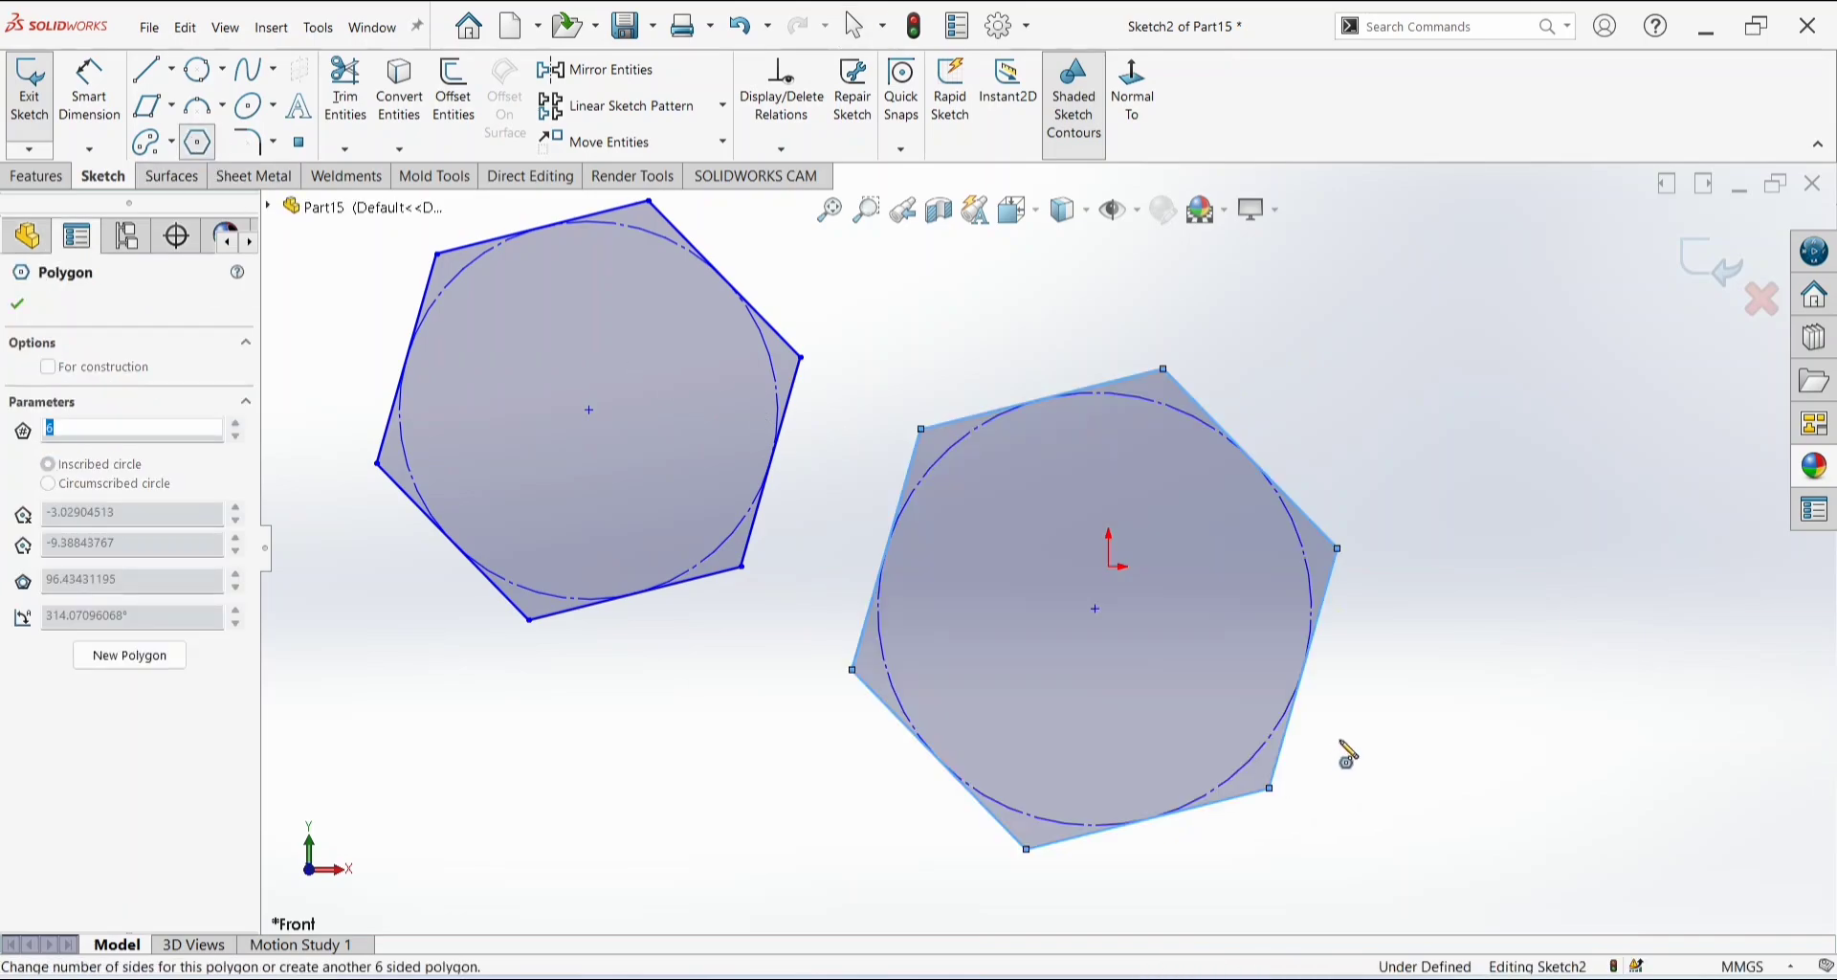
{"action": "left_click", "coordinate": [60, 486]}
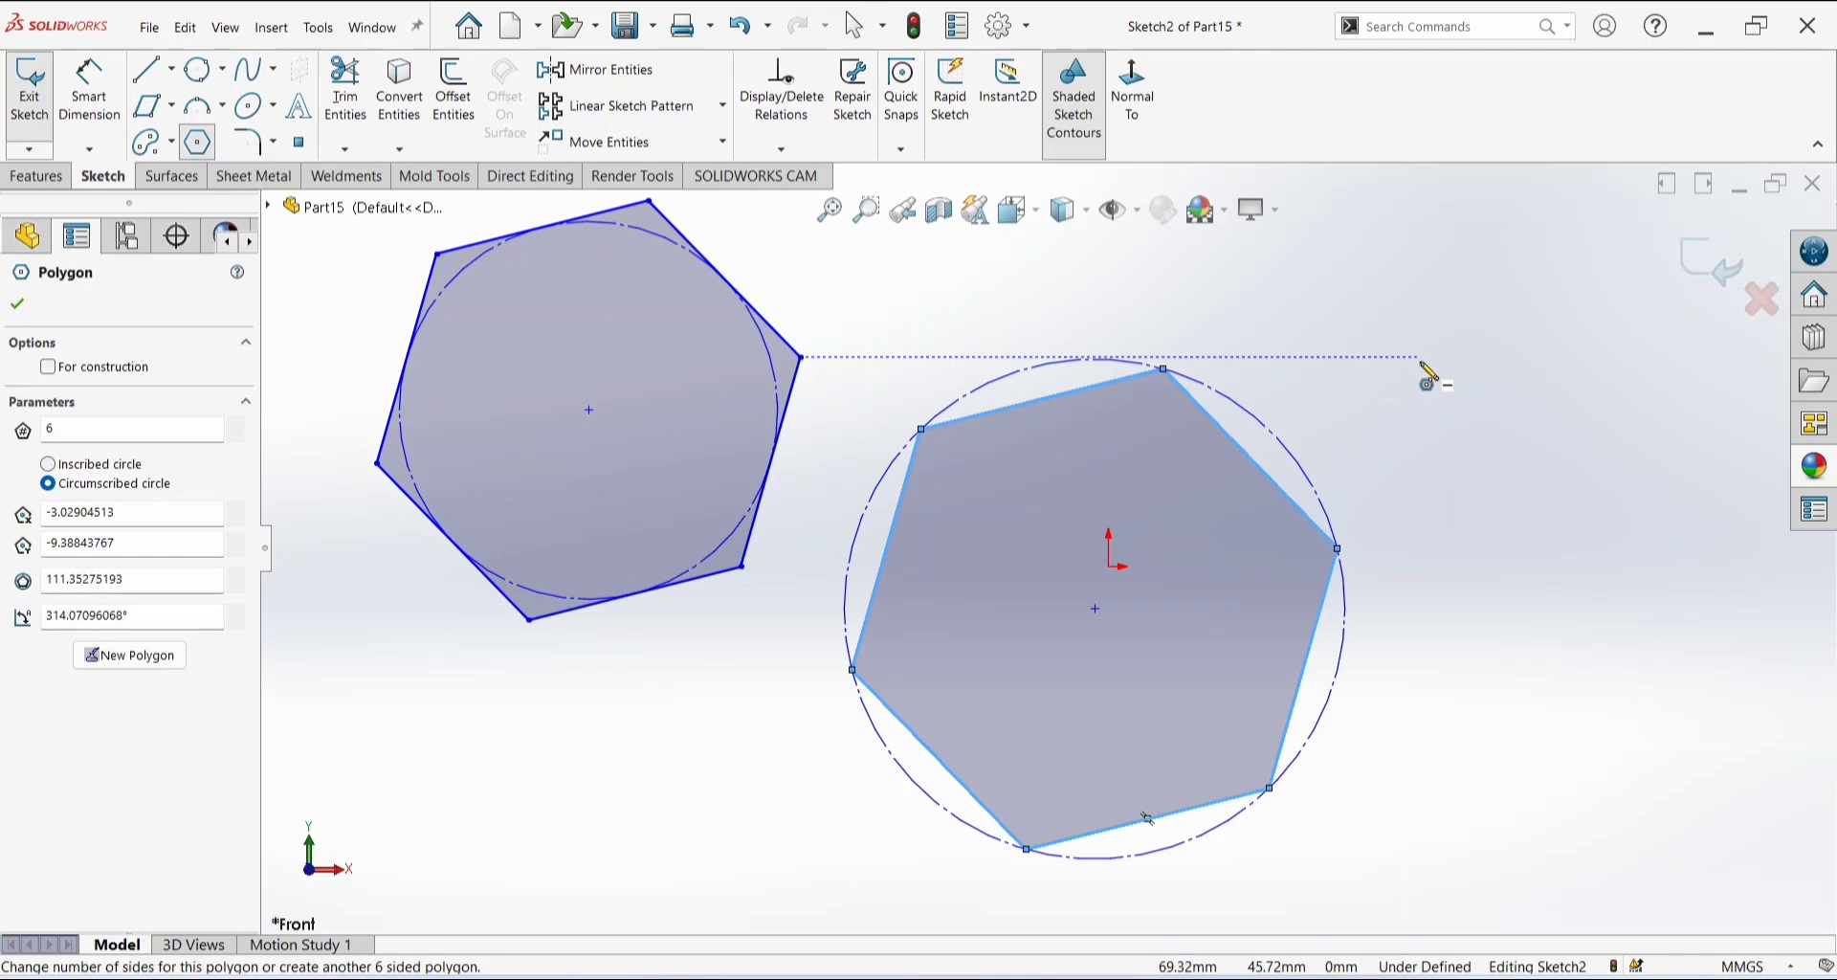
{"action": "left_click", "coordinate": [17, 304]}
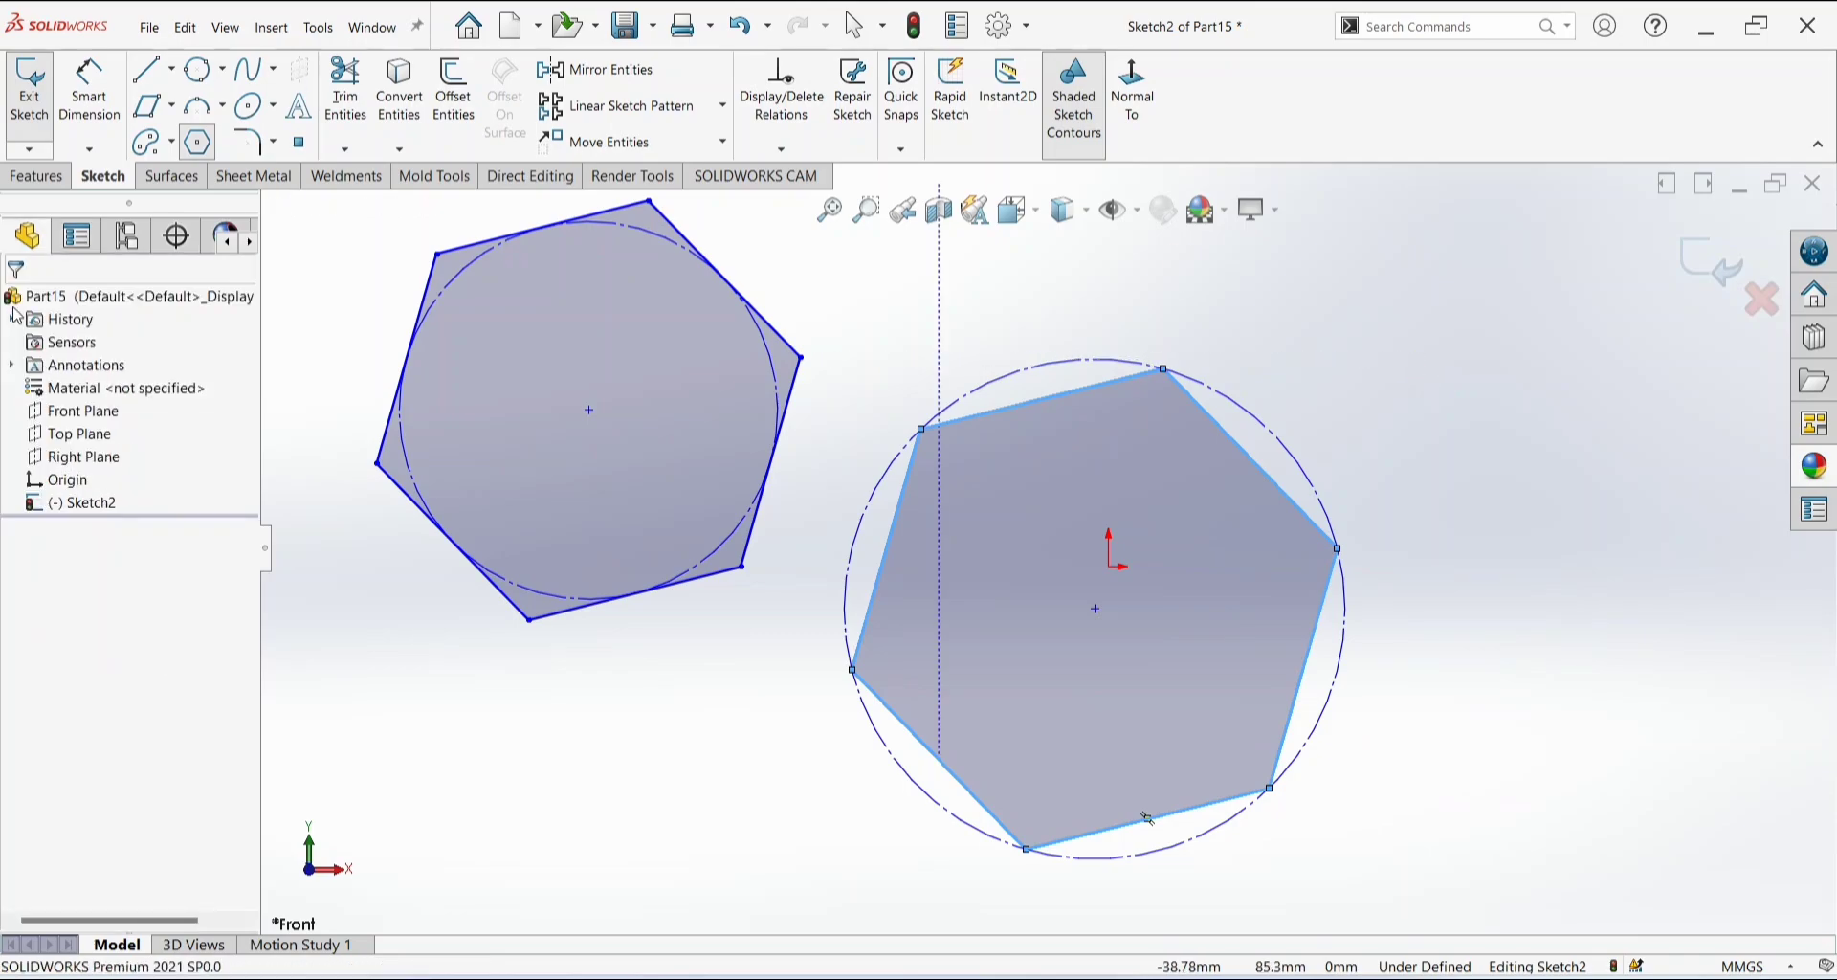
{"action": "scroll", "coordinate": [872, 490], "scroll_direction": "up", "scroll_amount": 2}
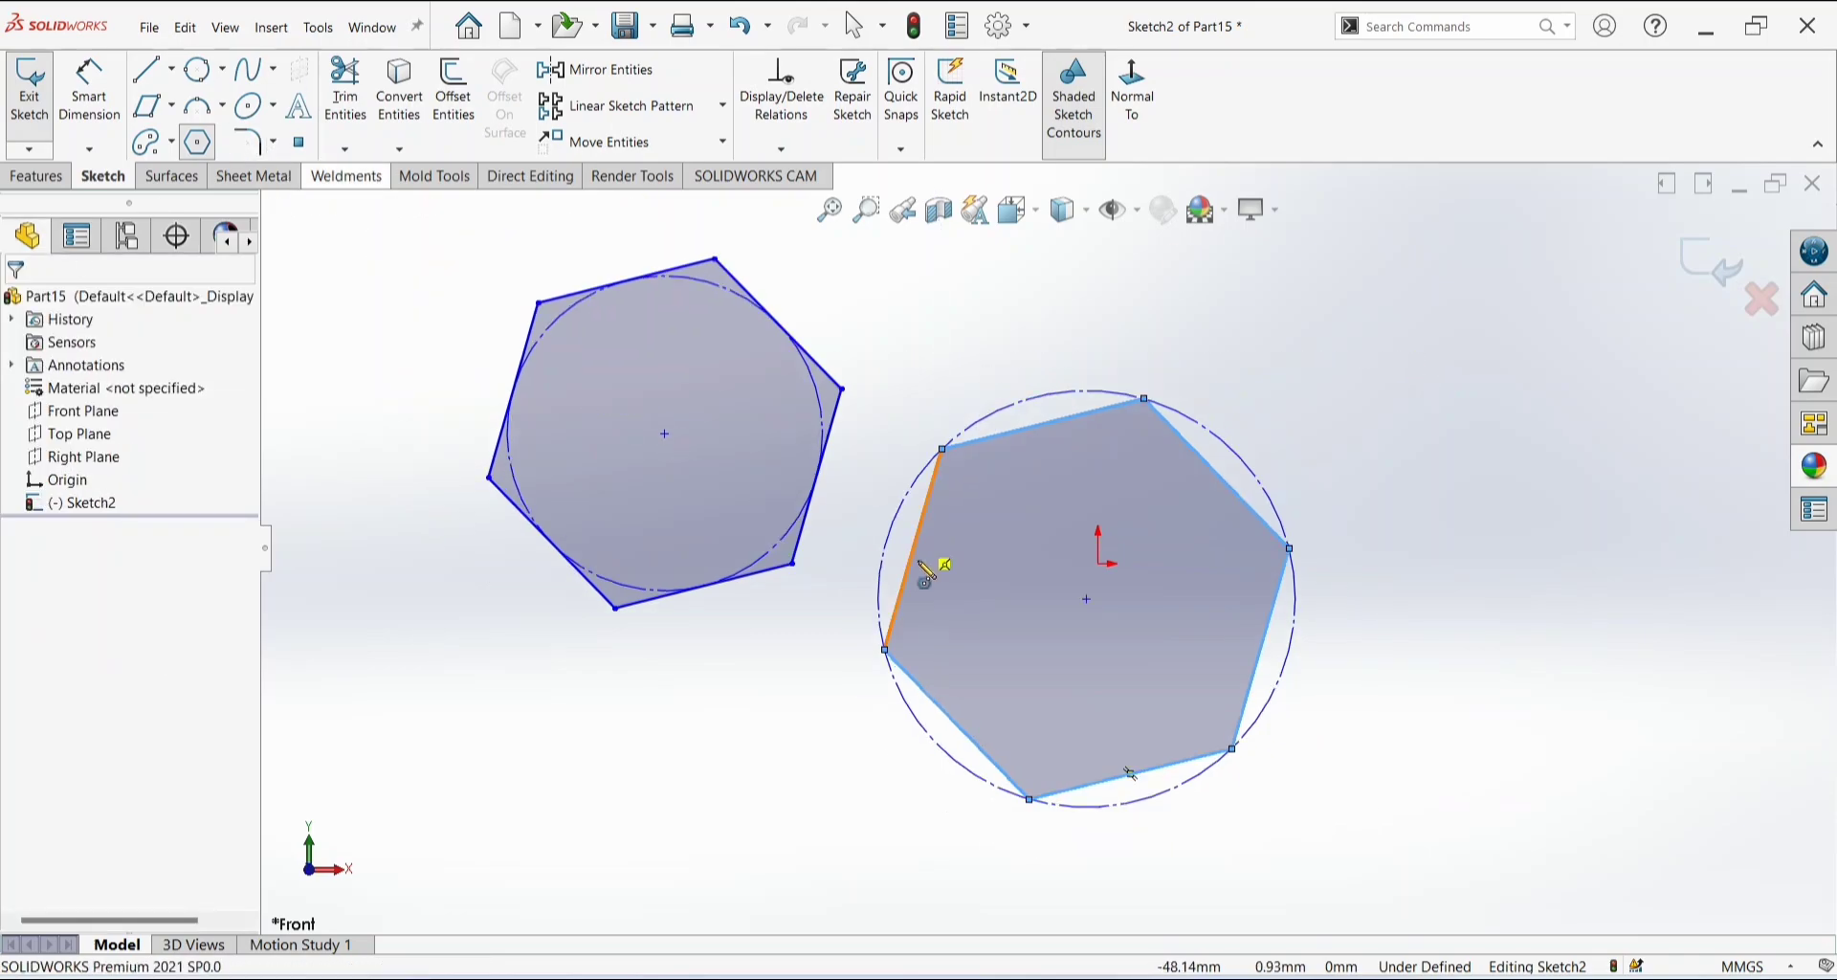
{"action": "key", "text": "Escape"}
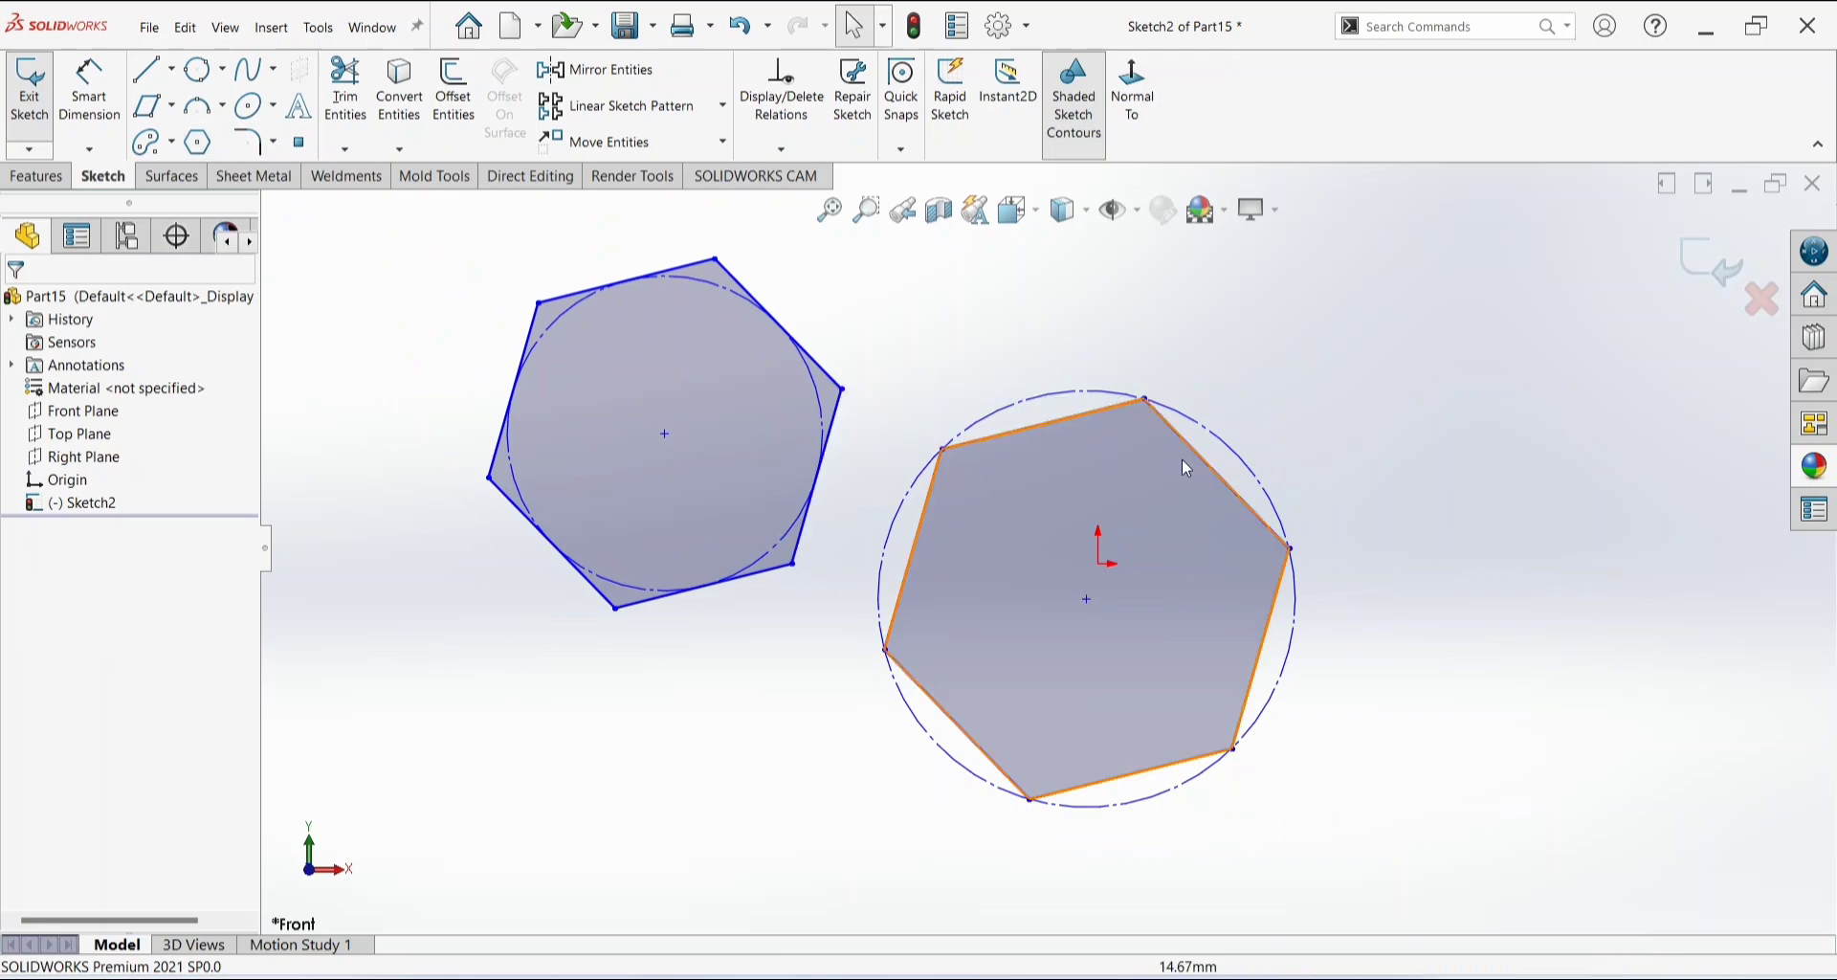
Delete both hexagons and sketch a corner rectangle about 133.5 mm by 75 mm to the left of the origin.
{"action": "key", "text": "ctrl+a"}
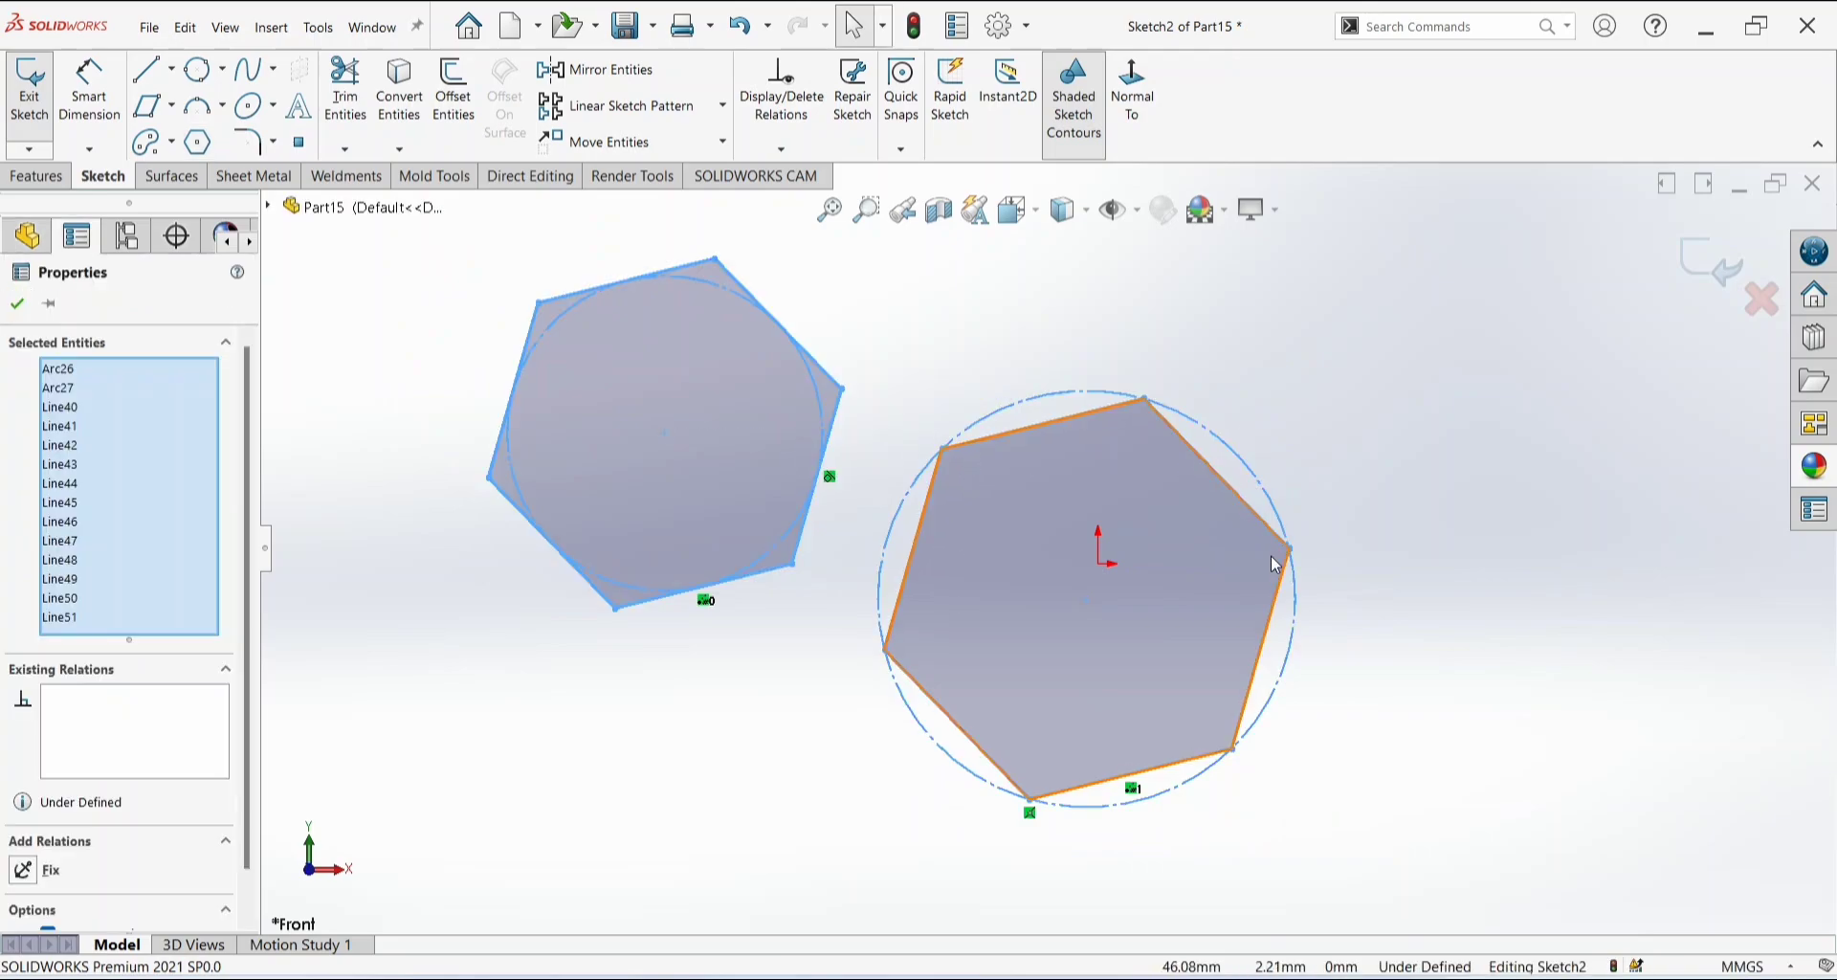
{"action": "key", "text": "Delete"}
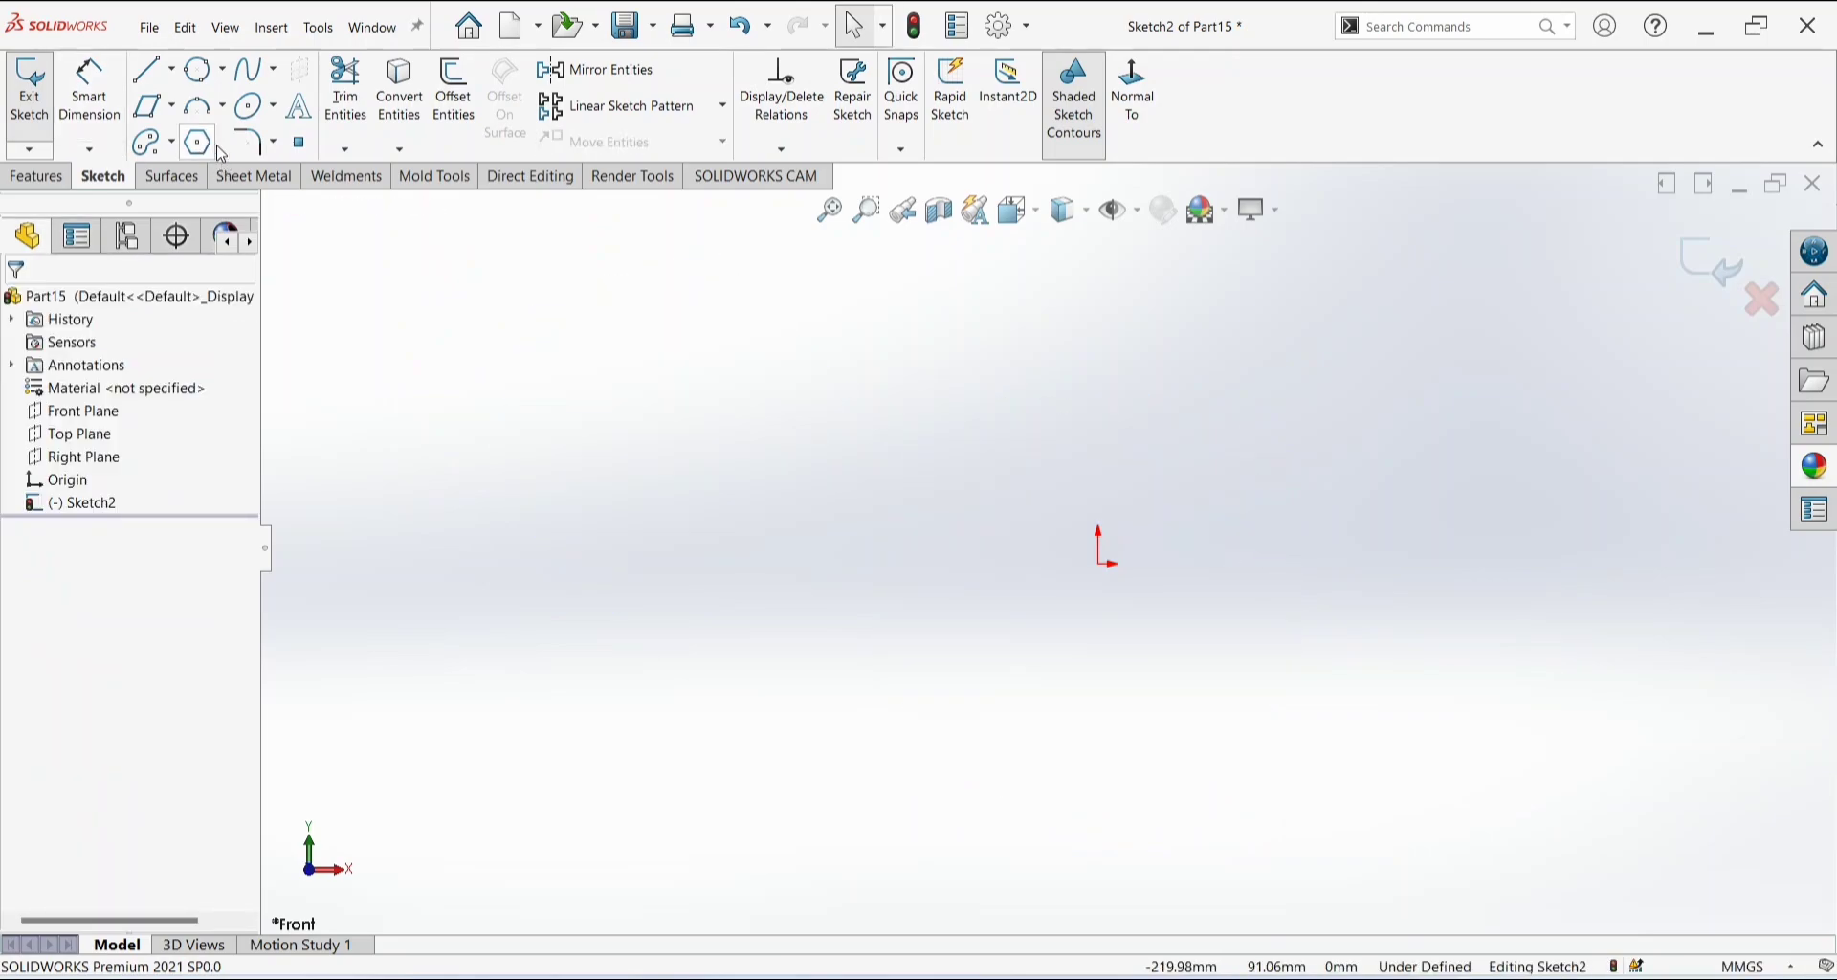
{"action": "left_click", "coordinate": [172, 106]}
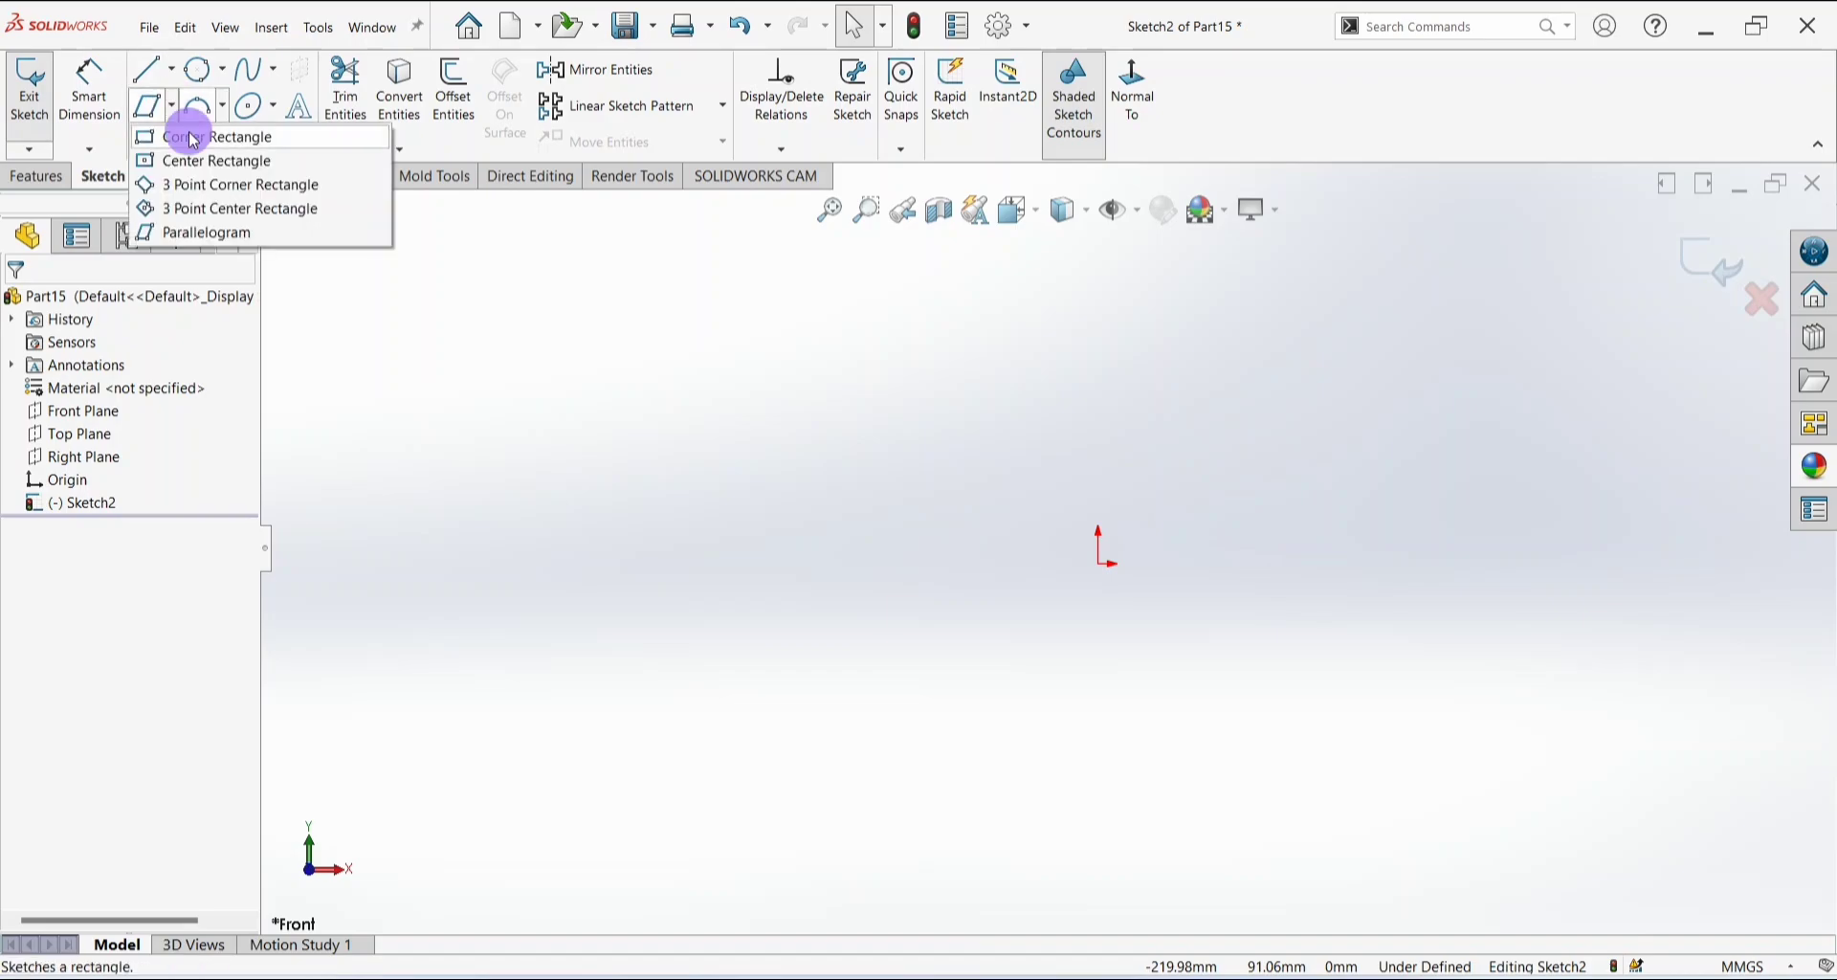
{"action": "left_click", "coordinate": [190, 134]}
{"action": "left_click", "coordinate": [548, 386]}
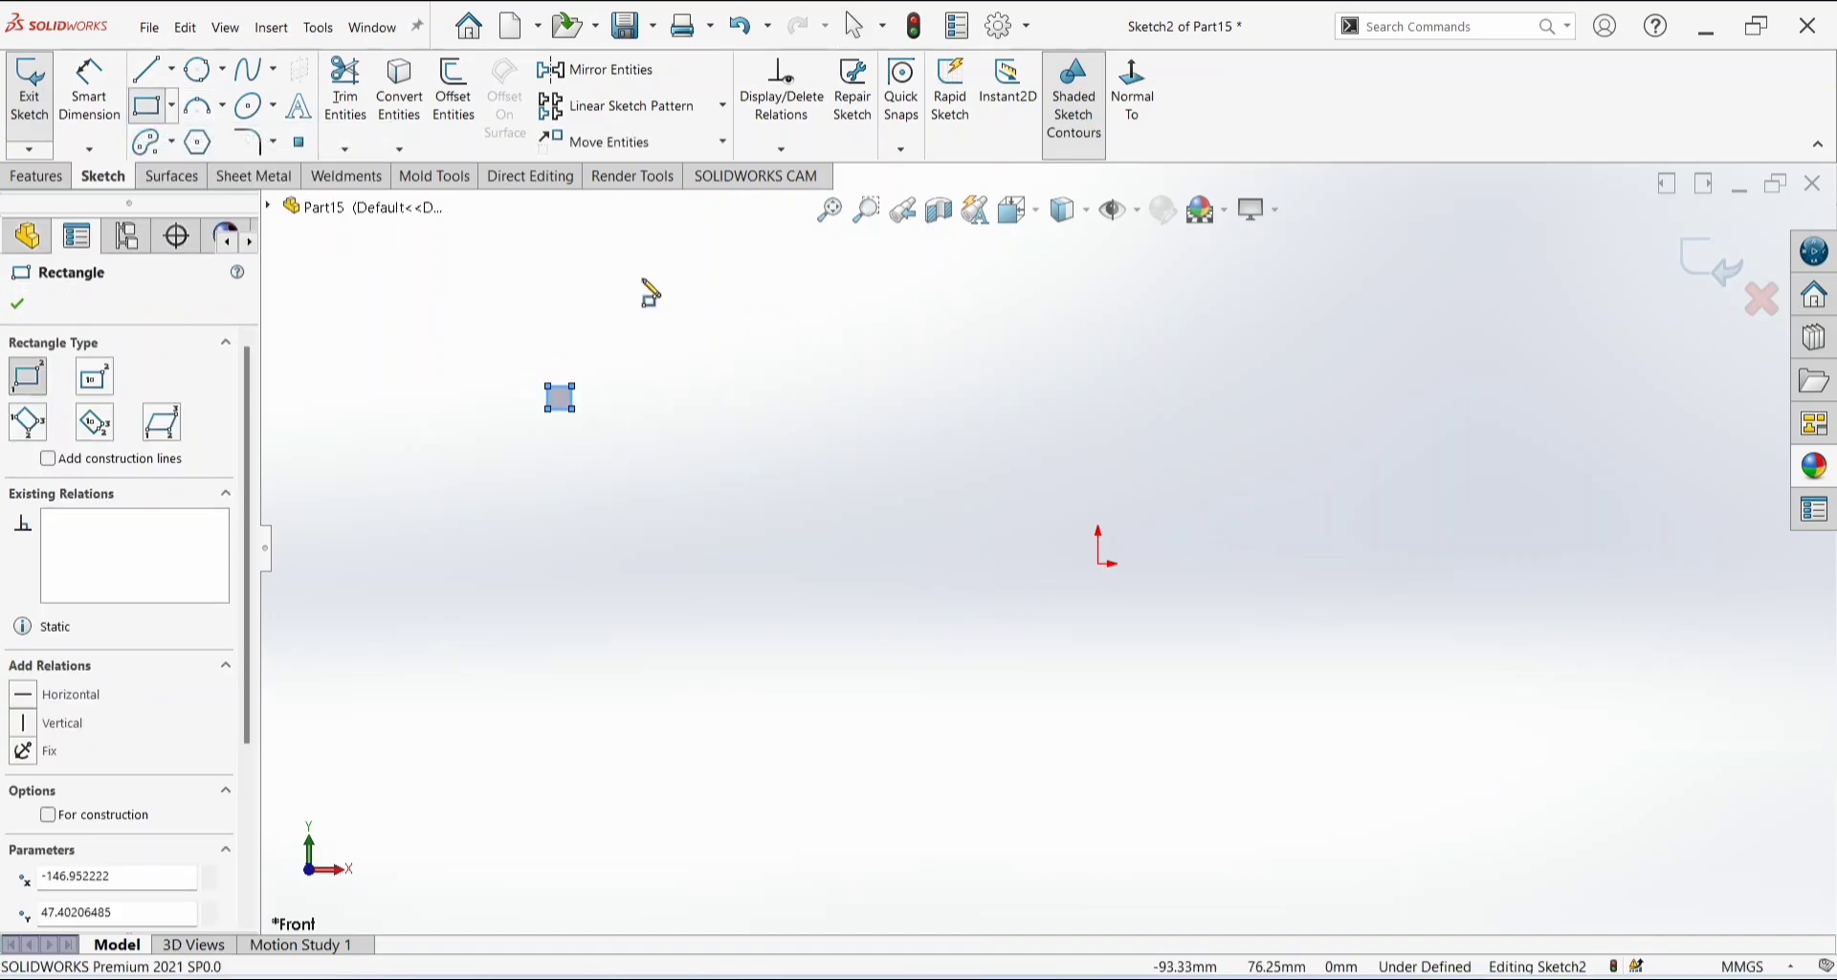
{"action": "key", "text": "Escape"}
{"action": "left_click", "coordinate": [149, 103]}
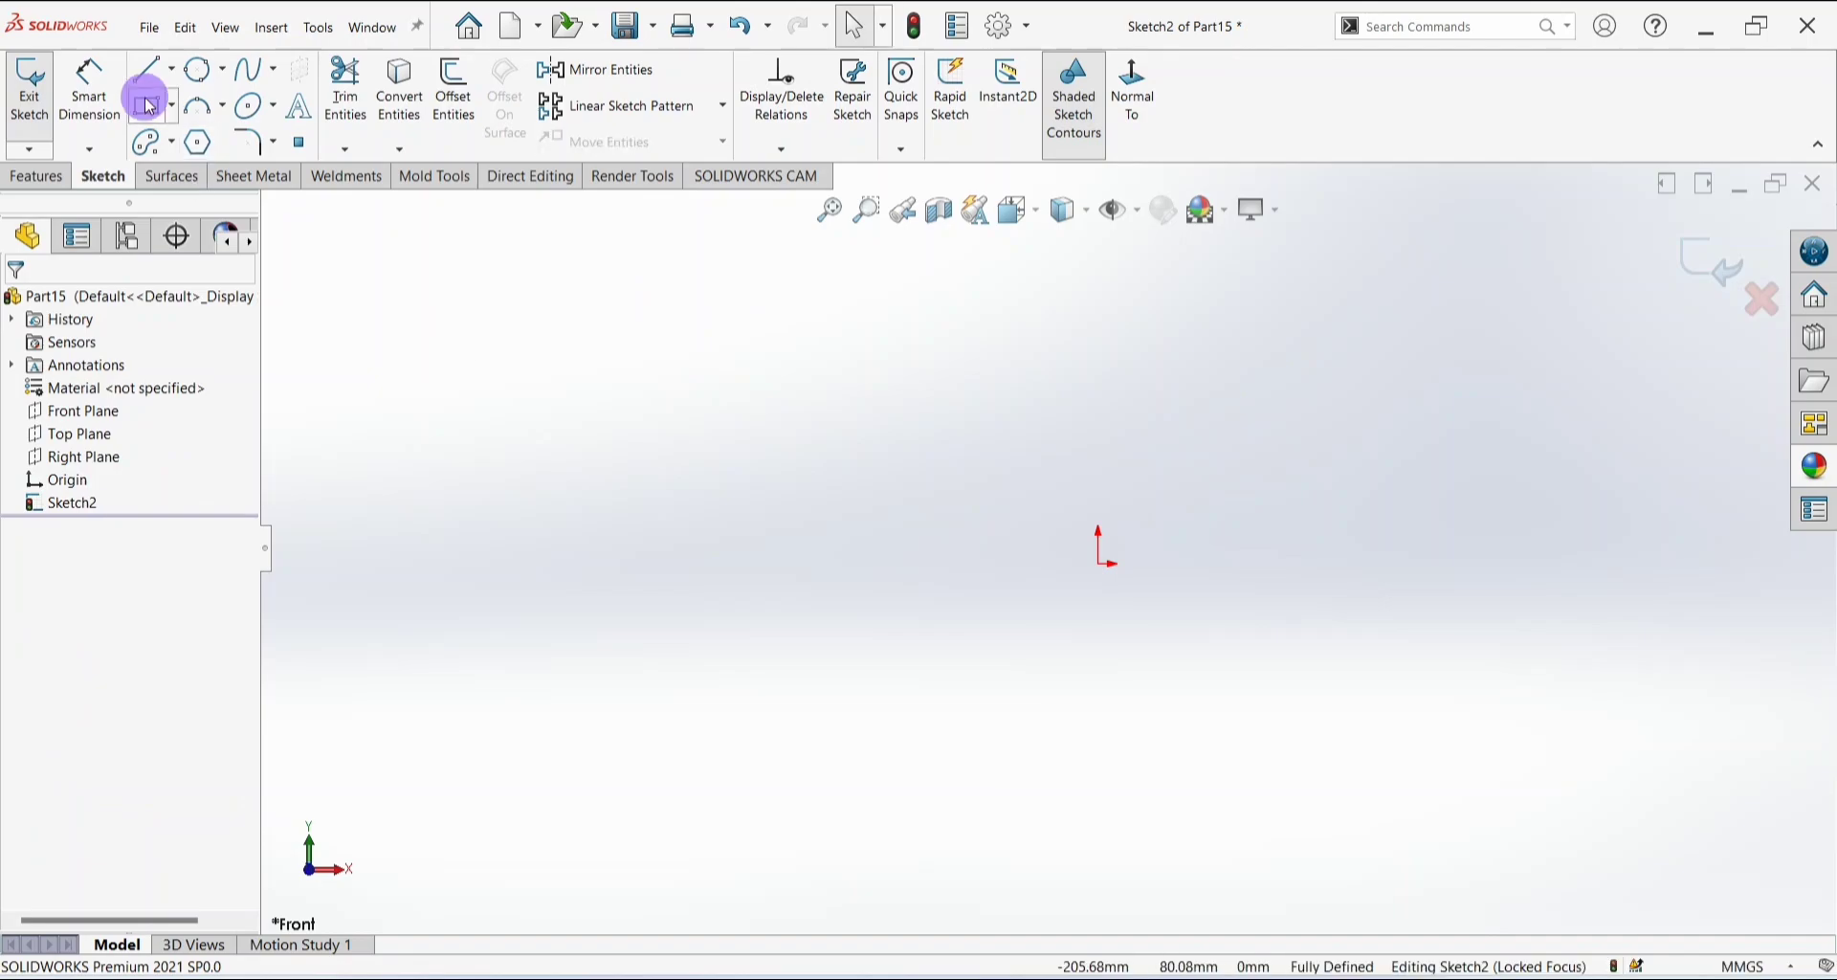
{"action": "left_click", "coordinate": [516, 358]}
{"action": "left_click", "coordinate": [1039, 647]}
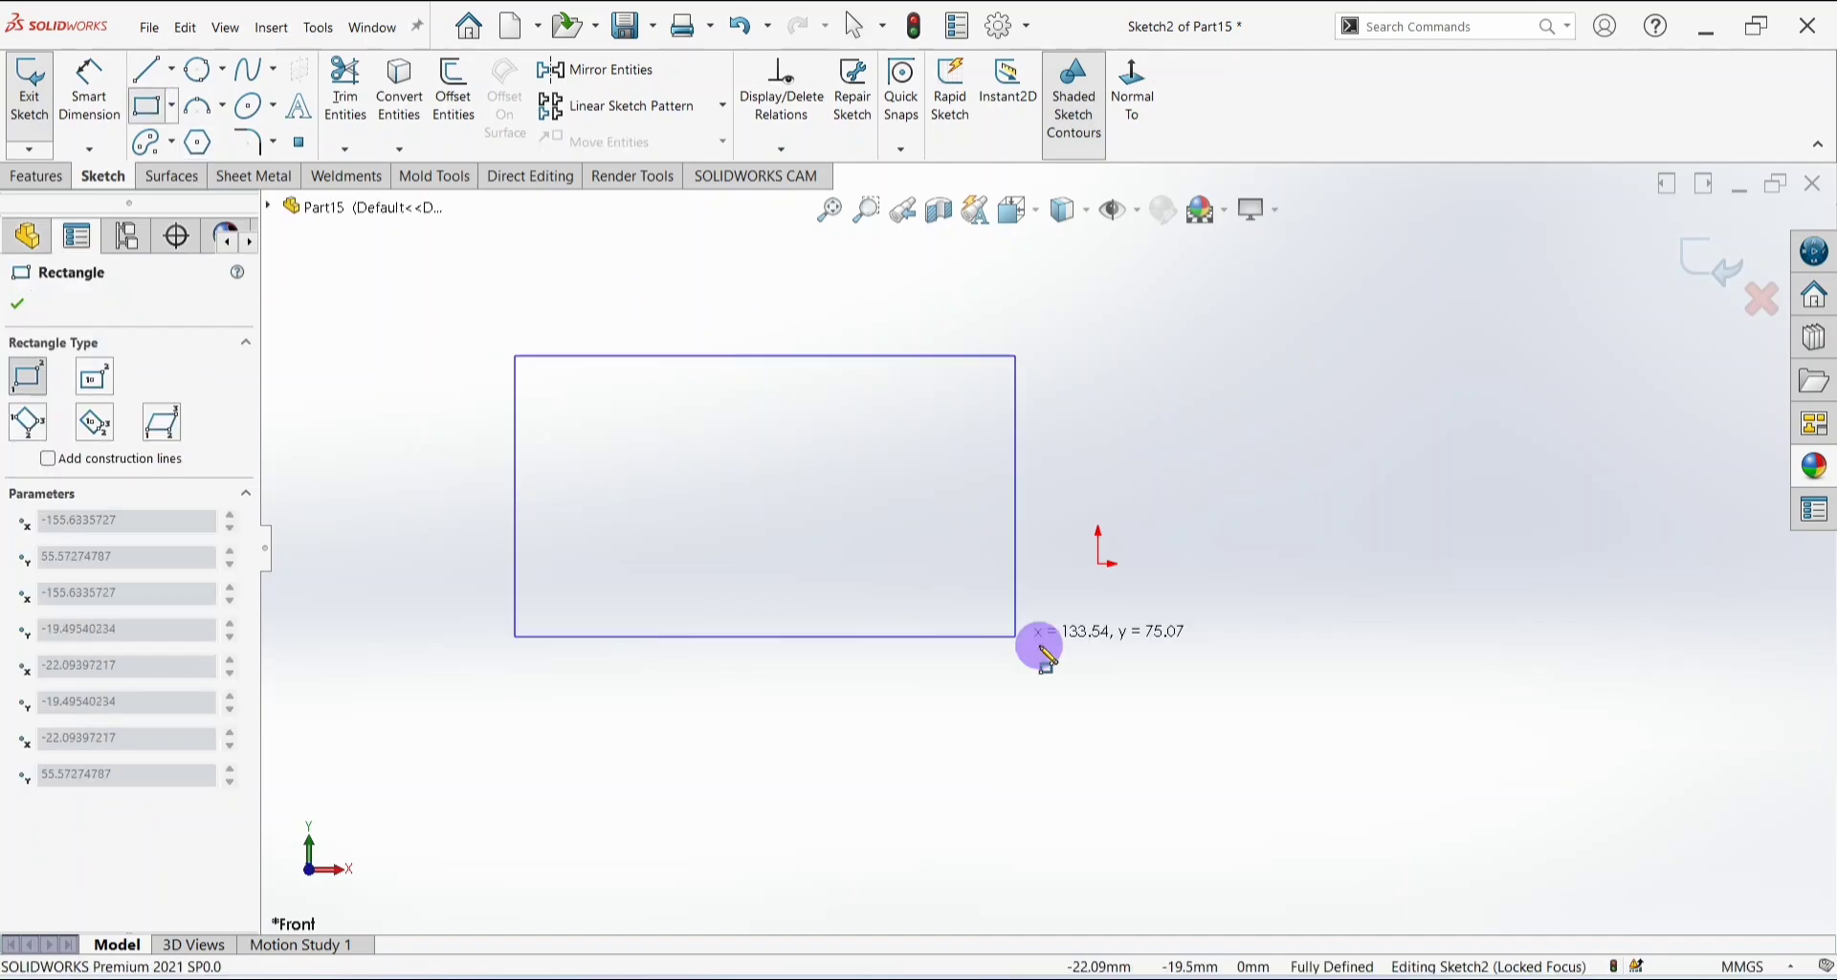
{"action": "key", "text": "Escape"}
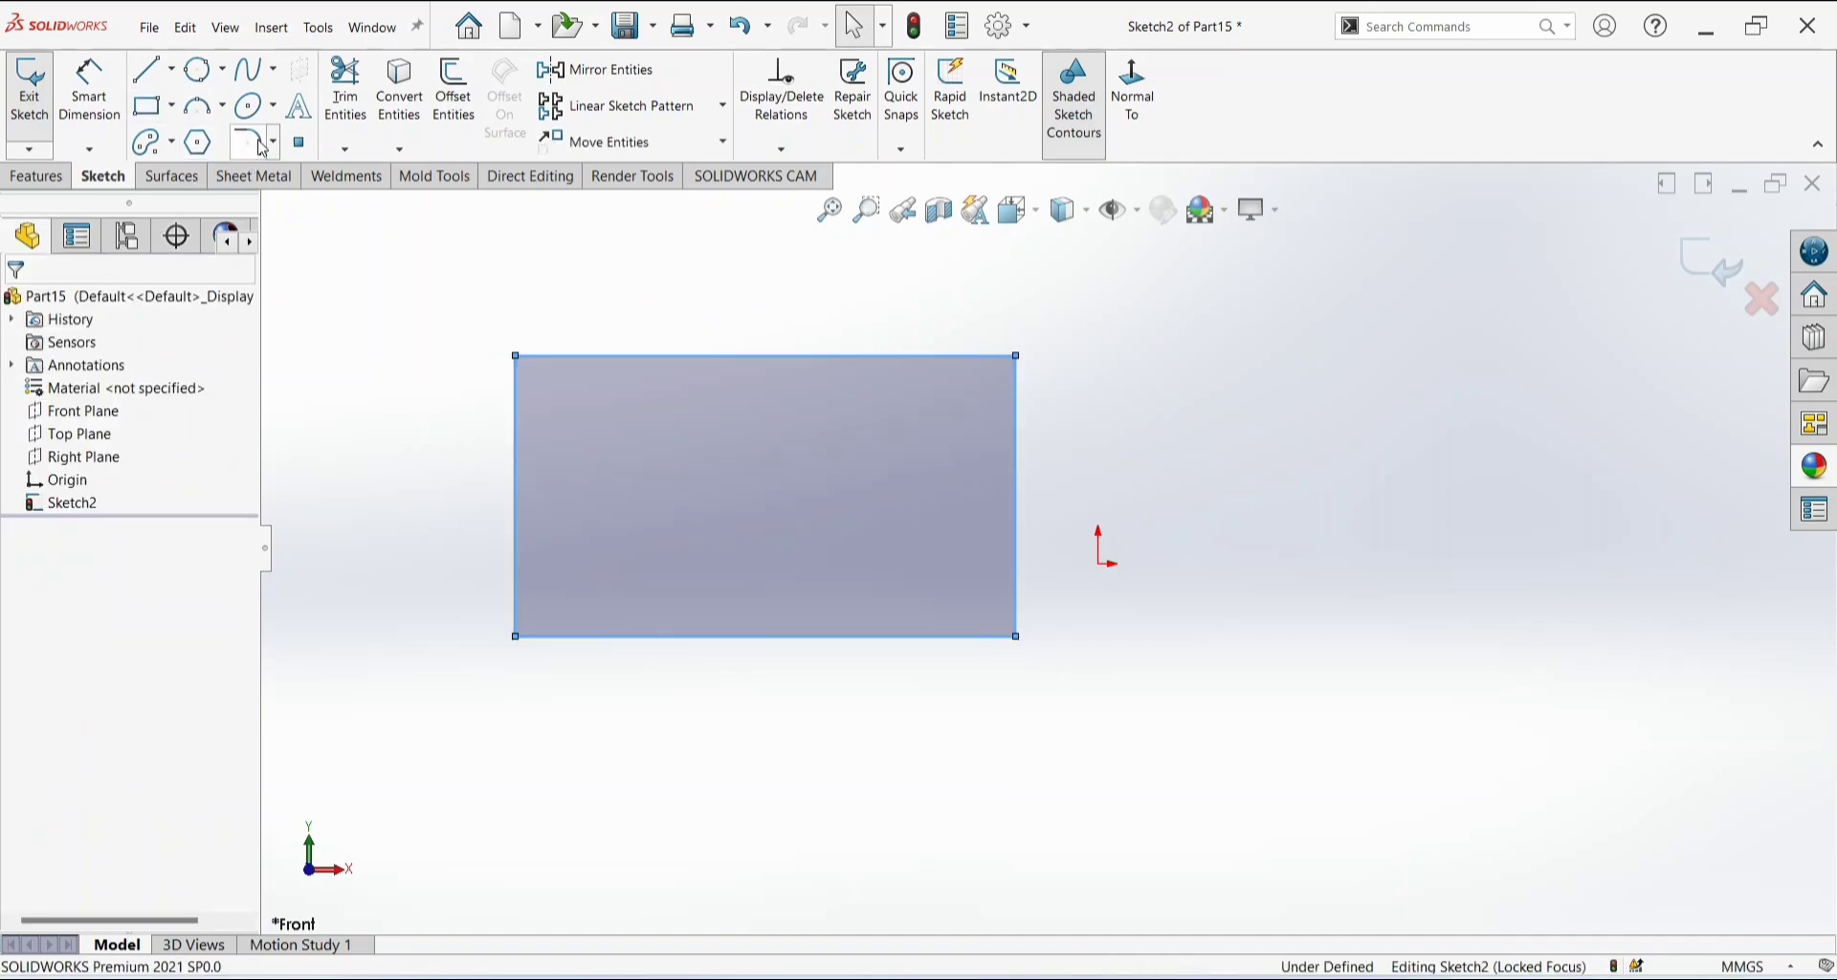
Round all four corners of the rectangle with 10 mm sketch fillets, keeping constrained corners.
{"action": "left_click", "coordinate": [255, 144]}
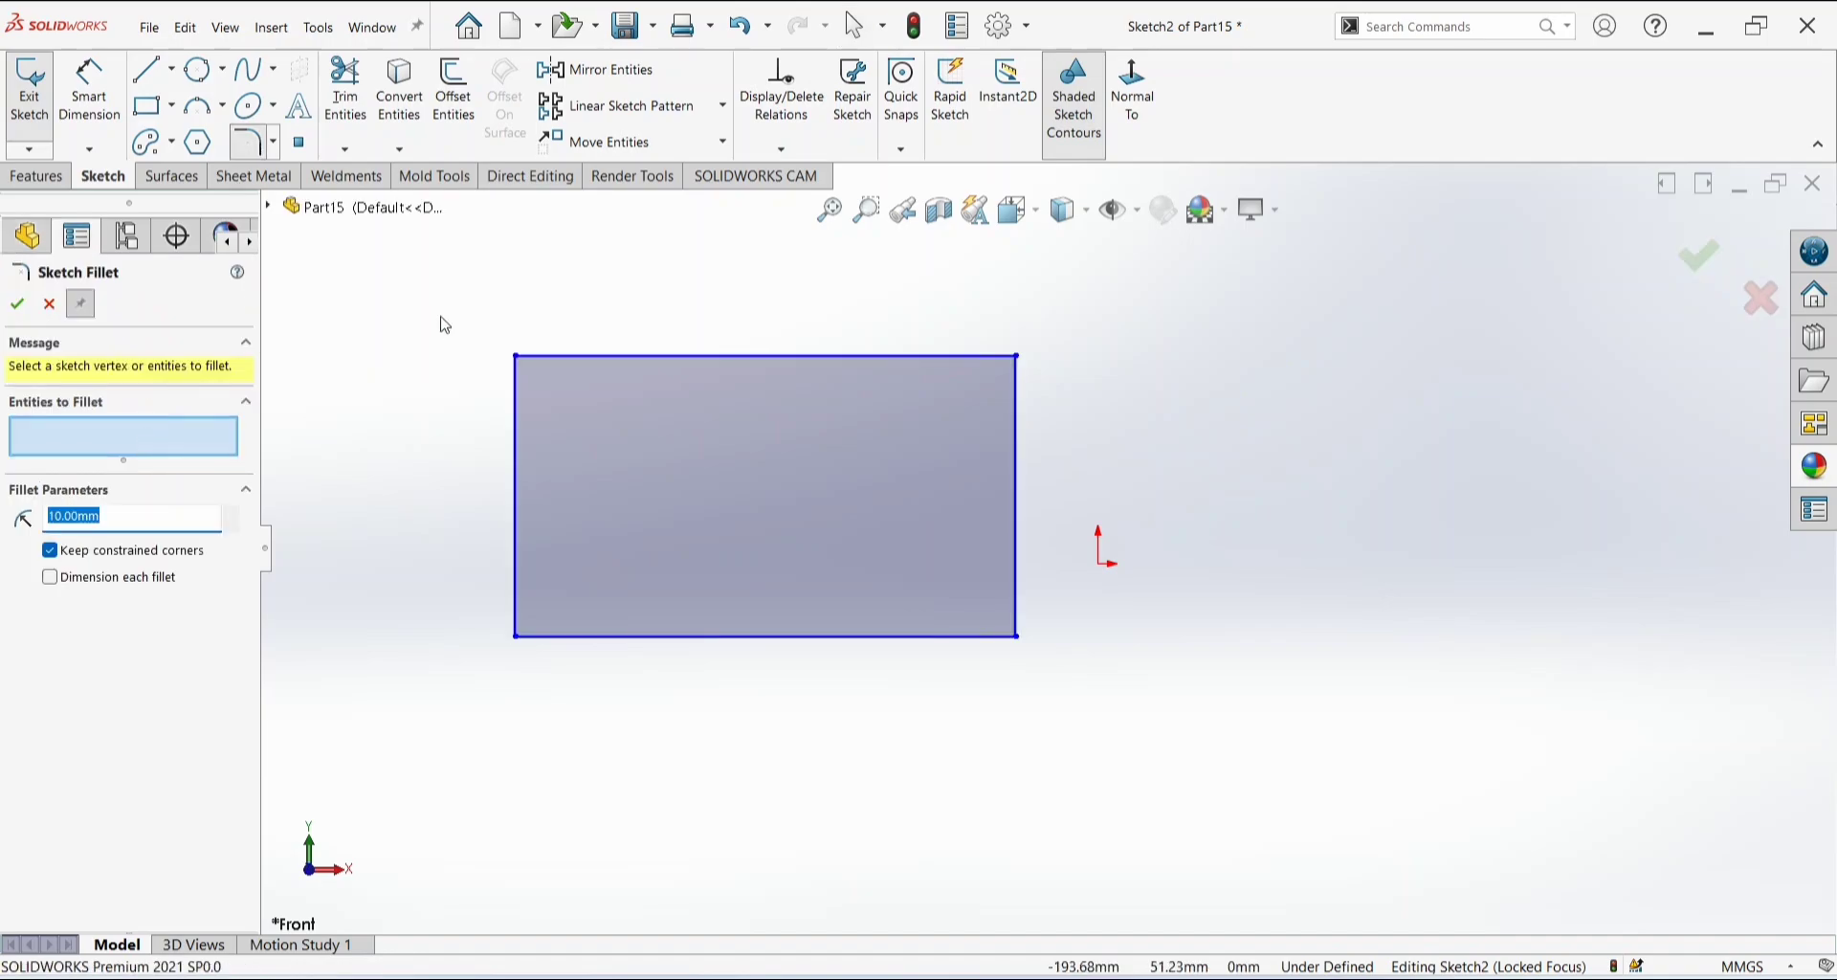
{"action": "left_click", "coordinate": [516, 356]}
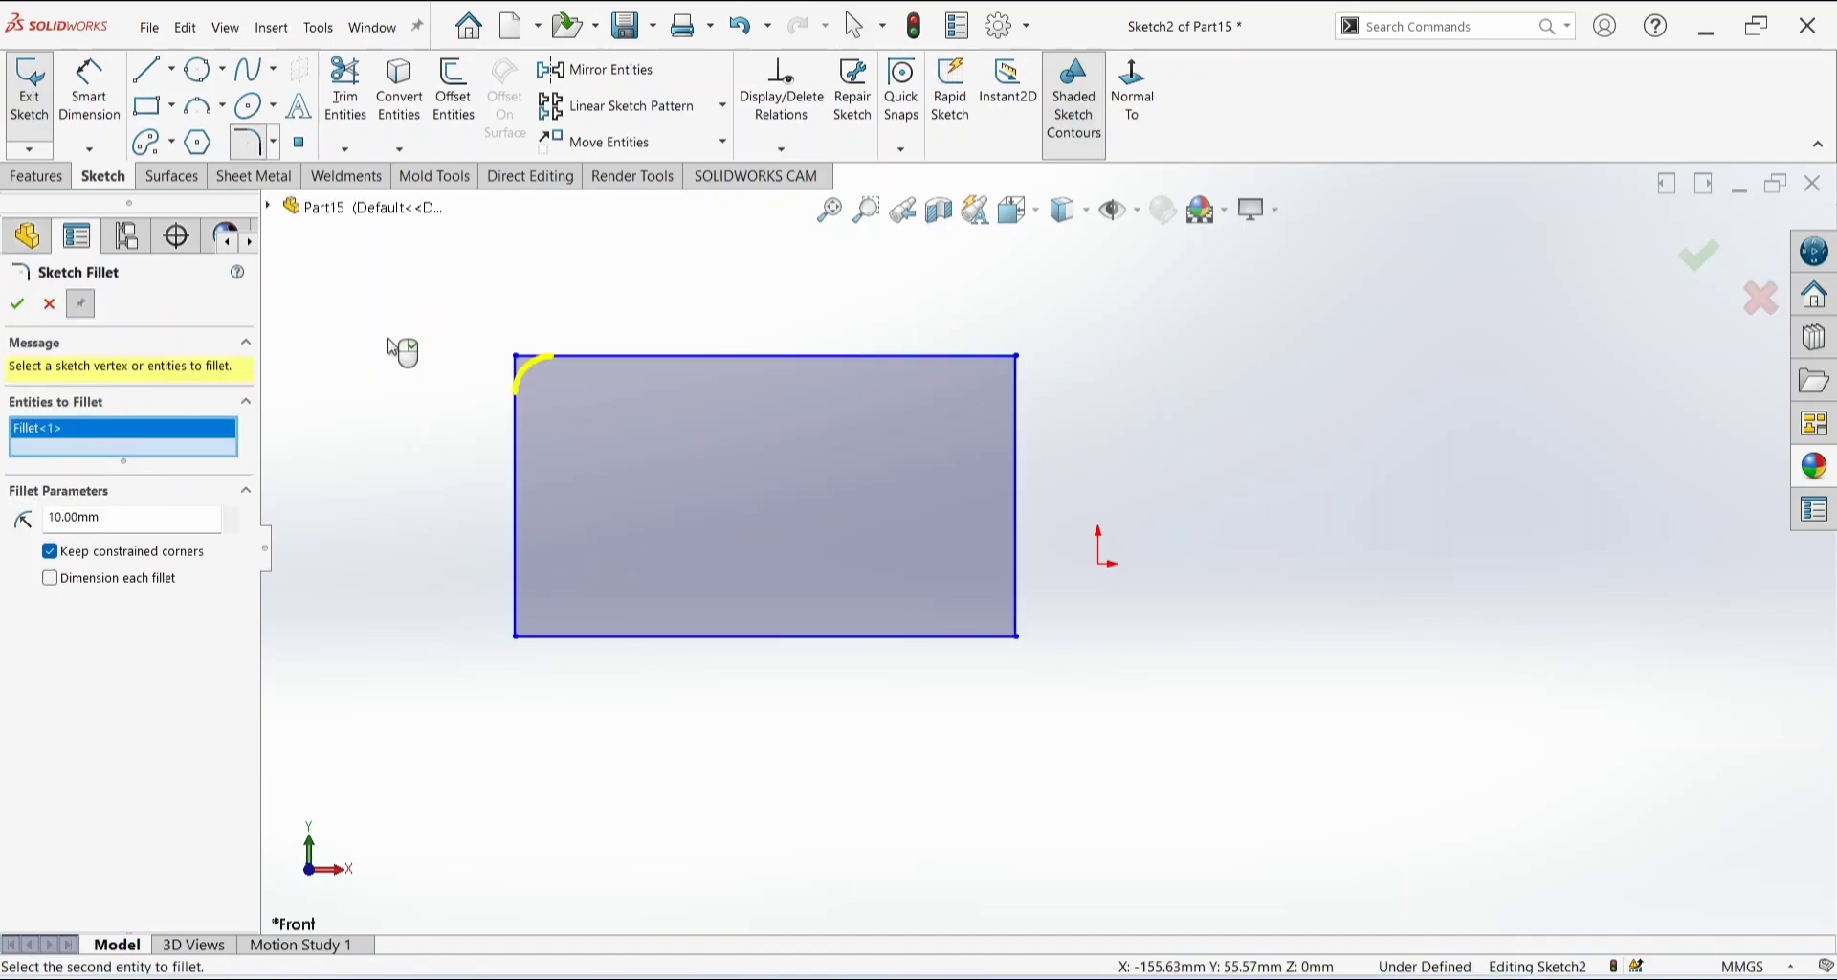
{"action": "left_click", "coordinate": [457, 335]}
{"action": "left_click_drag", "start_coordinate": [457, 335], "coordinate": [1196, 729]}
{"action": "left_click", "coordinate": [18, 304]}
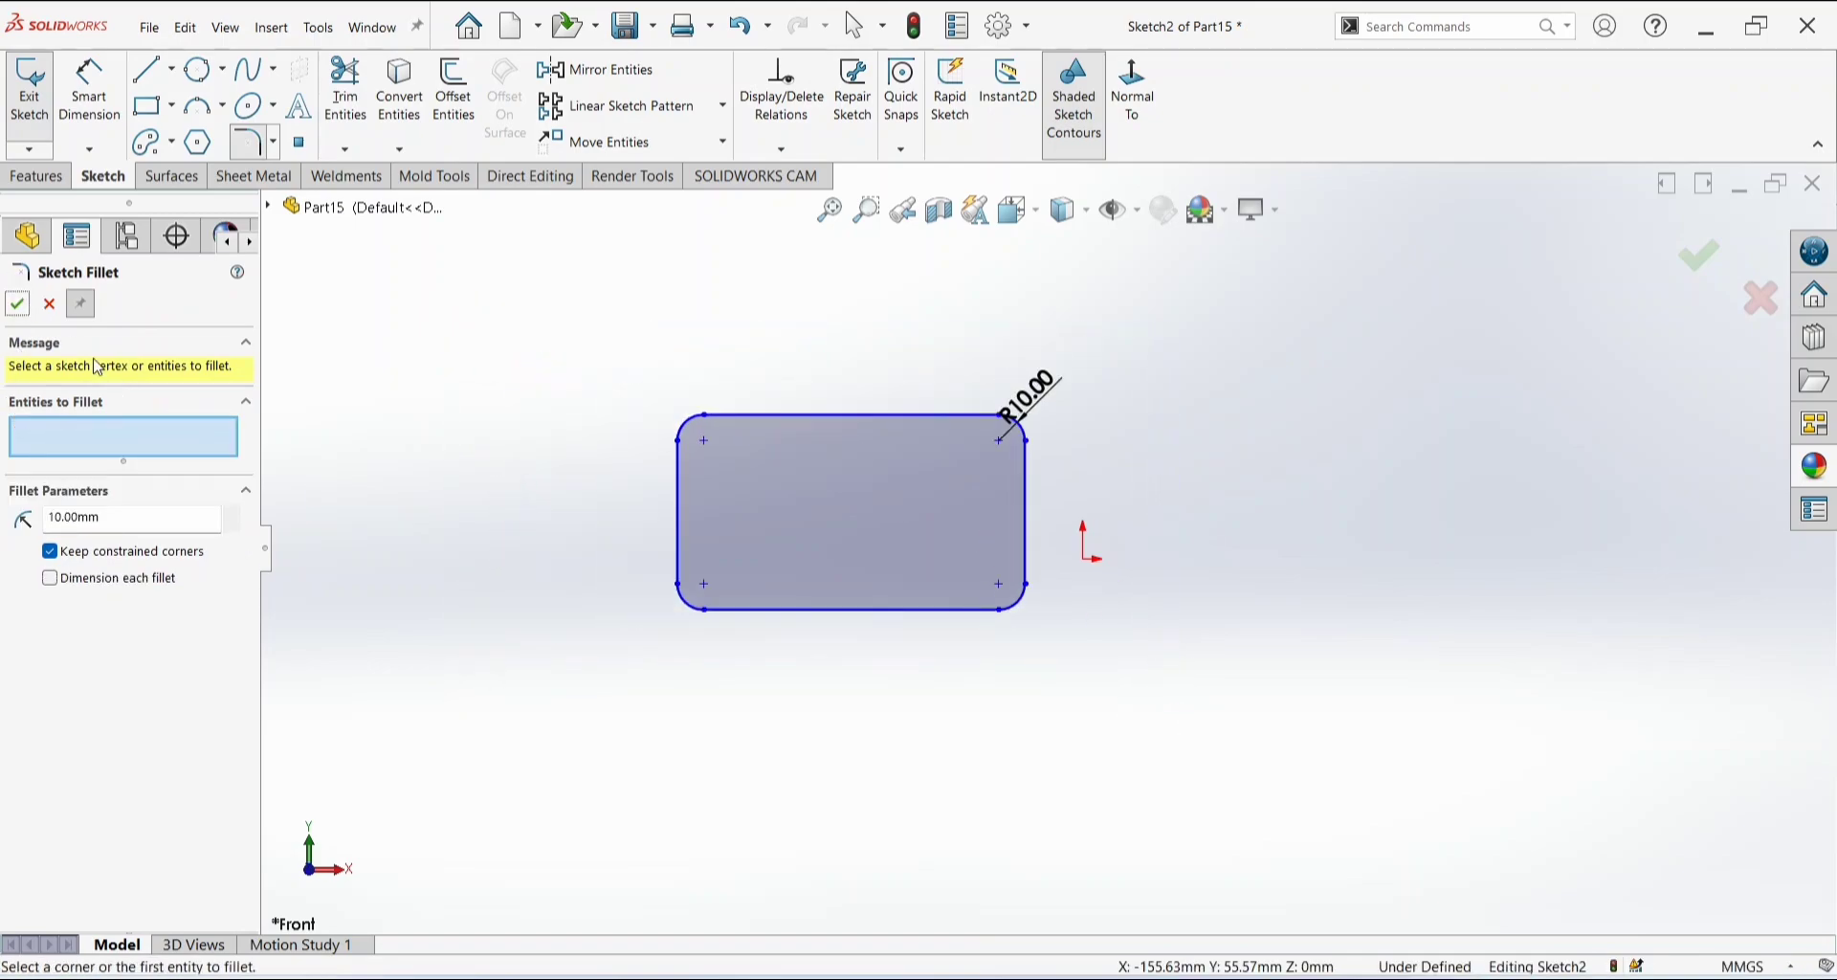
{"action": "left_click", "coordinate": [17, 303]}
{"action": "scroll", "coordinate": [934, 507], "scroll_direction": "down", "scroll_amount": 5}
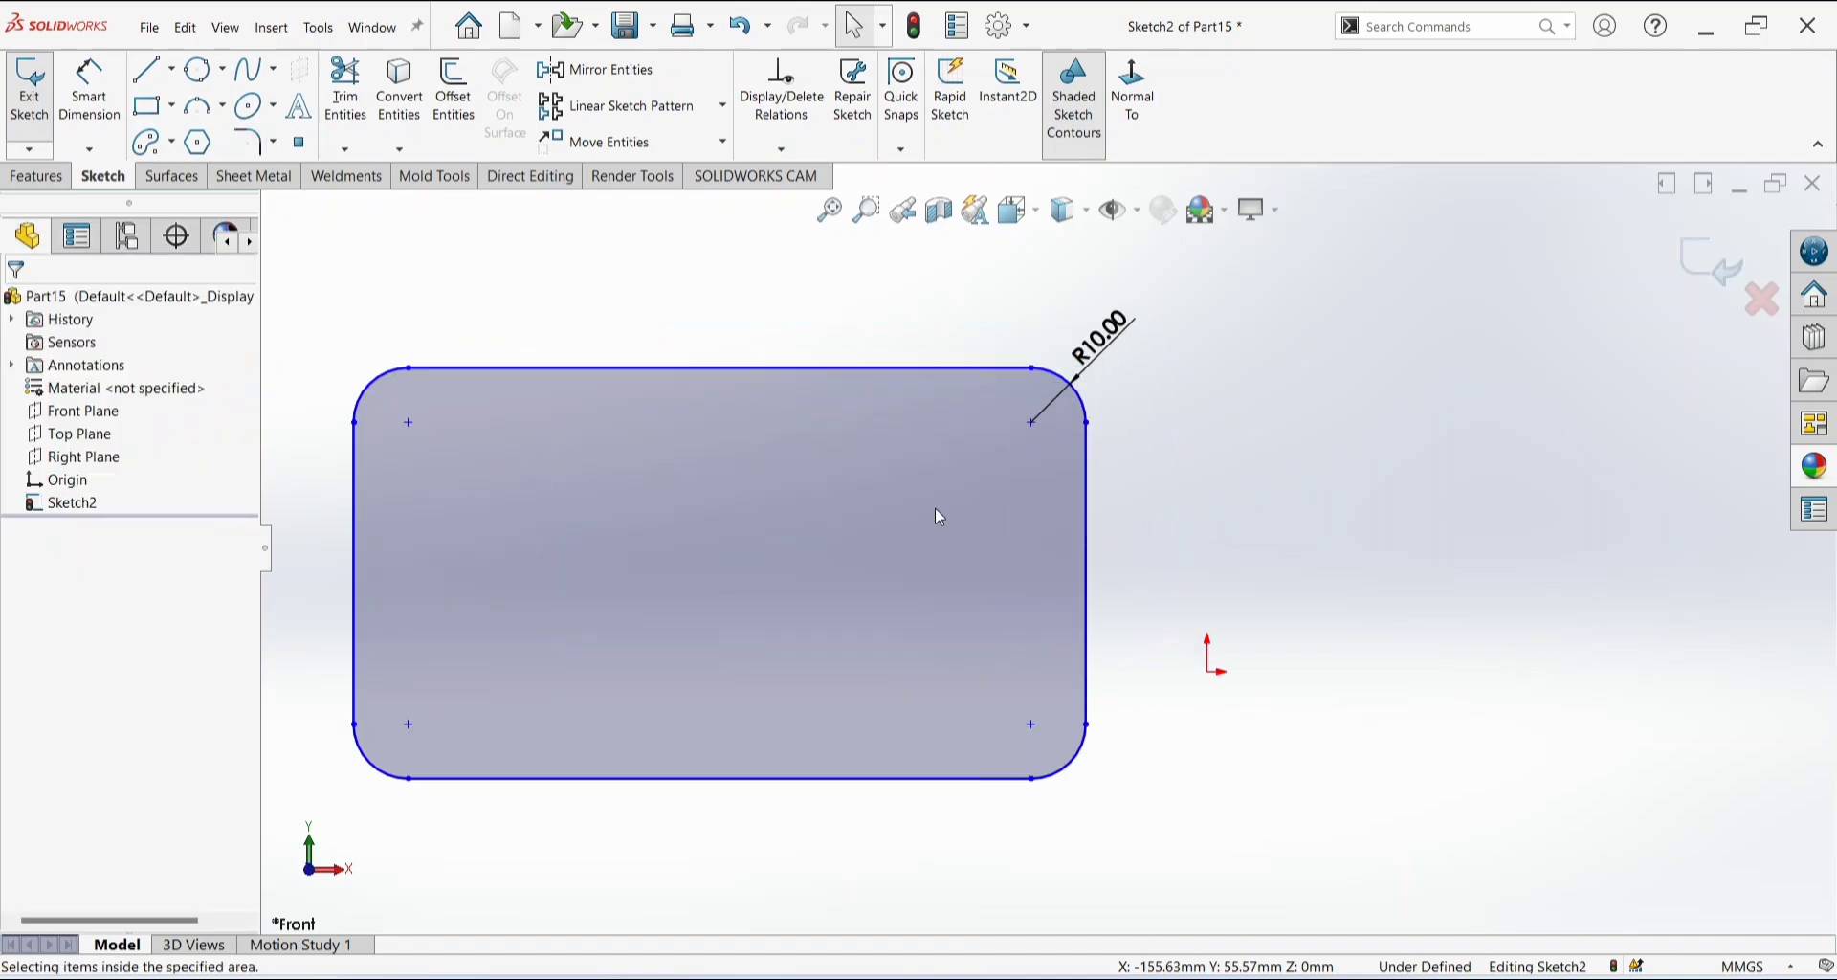
Fully define all entities in the filleted rectangle sketch with automatically calculated relations and dimensions.
{"action": "scroll", "coordinate": [909, 523], "scroll_direction": "up", "scroll_amount": 2}
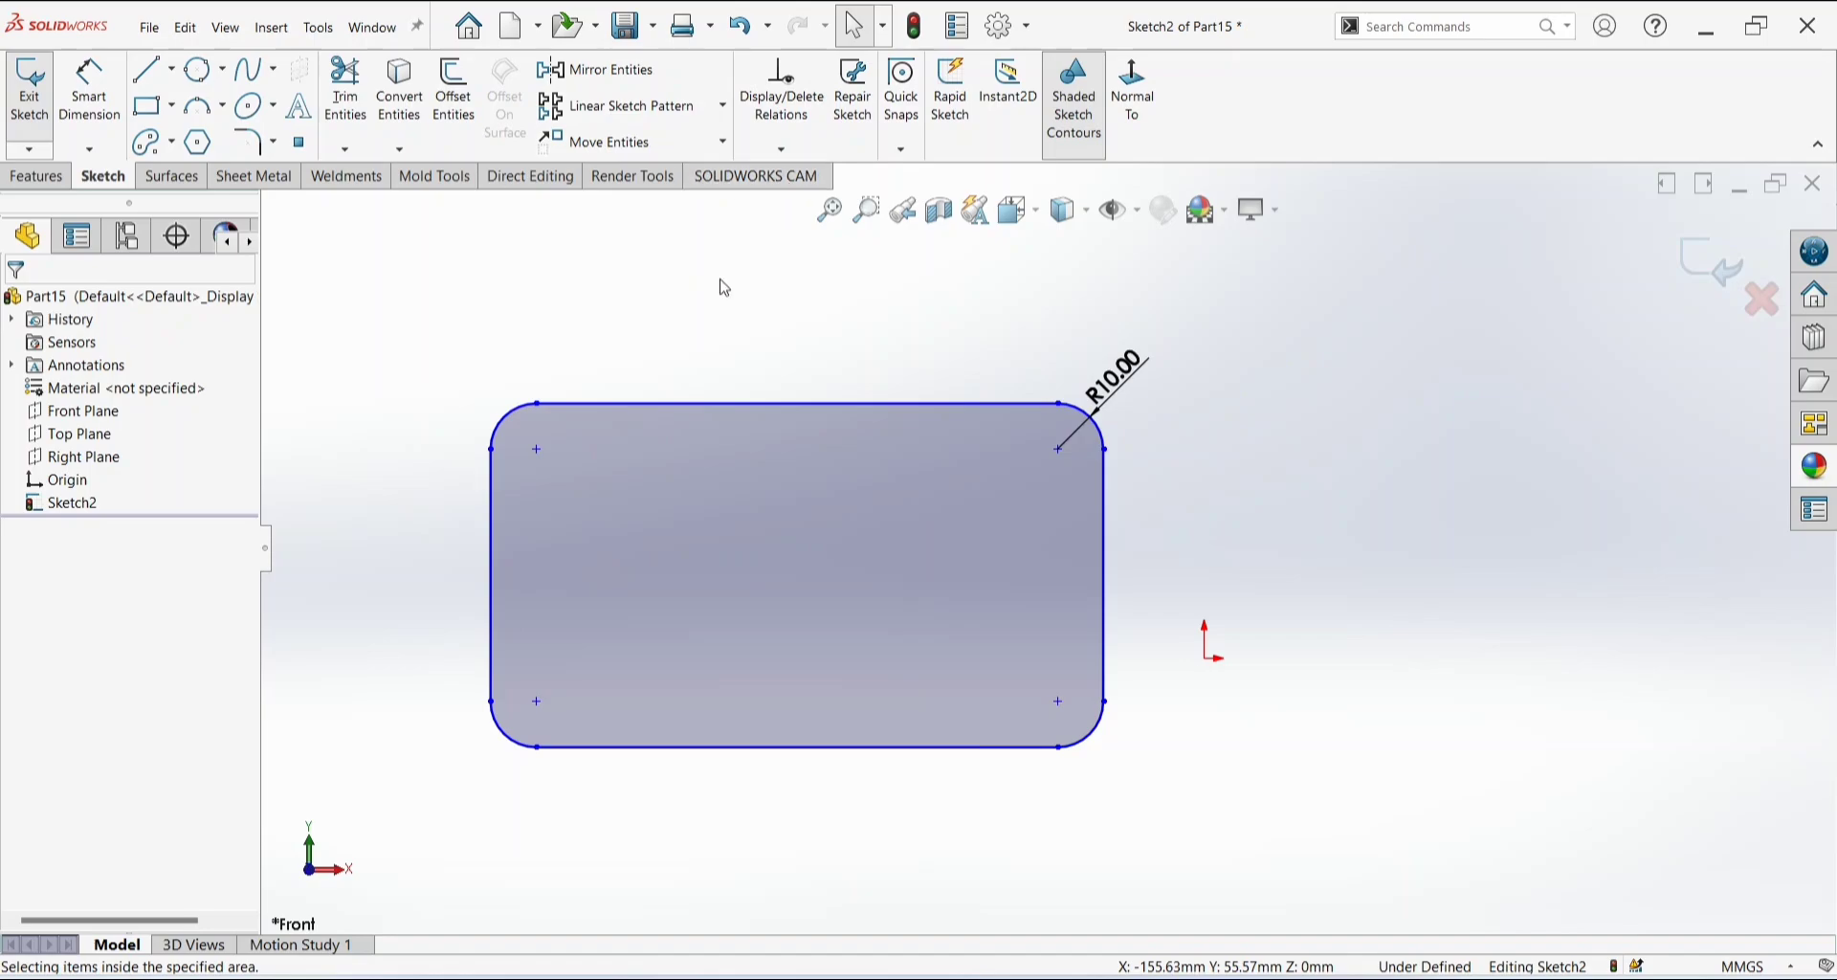
{"action": "left_click", "coordinate": [780, 148]}
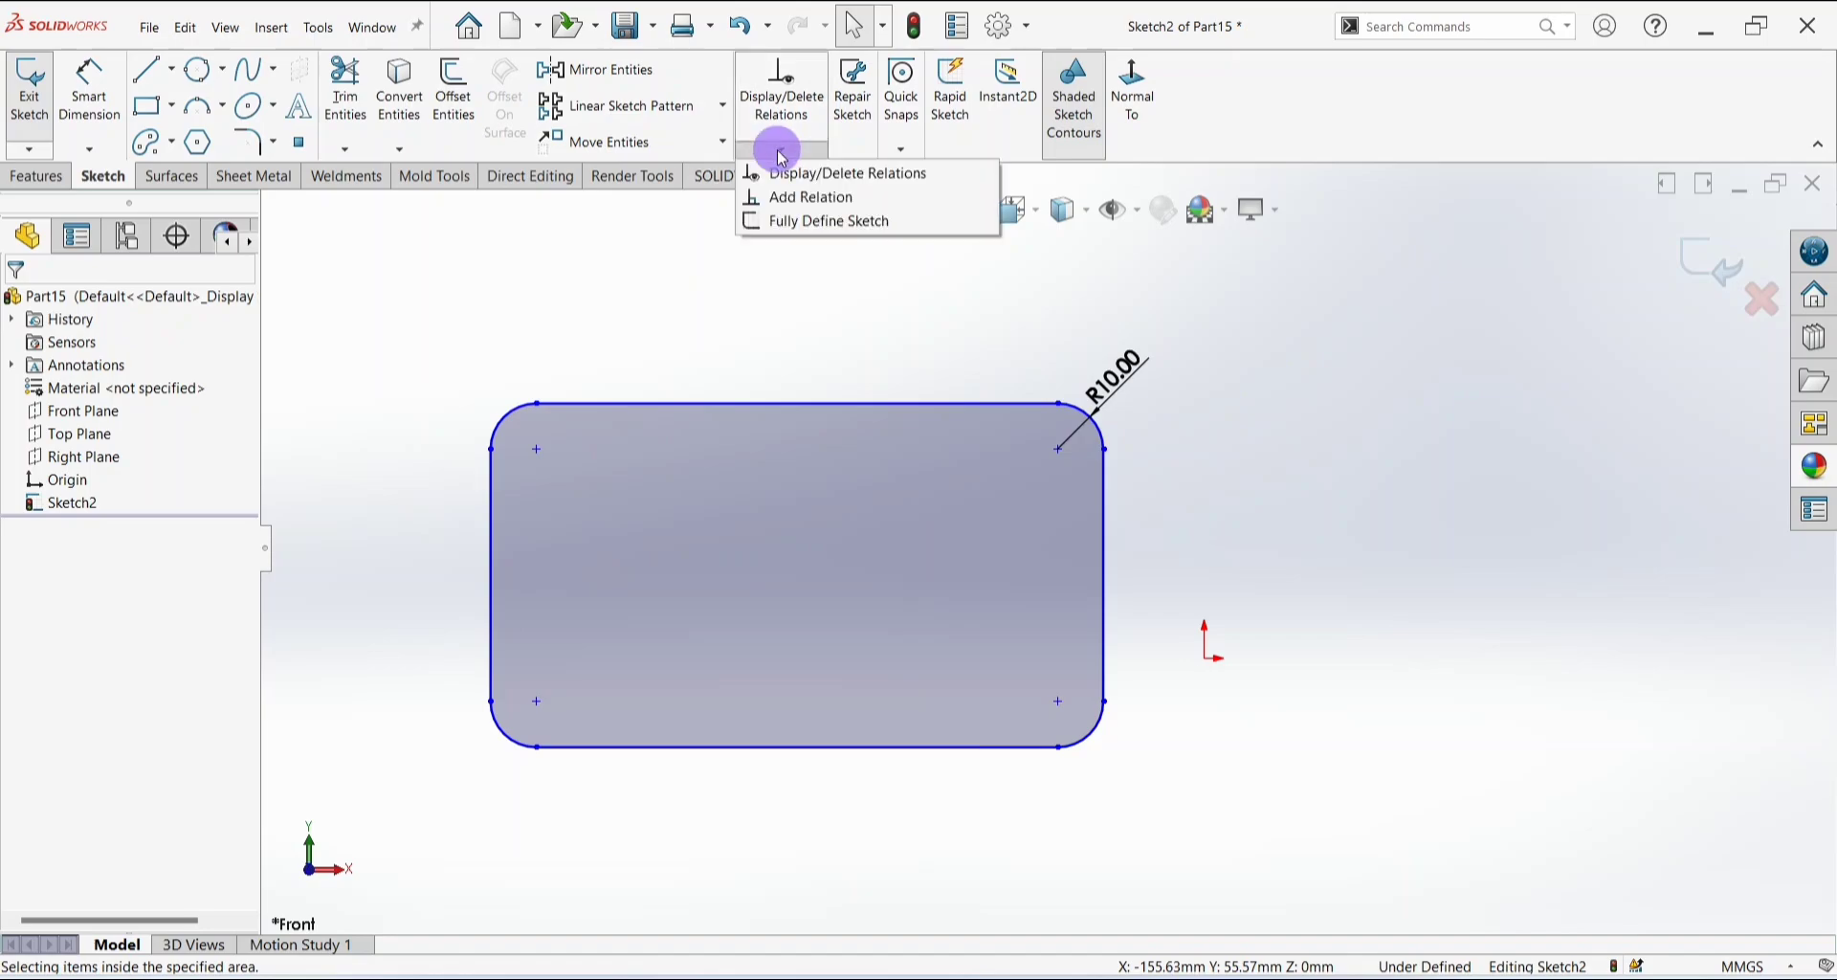
{"action": "left_click", "coordinate": [802, 227]}
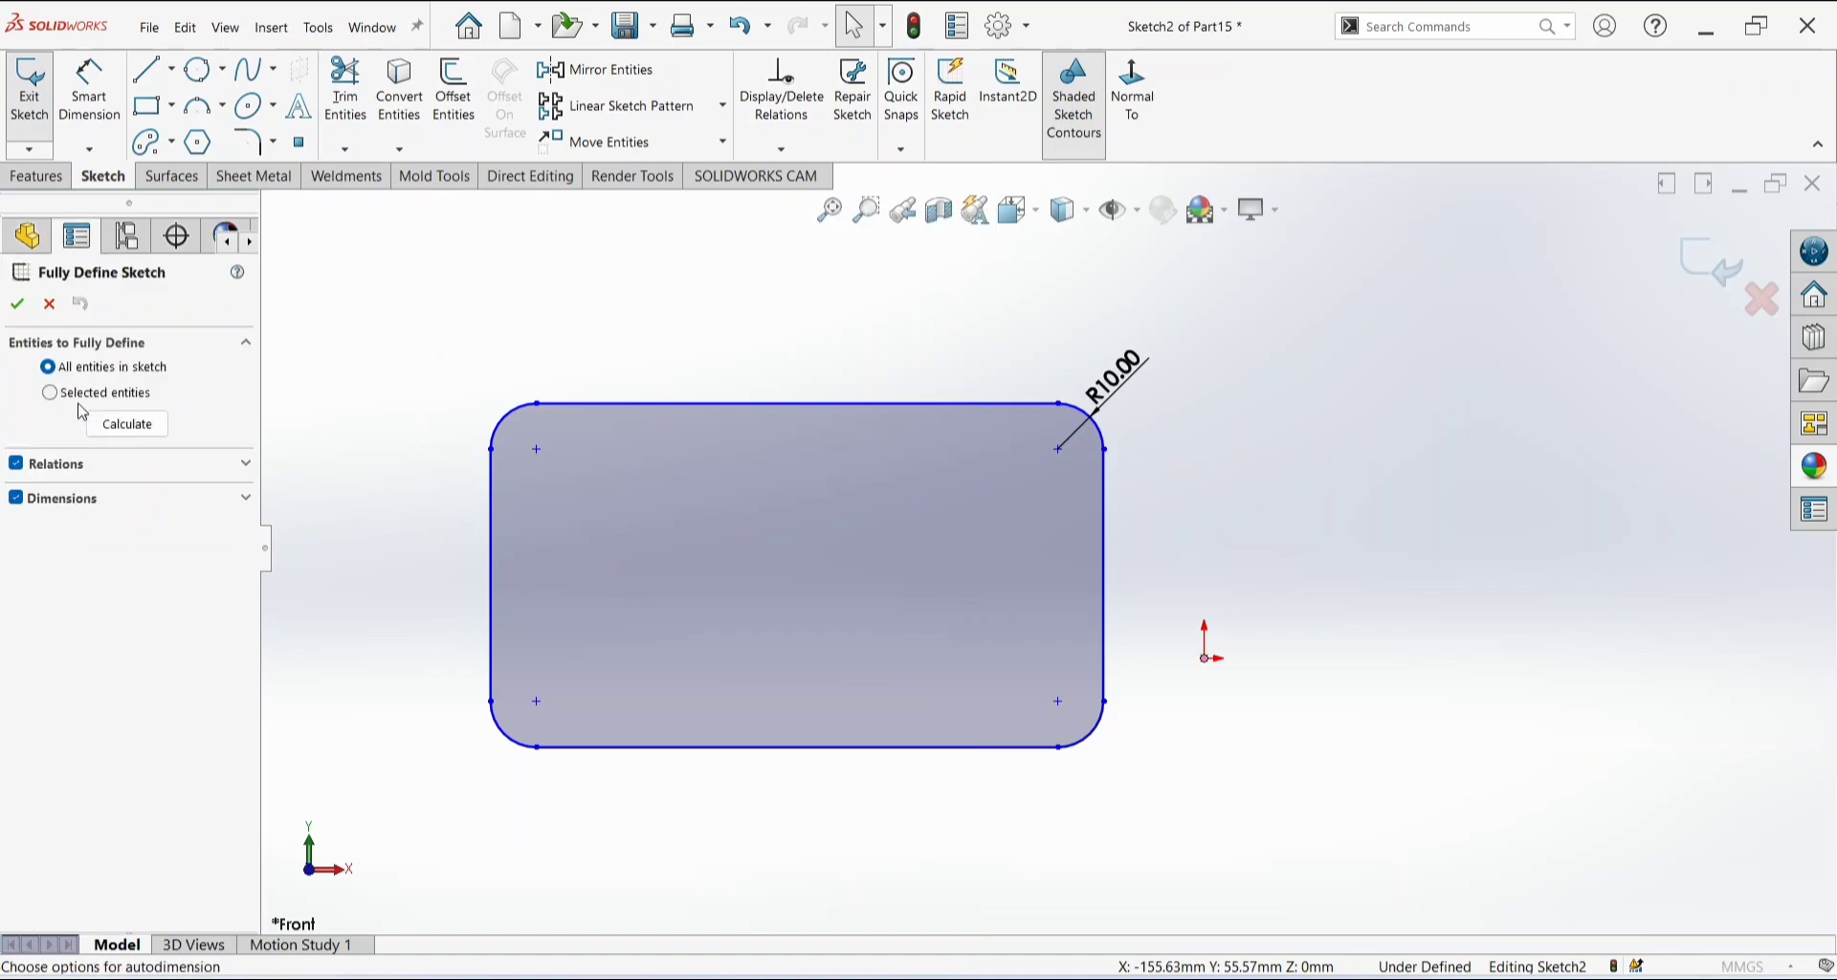
{"action": "left_click", "coordinate": [123, 432]}
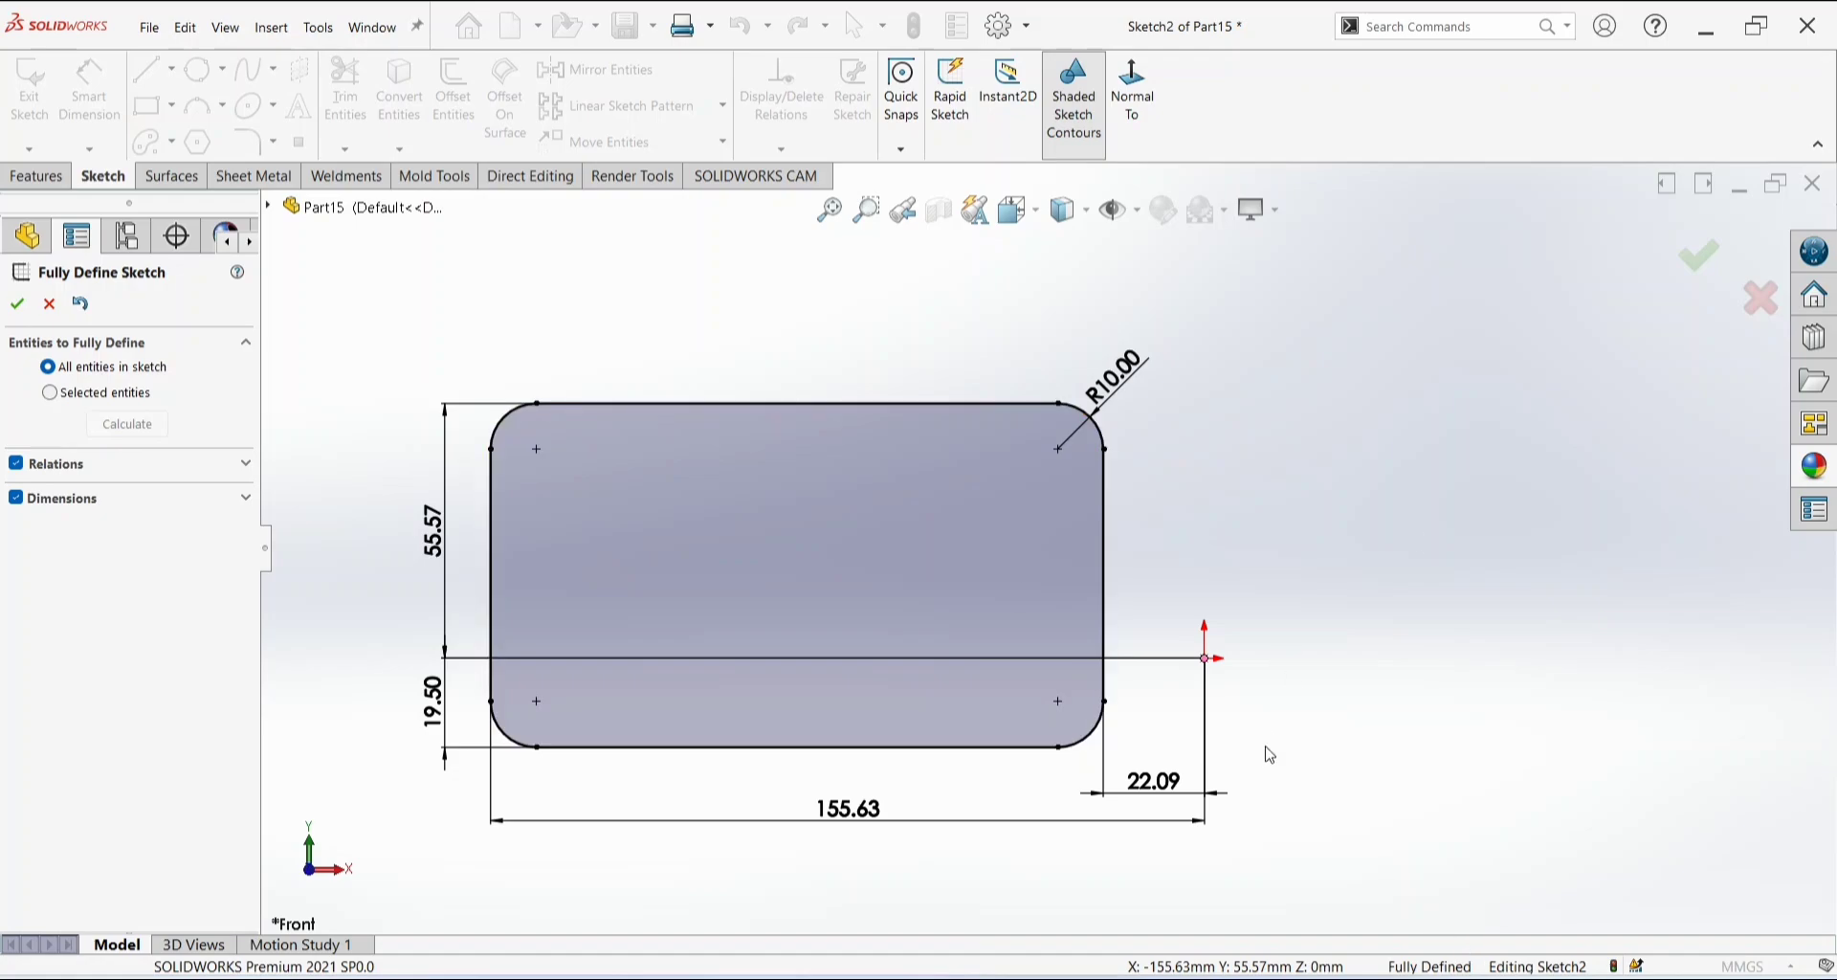
{"action": "left_click", "coordinate": [17, 303]}
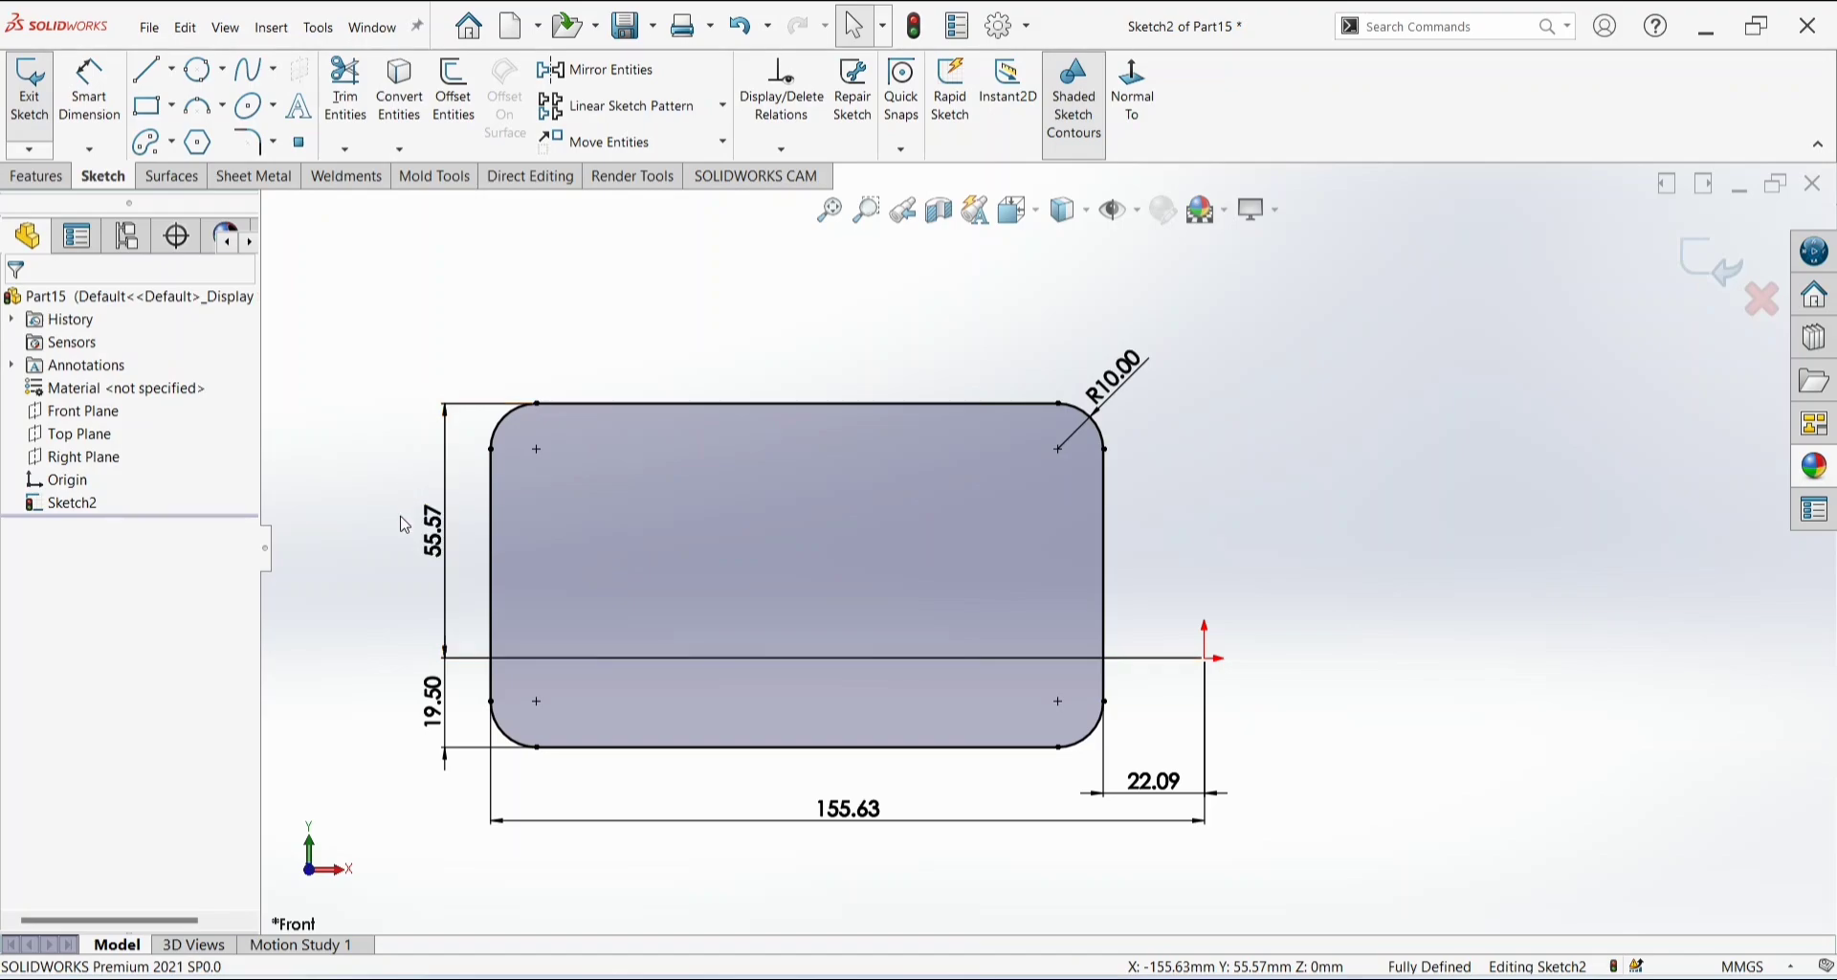
{"action": "scroll", "coordinate": [402, 518], "scroll_direction": "up", "scroll_amount": 2}
{"action": "scroll", "coordinate": [600, 577], "scroll_direction": "down", "scroll_amount": 2}
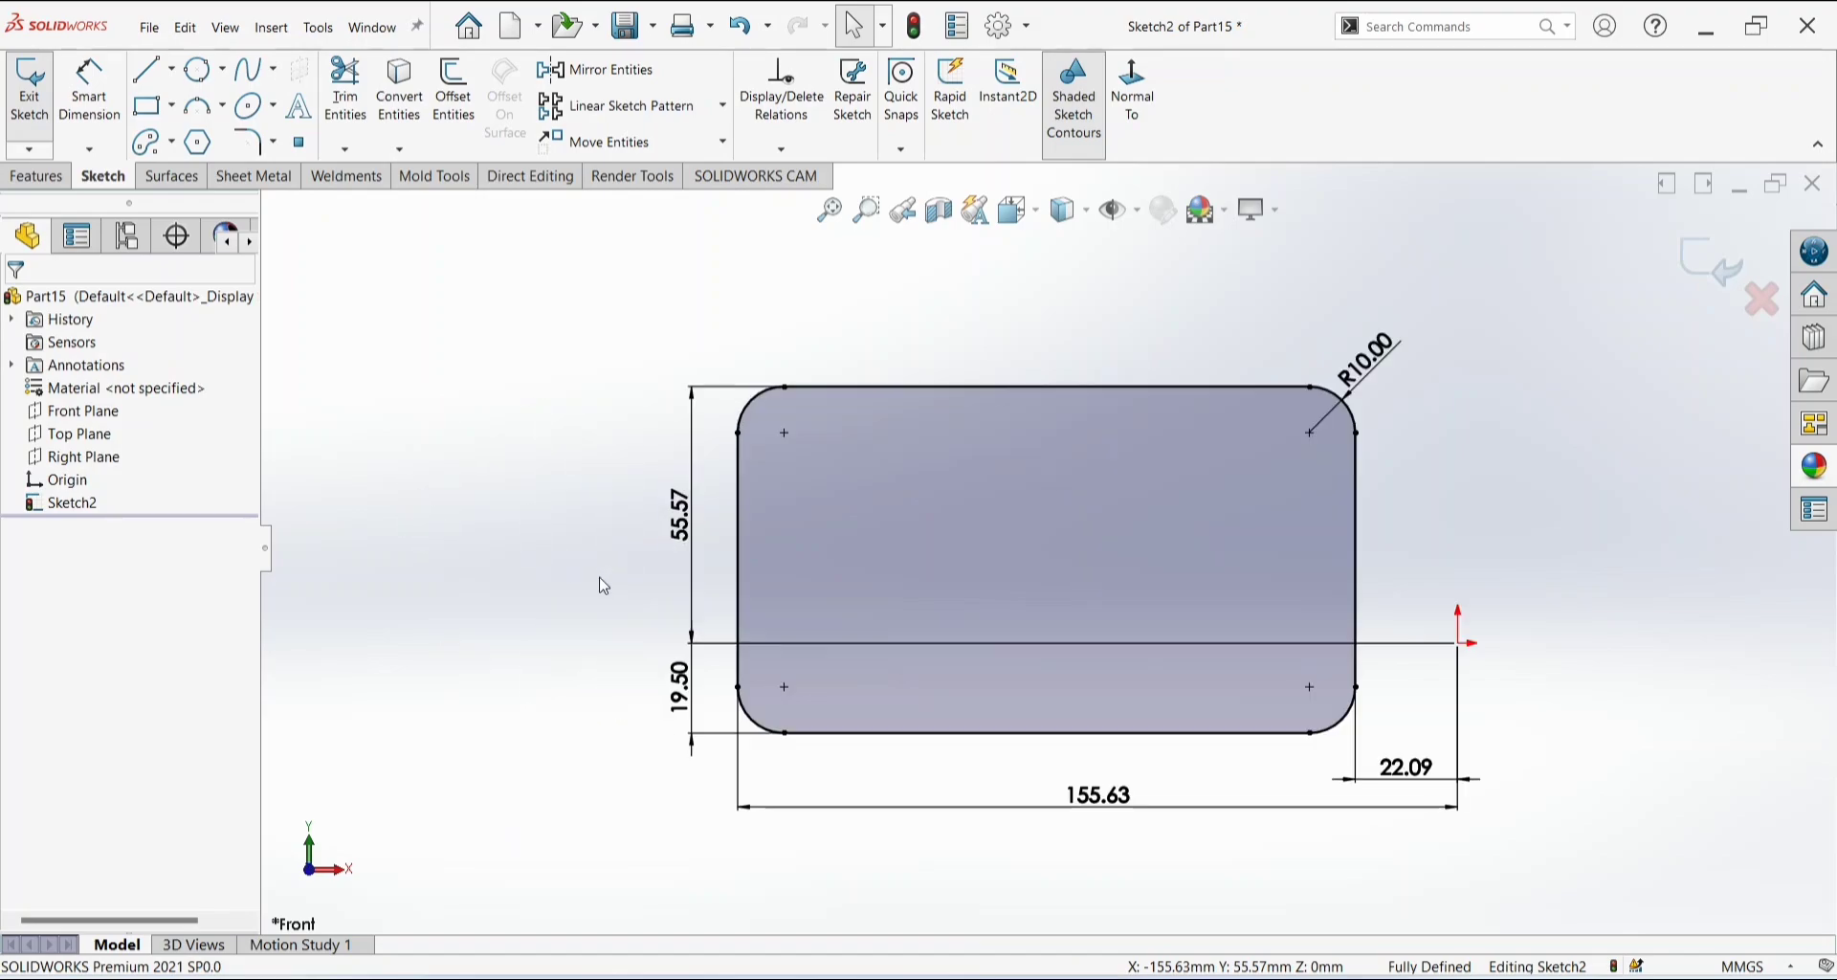